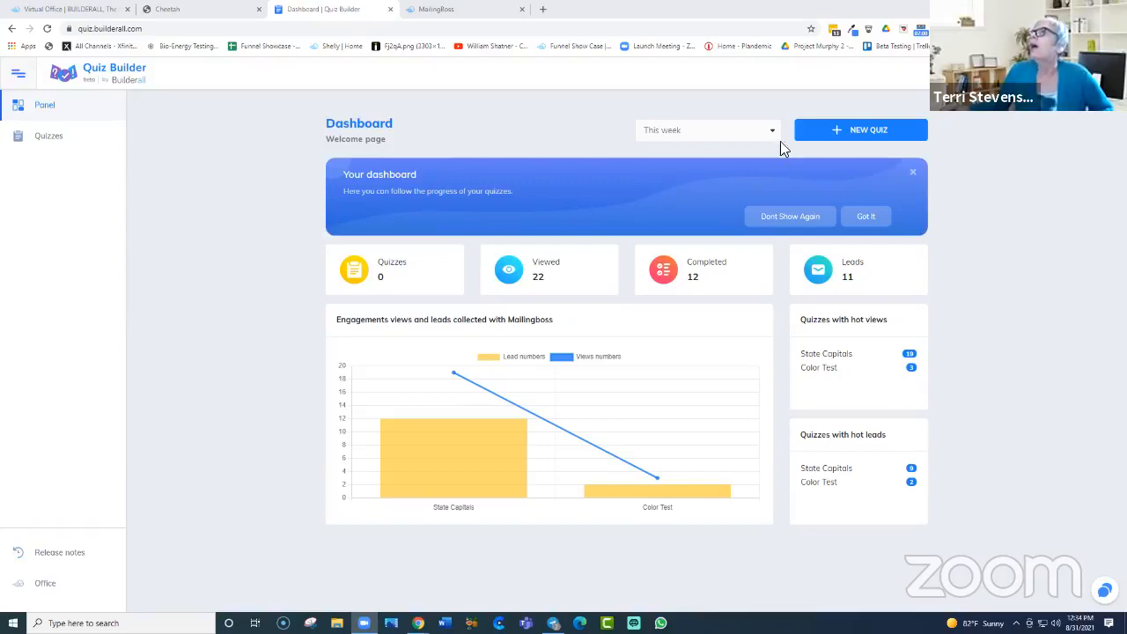
Step: Go to the Quiz Index and copy the State Capitals quiz's public link
left_click(45, 147)
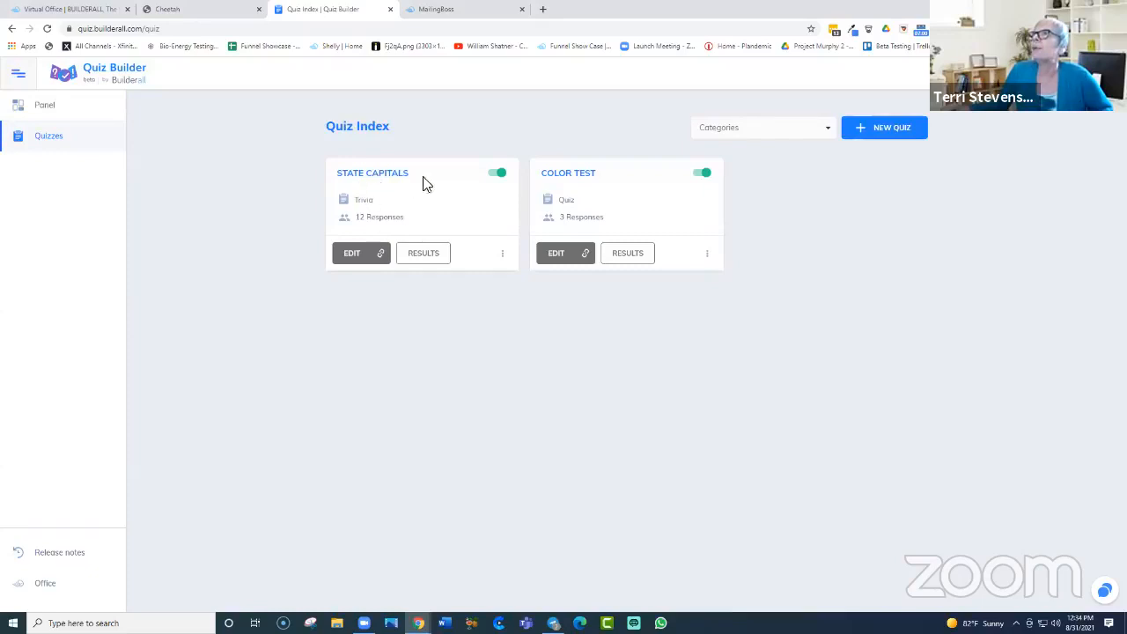
left_click(381, 256)
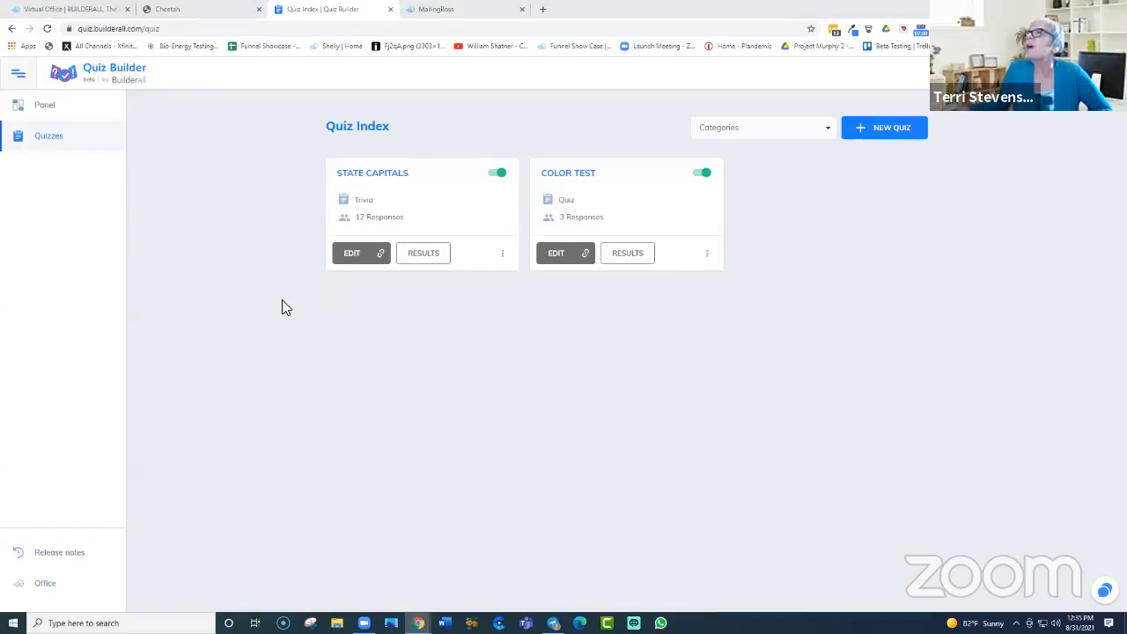
Step: Open the State Capitals results and scroll through the scored responses list and back up
left_click(424, 254)
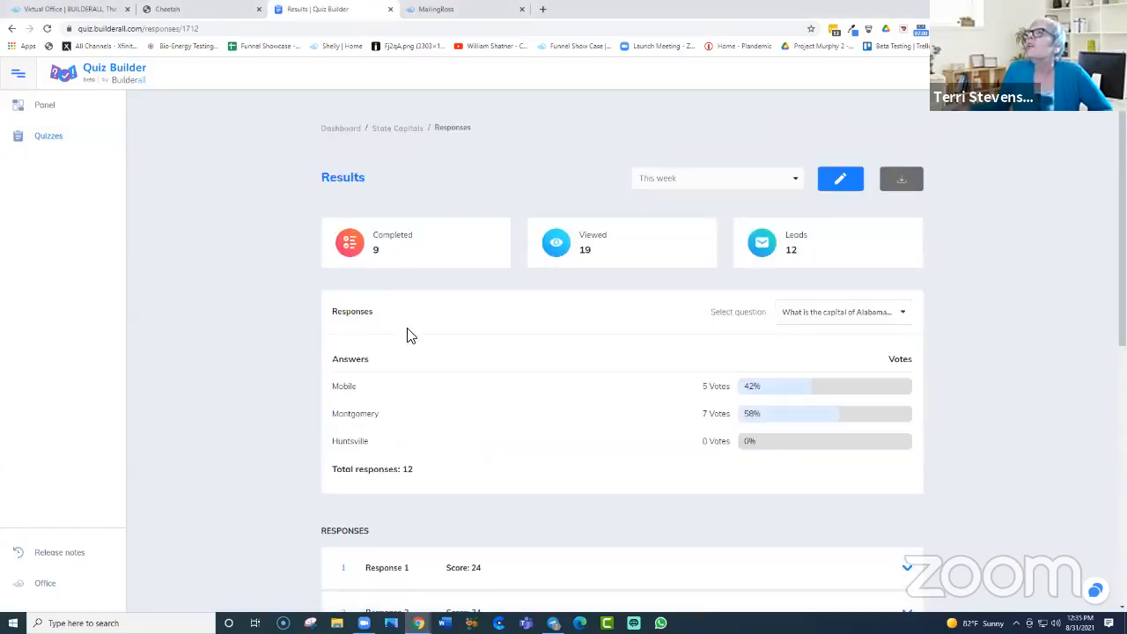
scroll(1084, 225, "down", 1)
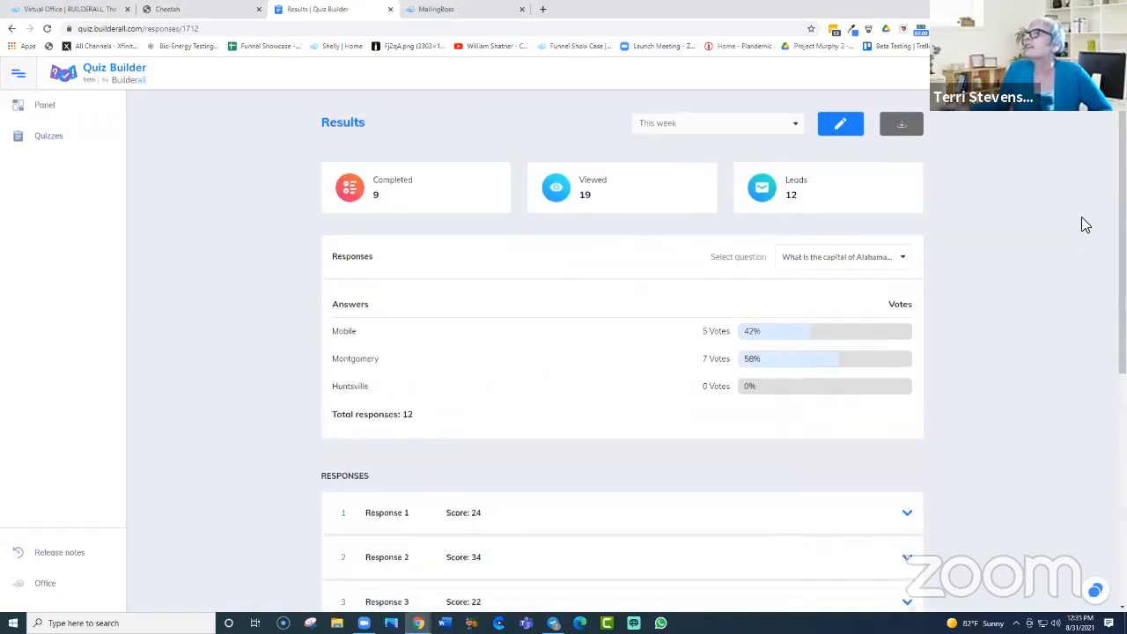
scroll(1083, 225, "down", 3)
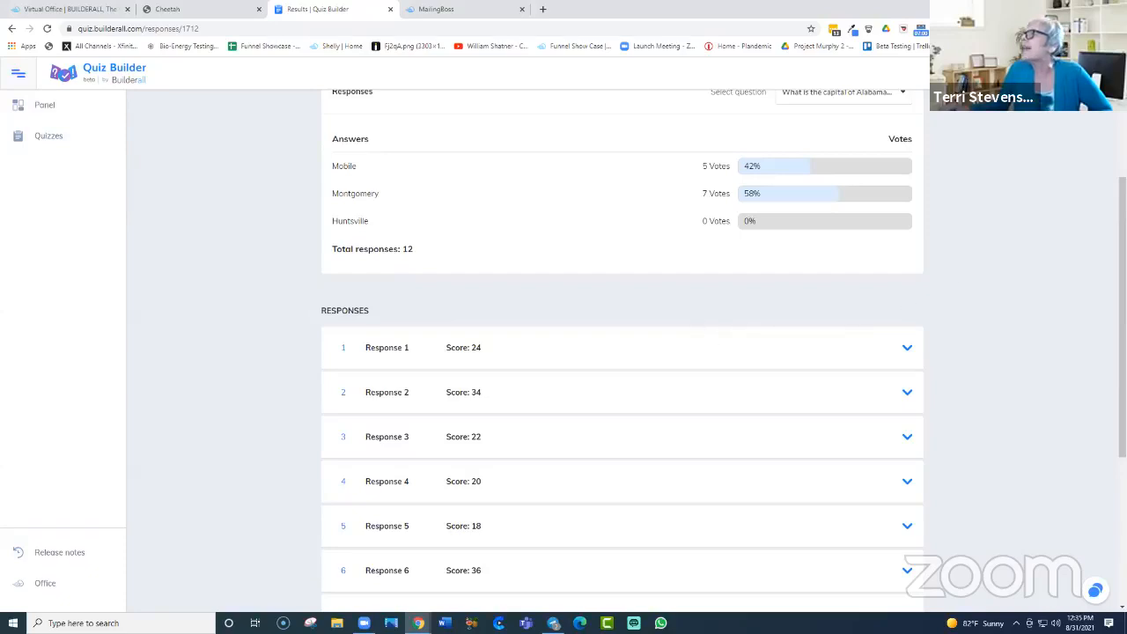
scroll(619, 222, "up", 5)
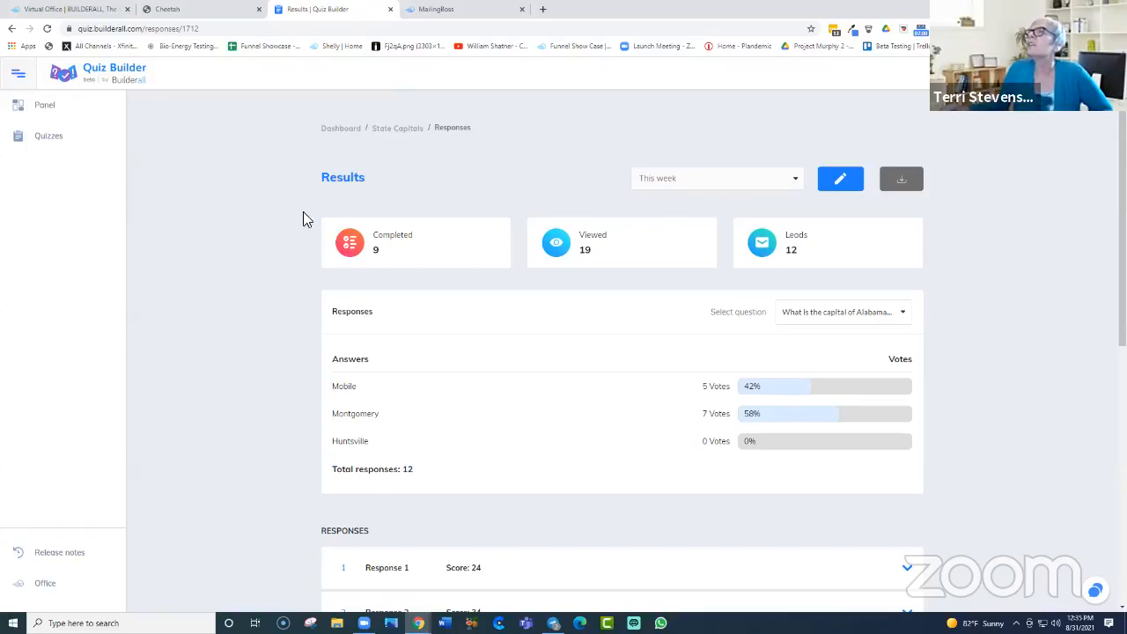
Step: In a new Chrome tab, paste and load the copied State Capitals quiz link
left_click(542, 9)
right_click(537, 27)
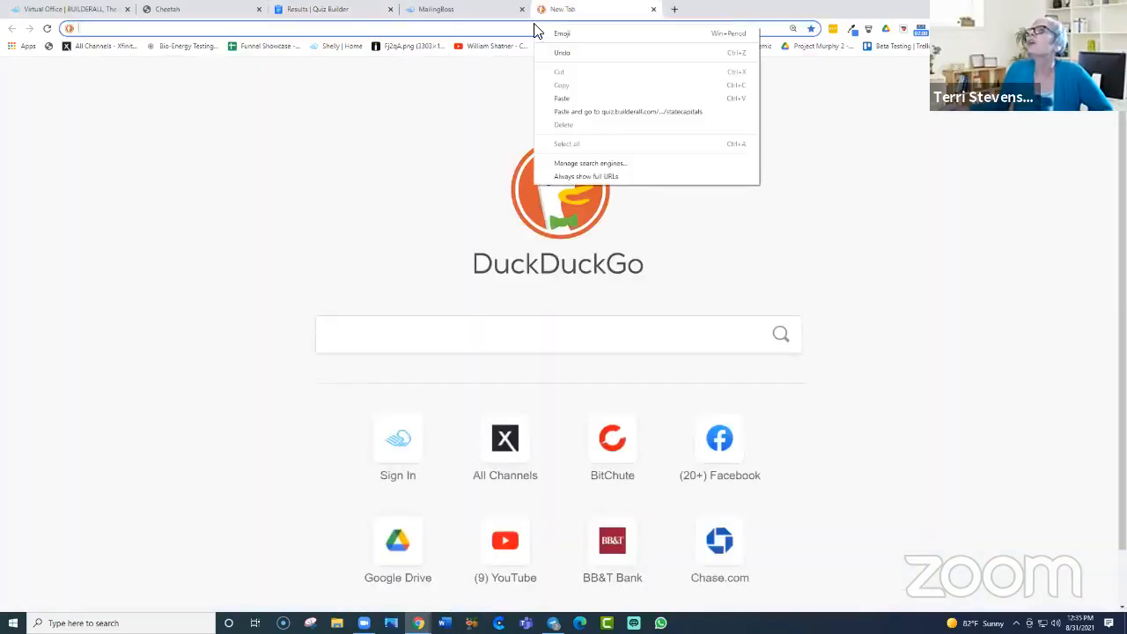
left_click(589, 112)
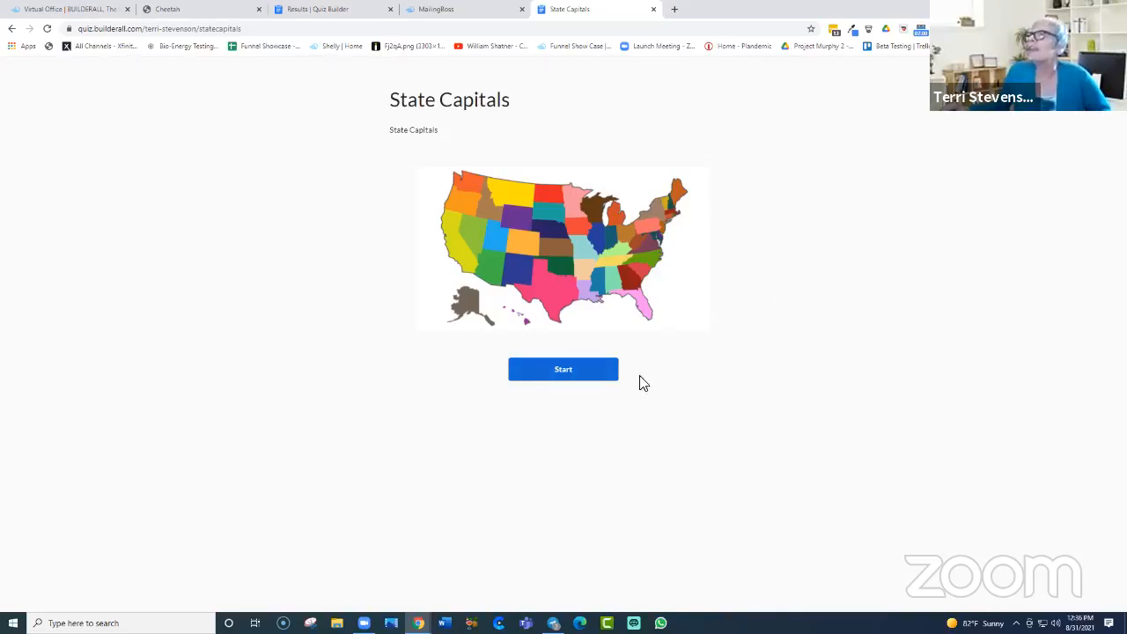
Step: Start the State Capitals quiz, return to the intro page, and start it again
left_click(563, 372)
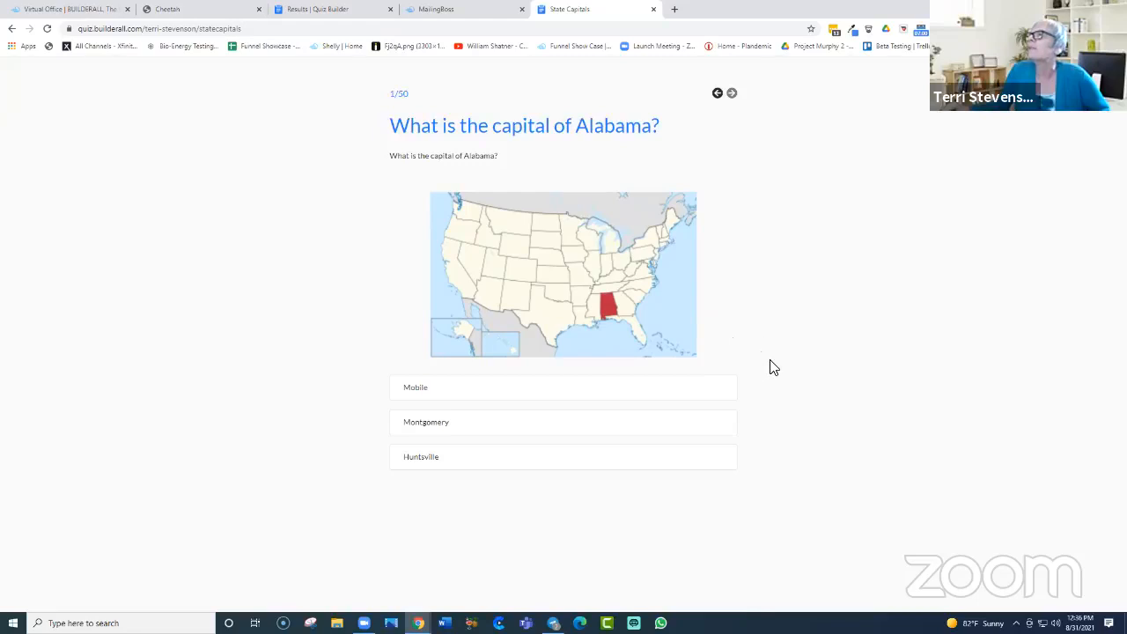
left_click(715, 100)
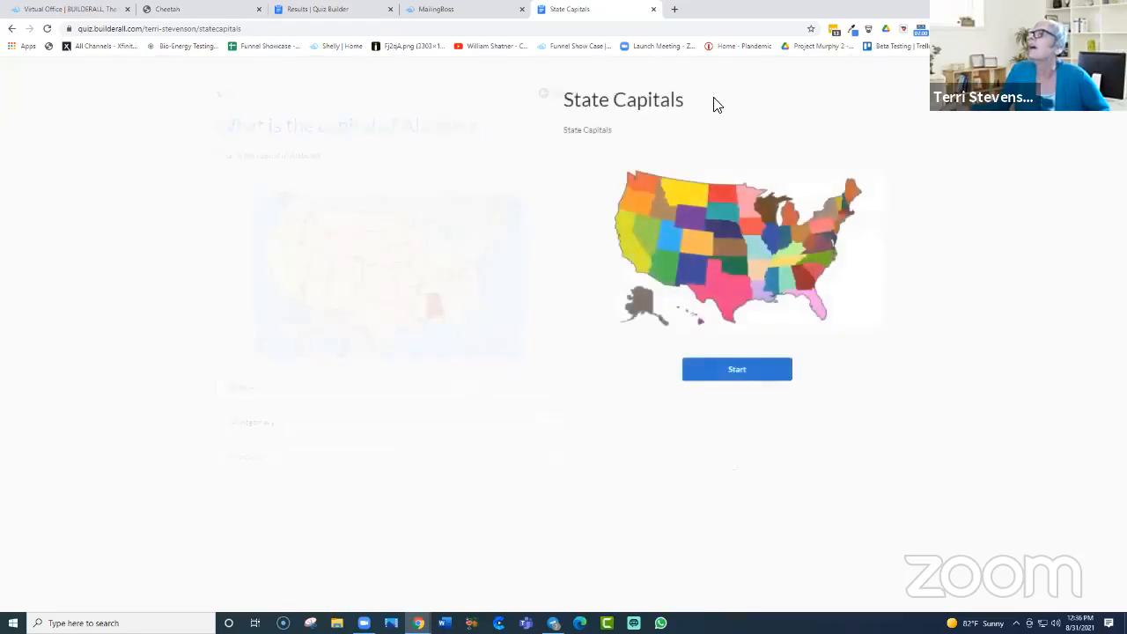
left_click(585, 371)
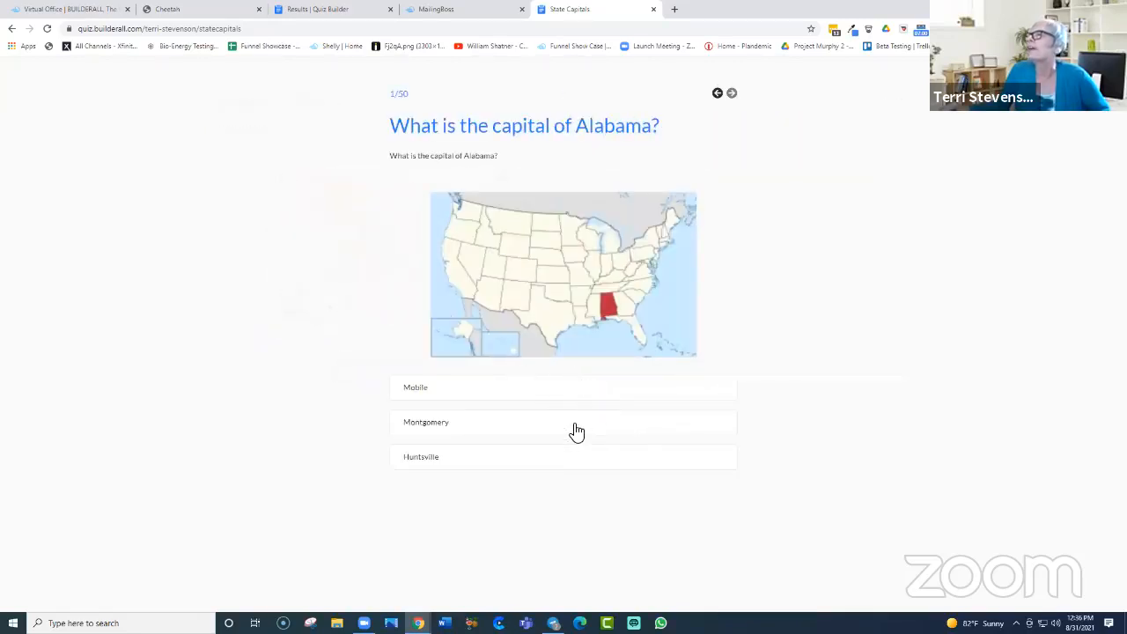
Step: Answer Huntsville, Fairbanks, Tucson and Fayetteville for Alabama, Alaska, Arizona and Arkansas
left_click(583, 464)
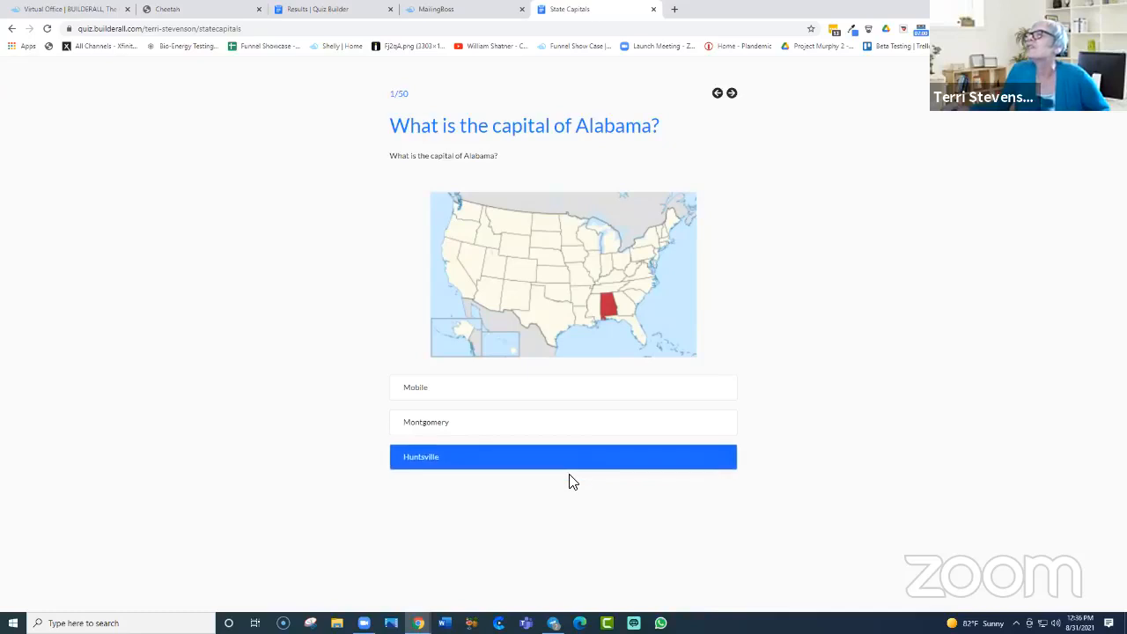
left_click(643, 428)
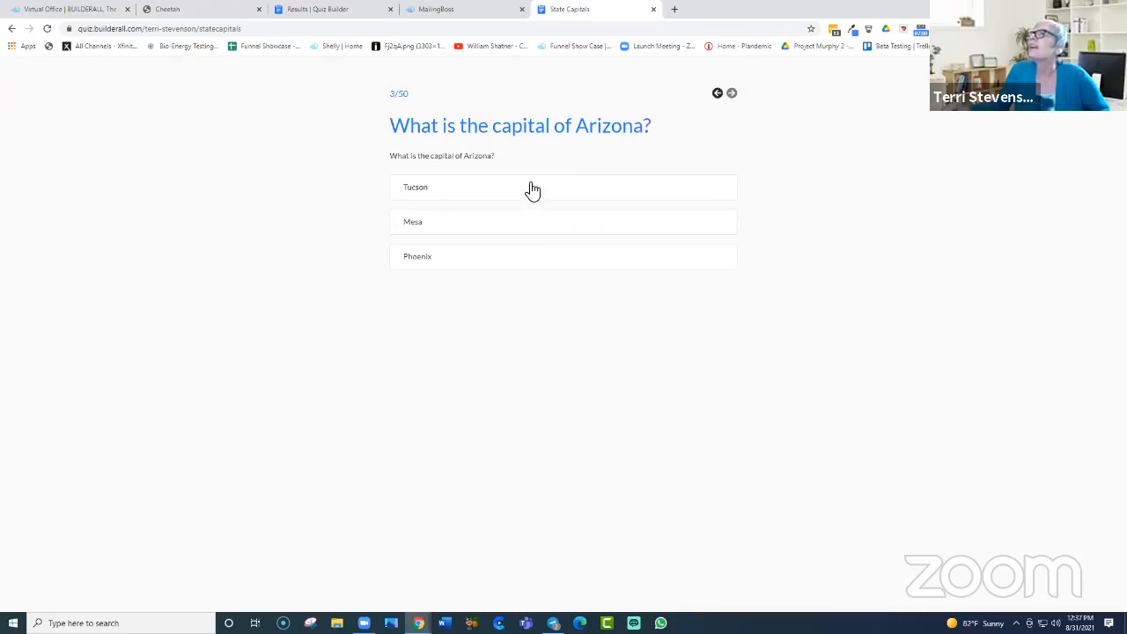
left_click(531, 189)
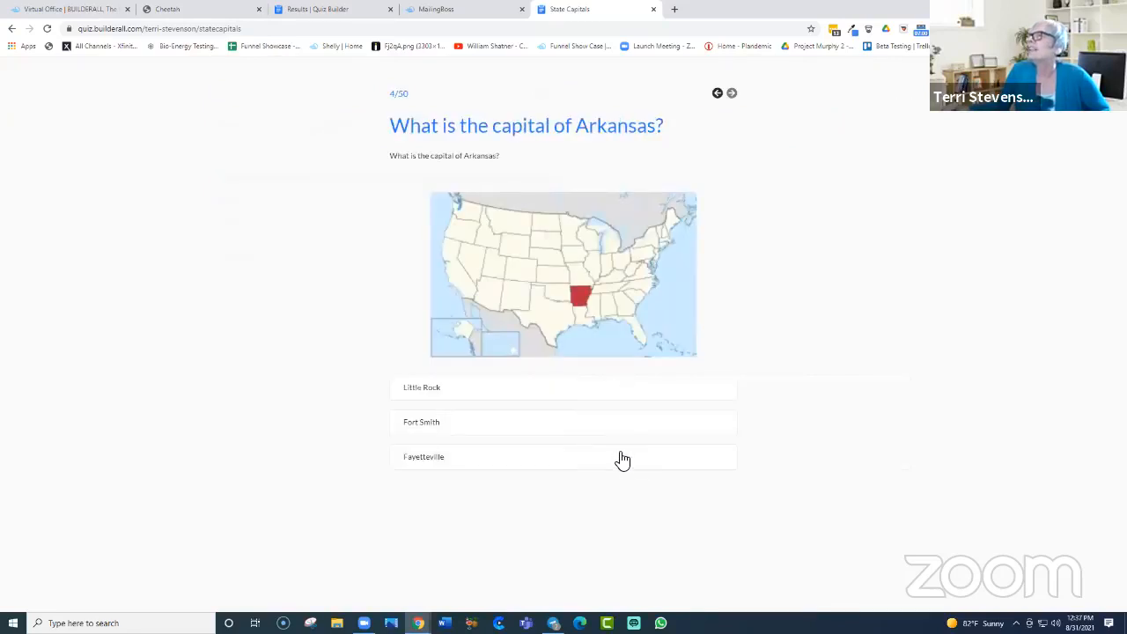
left_click(650, 464)
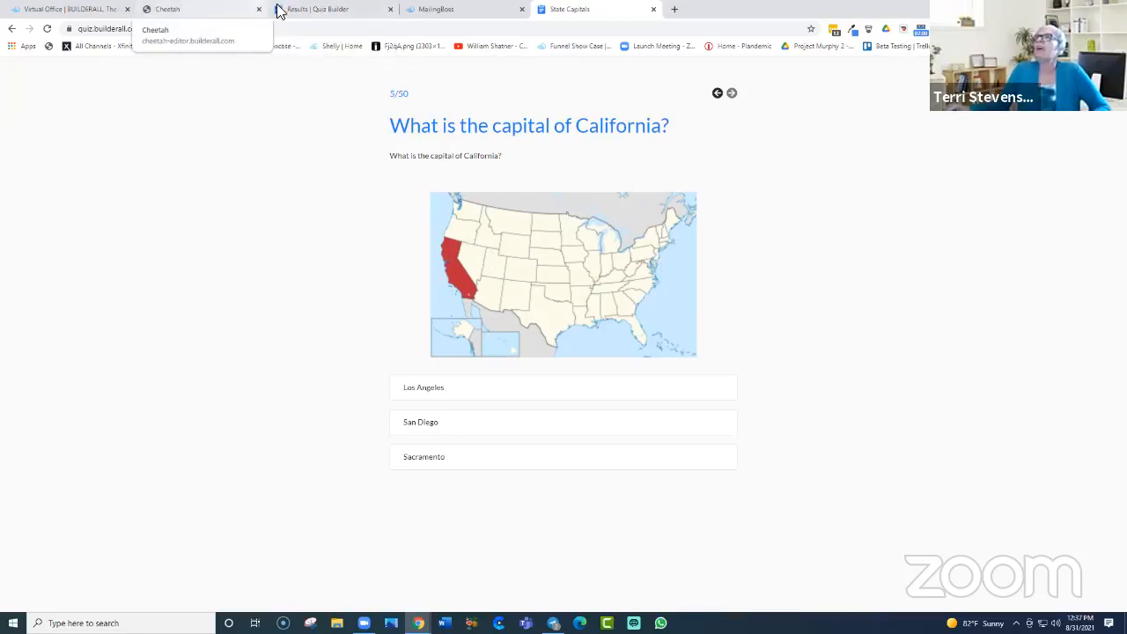
Step: Switch to the State Capitals results tab, then to the Cheetah websites dashboard tab
left_click(308, 11)
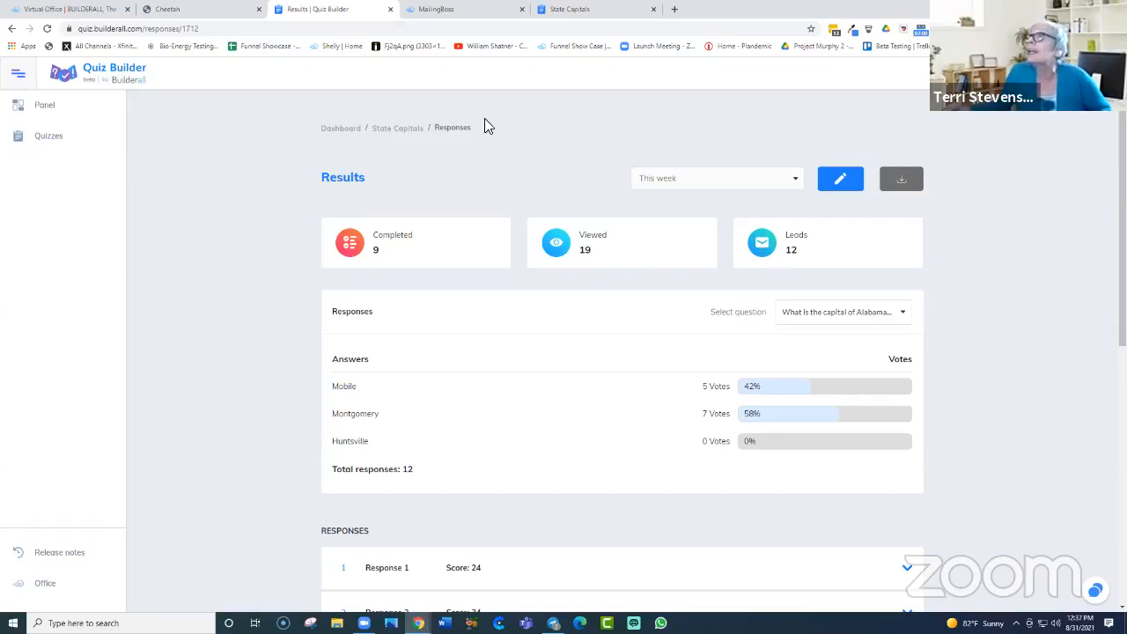
left_click(208, 9)
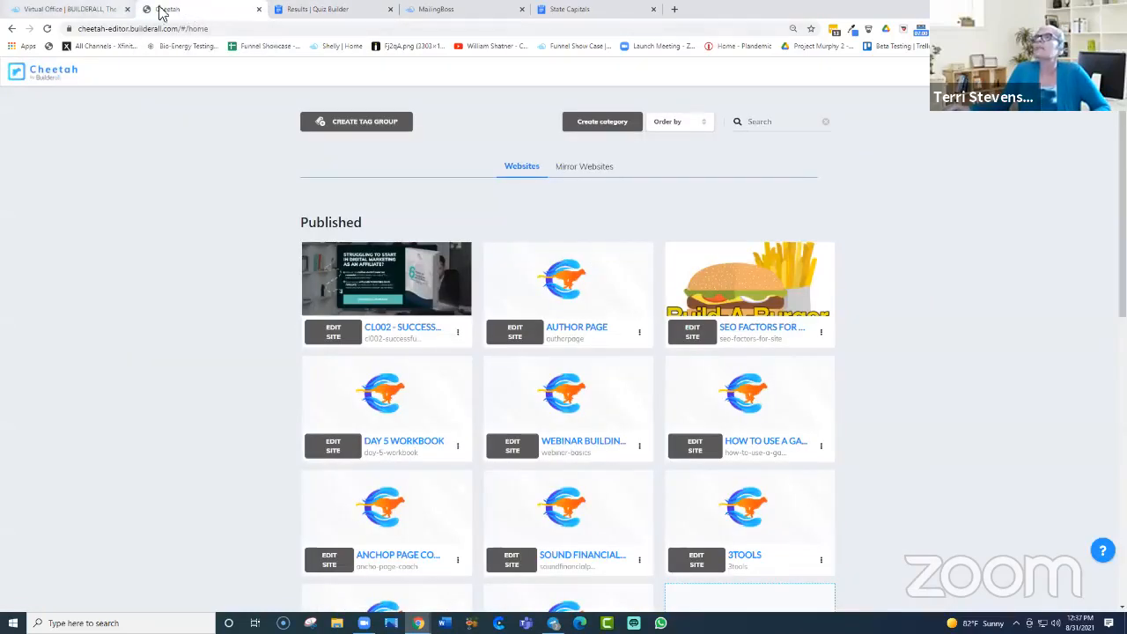
Step: Switch back to the State Capitals browser tab
left_click(567, 11)
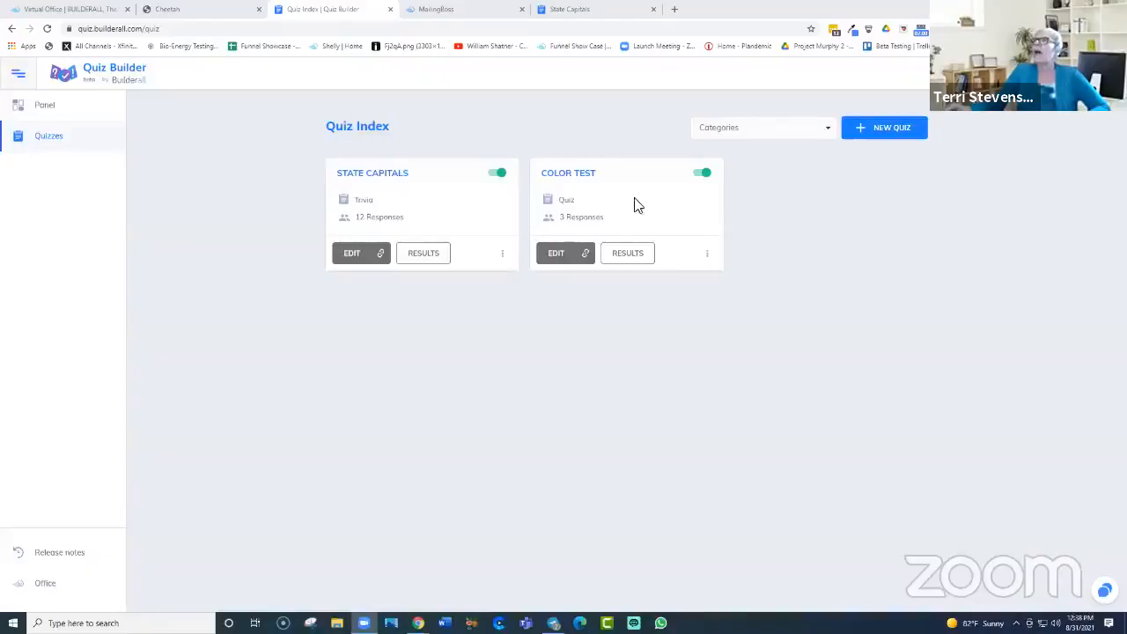
left_click(380, 255)
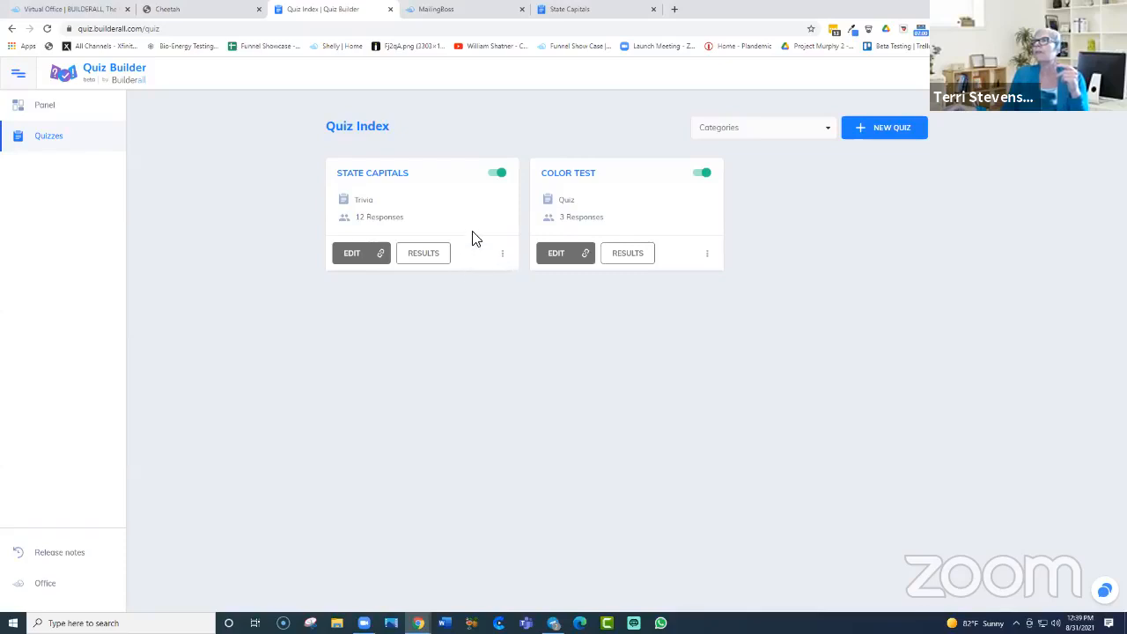
left_click(502, 254)
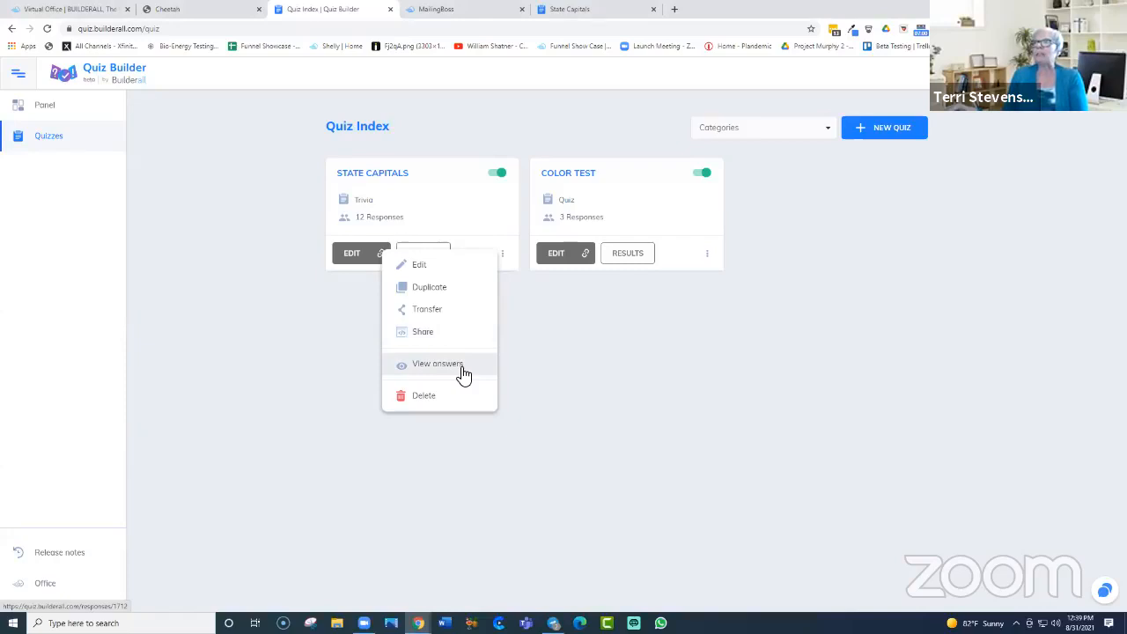
left_click(546, 340)
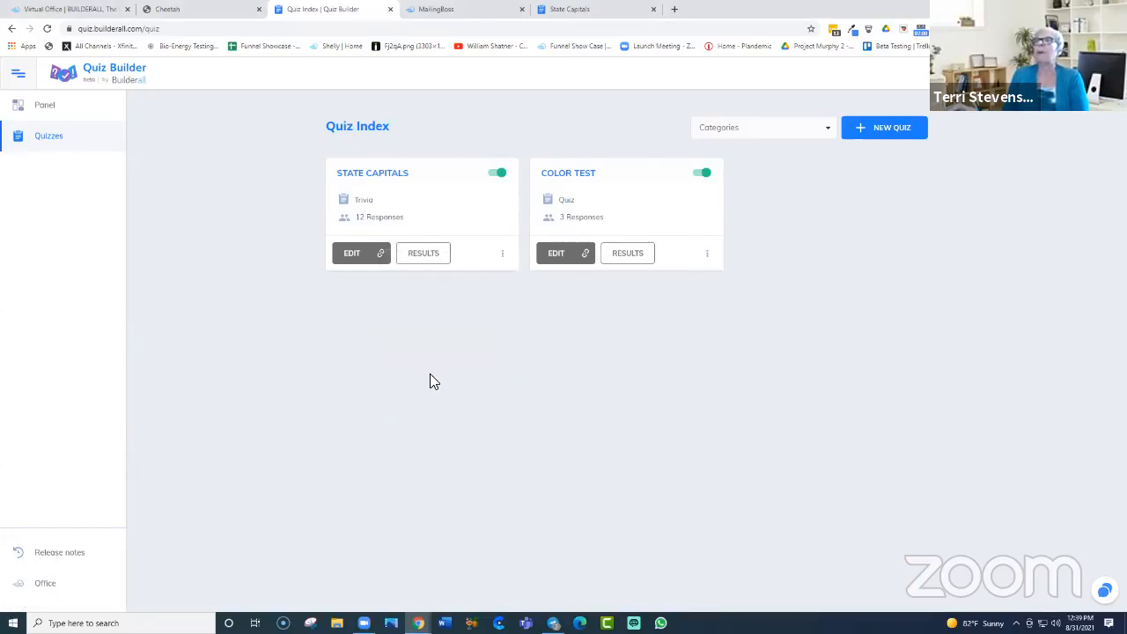
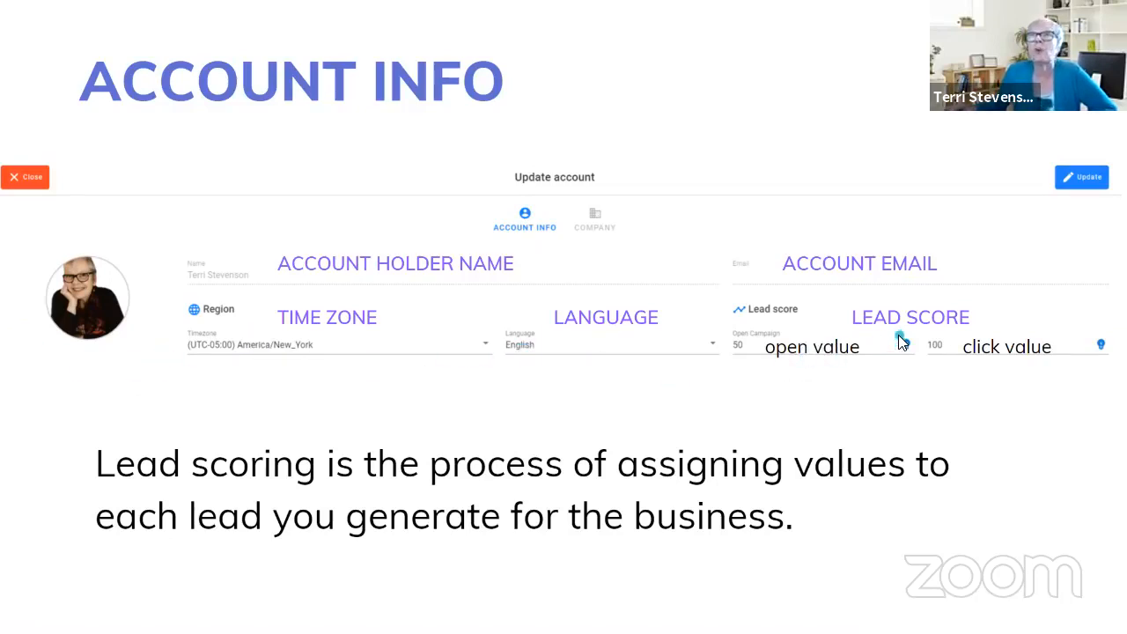
Step: Advance the presentation from slide 41 (Account Info) to slide 42 (Domains)
left_click(1074, 344)
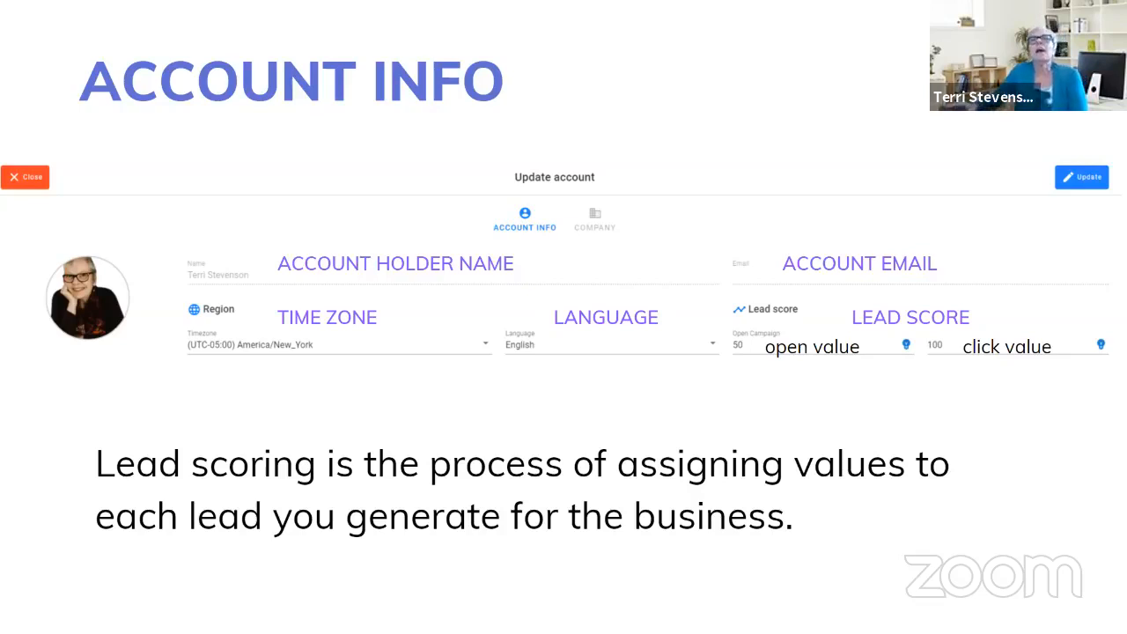
left_click(1053, 502)
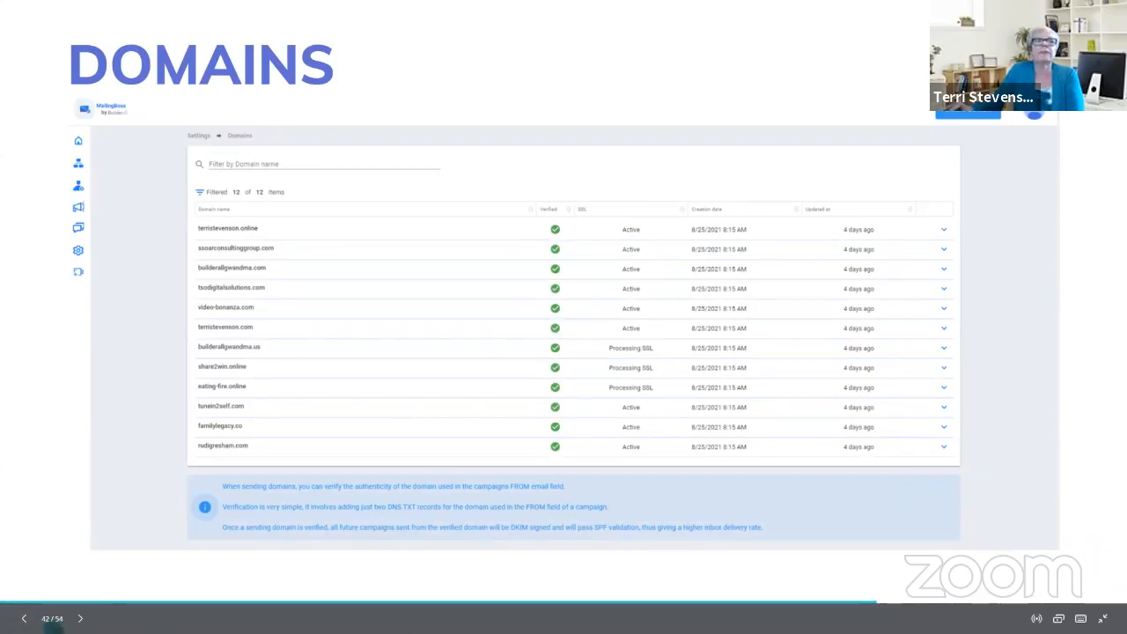
Step: Step forward to the Sender Emails slide (43), then back to the Domains slide (42)
left_click(80, 618)
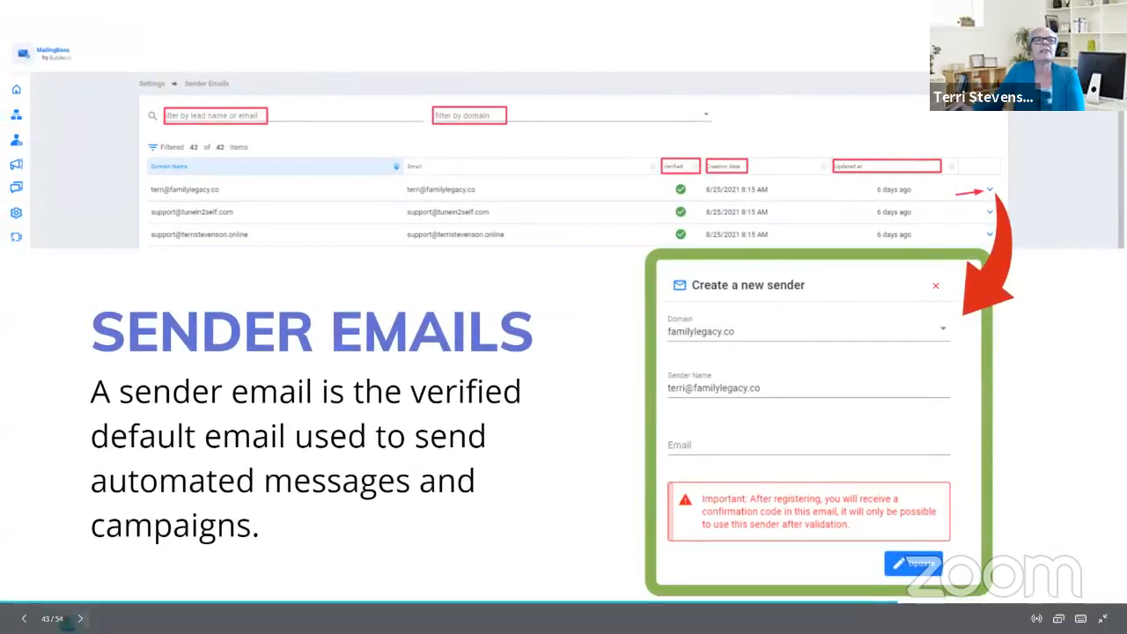
left_click(24, 618)
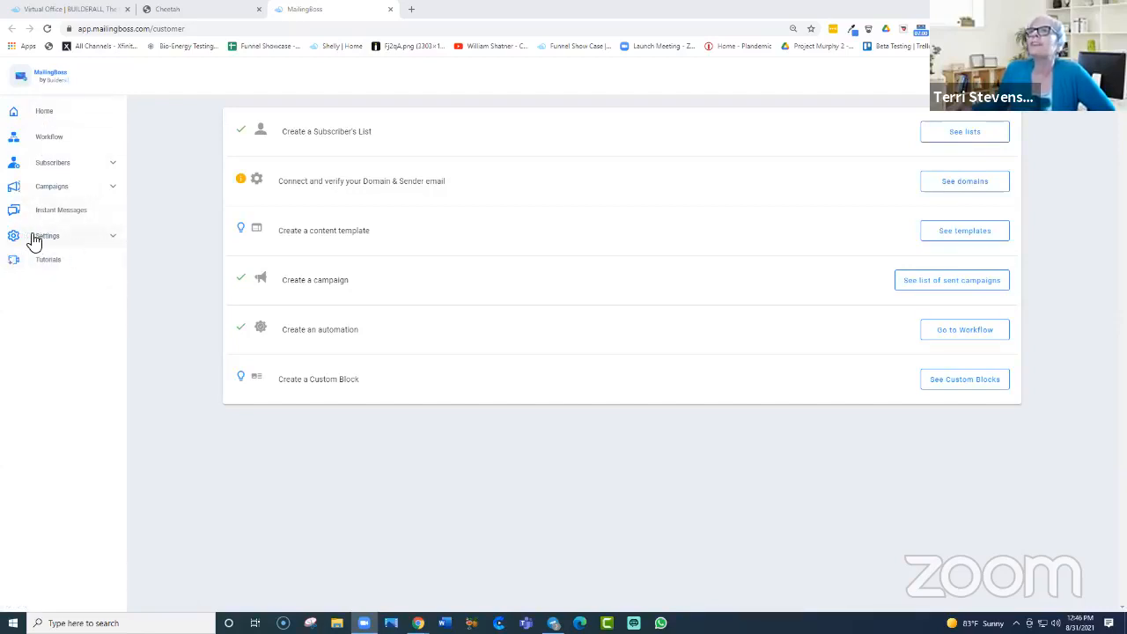
left_click(114, 242)
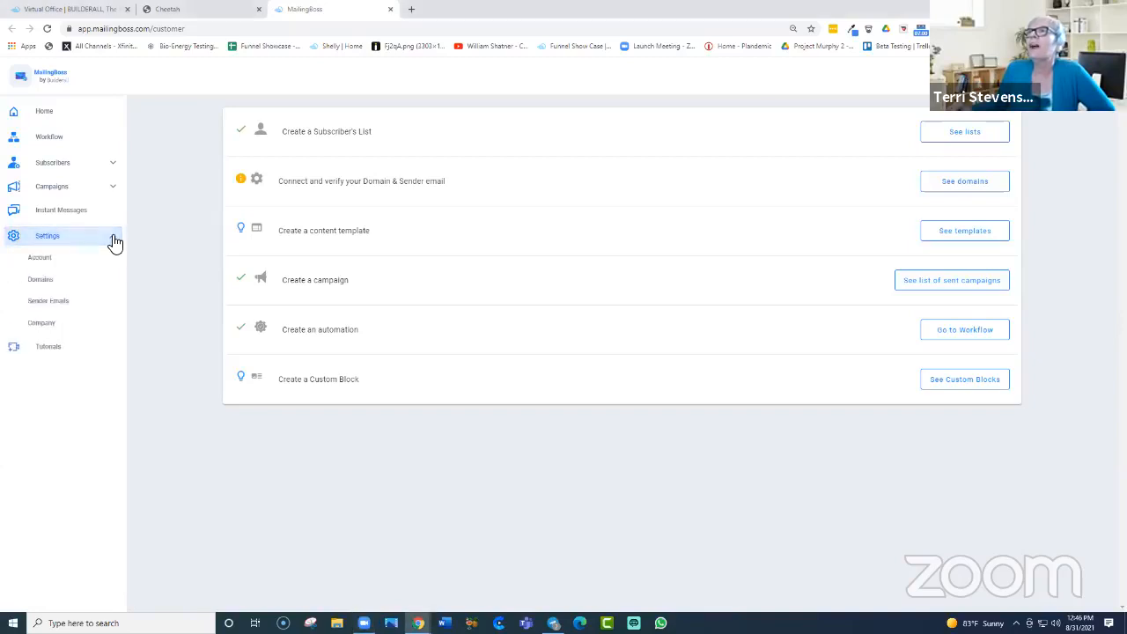
left_click(41, 260)
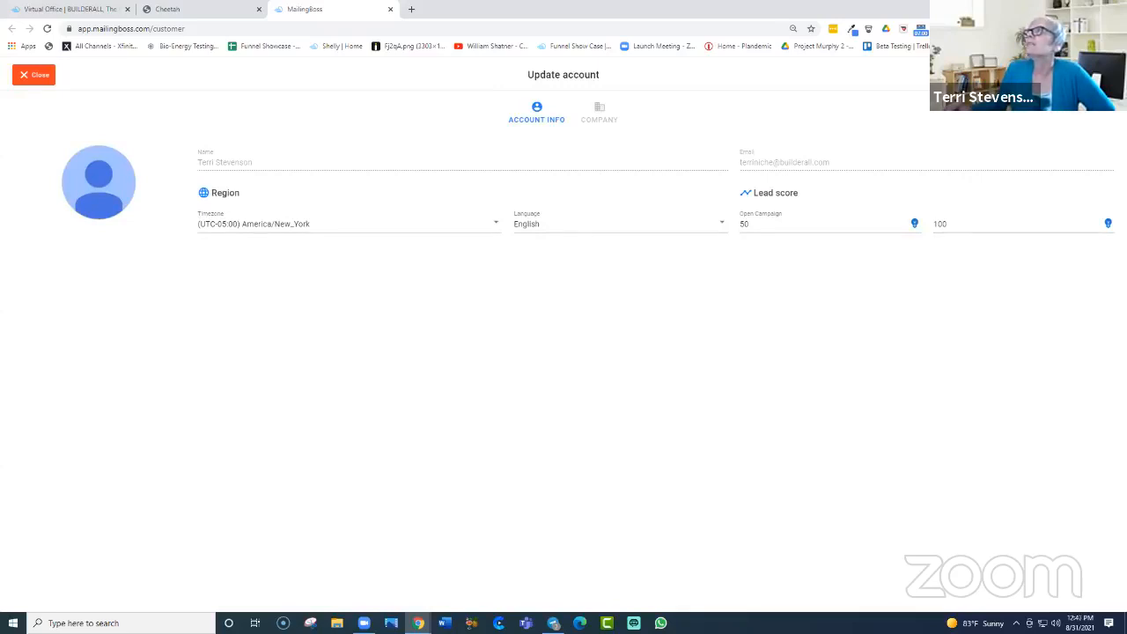
left_click(599, 113)
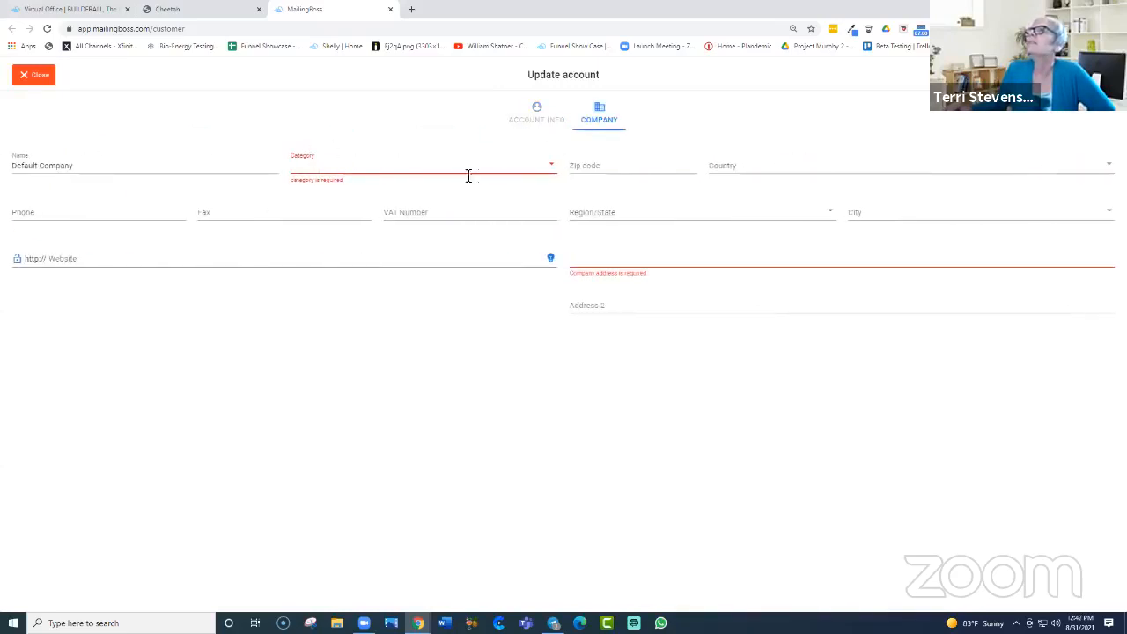
left_click(553, 165)
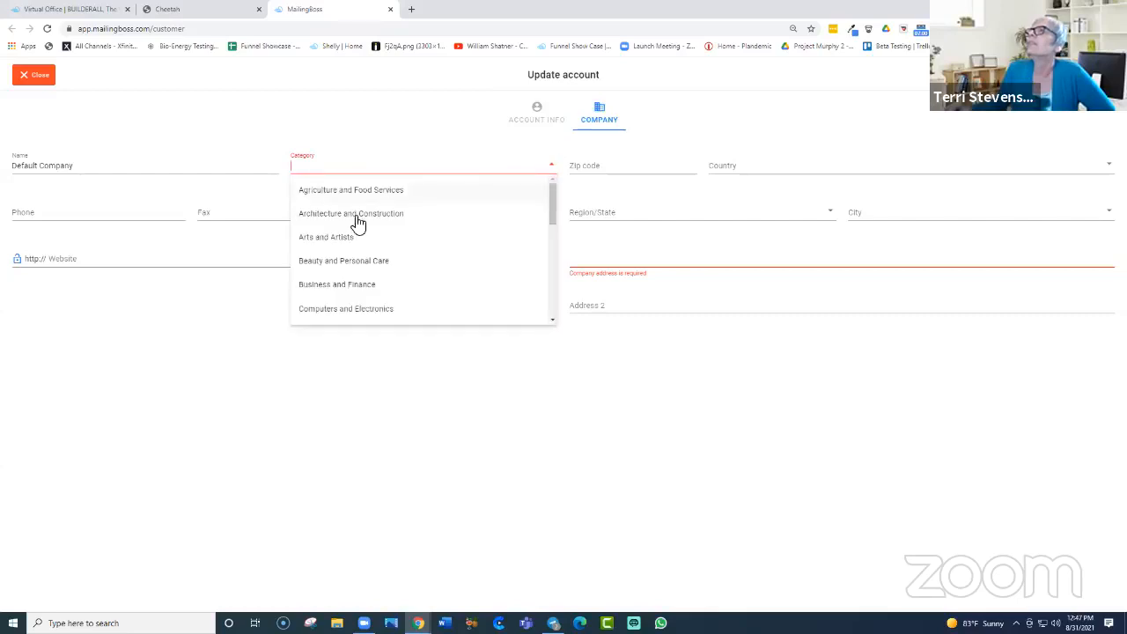
scroll(329, 297, "down", 1)
scroll(329, 297, "down", 3)
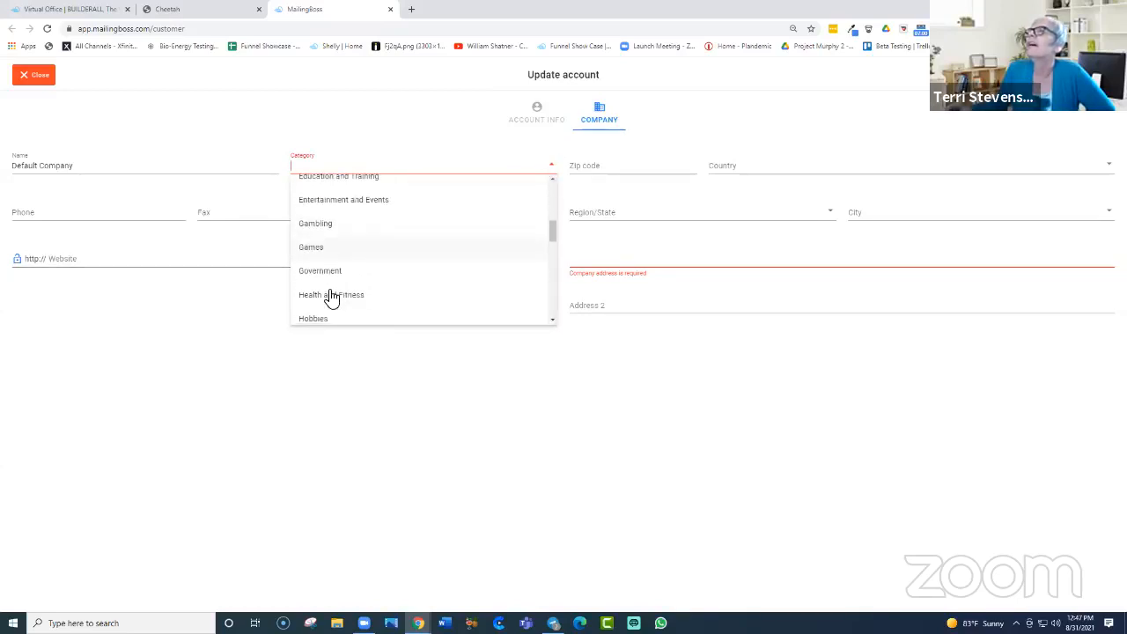
scroll(332, 222, "down", 2)
scroll(333, 222, "down", 3)
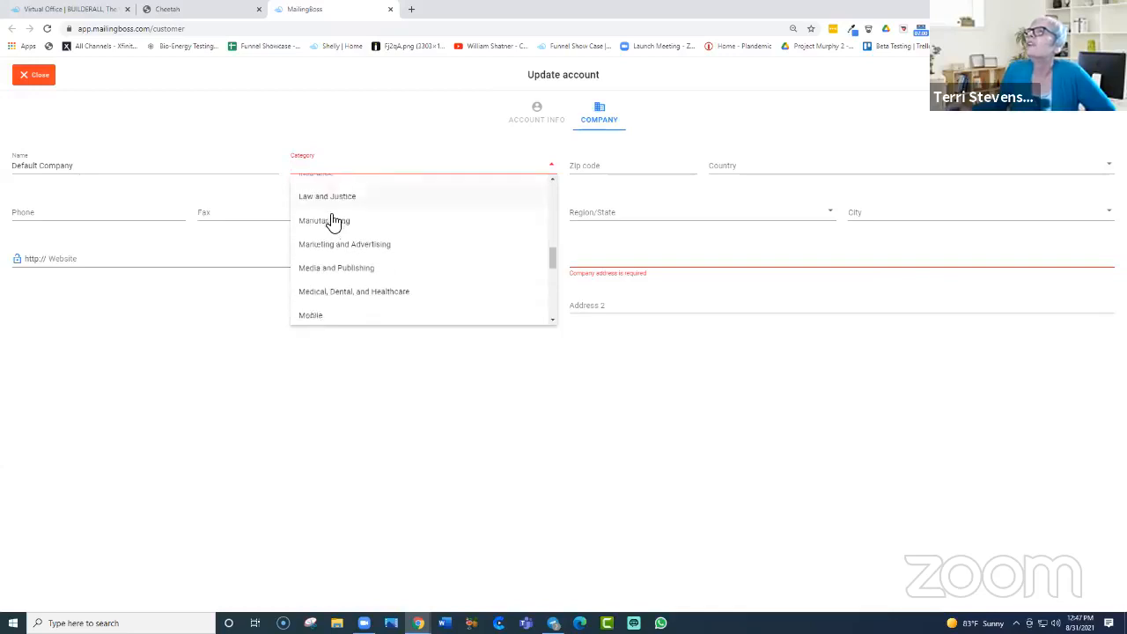
left_click(27, 77)
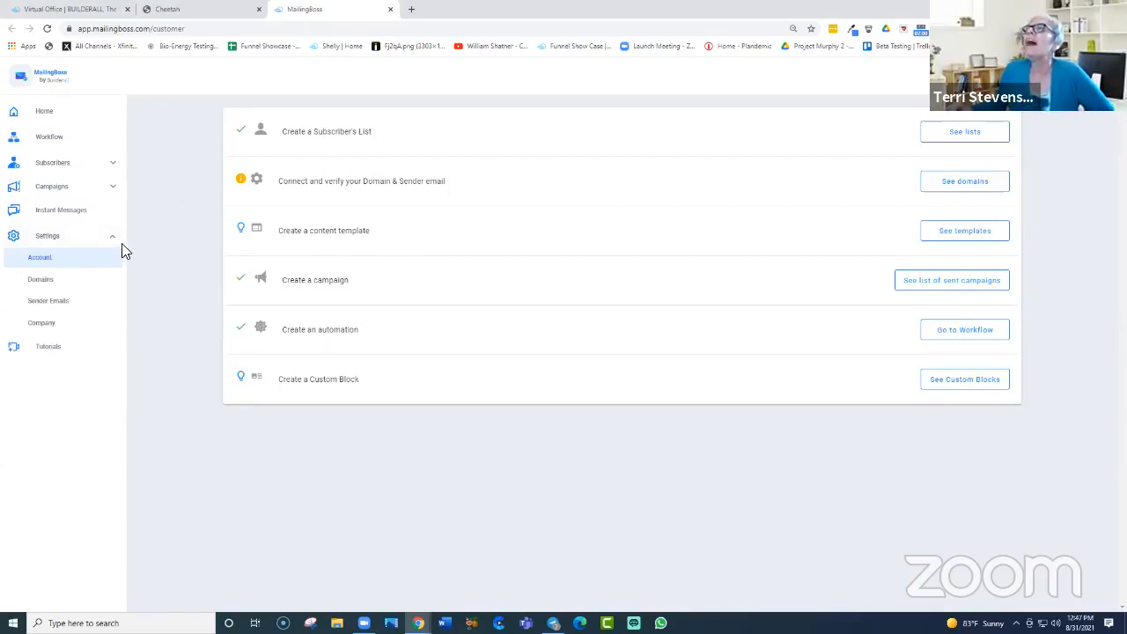
Step: Open Settings > Domains and sort the domain list by domain name
left_click(39, 282)
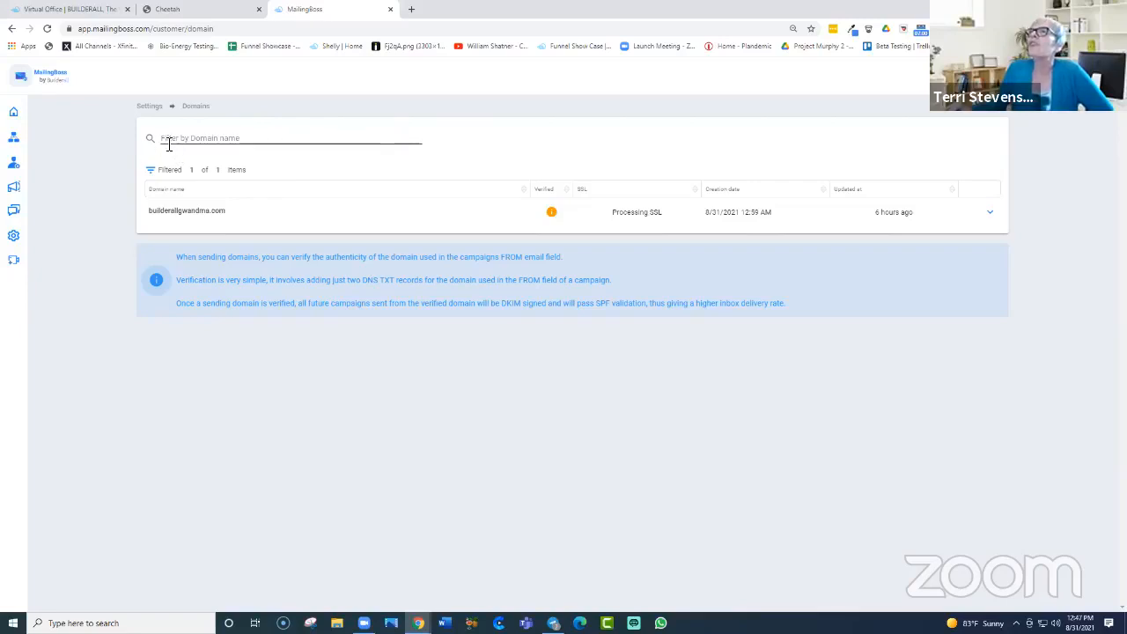
left_click(266, 140)
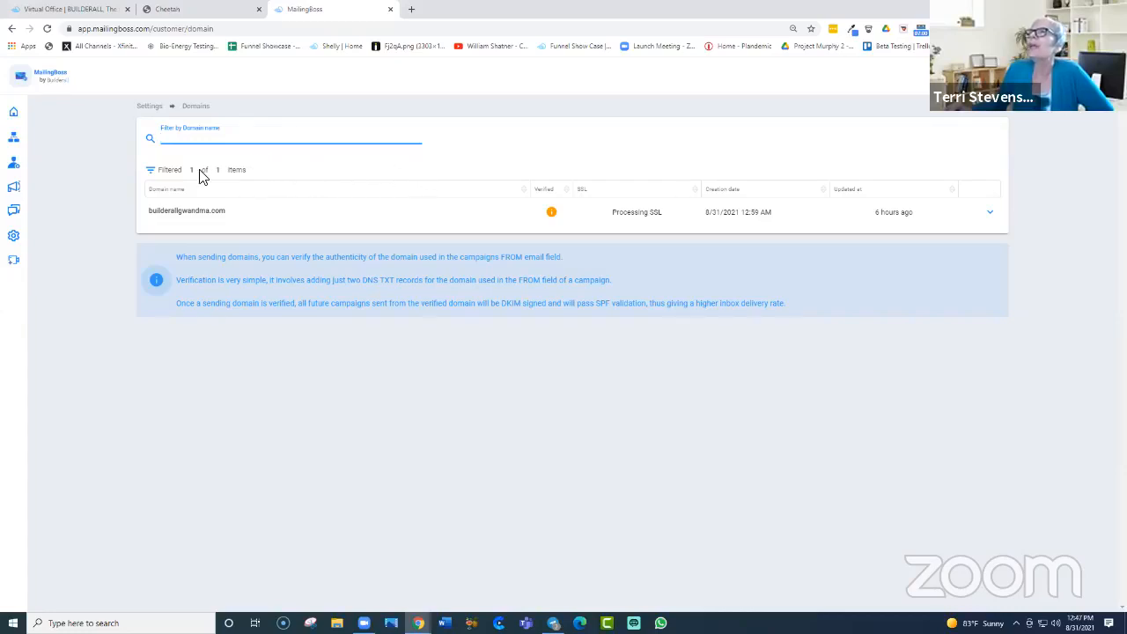
left_click(273, 179)
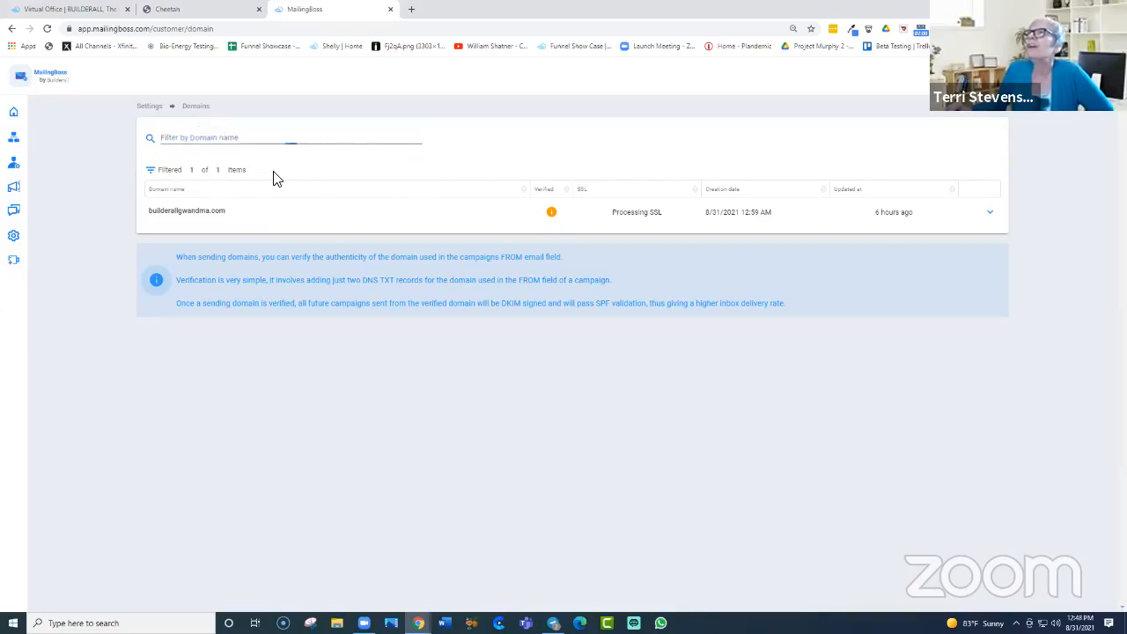
left_click(194, 192)
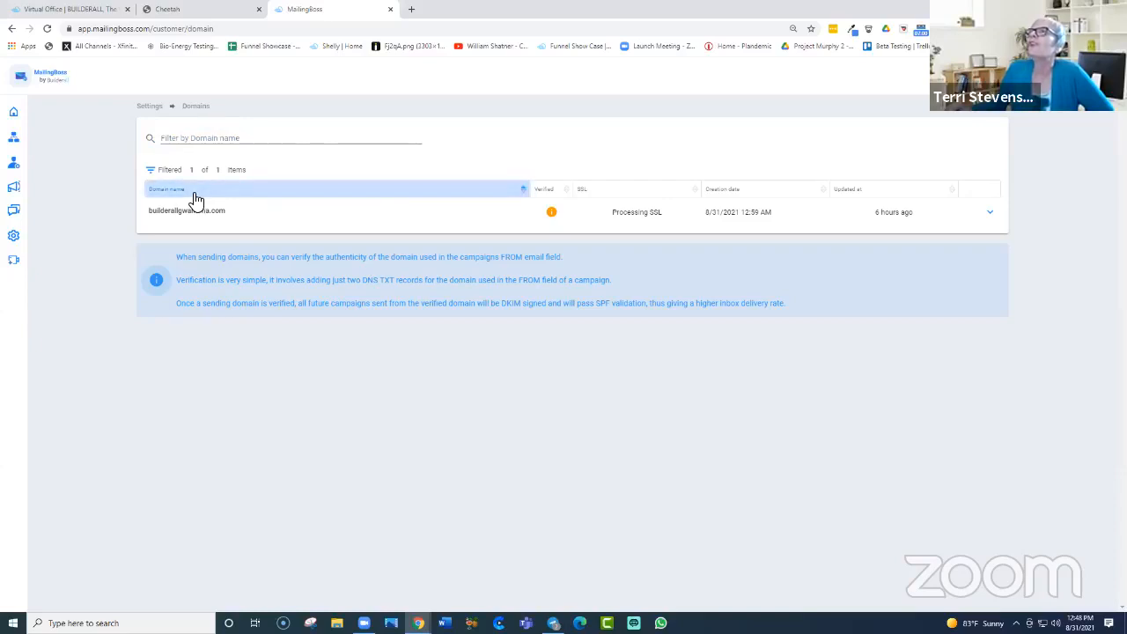
left_click(524, 195)
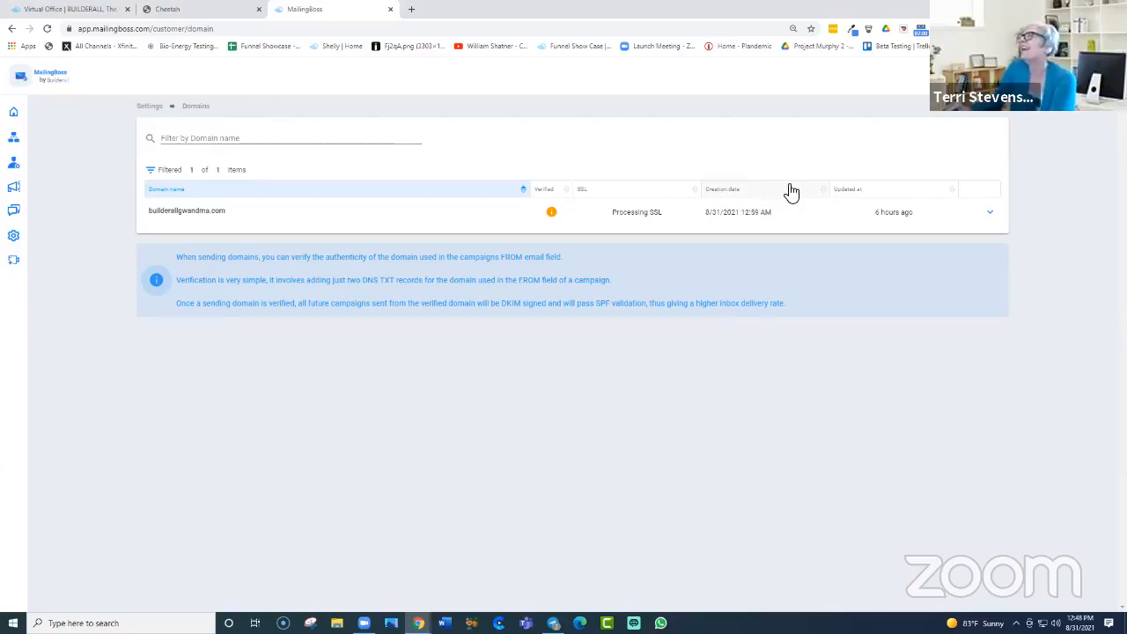
mouse_move(894, 214)
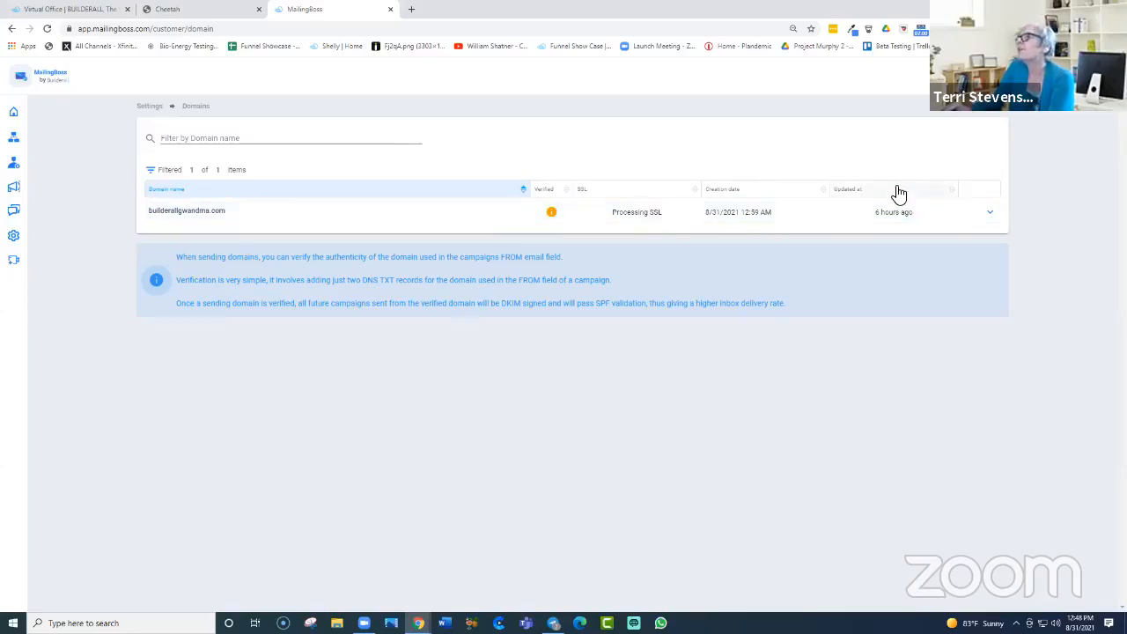
Step: Run Verify DNS Records on builderallgwandma.com
left_click(991, 216)
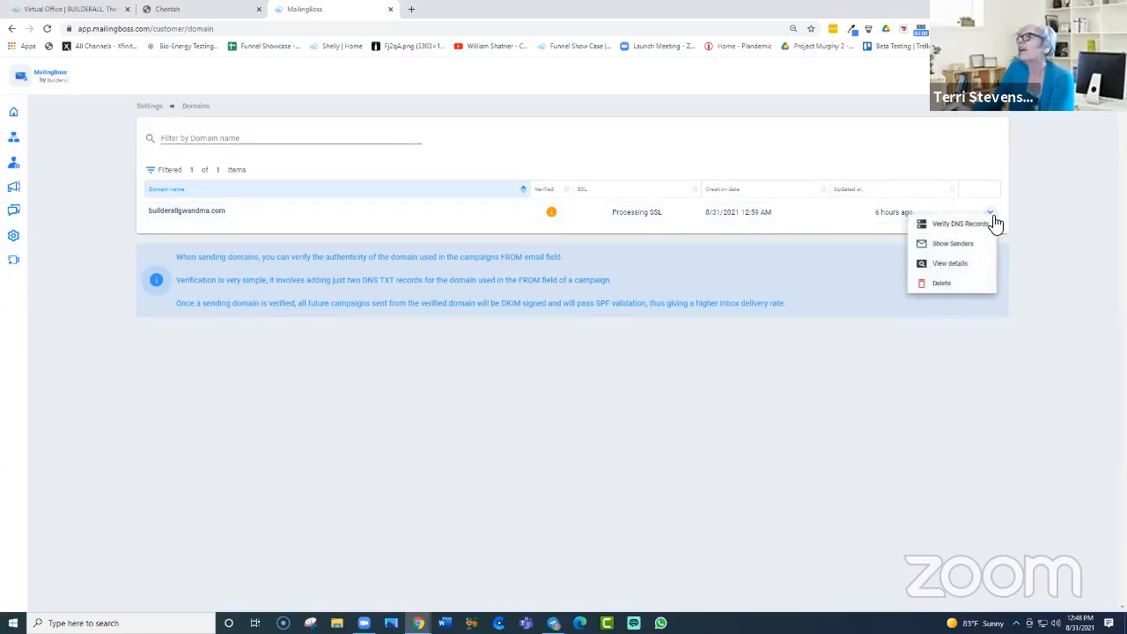
left_click(968, 198)
left_click(989, 213)
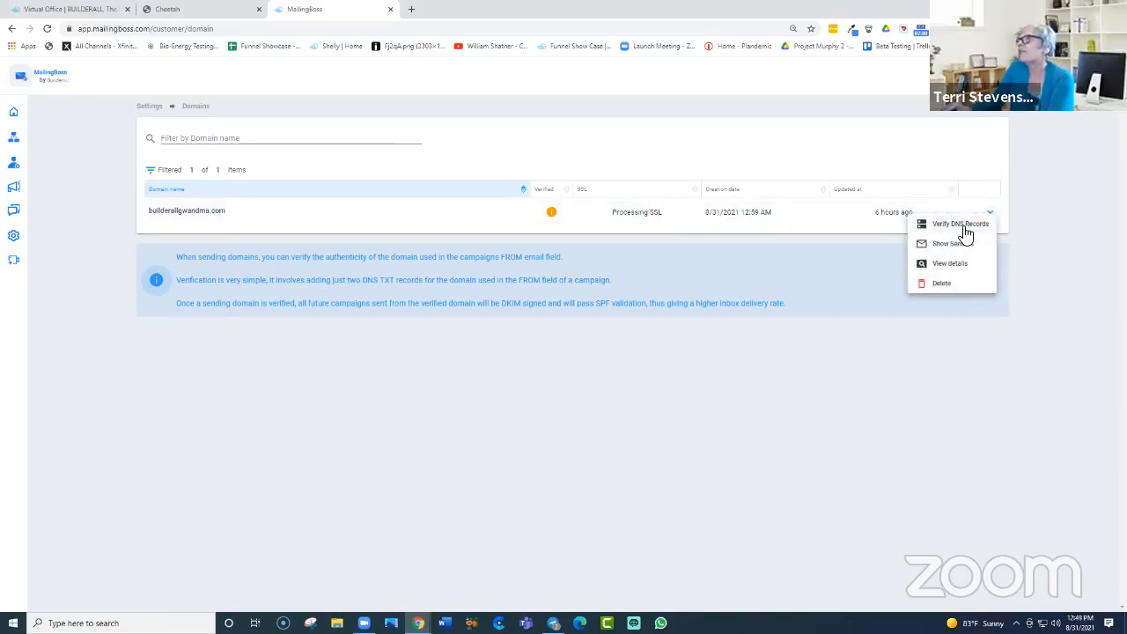
left_click(960, 225)
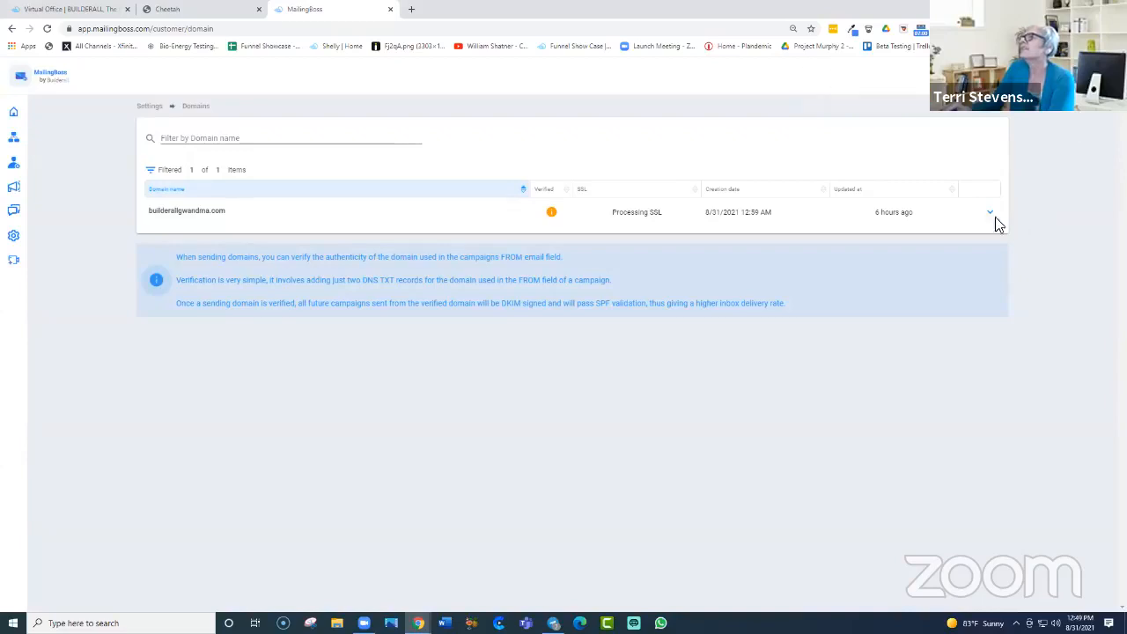
Step: Show the senders for builderallgwandma.com, listing its one verified sender
left_click(990, 213)
left_click(993, 220)
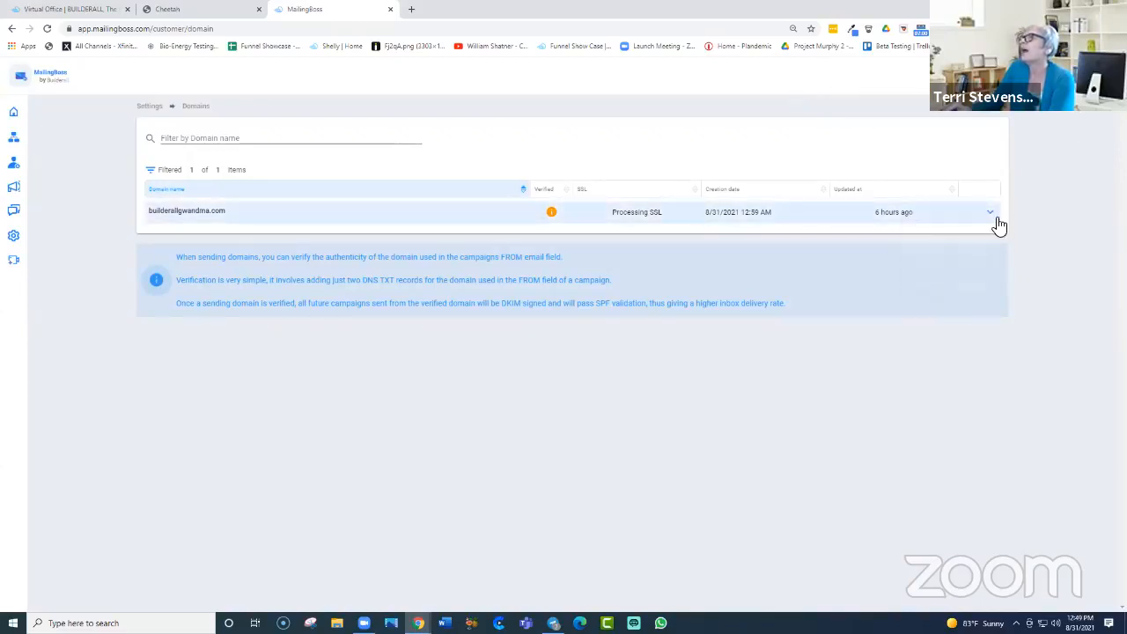
left_click(994, 217)
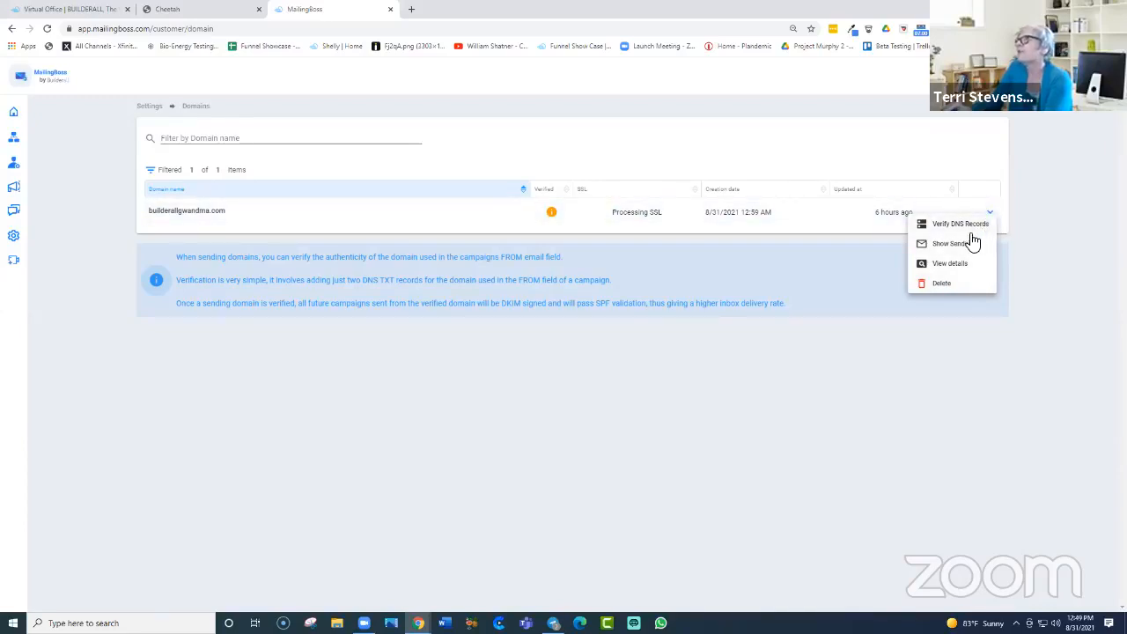
left_click(964, 243)
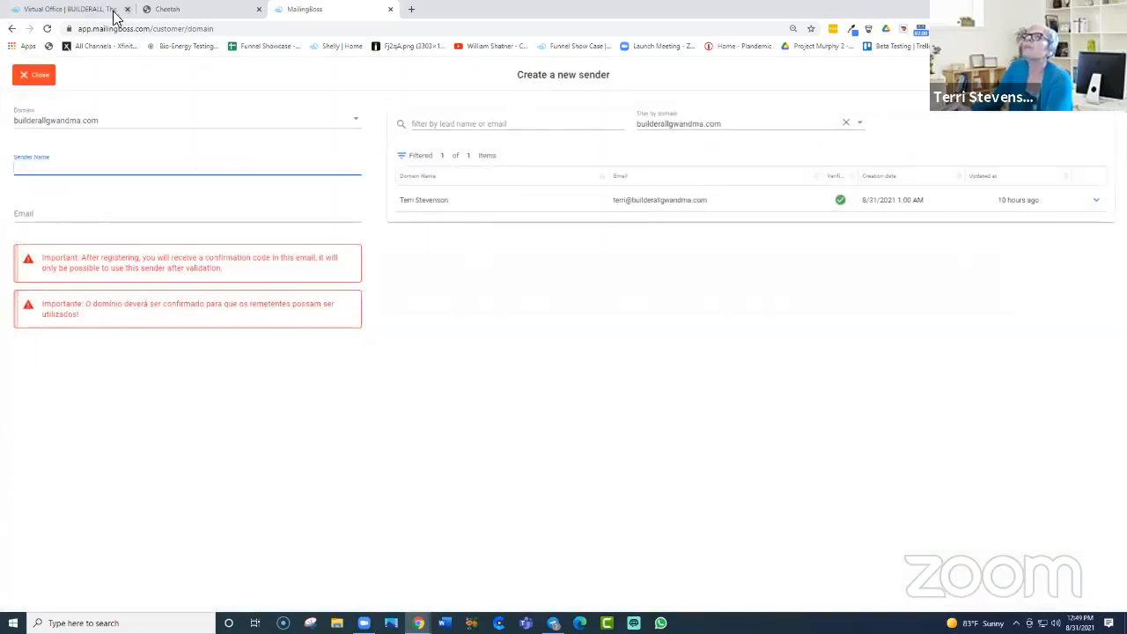
Step: Close the sender page, view builderallgwandma.com's DNS record details, then close that page
left_click(25, 80)
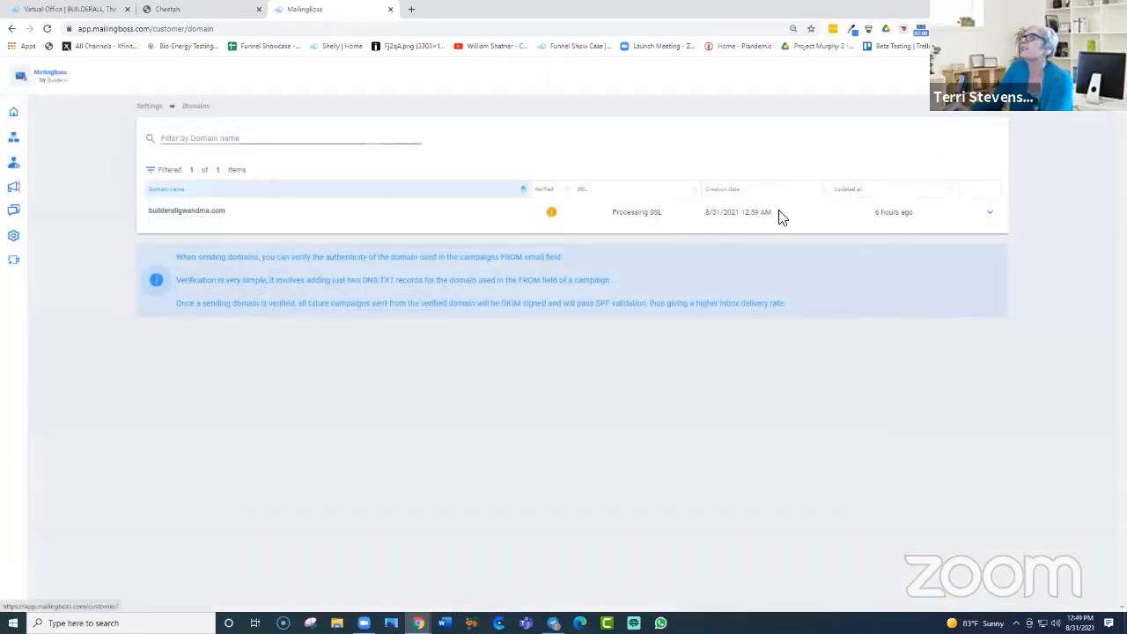
left_click(990, 213)
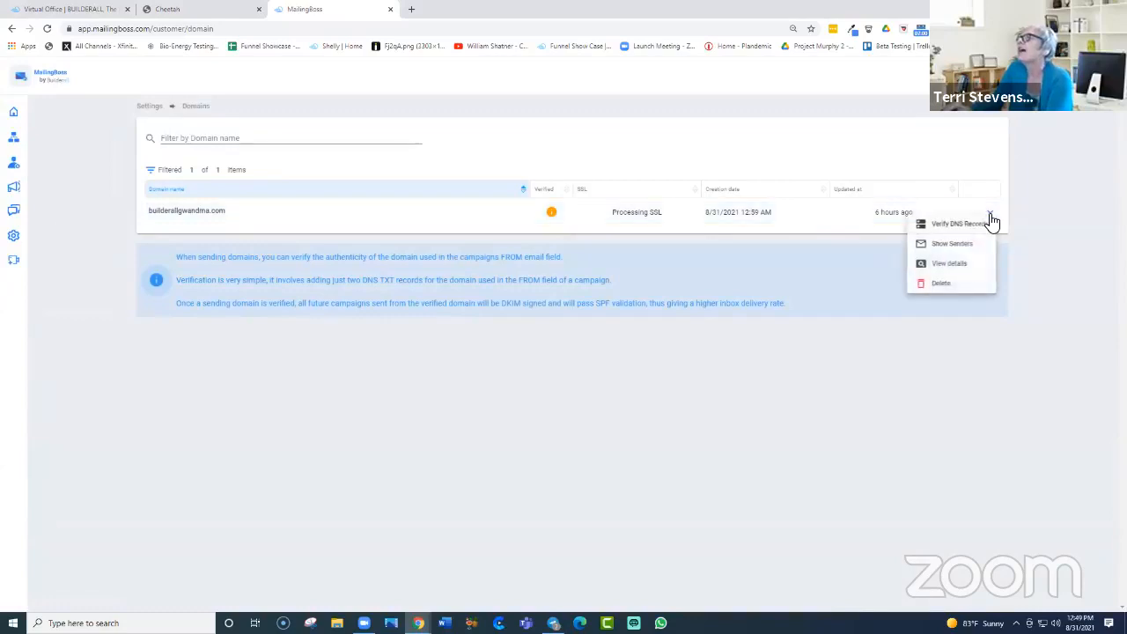
left_click(951, 264)
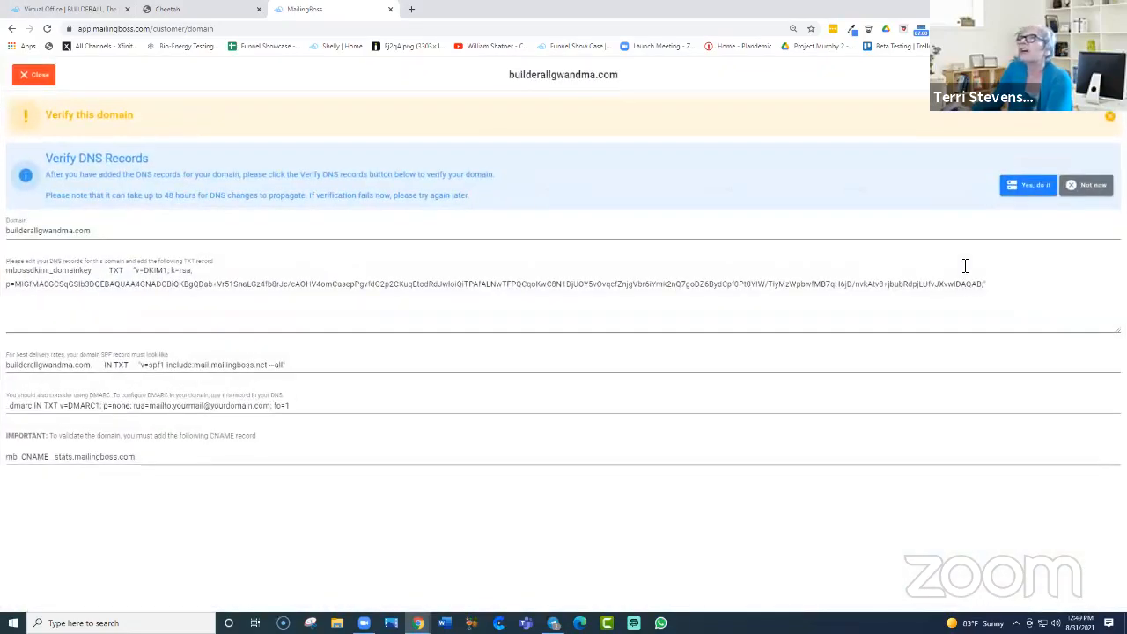
left_click(27, 81)
Step: Return to the Domains list and start the Create a new domain dialog
left_click(993, 224)
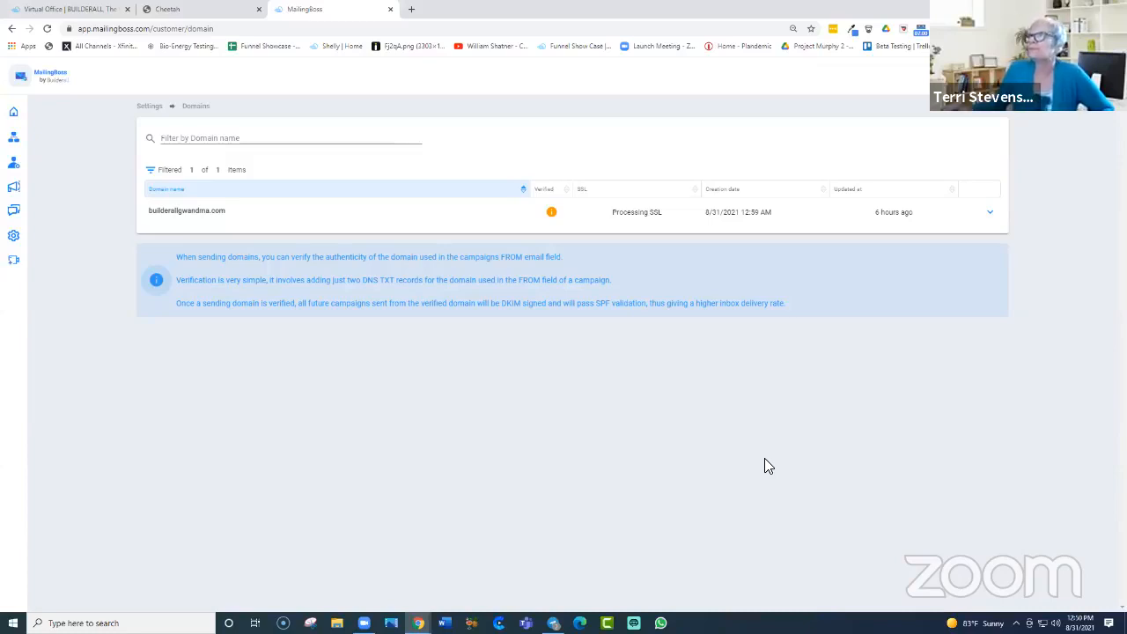
mouse_move(5, 201)
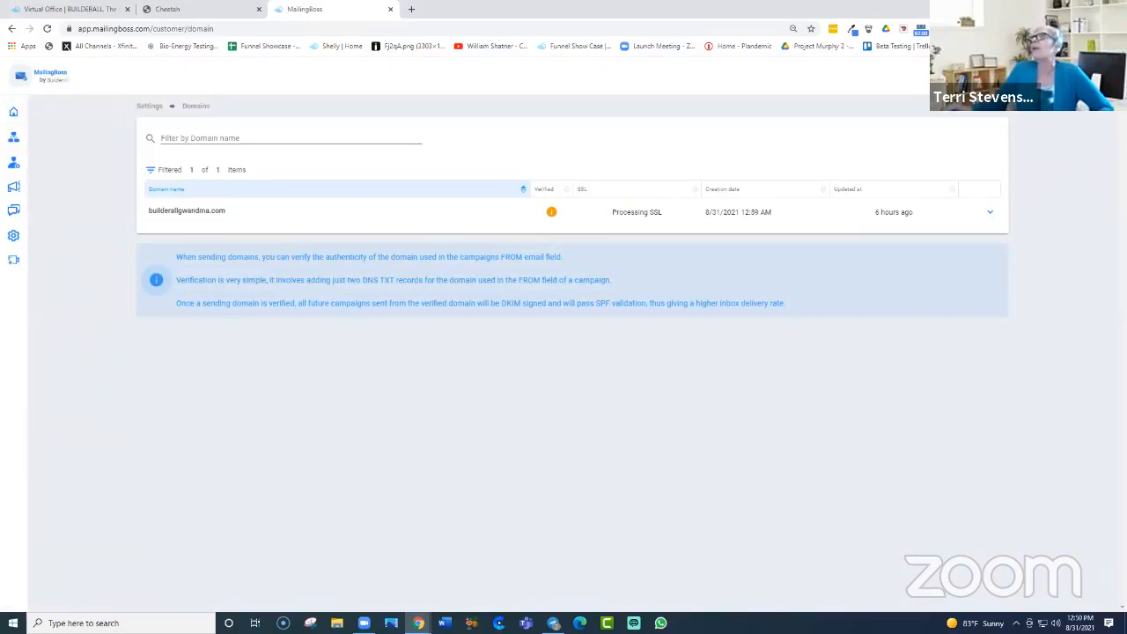
left_click(975, 79)
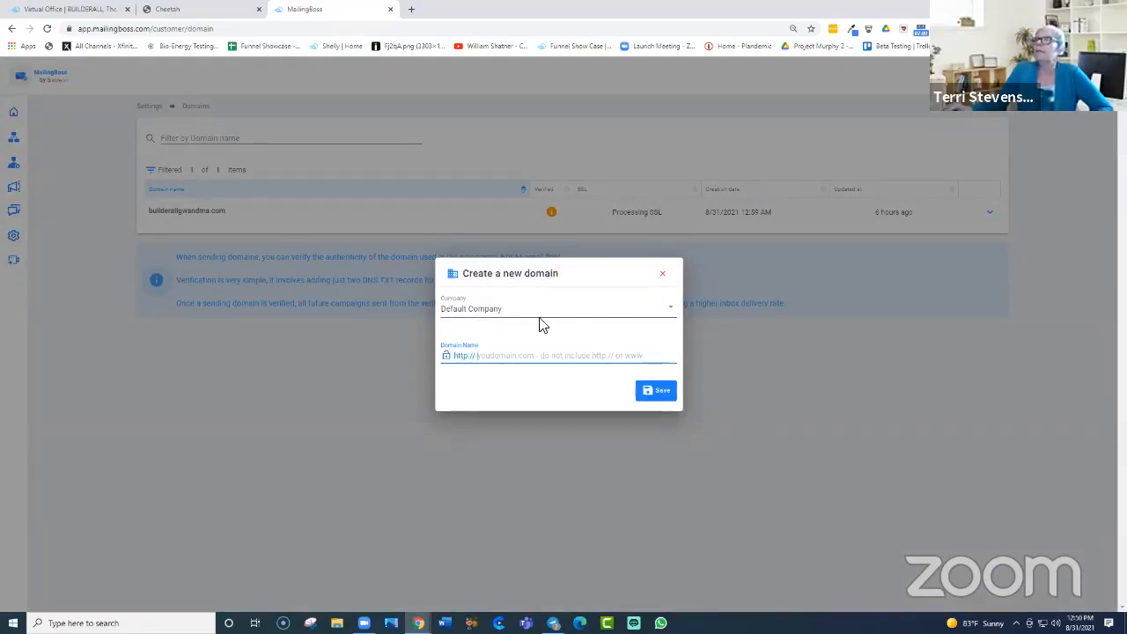
left_click(672, 306)
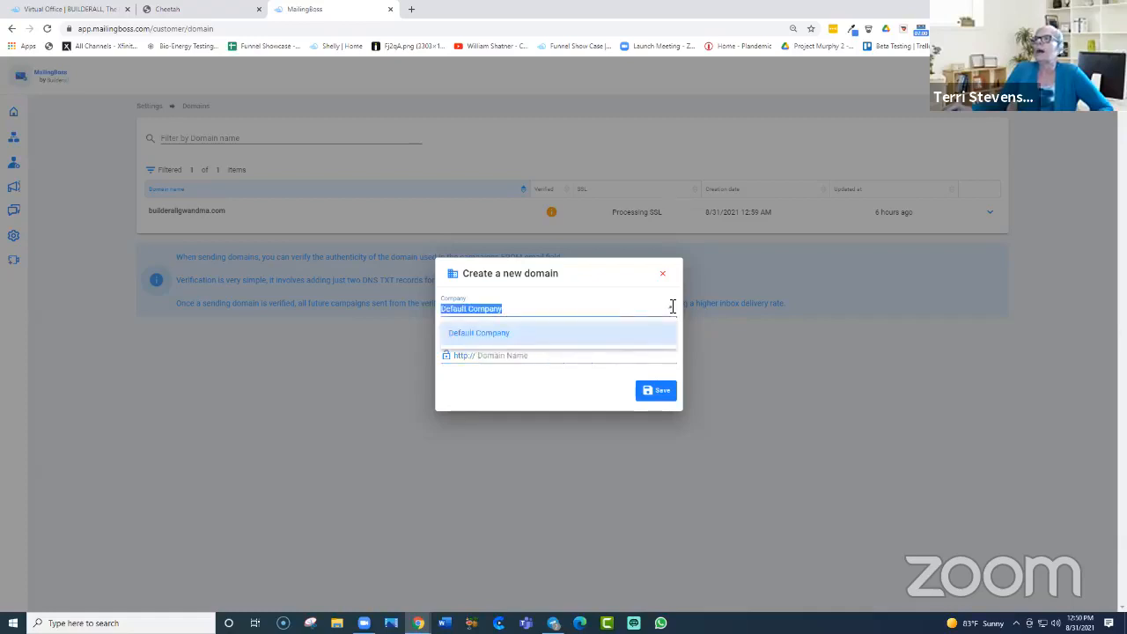
left_click(525, 335)
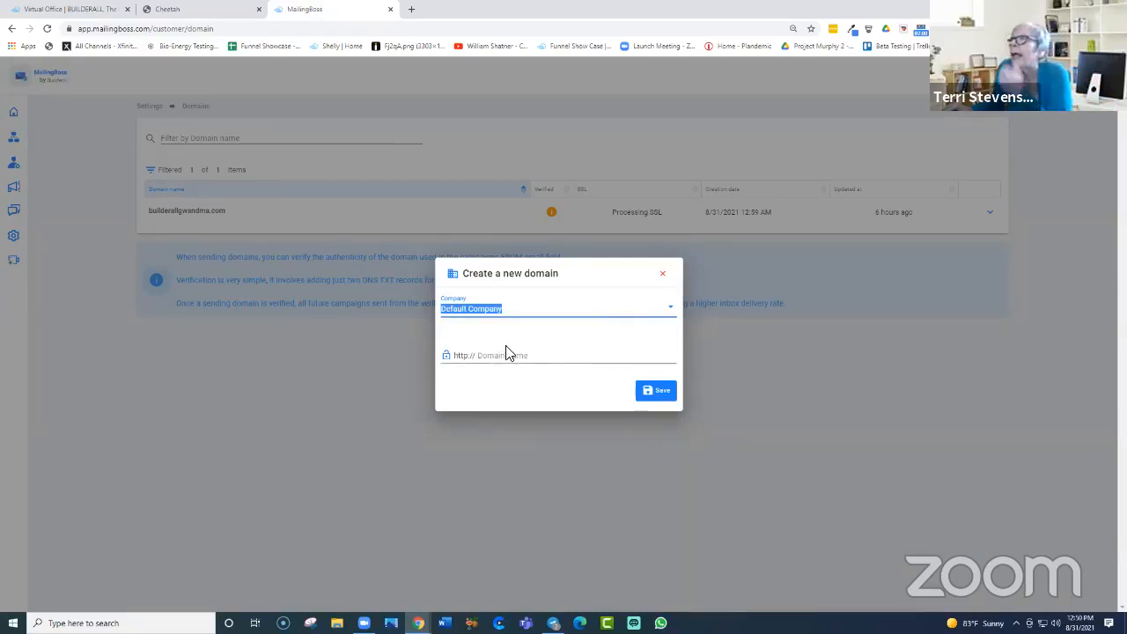
left_click(540, 358)
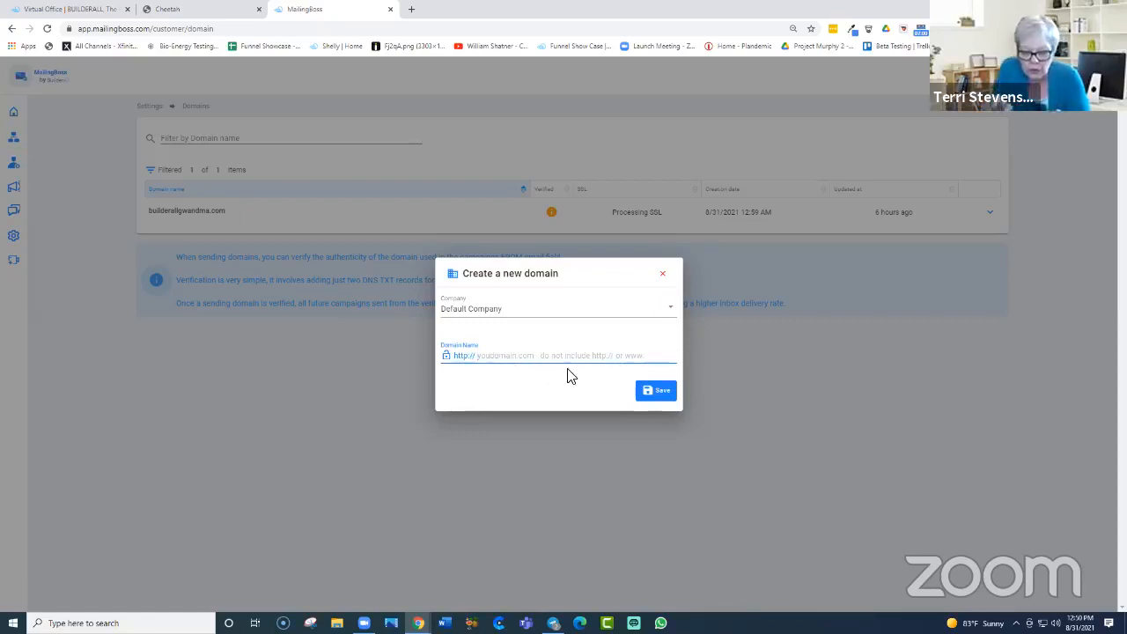
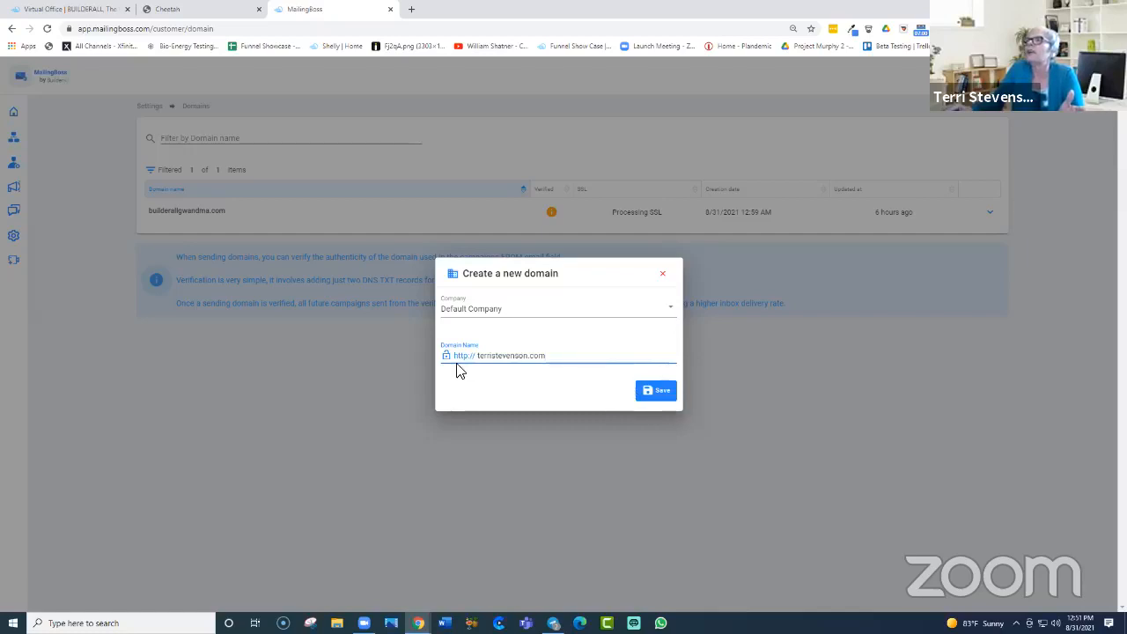
left_click_drag(555, 360, 475, 359)
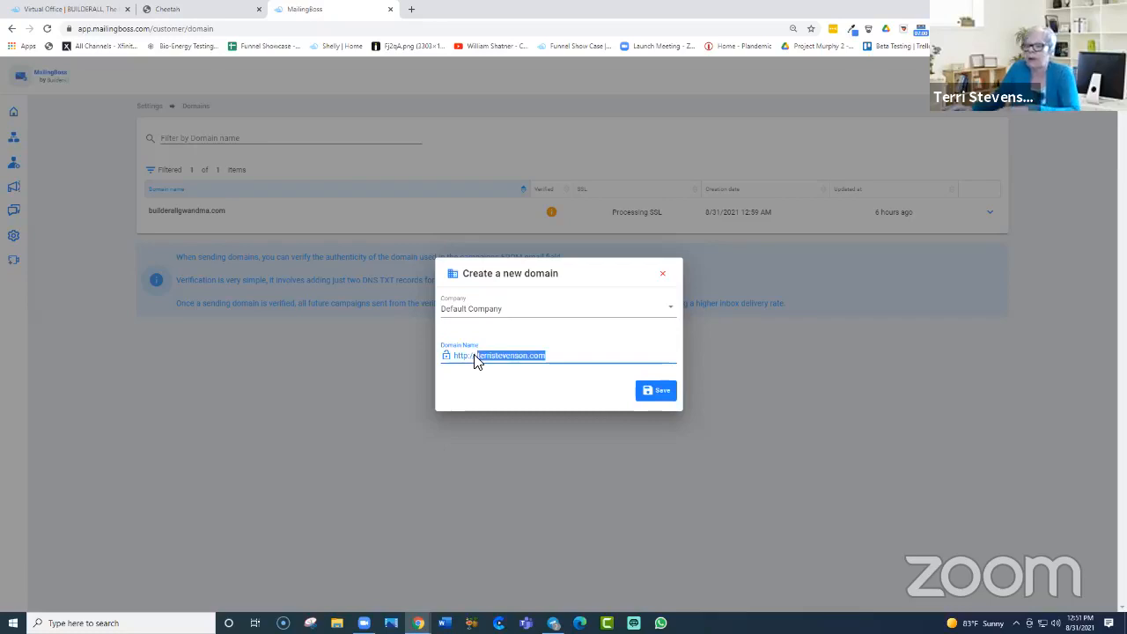
key("BackSpace")
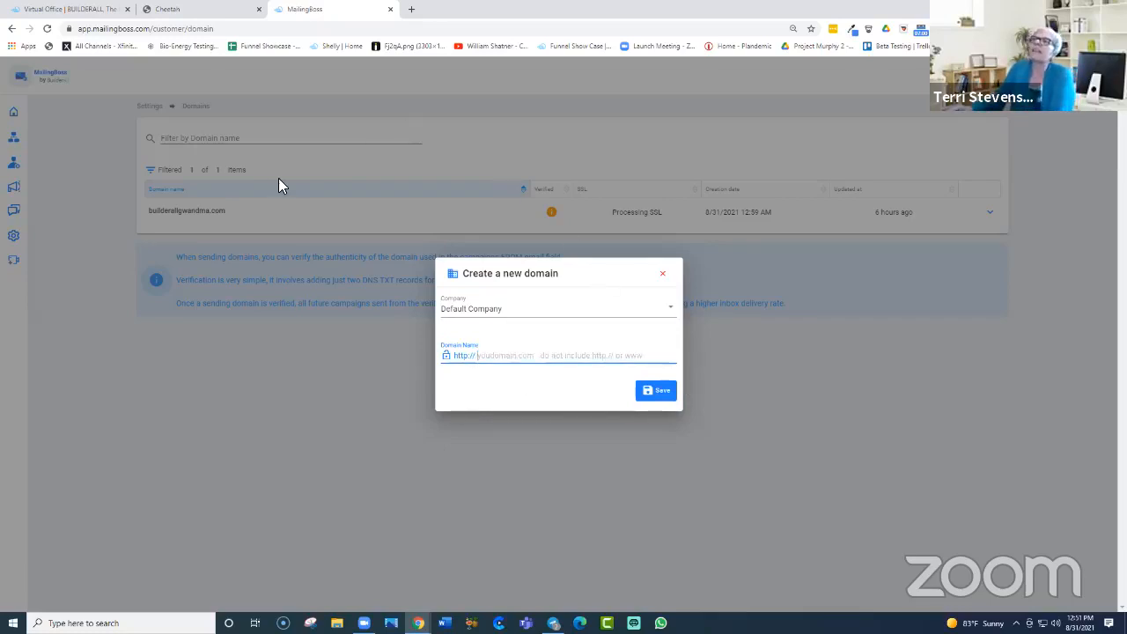
left_click(665, 278)
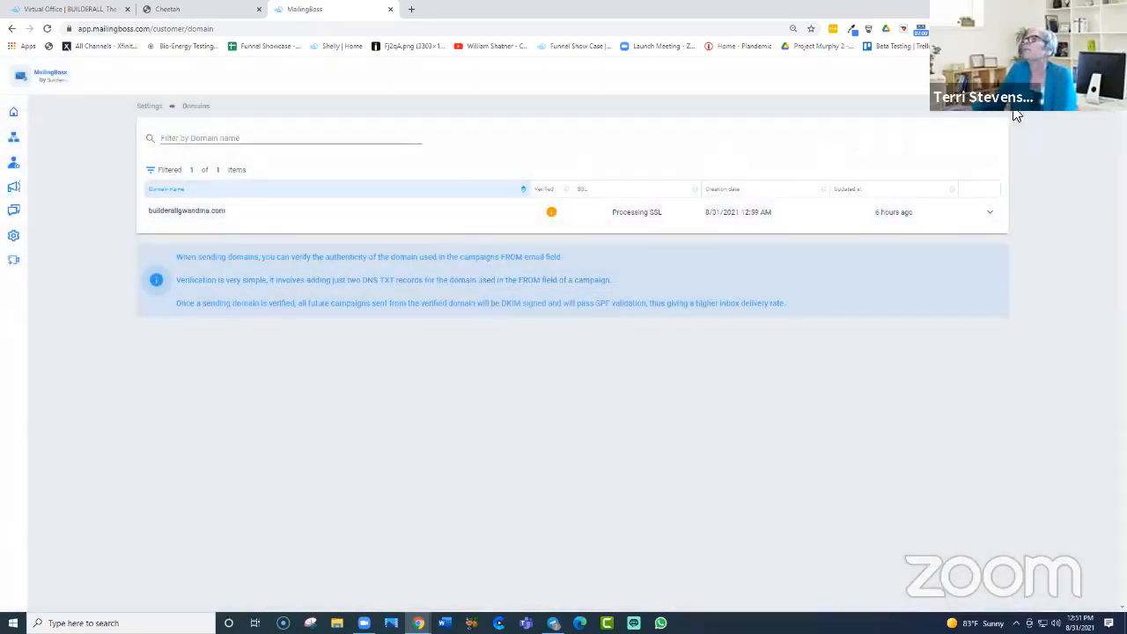
Step: Open Settings > Sender Emails, showing the one verified builderallgwandma.com sender
mouse_move(19, 176)
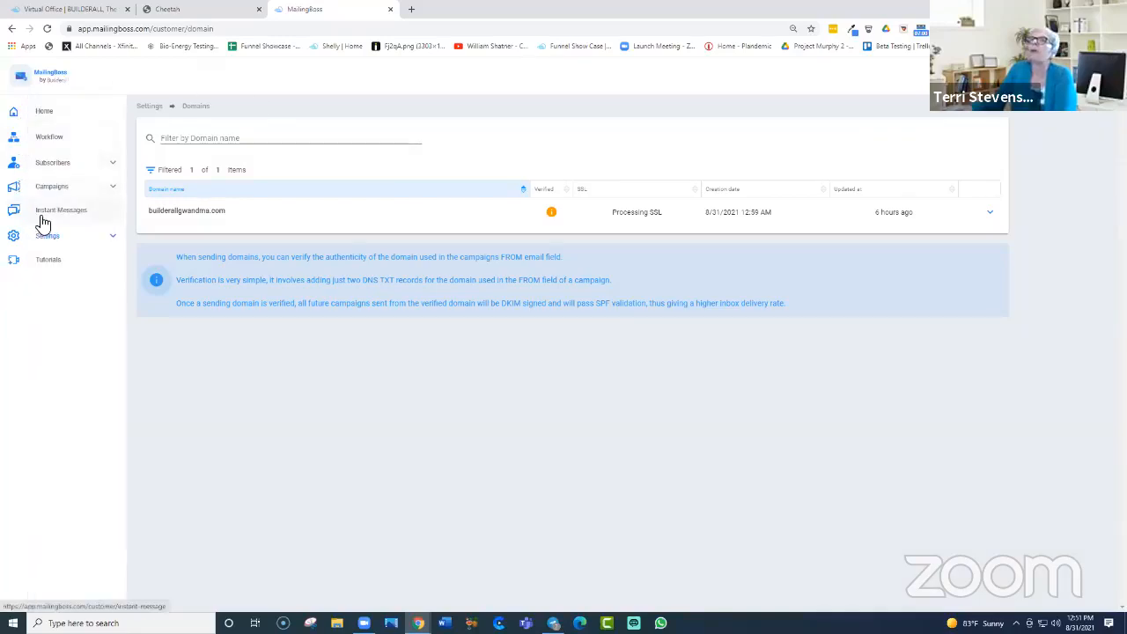
left_click(114, 241)
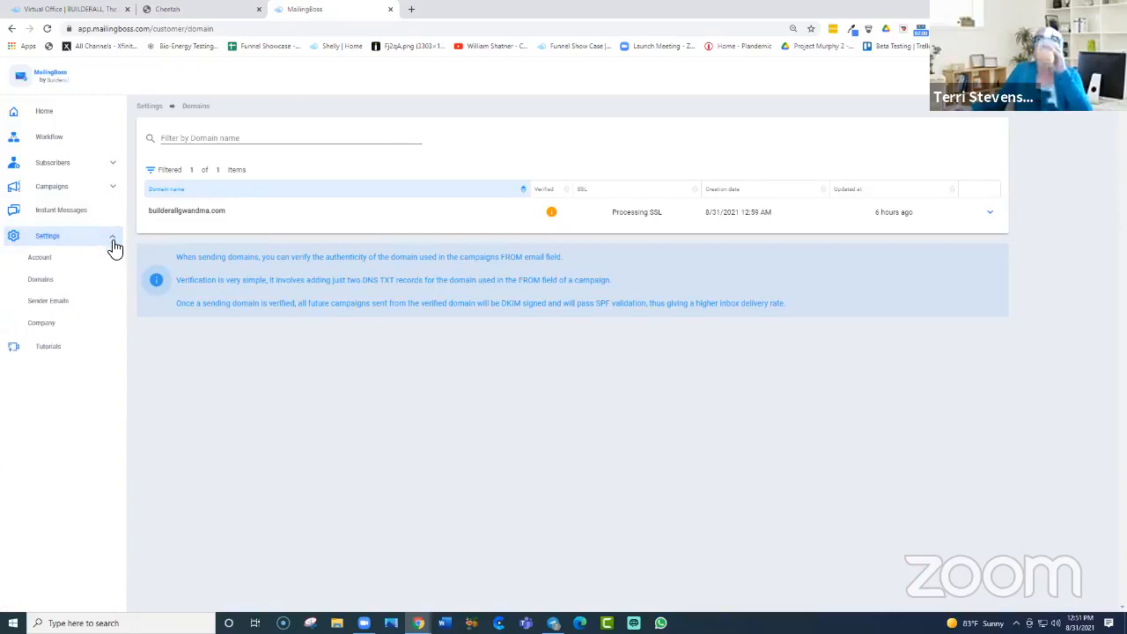
left_click(51, 302)
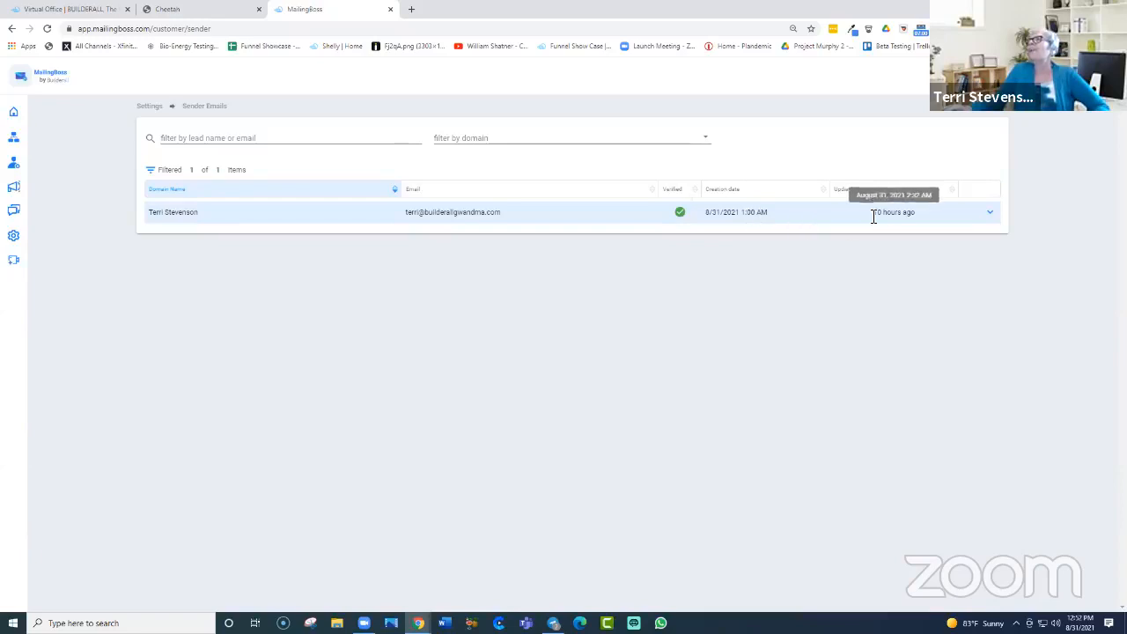
left_click(988, 222)
left_click(992, 224)
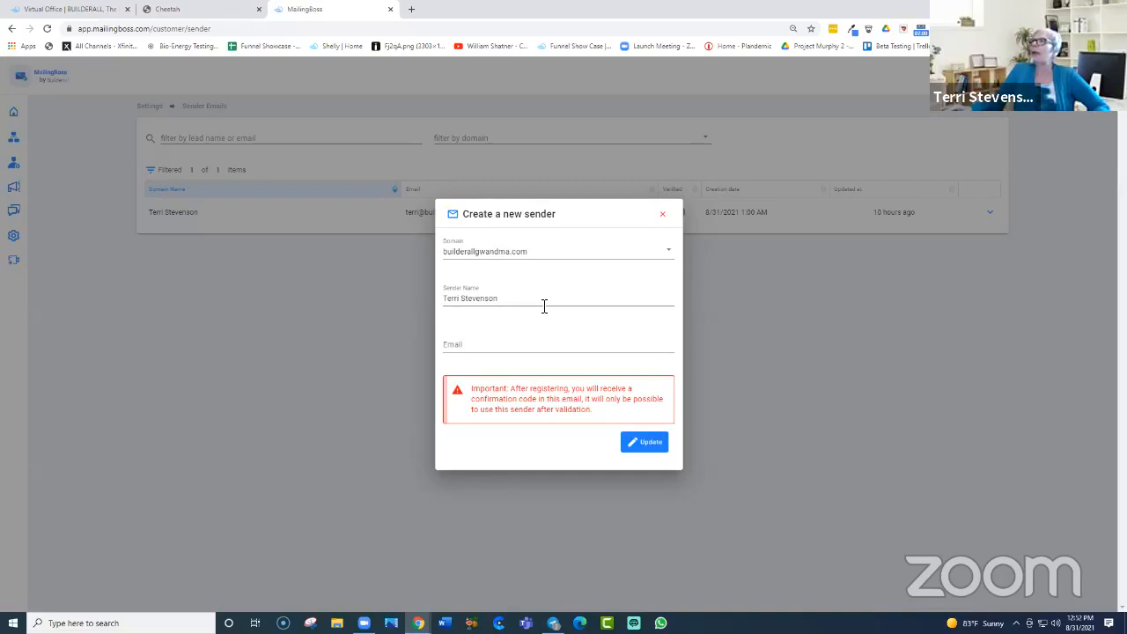
left_click(664, 216)
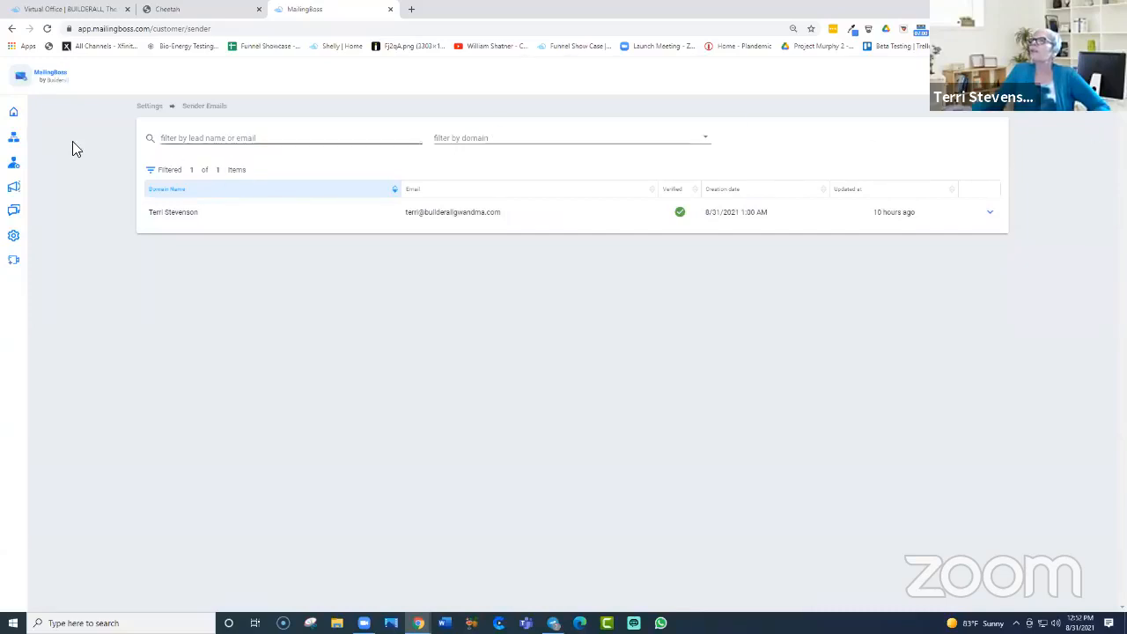
mouse_move(25, 216)
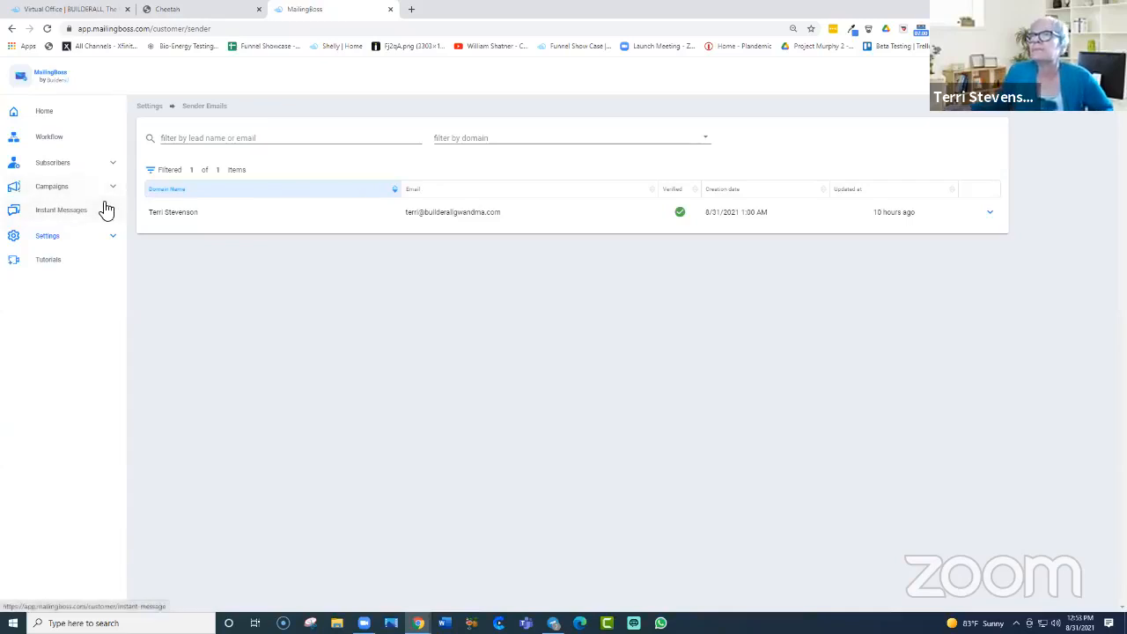
Step: Go to Settings > Company and start a new company from the Company list
left_click(111, 239)
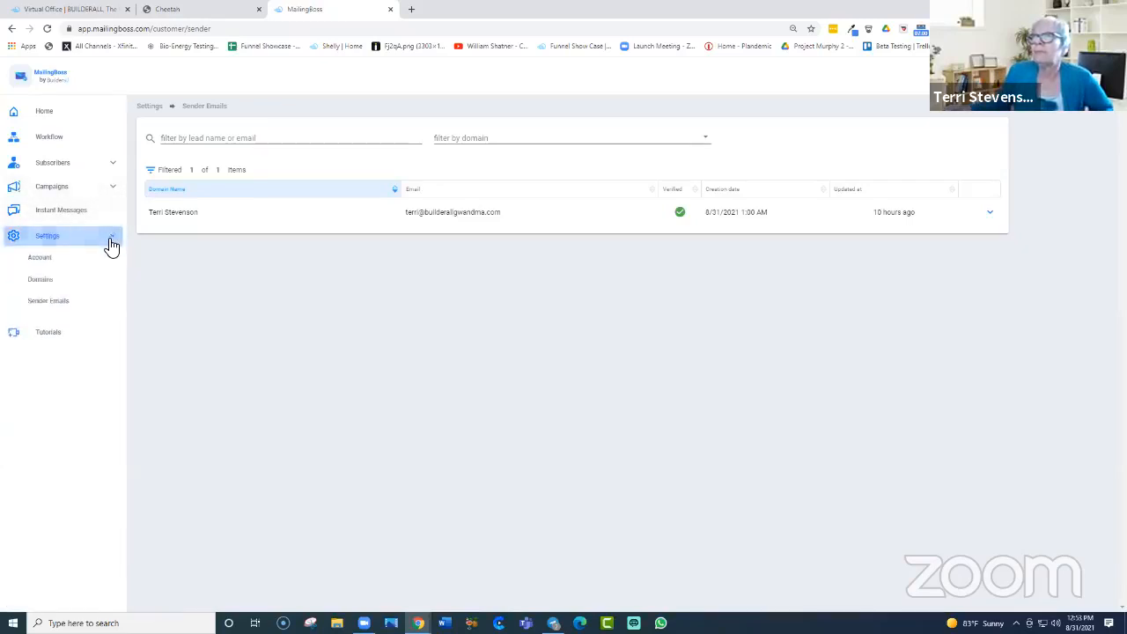
left_click(45, 325)
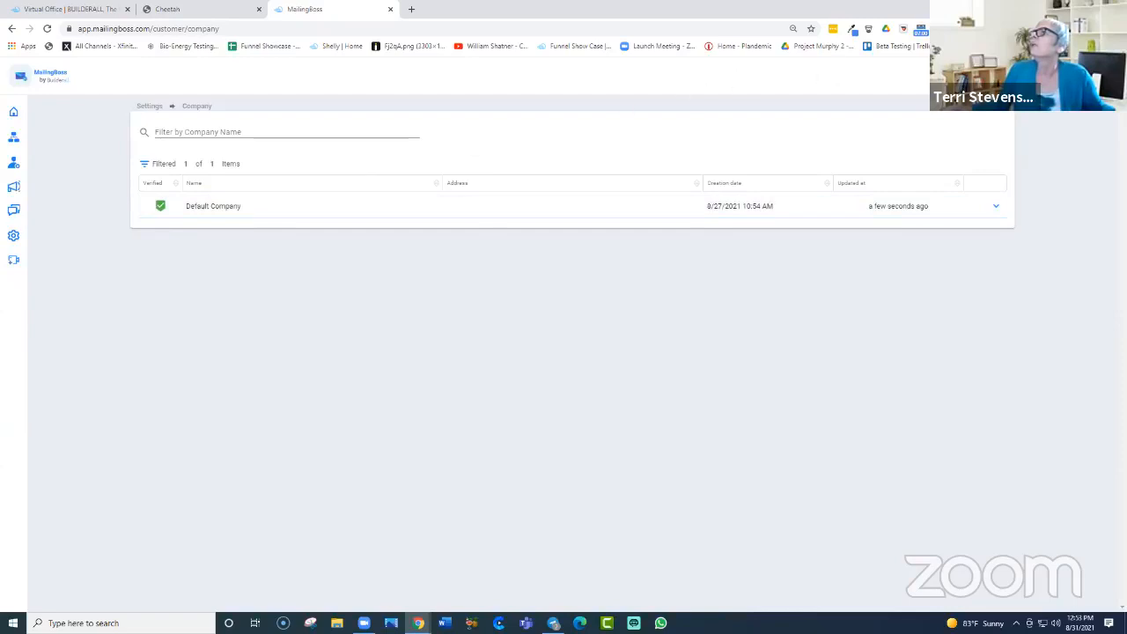
left_click(1069, 75)
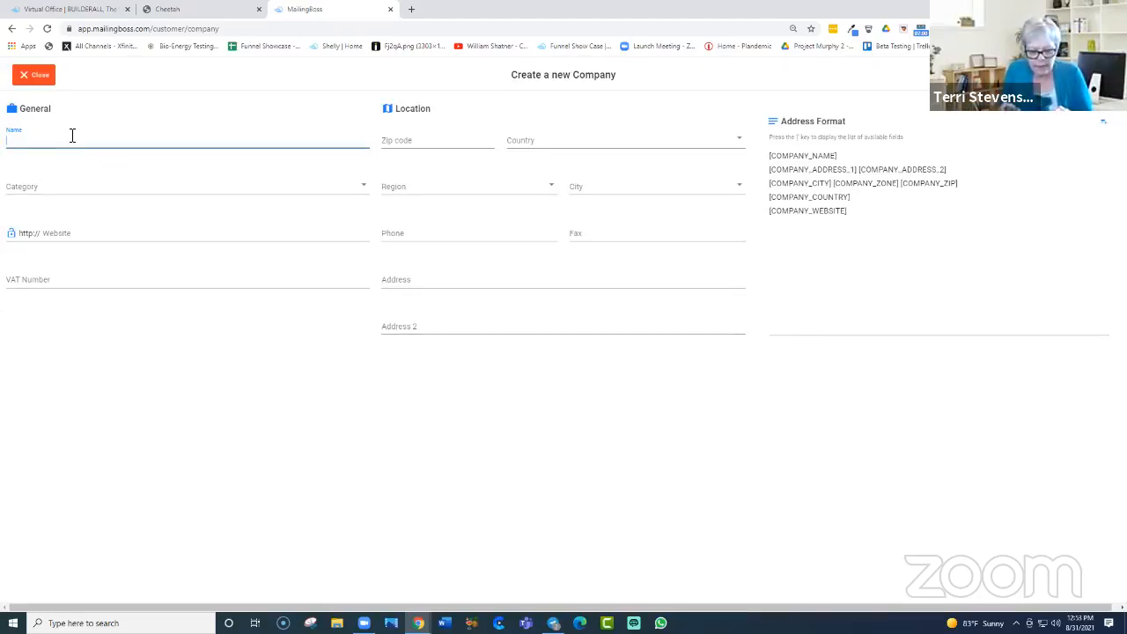
Step: Finish the name entry, enter the zip code, and set the country to United States
type("ndmas Cafe")
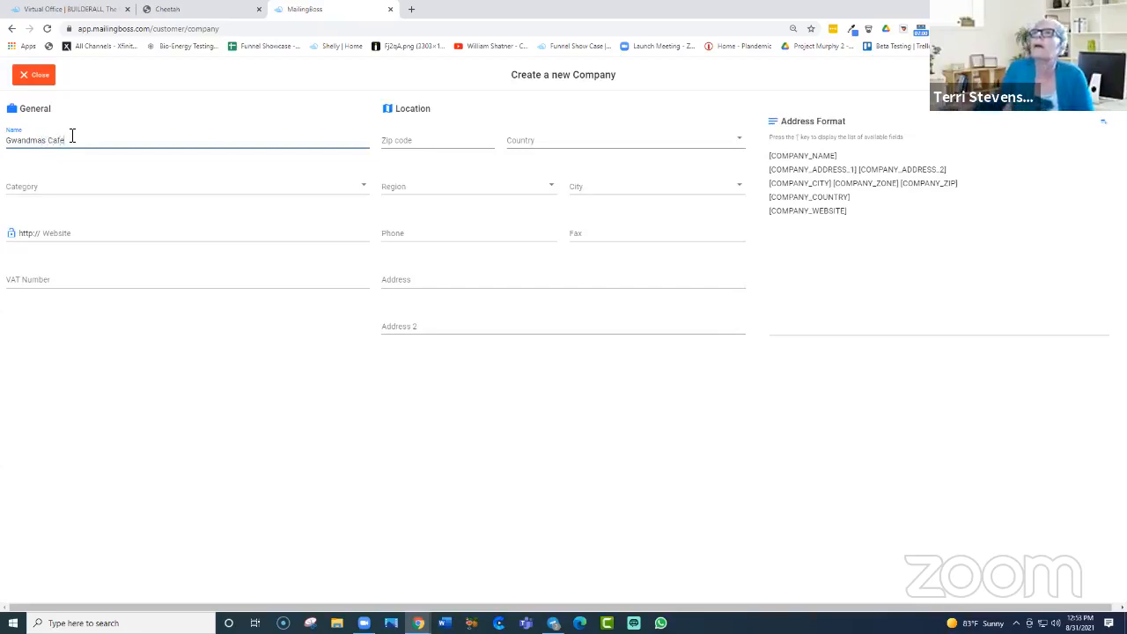
left_click(423, 146)
type("22947")
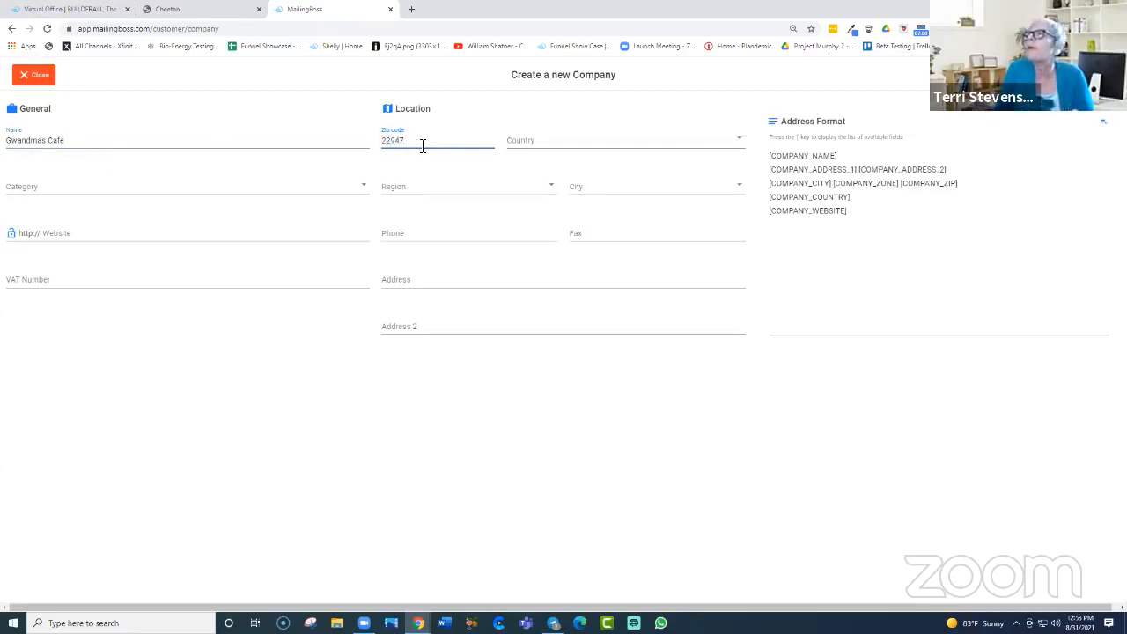
left_click(739, 141)
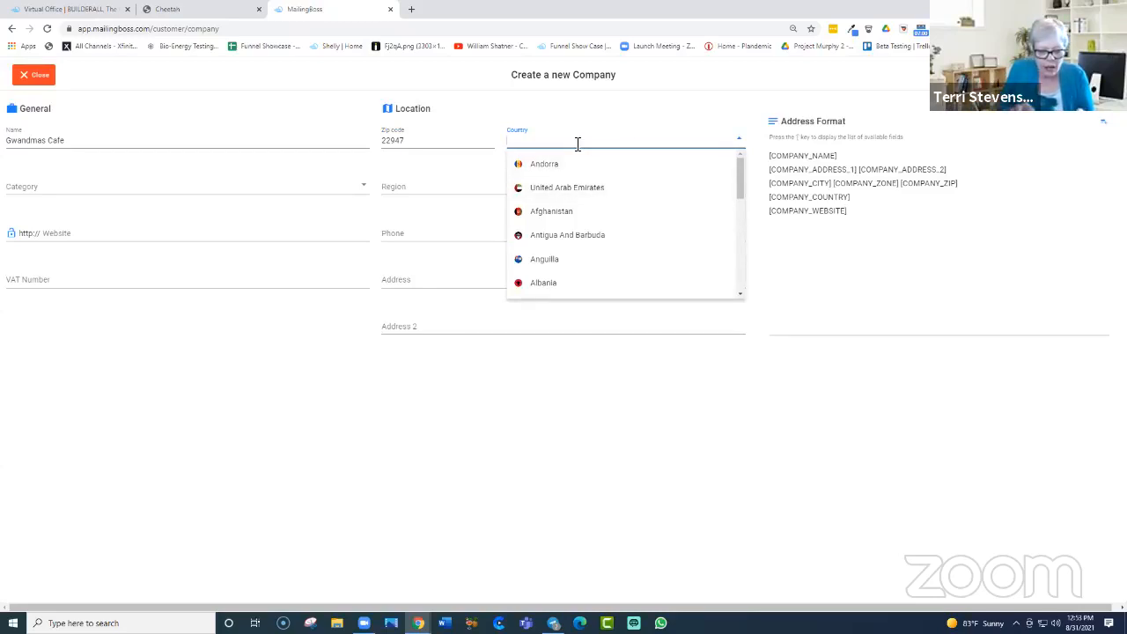
type("United")
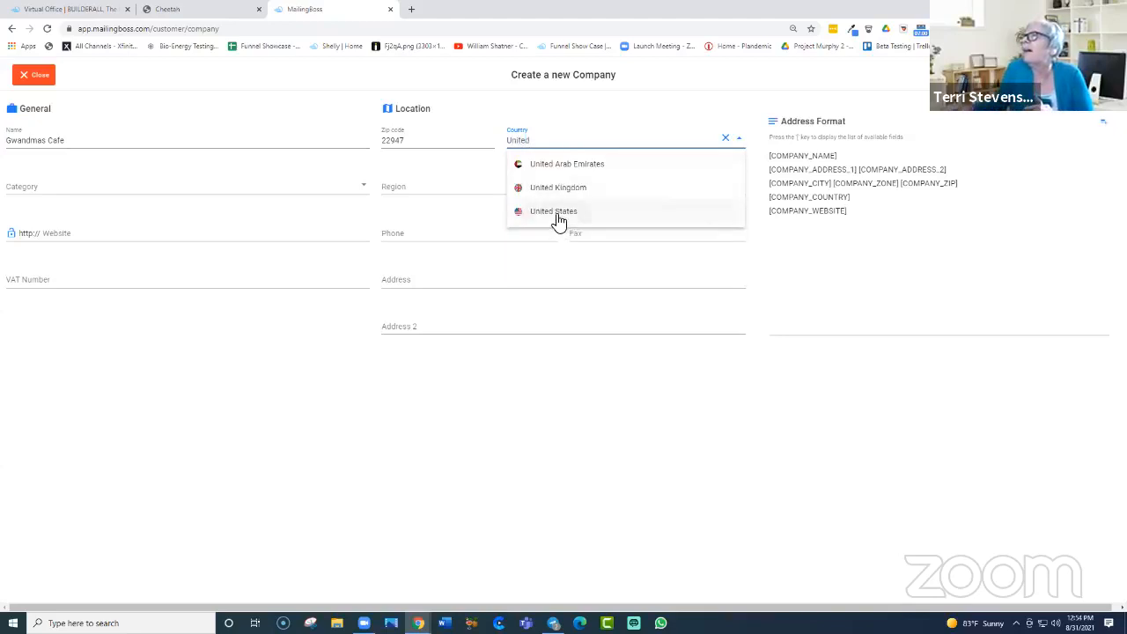
left_click(556, 214)
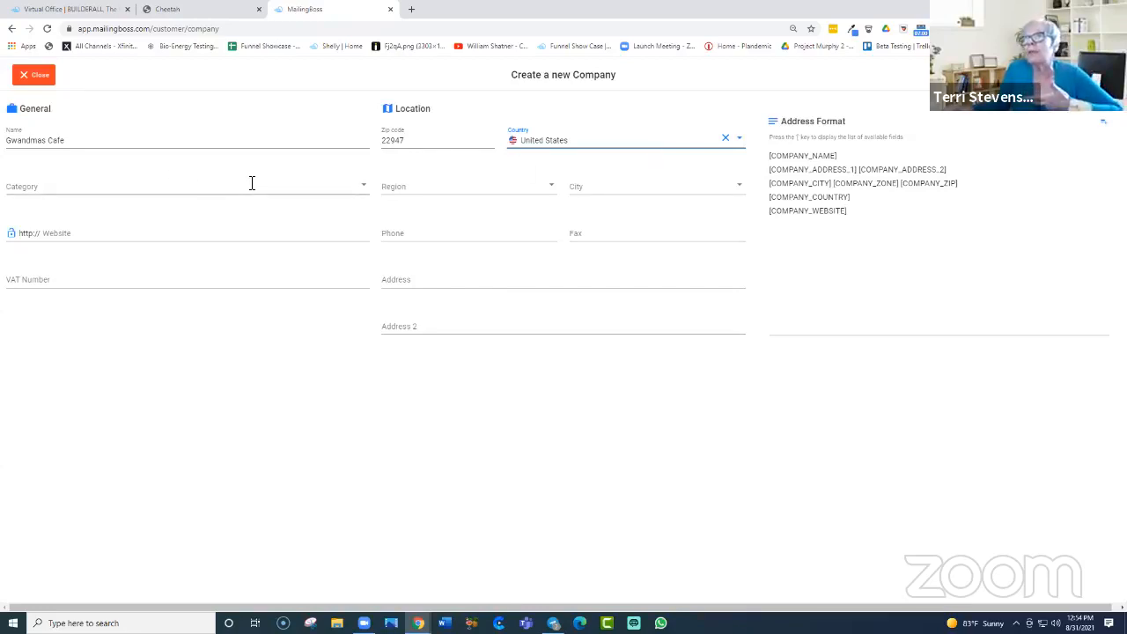
Step: Set category Arts and Artists, region Virginia, and city Charlottesville
left_click(365, 181)
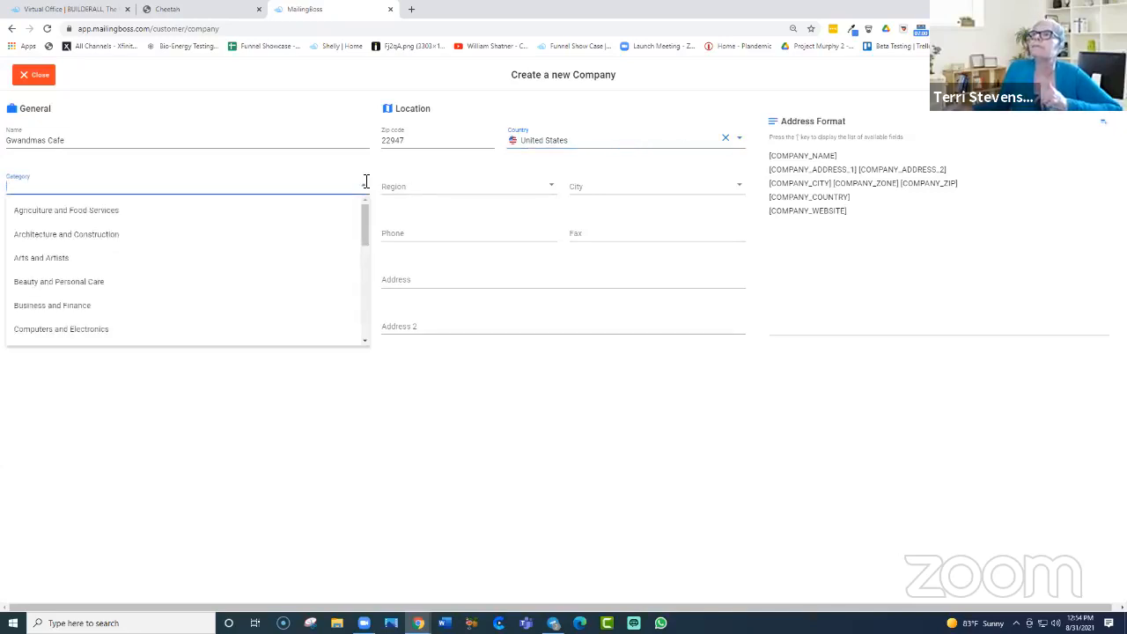
left_click(63, 260)
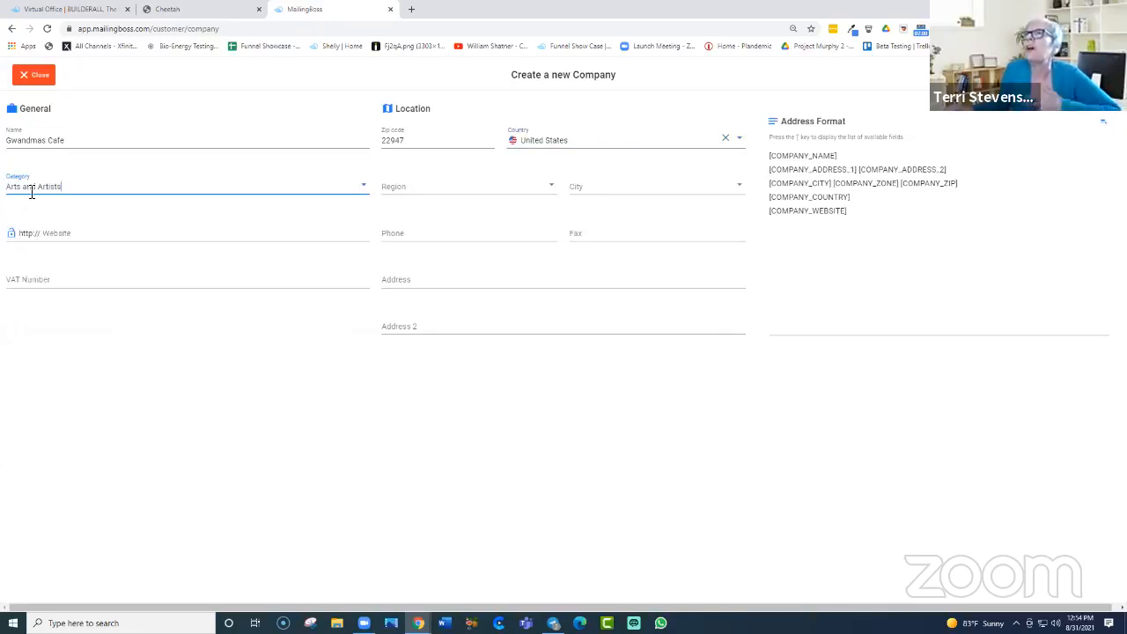
left_click(553, 183)
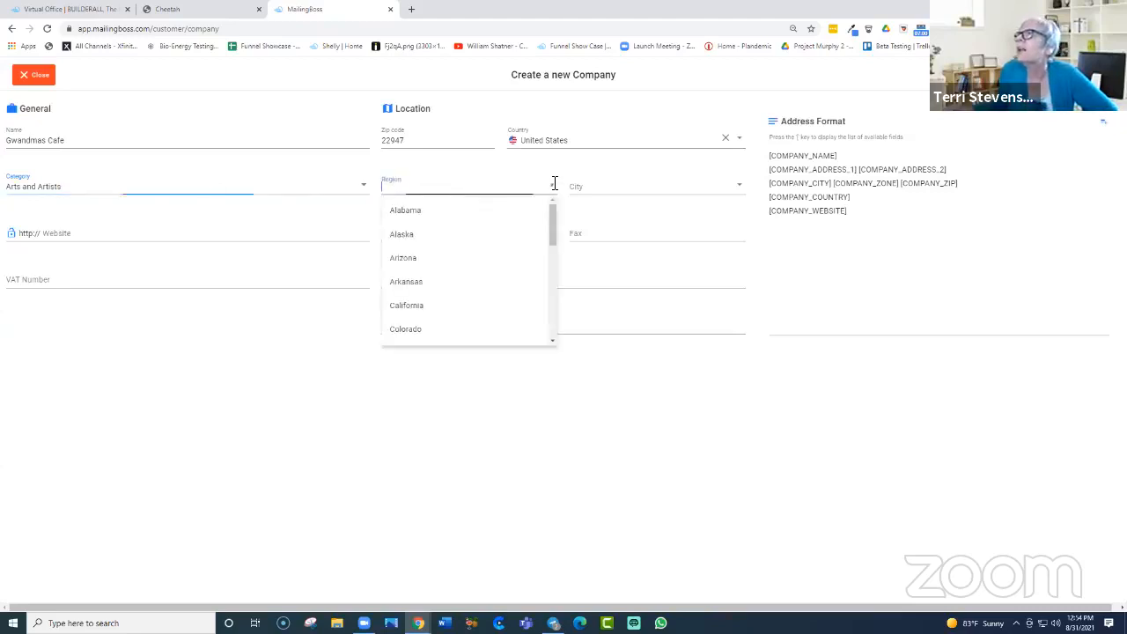
left_click_drag(551, 230, 554, 397)
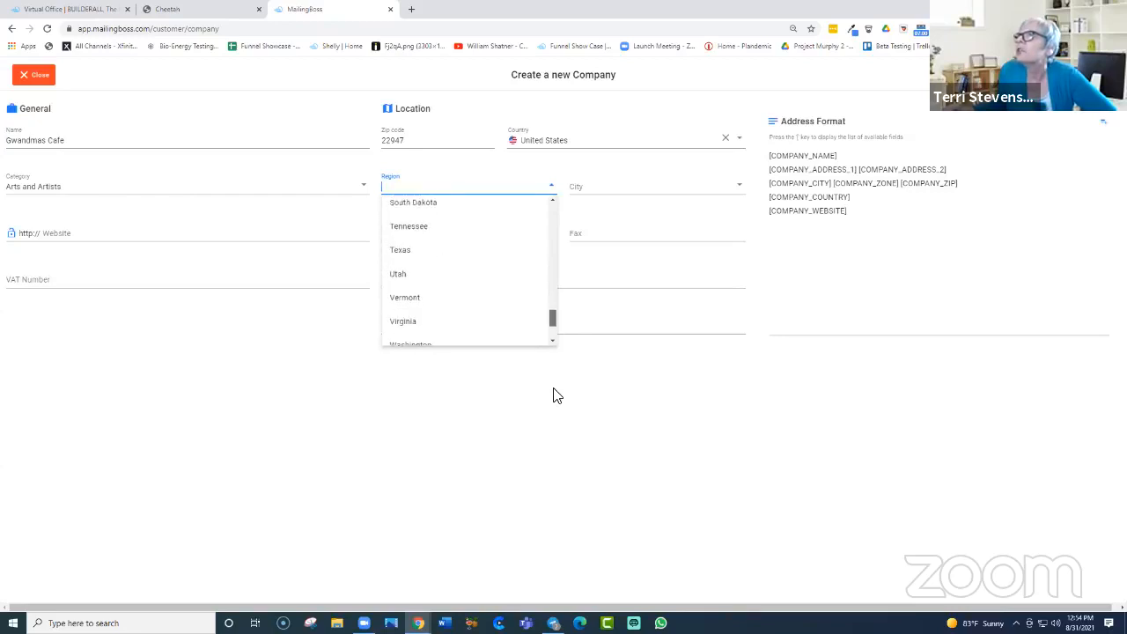
left_click(405, 322)
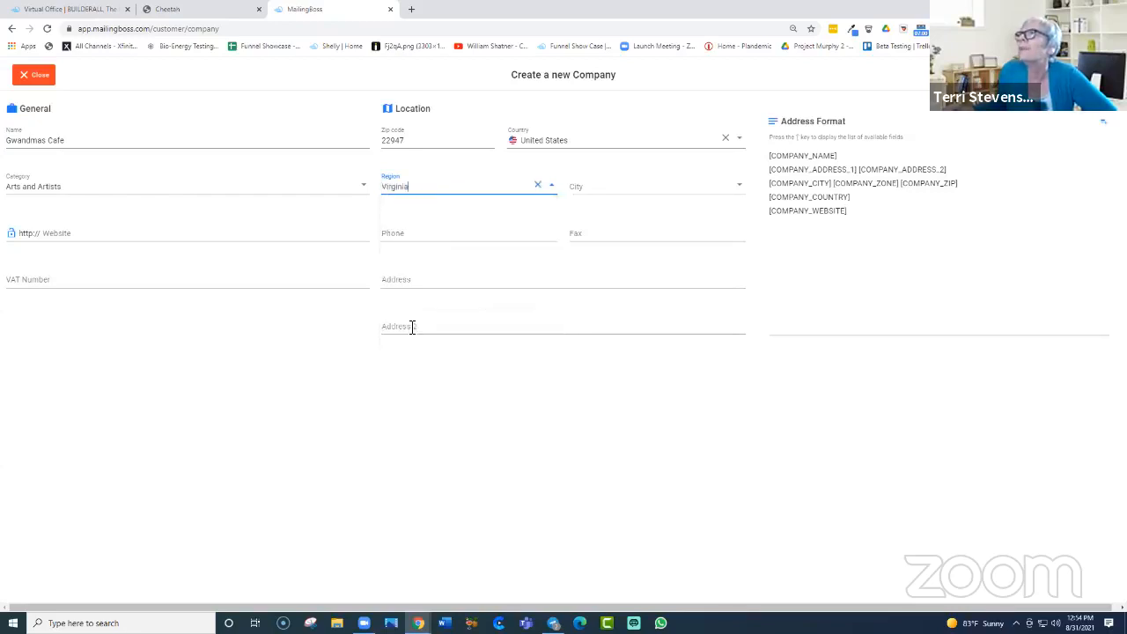
left_click(589, 189)
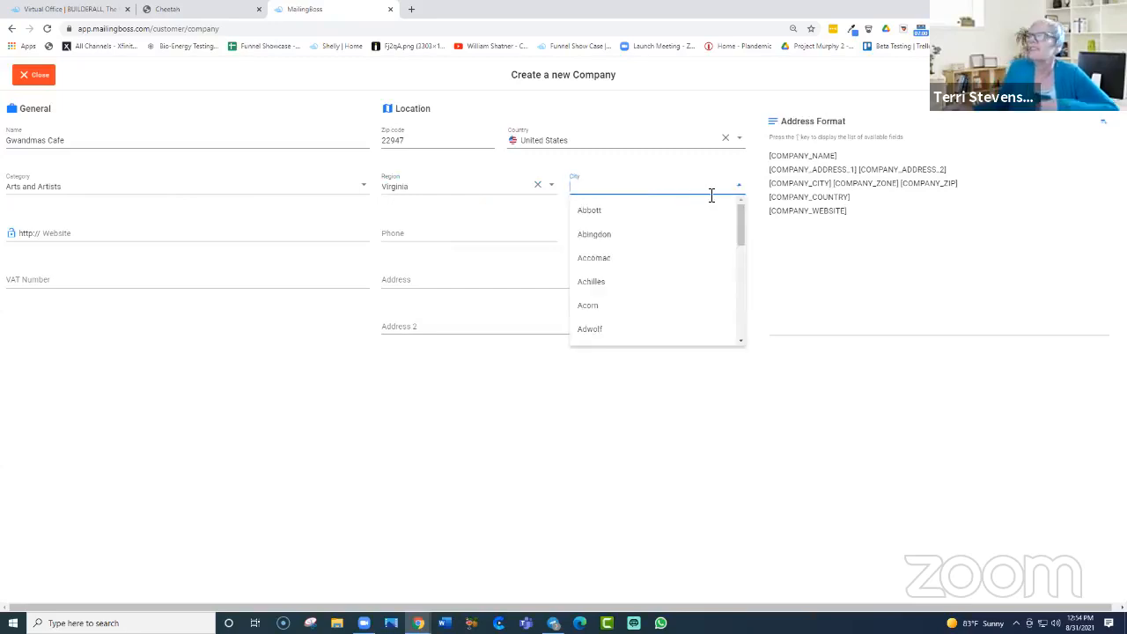
type("charlottesville")
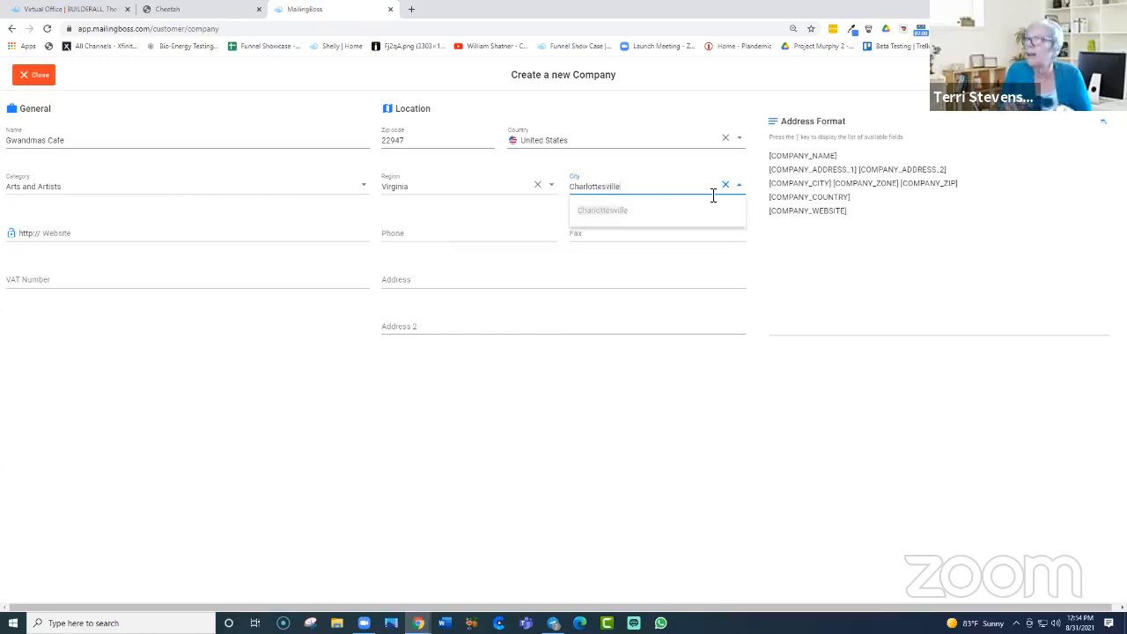
left_click(611, 210)
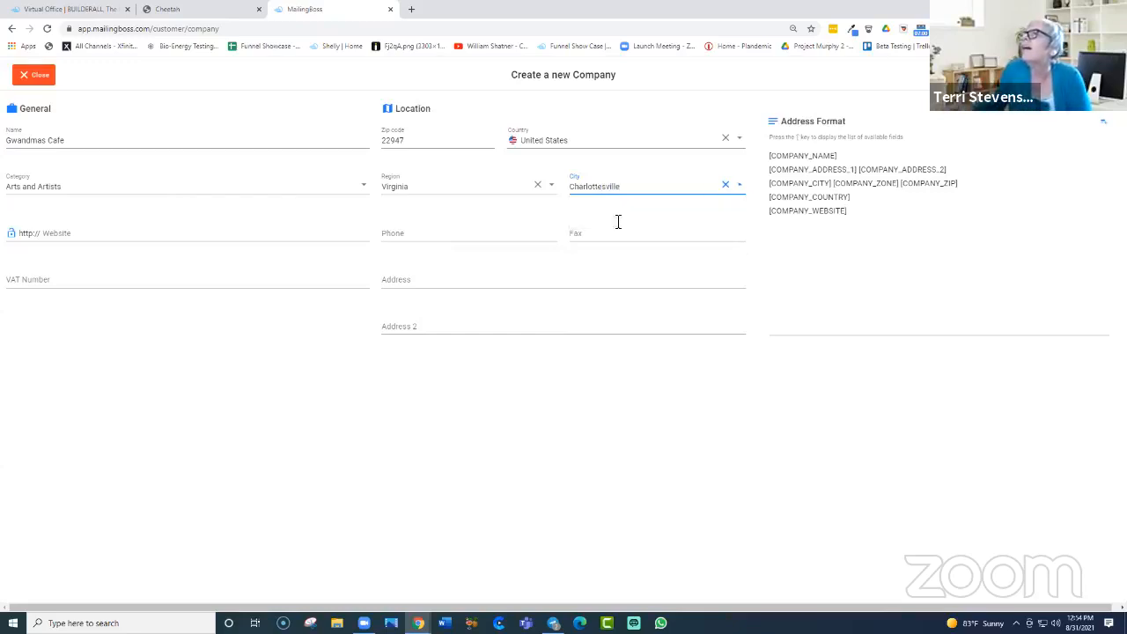
Step: Set the company website to builderallgwandma.com
left_click(109, 229)
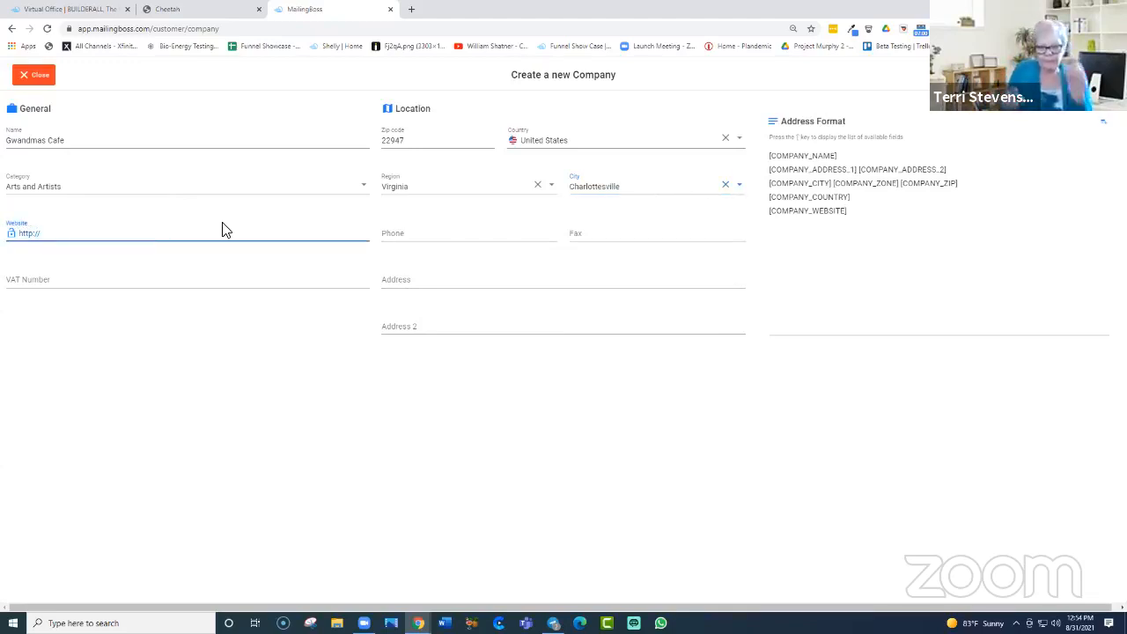
type("www")
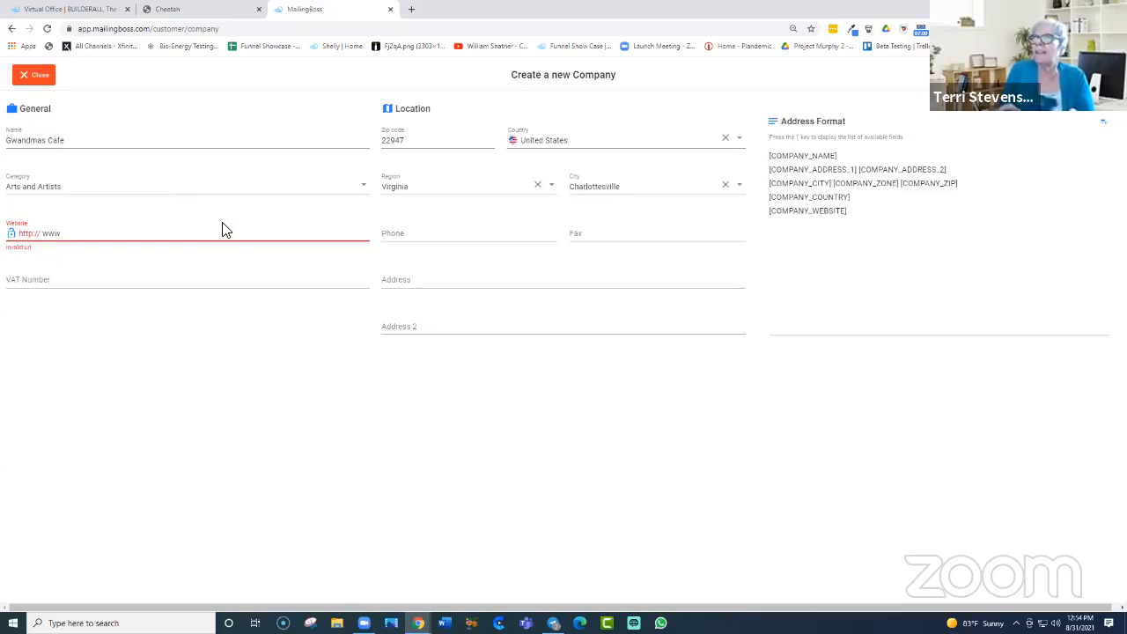
key("BackSpace")
key("BackSpace")
key("BackSpace")
key("BackSpace")
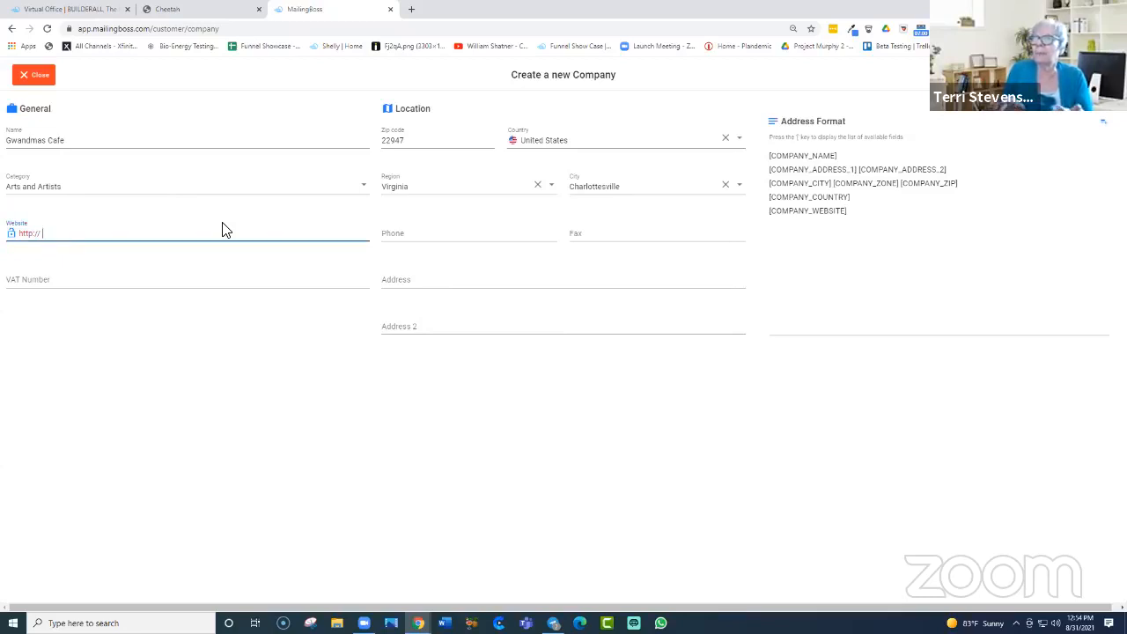
type("bui")
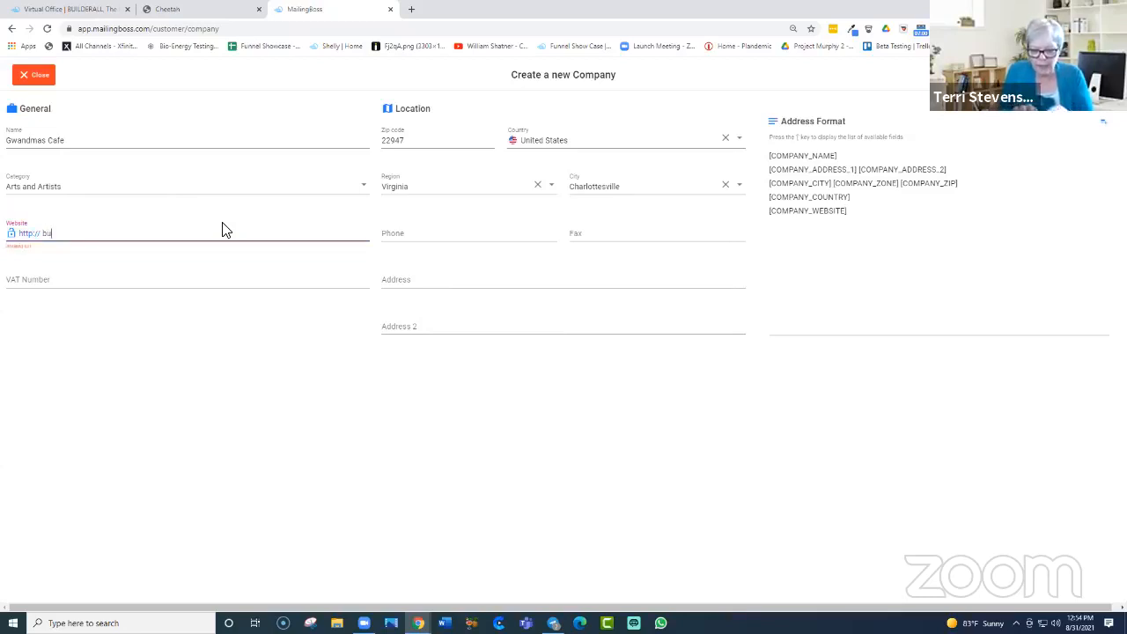
type("lderall")
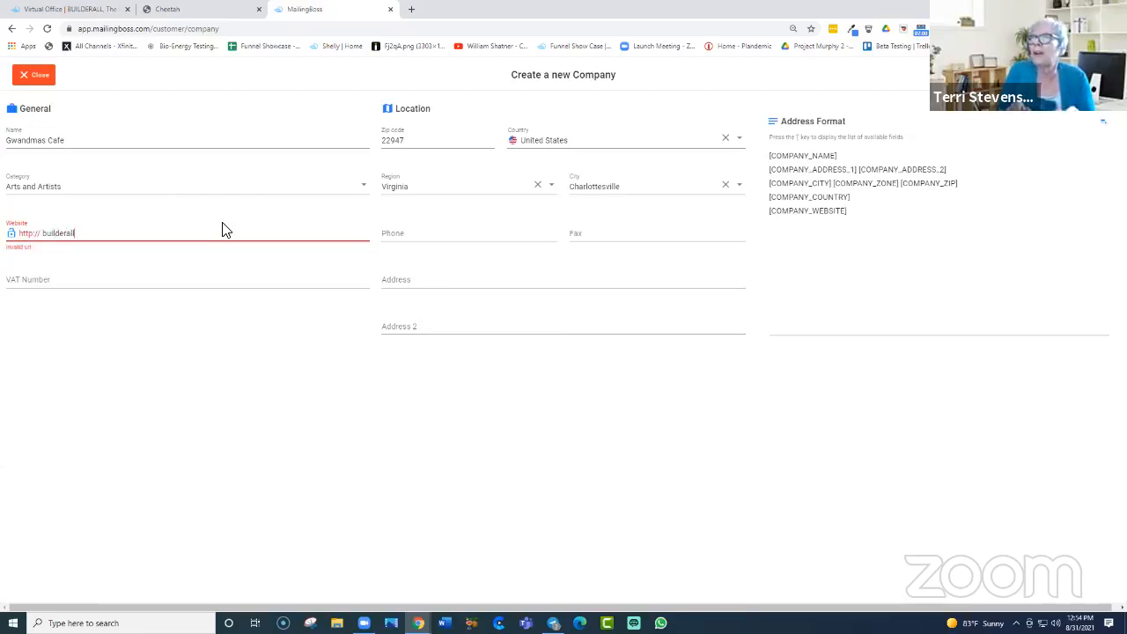
type("gwandma")
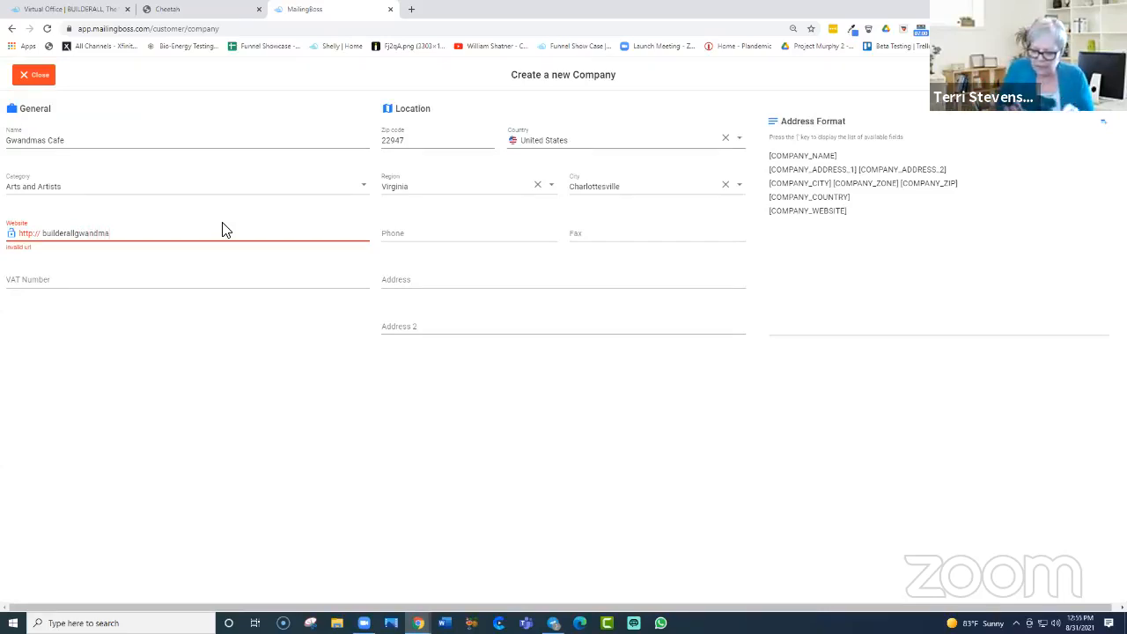
type(".com")
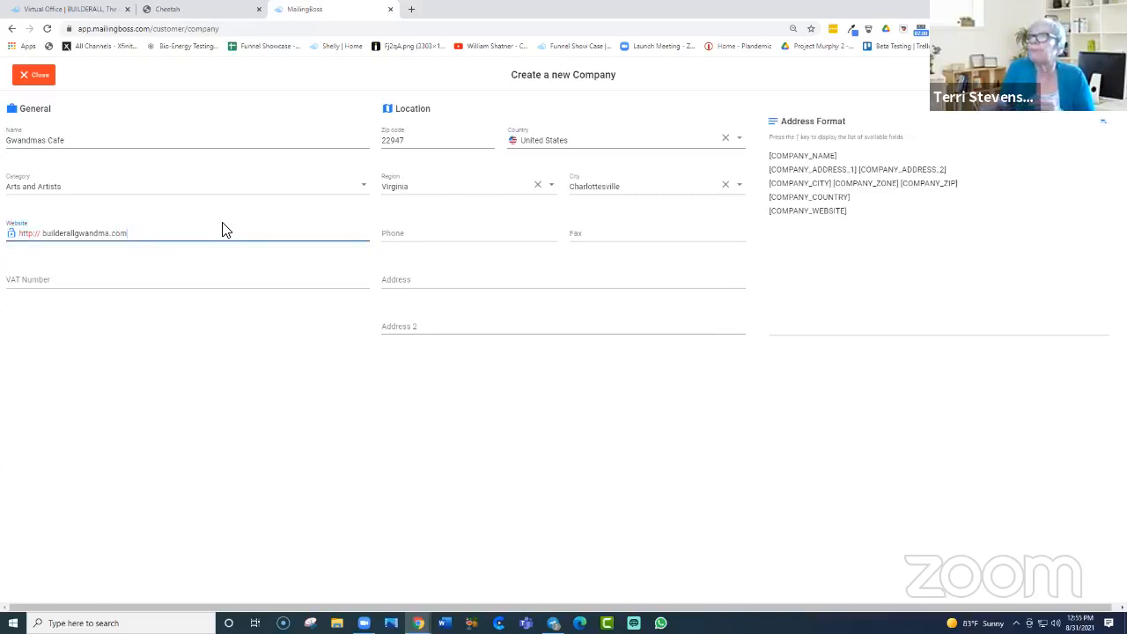
Step: Enter the company phone number, formatted with dashes
left_click(422, 232)
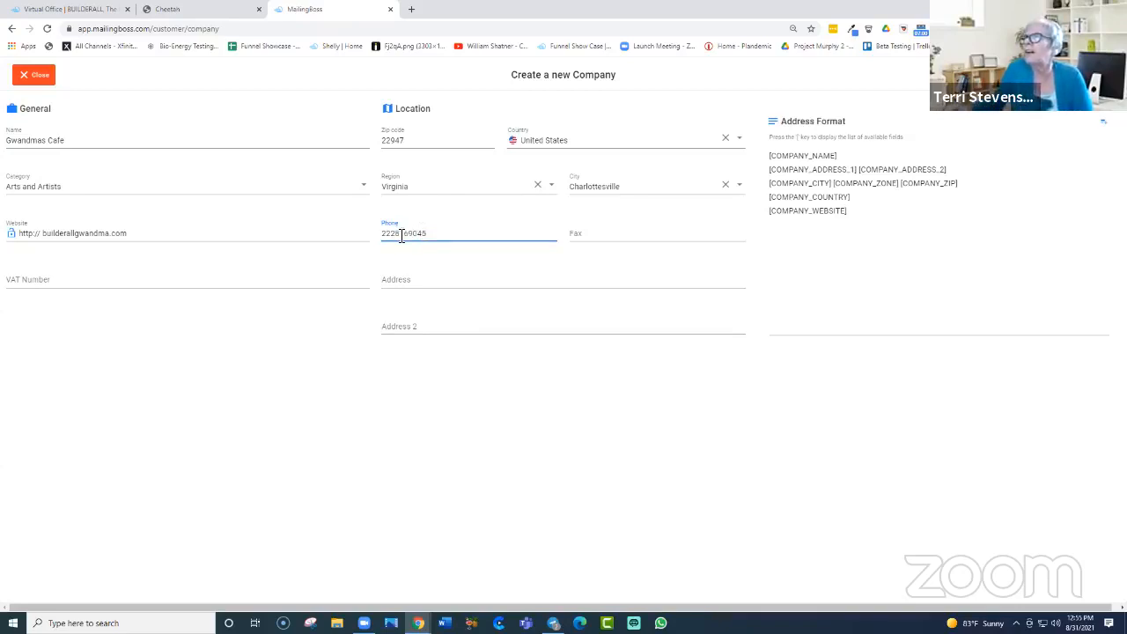
left_click(396, 234)
type("-")
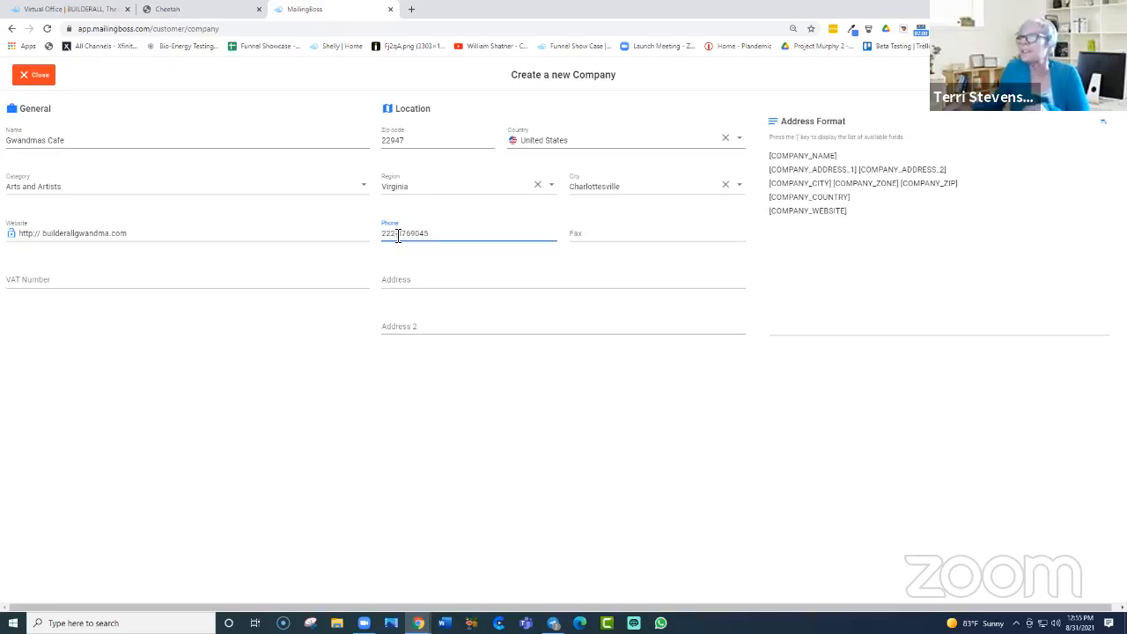
left_click(413, 234)
type("-")
left_click(594, 232)
Step: Copy the phone number into the Fax field and change its last digit
left_click_drag(440, 233, 347, 253)
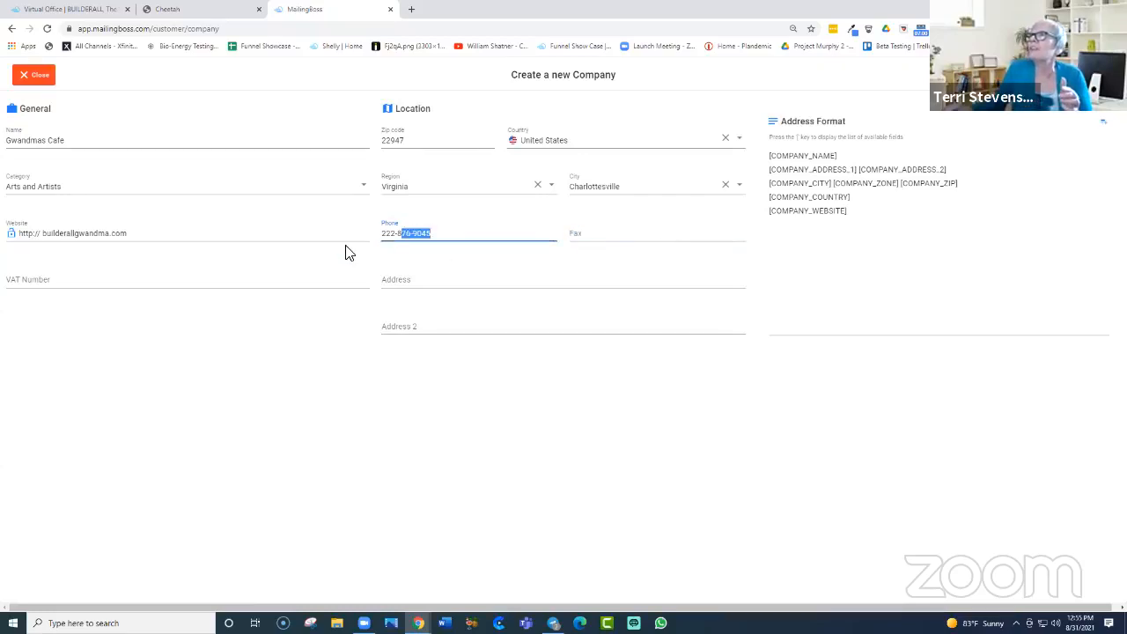
right_click(397, 242)
left_click(417, 276)
left_click(594, 236)
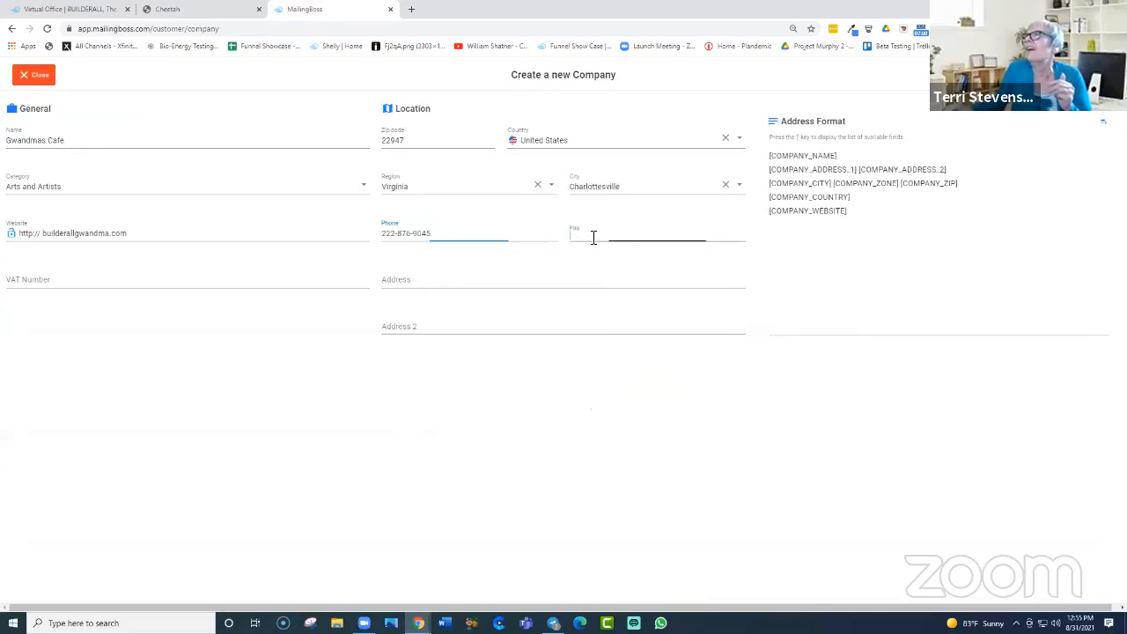
right_click(594, 236)
left_click(620, 317)
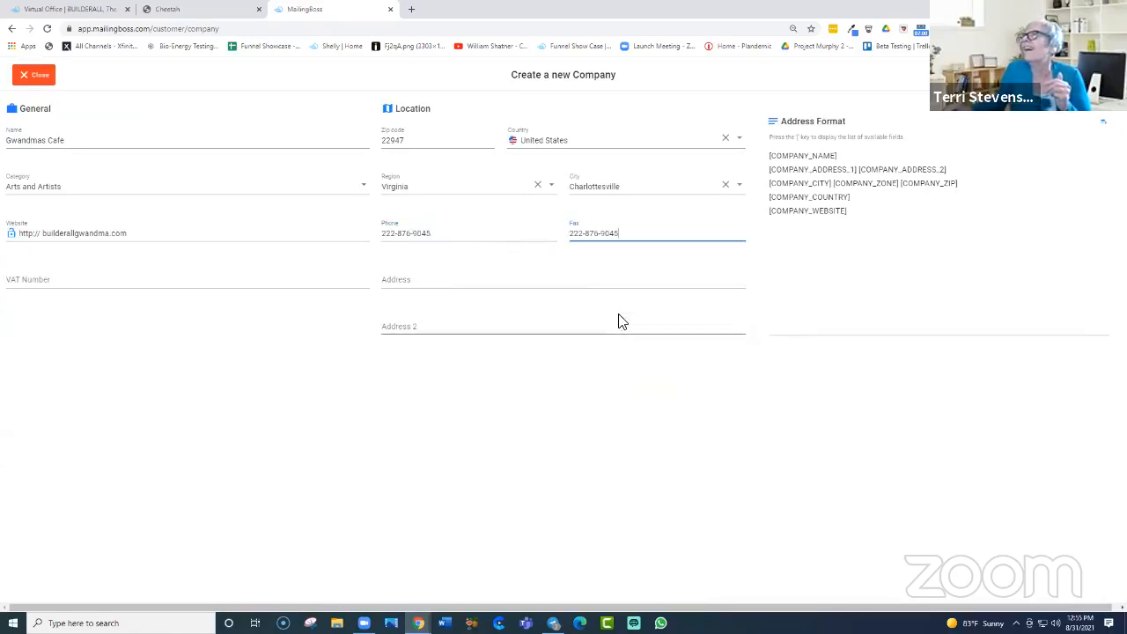
key("BackSpace")
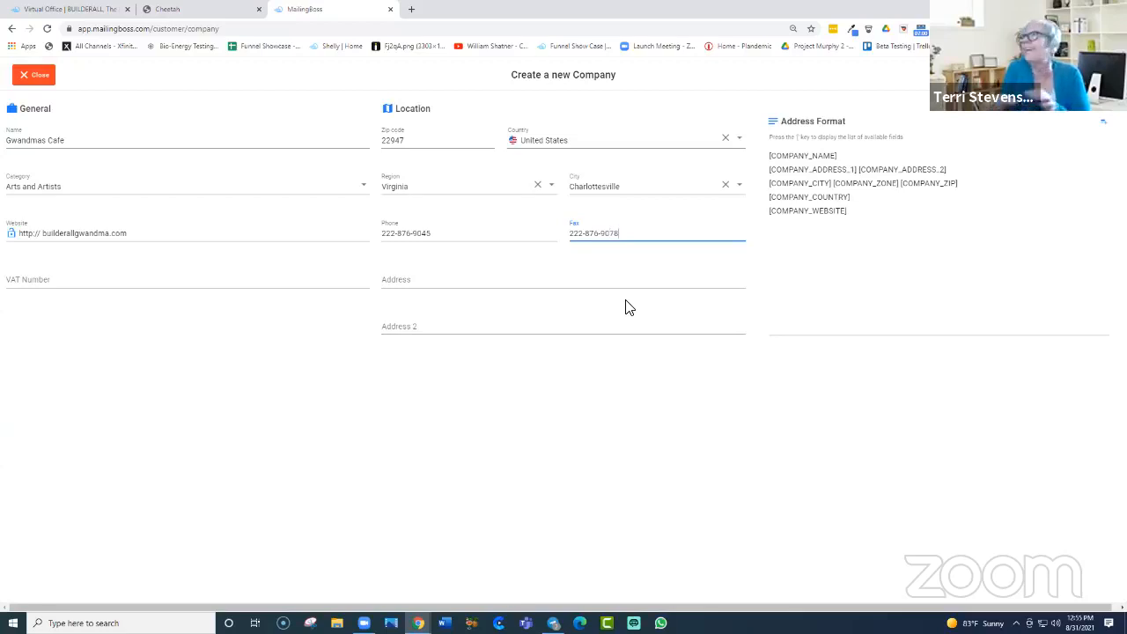
Step: Enter the company's street address
left_click(449, 280)
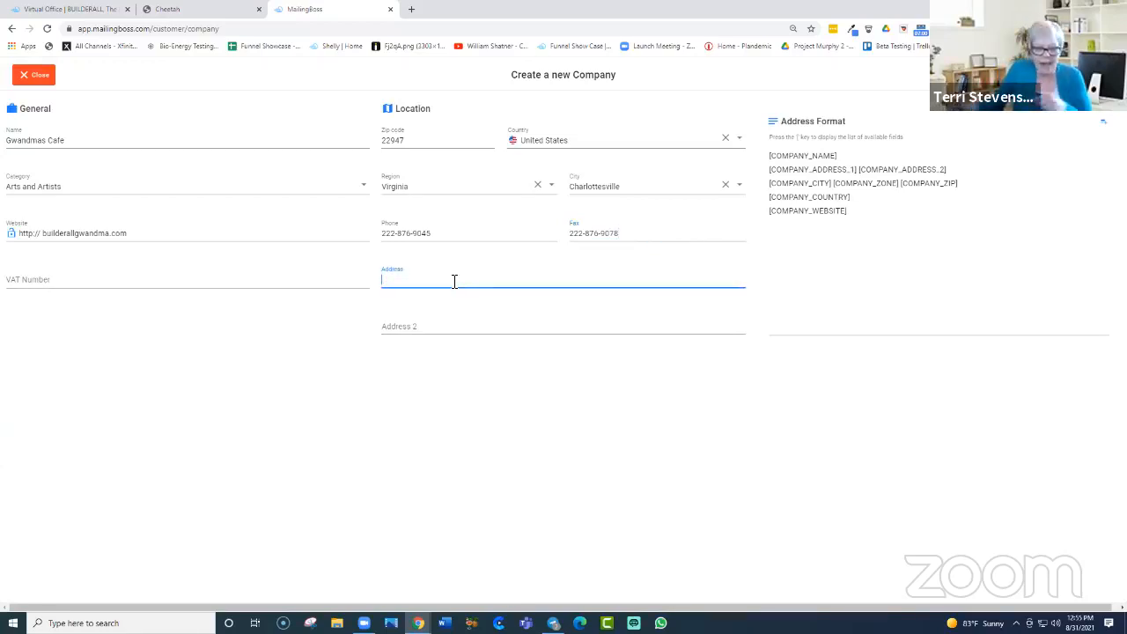
type("1234 Anyplace")
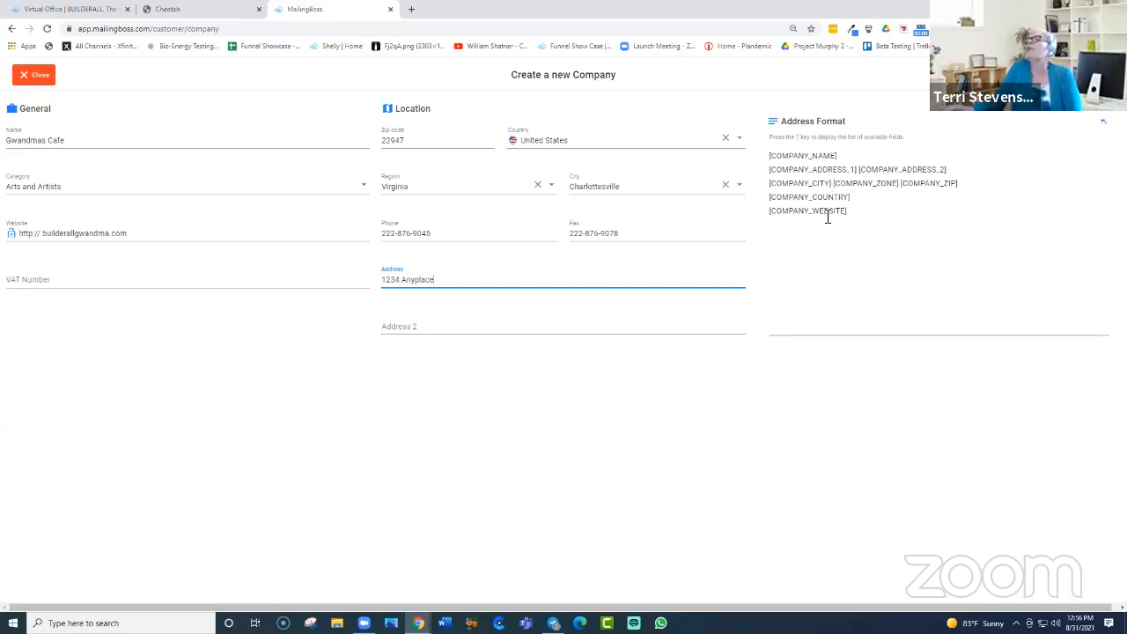
left_click(771, 127)
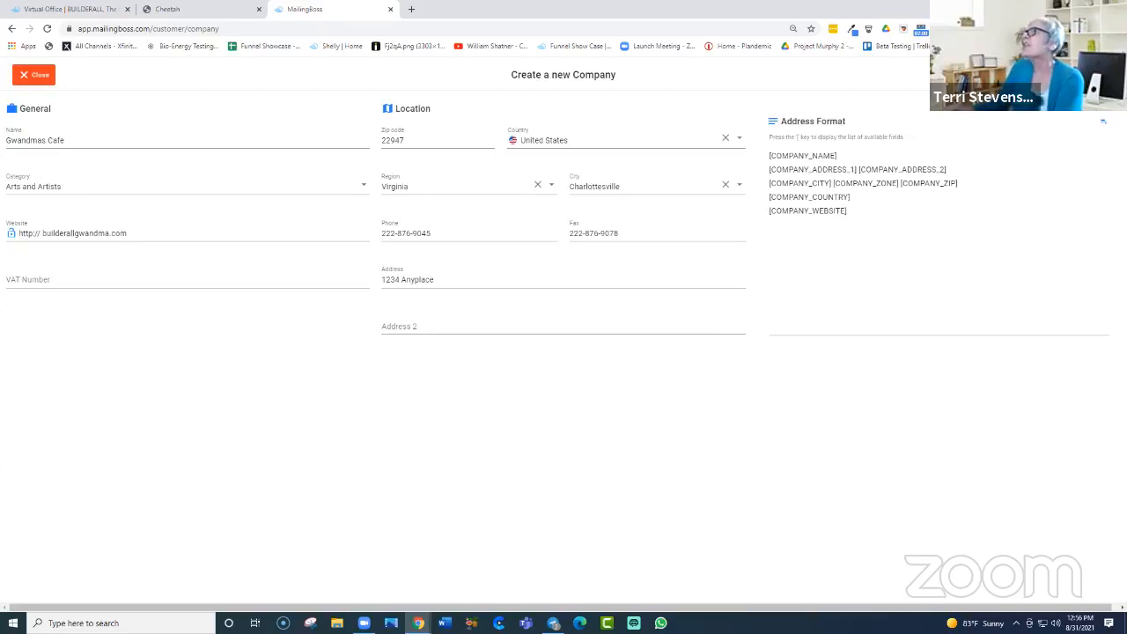
Step: Save the Gwandmas Cafe company, accept adding senders, and choose the builderallgwandma.com domain
left_click(1093, 75)
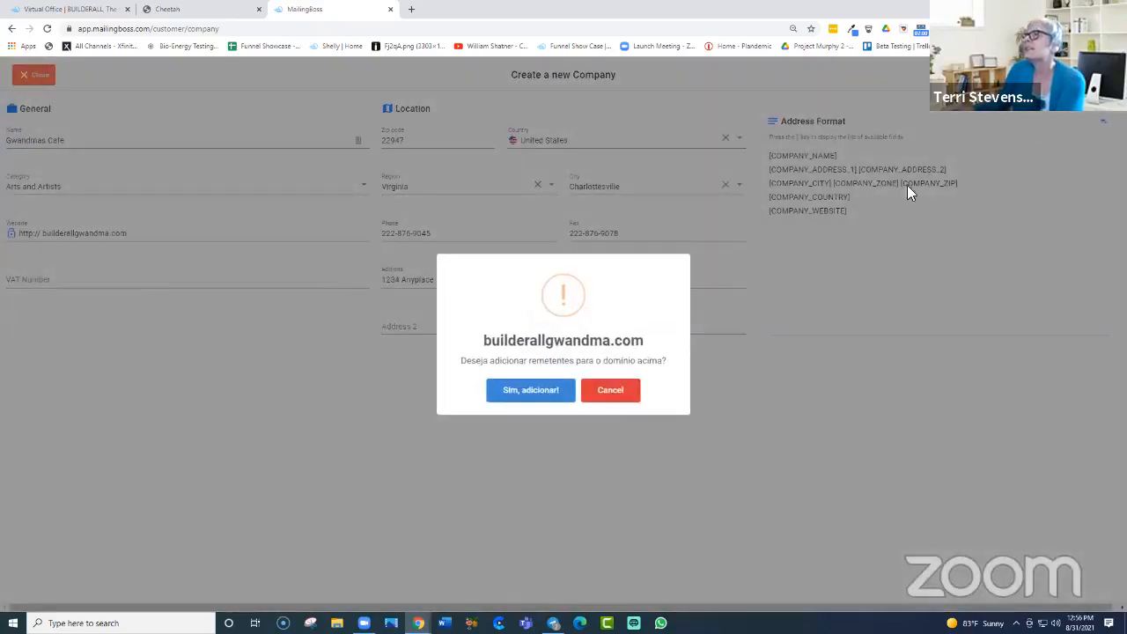
left_click(527, 393)
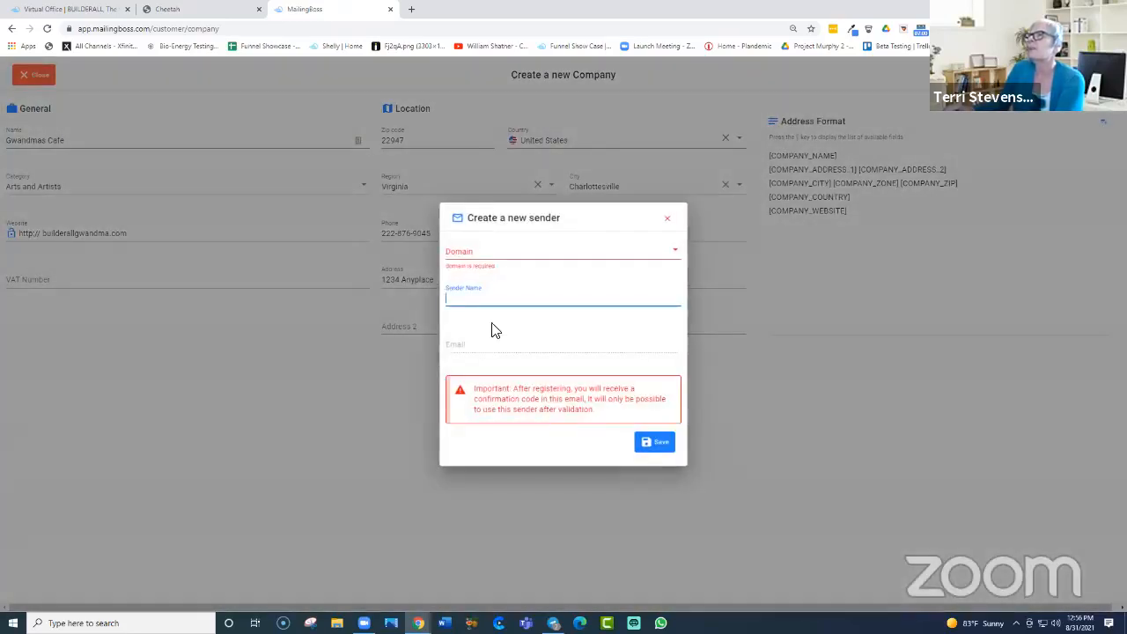
left_click(488, 263)
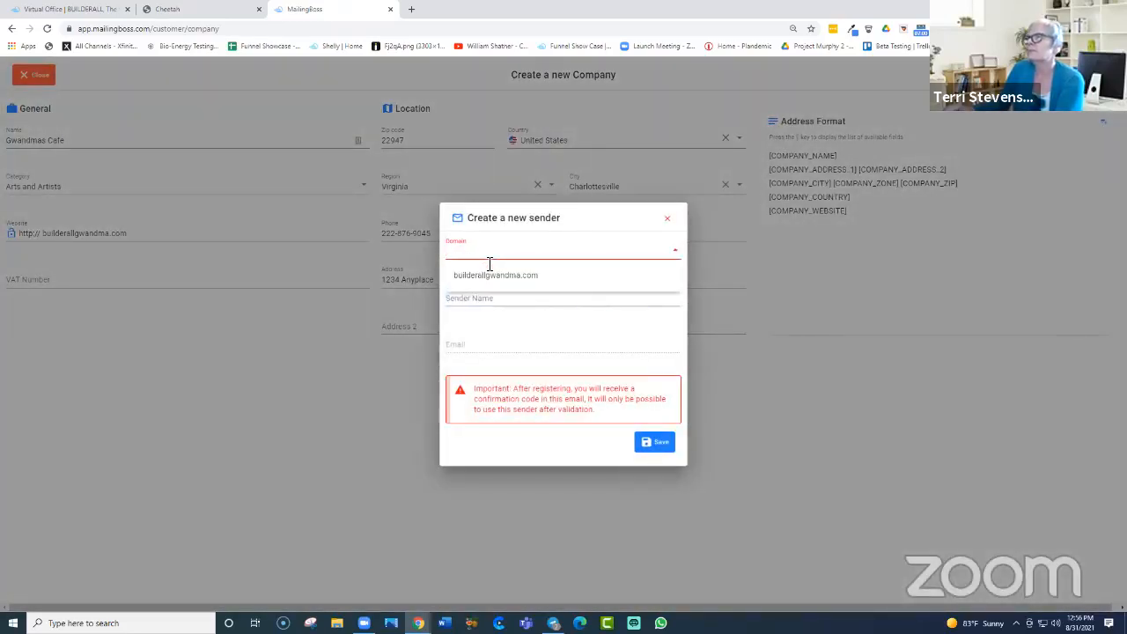
left_click(503, 284)
Step: Enter the owner's name and mailbox address as the sender, save it, and close the form
left_click(496, 299)
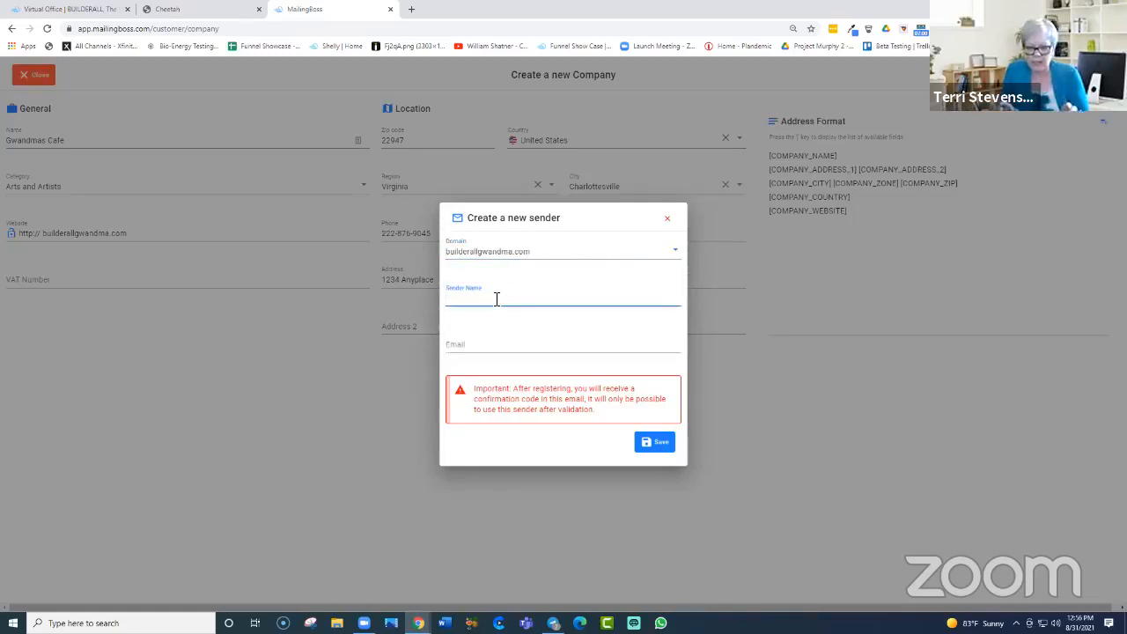
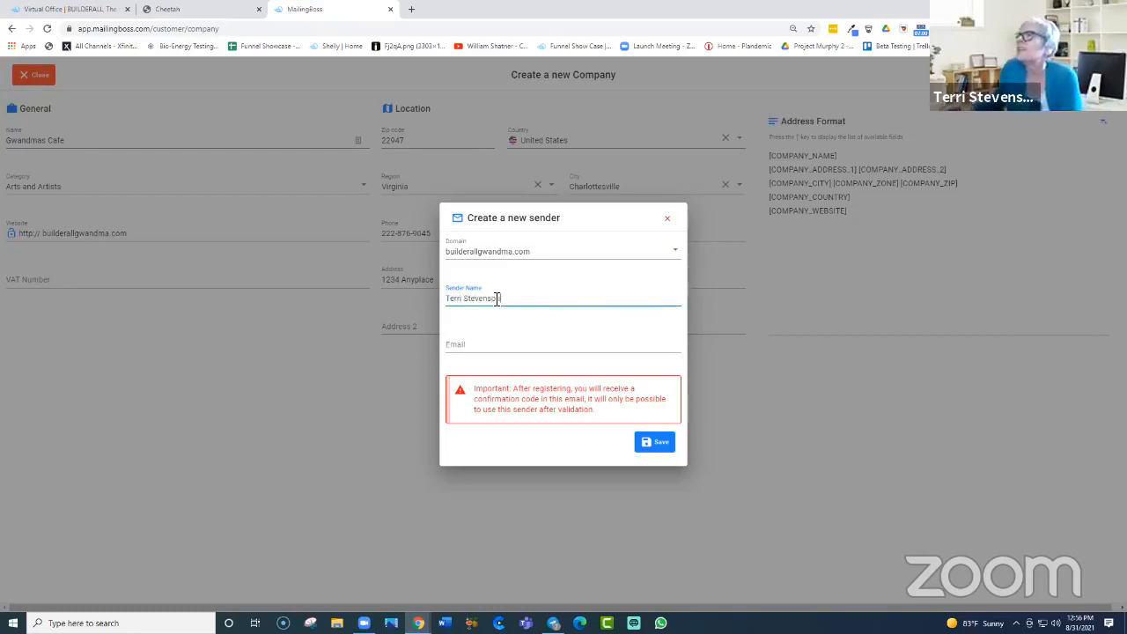
left_click(495, 349)
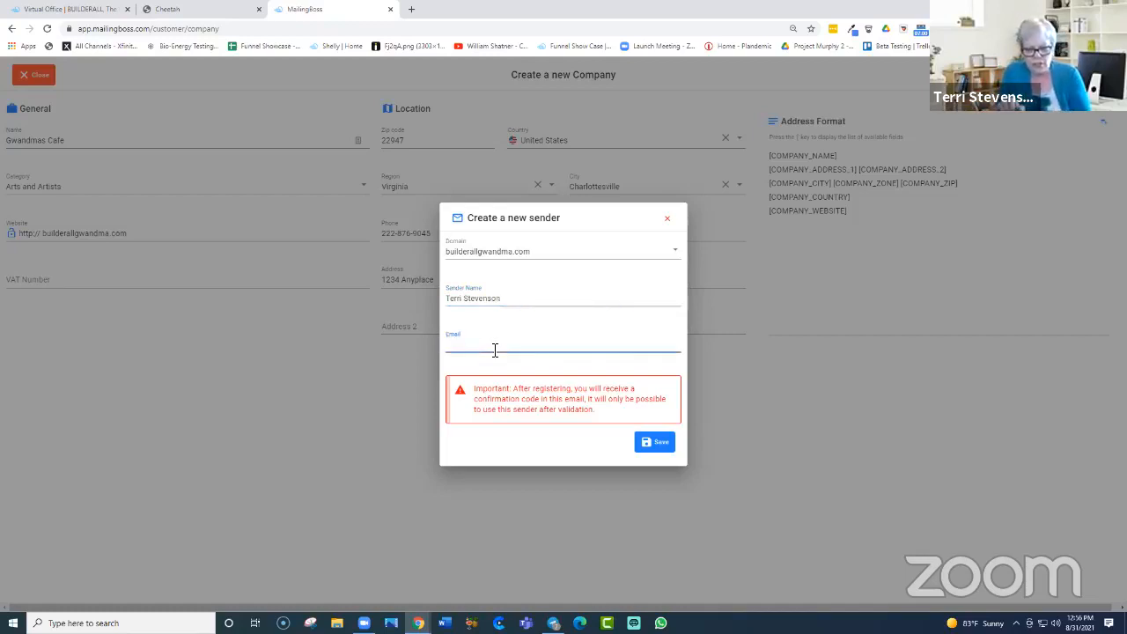
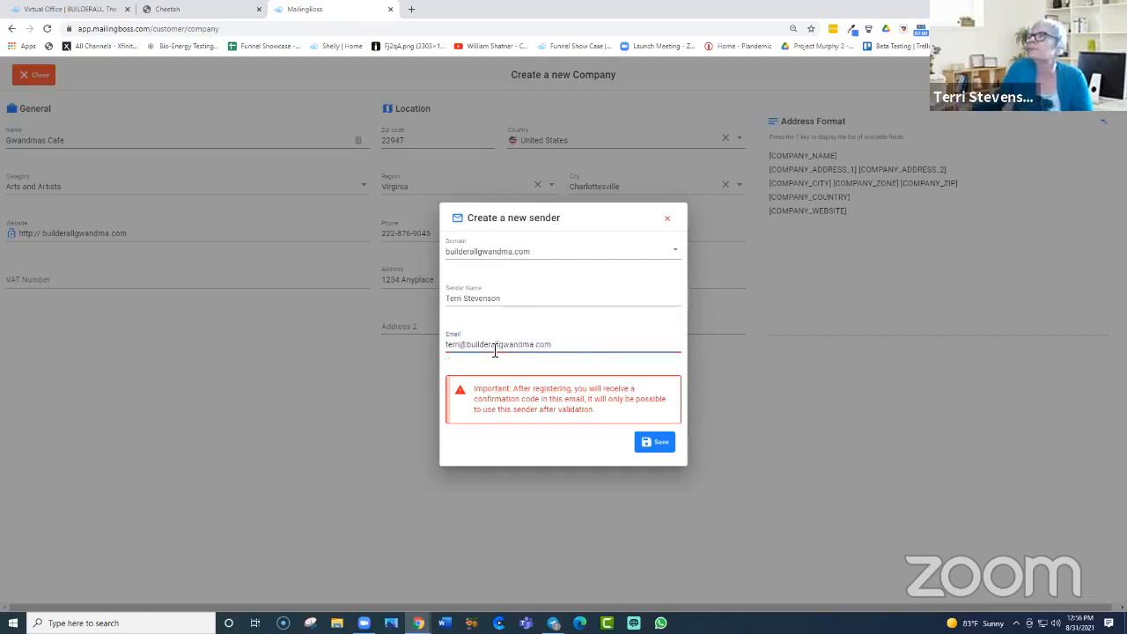
left_click(653, 445)
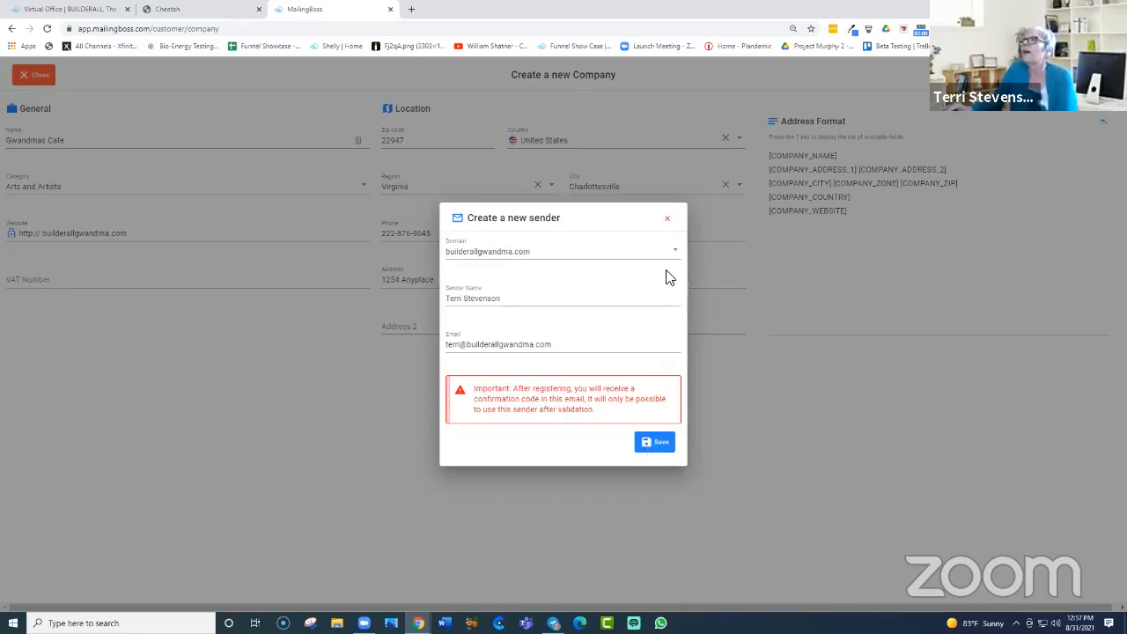
left_click(673, 224)
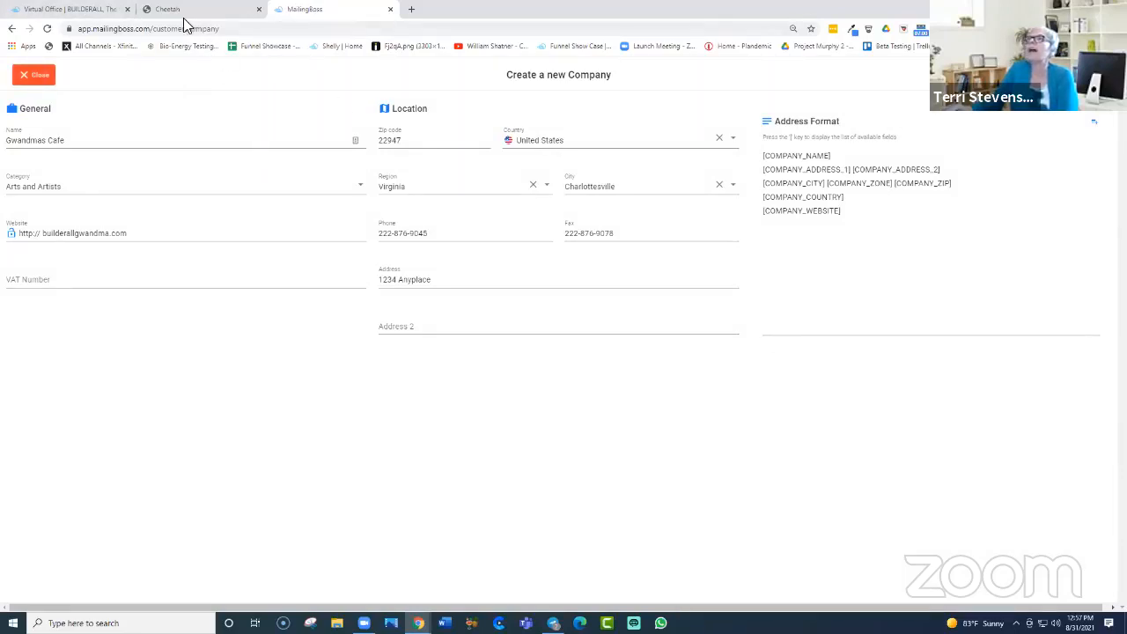
Step: From the Virtual Office Apps menu, launch Custom Email under Email and Engagement
left_click(74, 10)
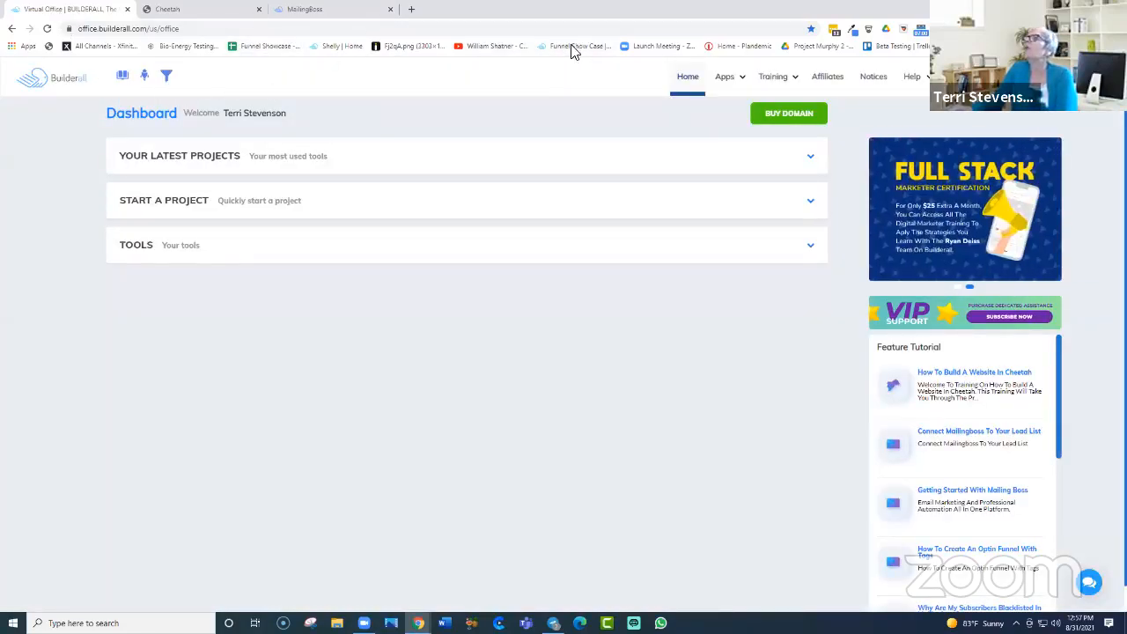
mouse_move(739, 81)
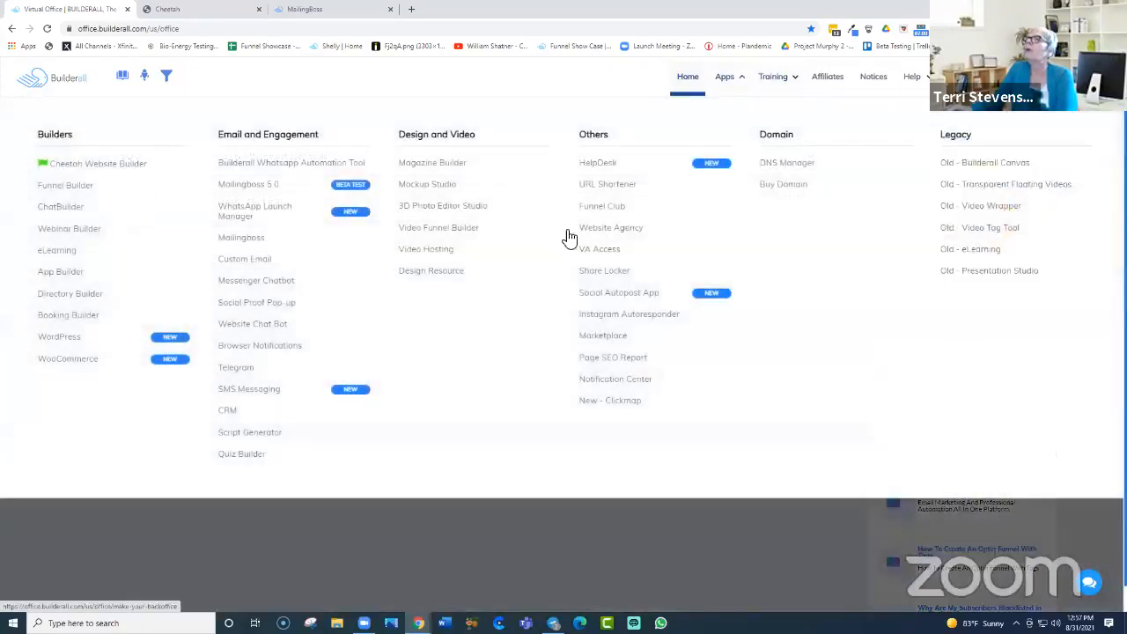
left_click(244, 262)
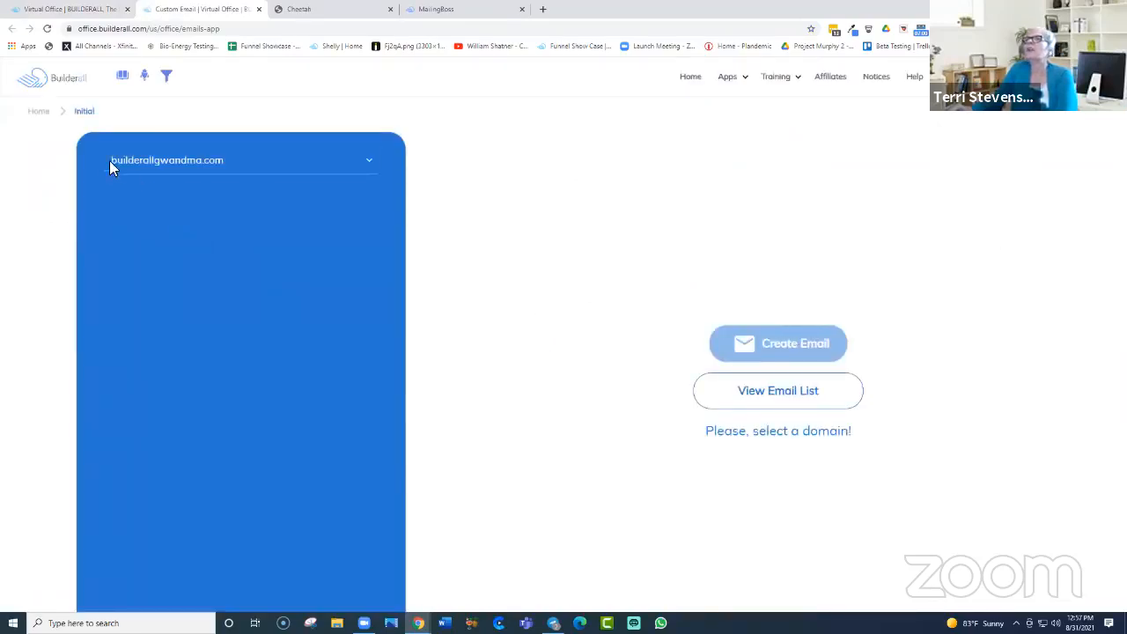
Step: Open builderallgwandma.com's email list and expand it to show its five mailboxes and 500MB usage
left_click(373, 166)
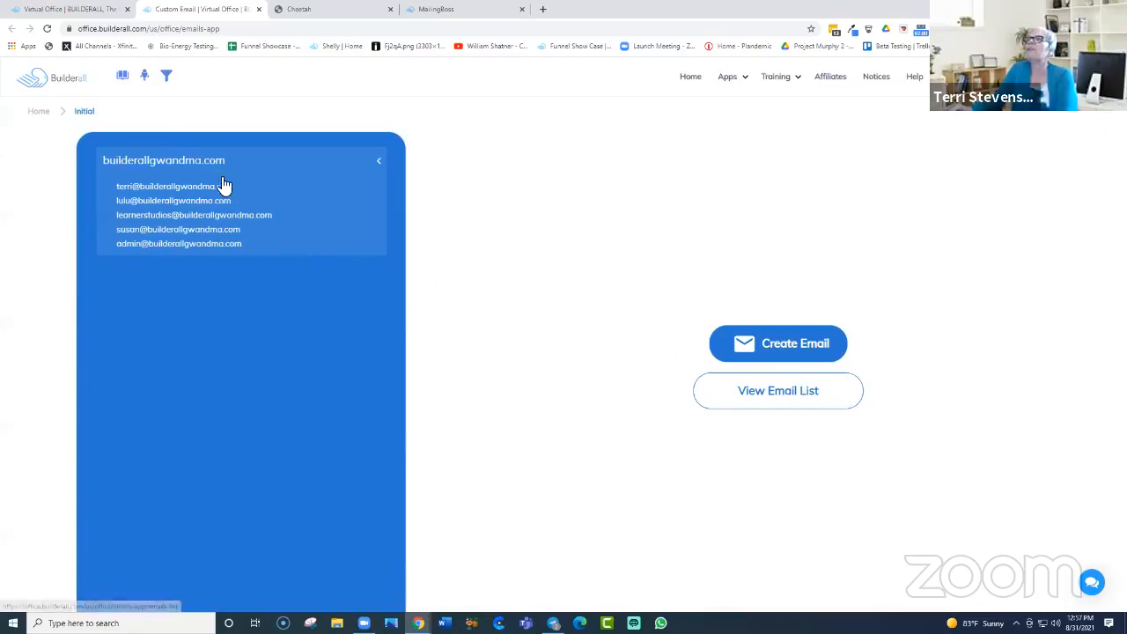
left_click(774, 394)
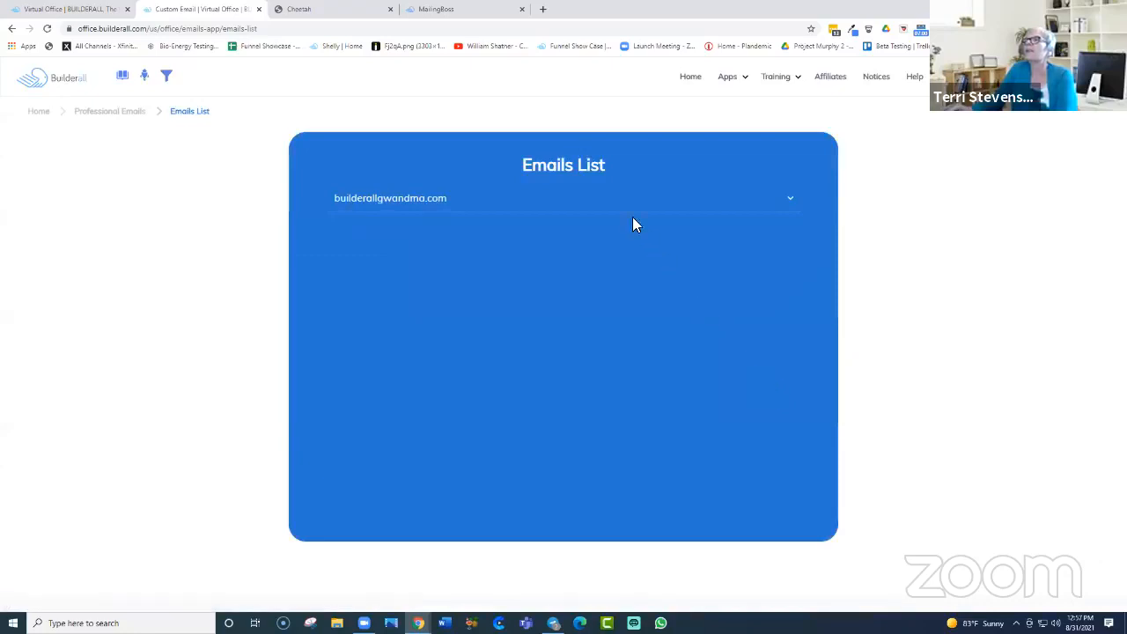
left_click(731, 211)
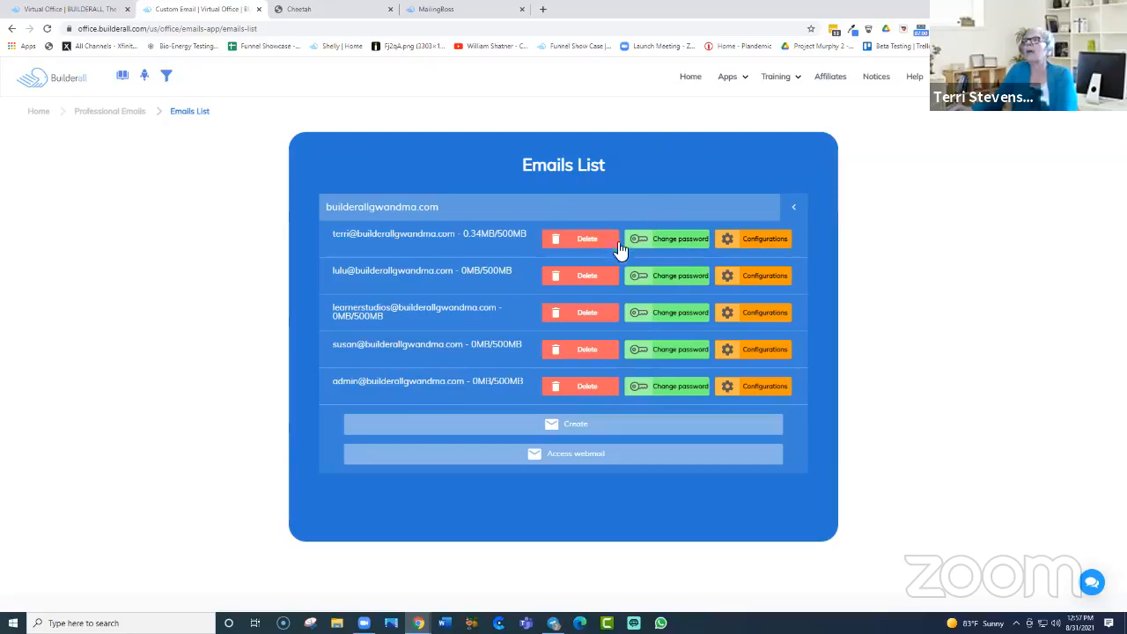
left_click(570, 455)
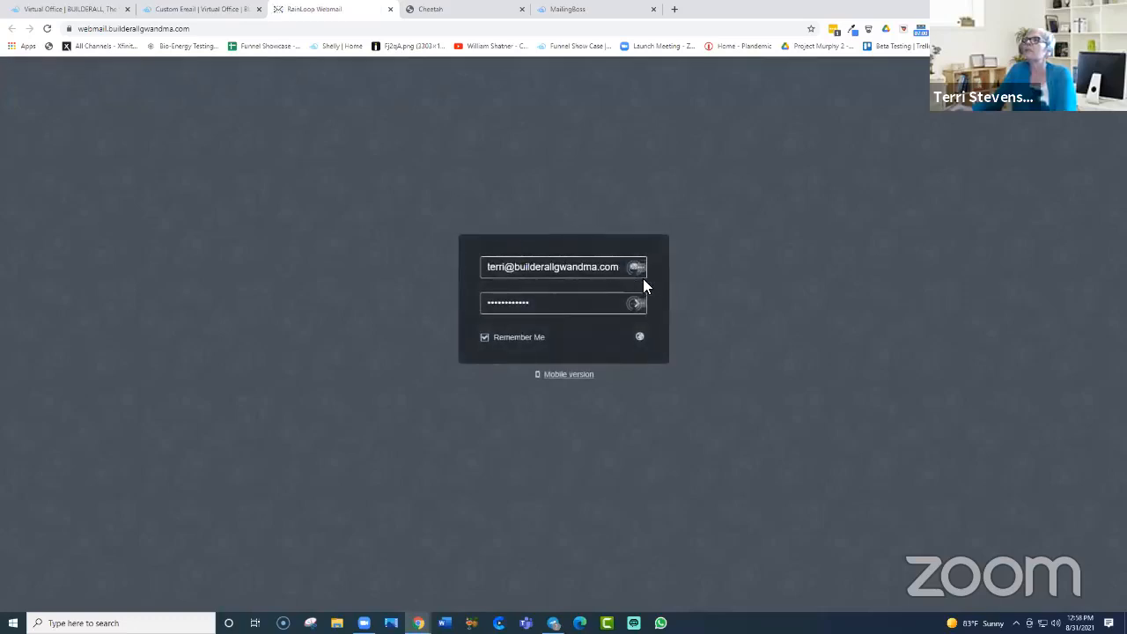
left_click(642, 275)
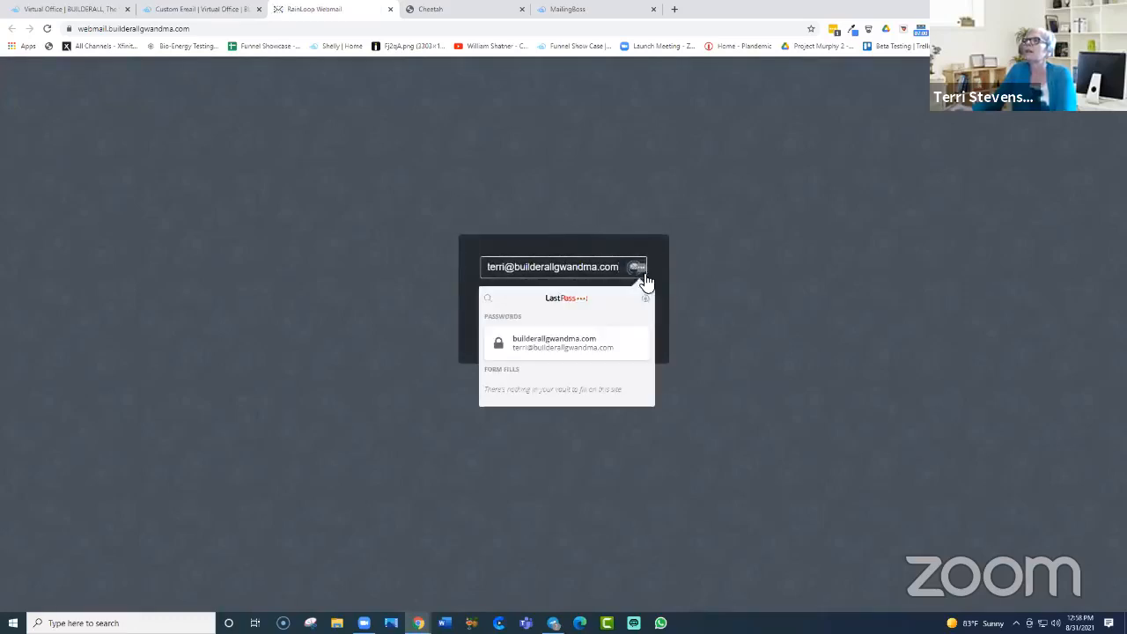
left_click(588, 343)
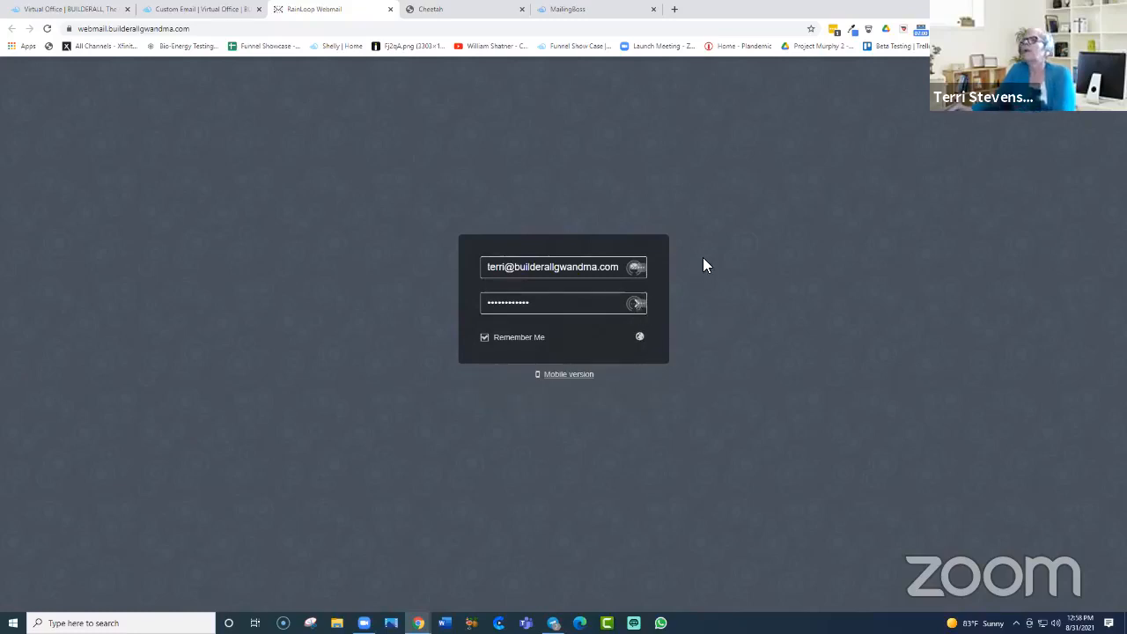
left_click(389, 10)
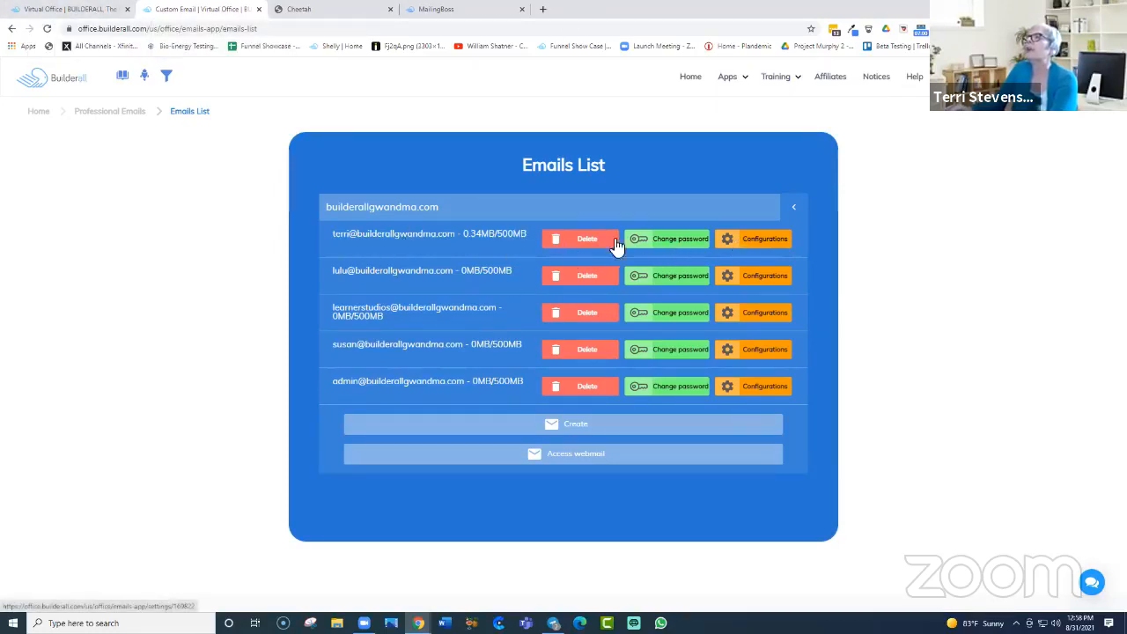
Step: Review the first mailbox's Forward settings, then go back through the Office dashboard to MailingBoss
left_click(764, 242)
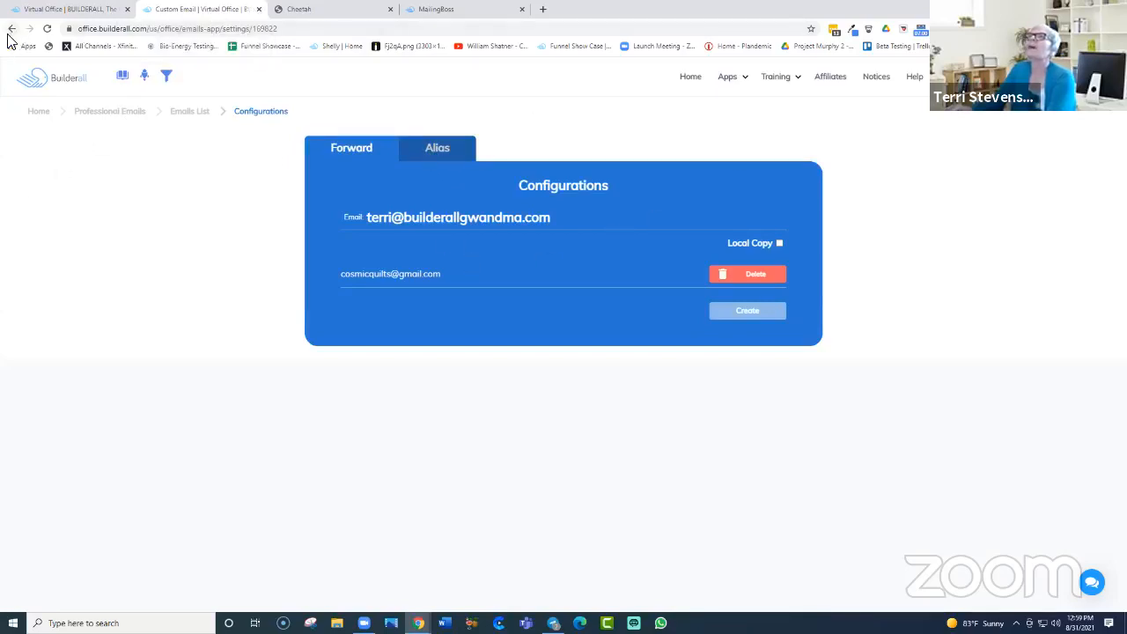
left_click(55, 10)
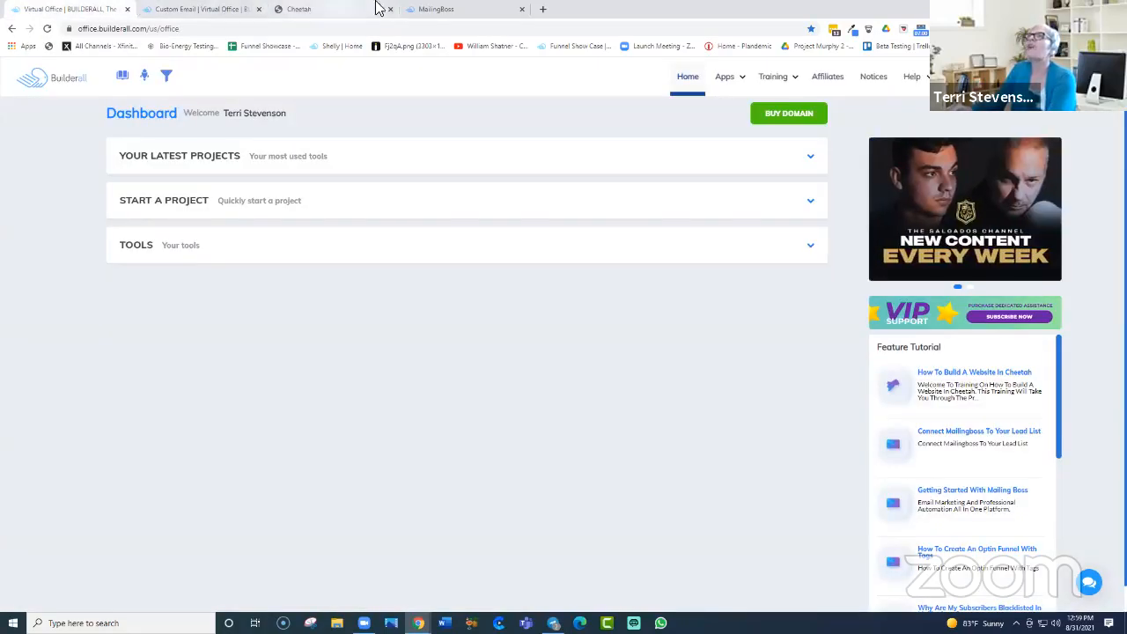
left_click(441, 12)
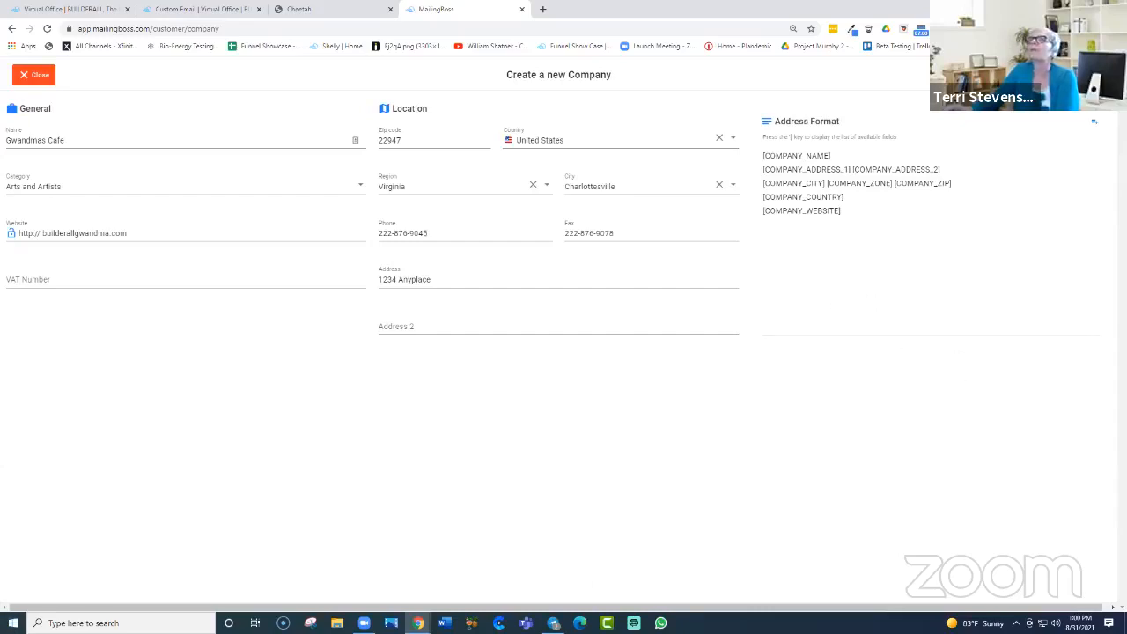
Step: Close the Create a new Company form to return to the Company list with Default Company
left_click(29, 78)
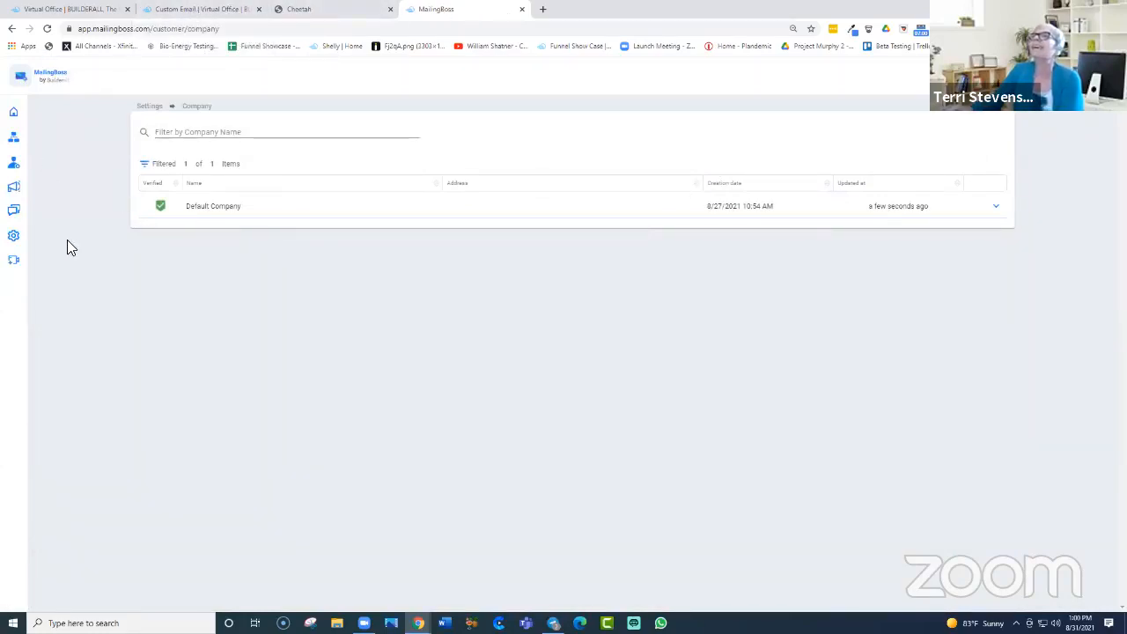
Step: Expand and collapse the sidebar Settings section, then go to the Home dashboard
mouse_move(18, 234)
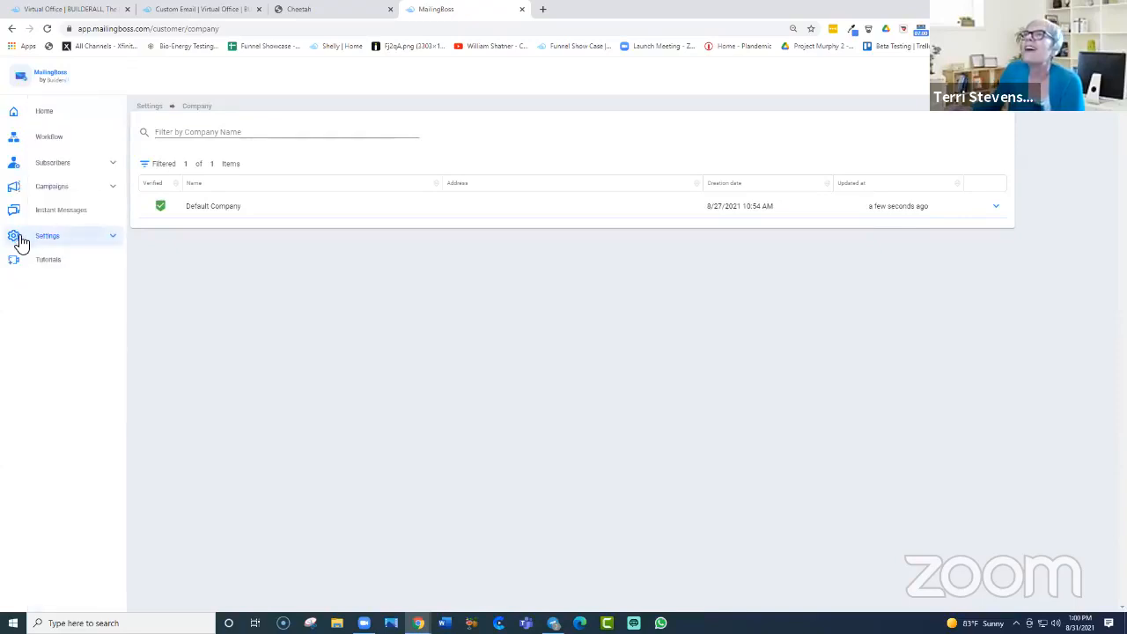
left_click(112, 243)
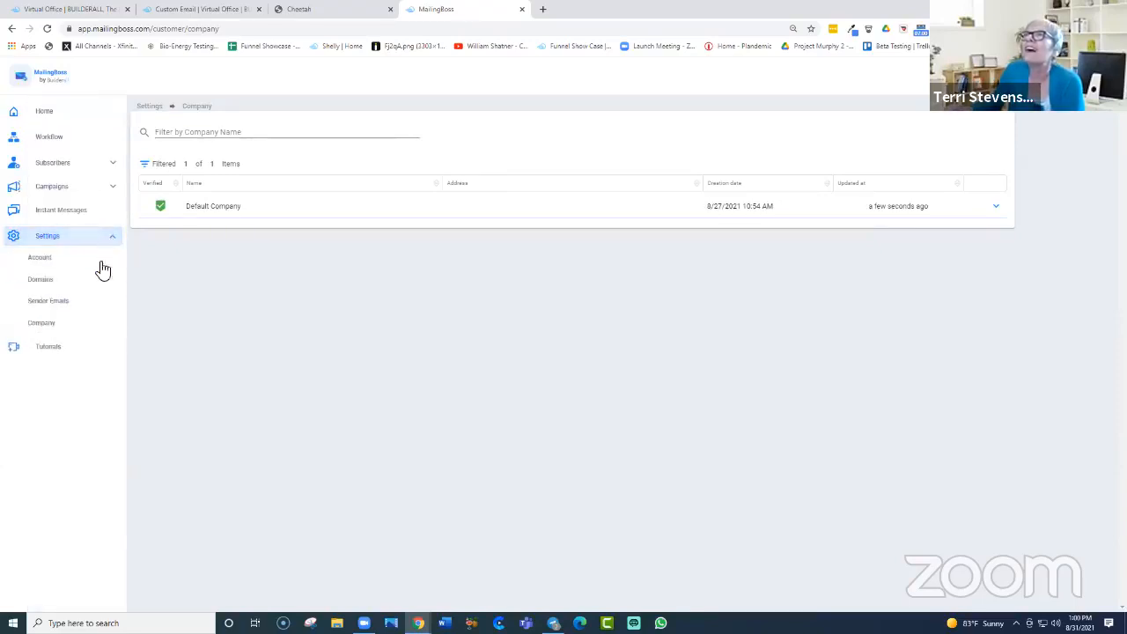
left_click(113, 244)
mouse_move(13, 186)
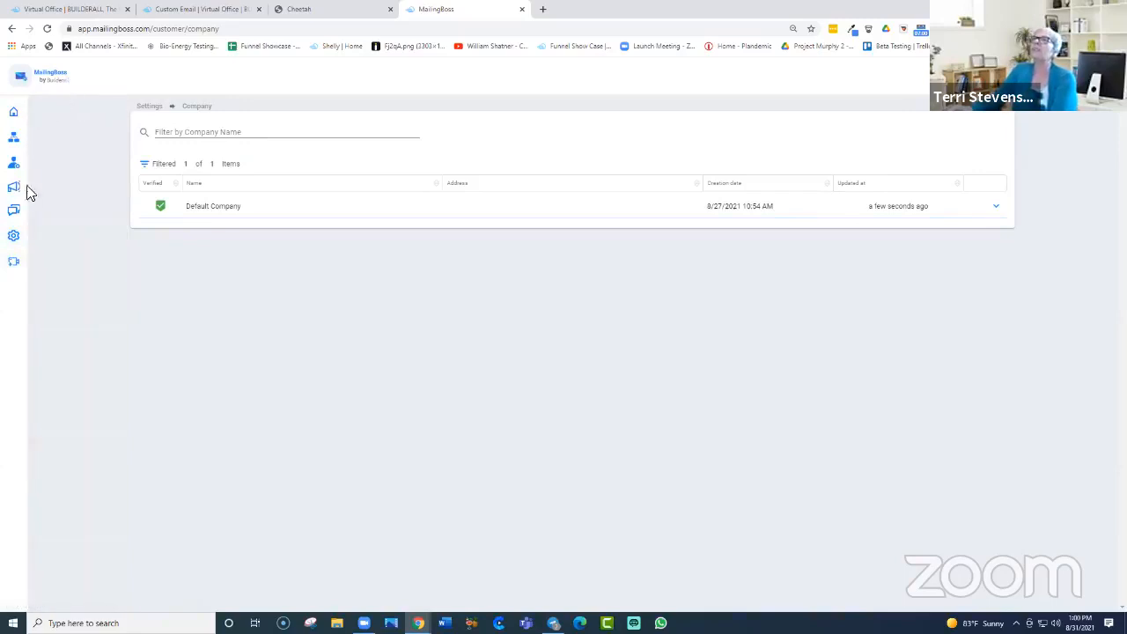
mouse_move(40, 264)
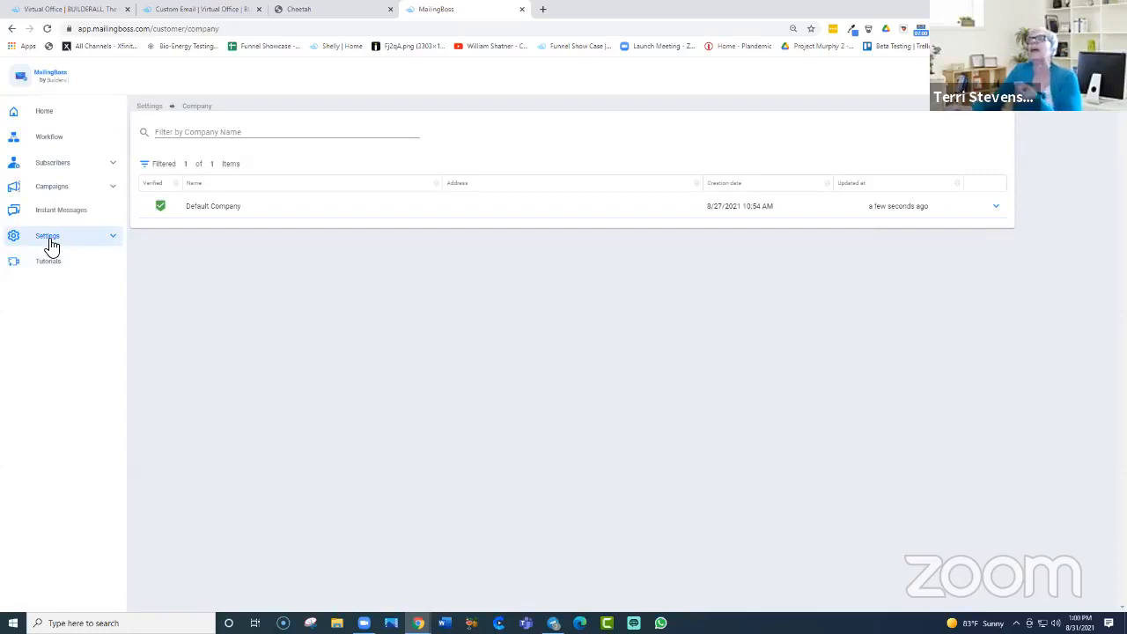
left_click(54, 115)
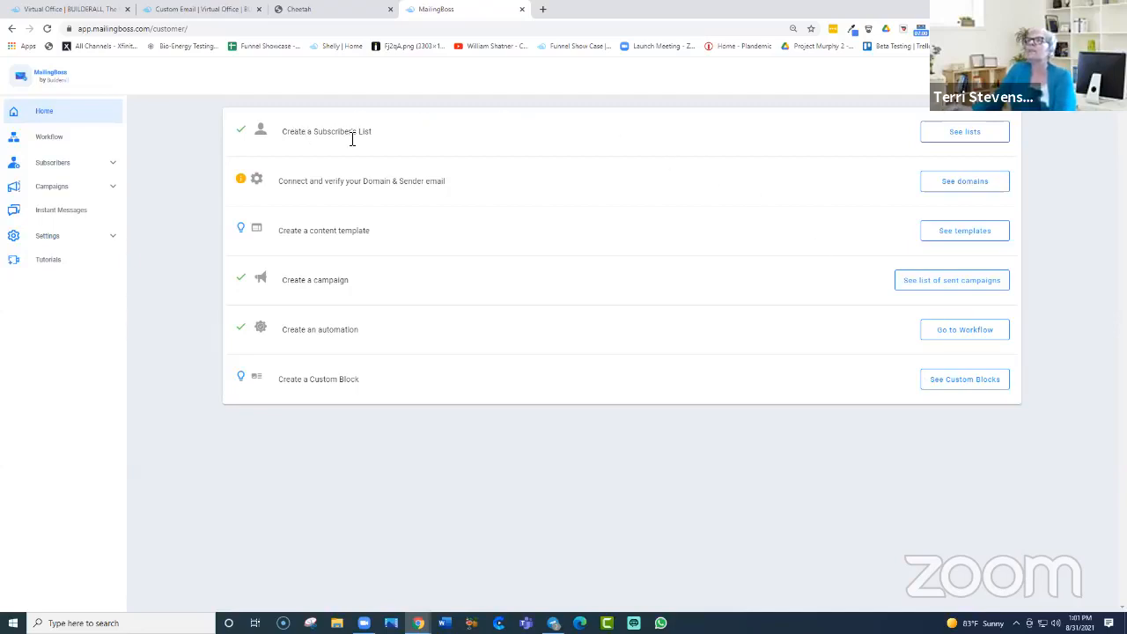
Step: Use 'See lists' on the Home dashboard to view the three existing subscriber lists
left_click(964, 132)
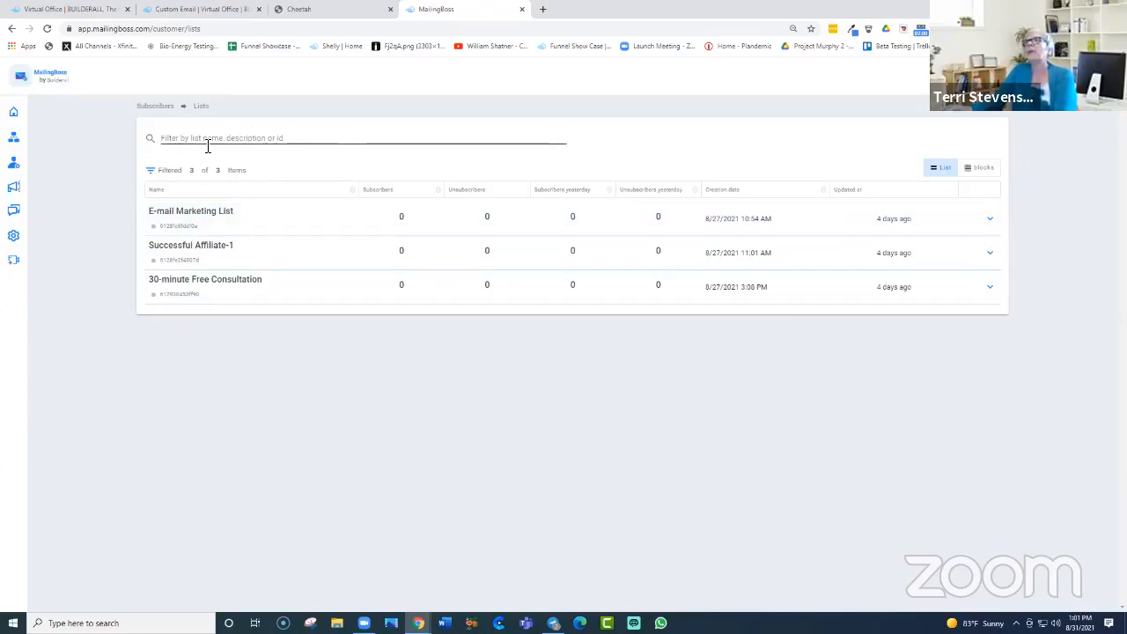
Step: Sort the subscriber lists by the Name column and switch to the Blocks card view
left_click(294, 141)
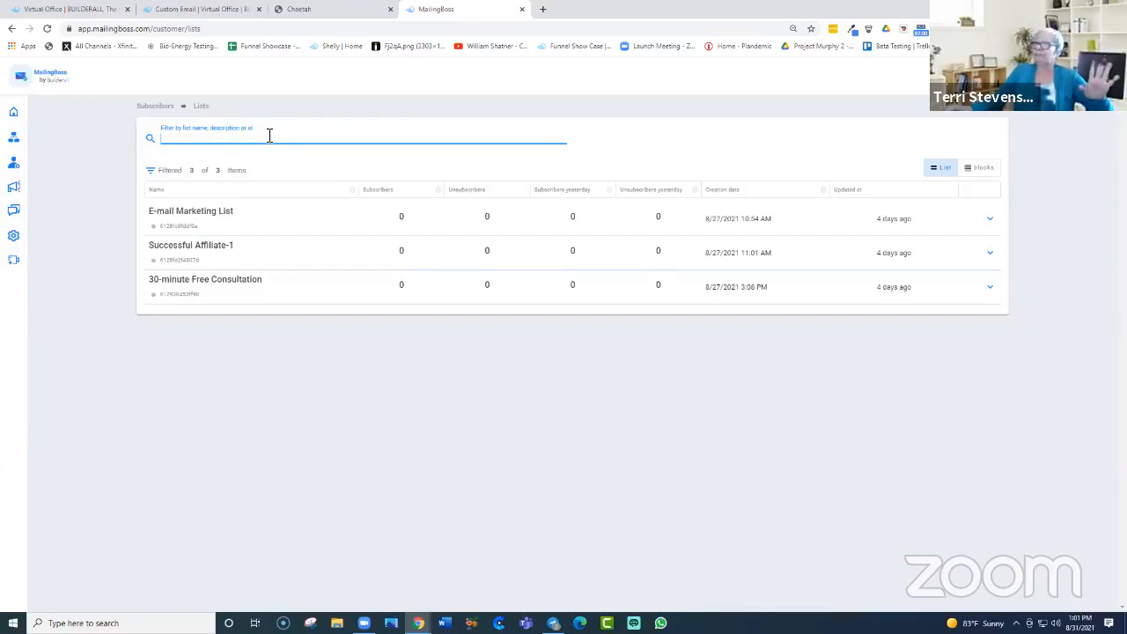
left_click(353, 193)
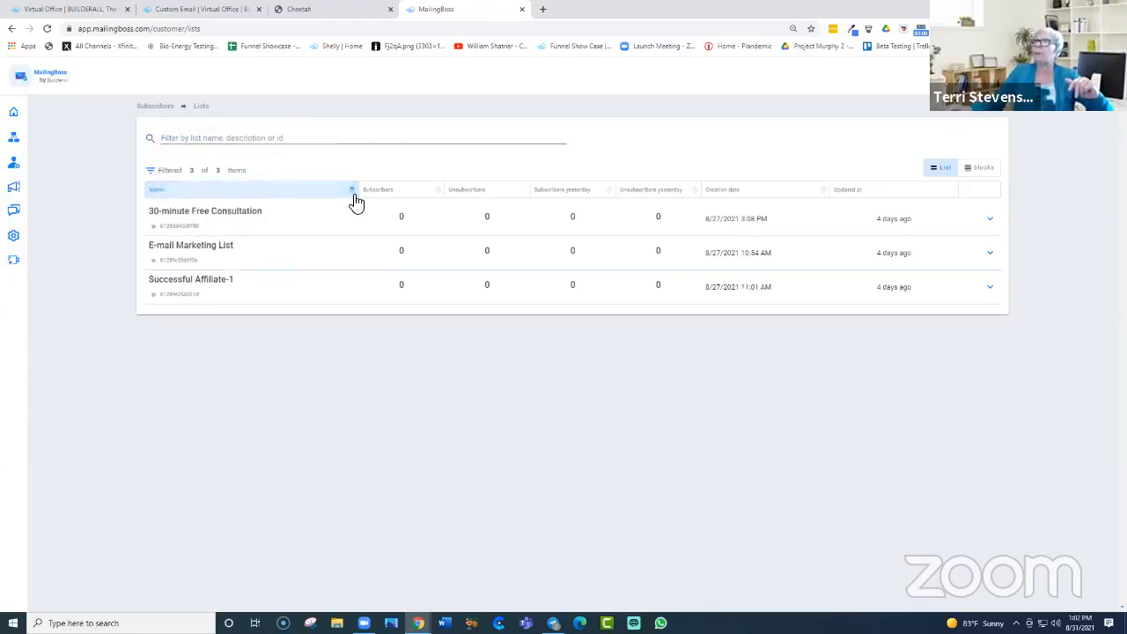
left_click(353, 195)
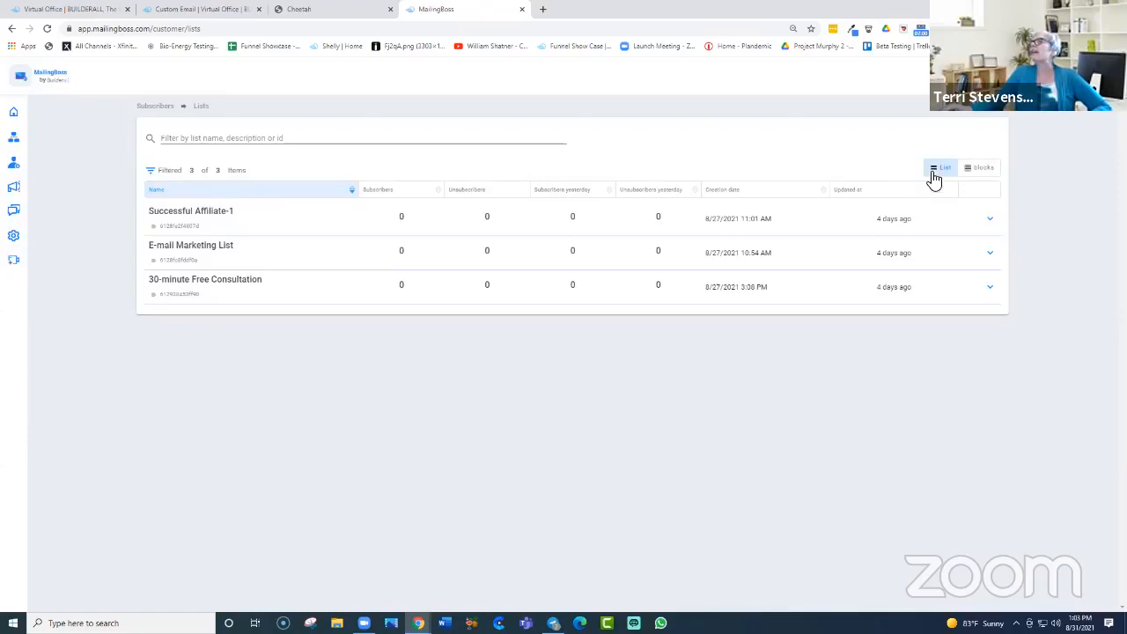
left_click(981, 169)
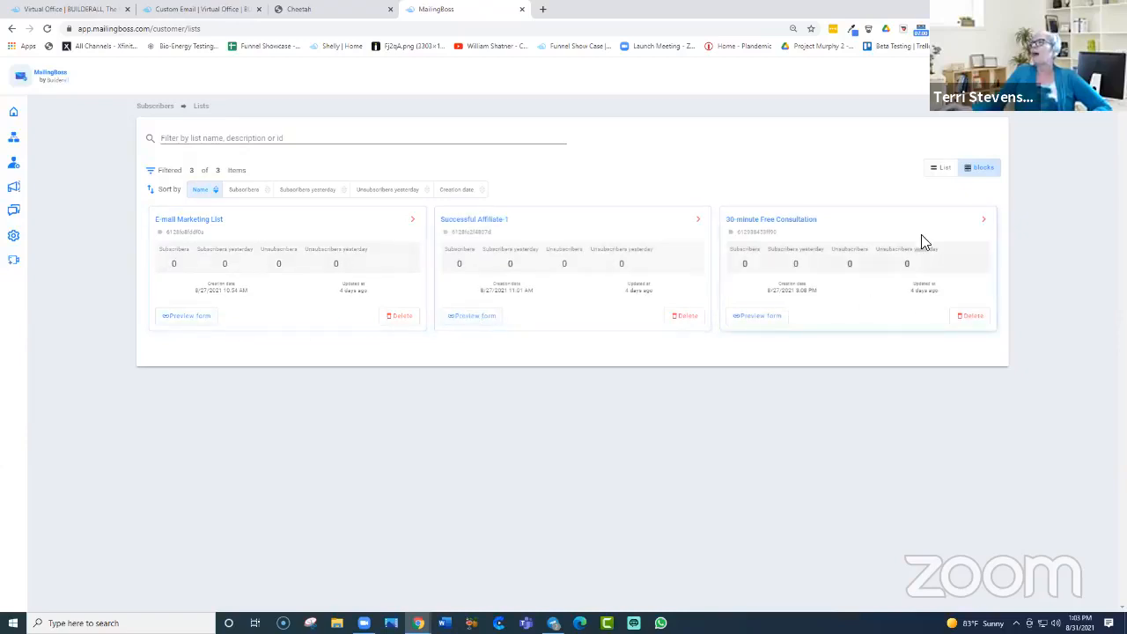
Step: Preview the E-mail Marketing List's Default Form with its E-mail and Name fields, then close that tab
left_click(189, 317)
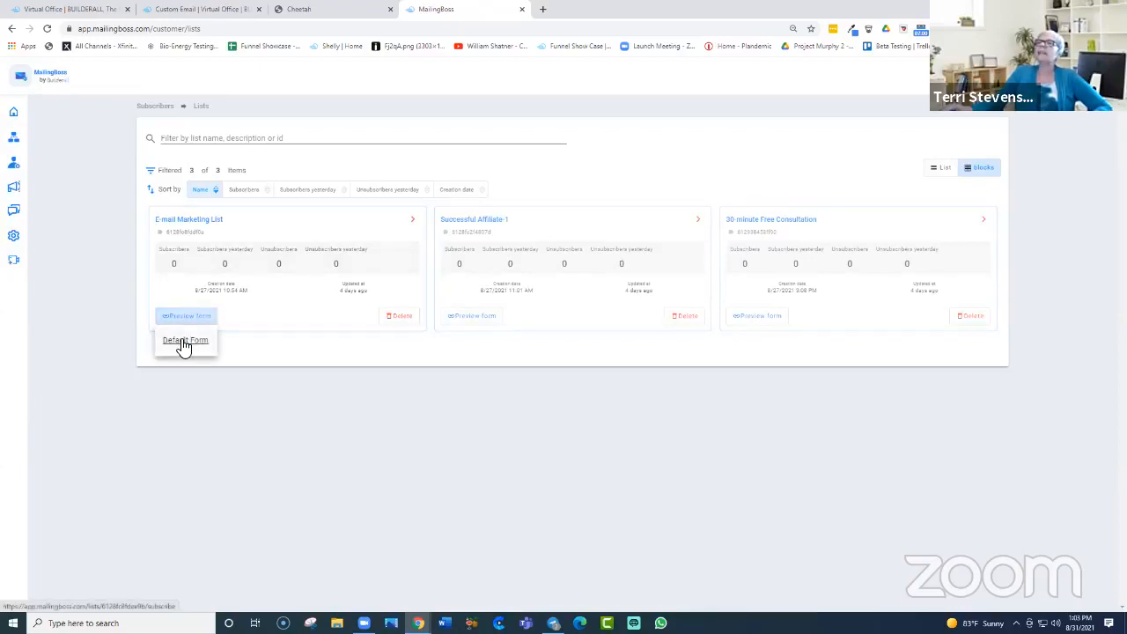
left_click(184, 342)
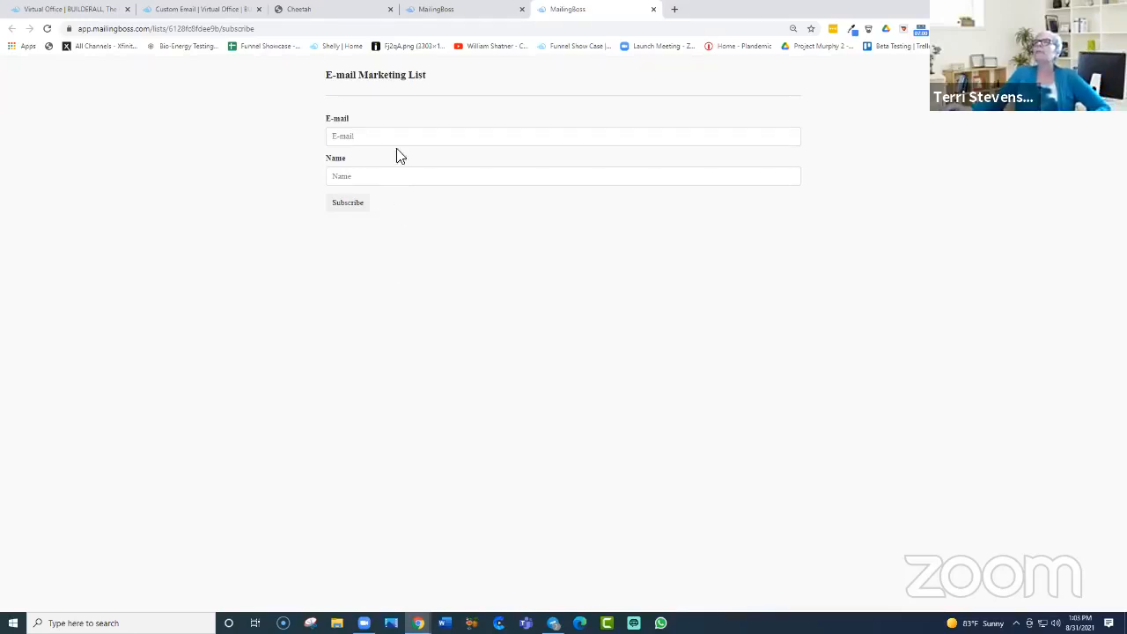
left_click(653, 10)
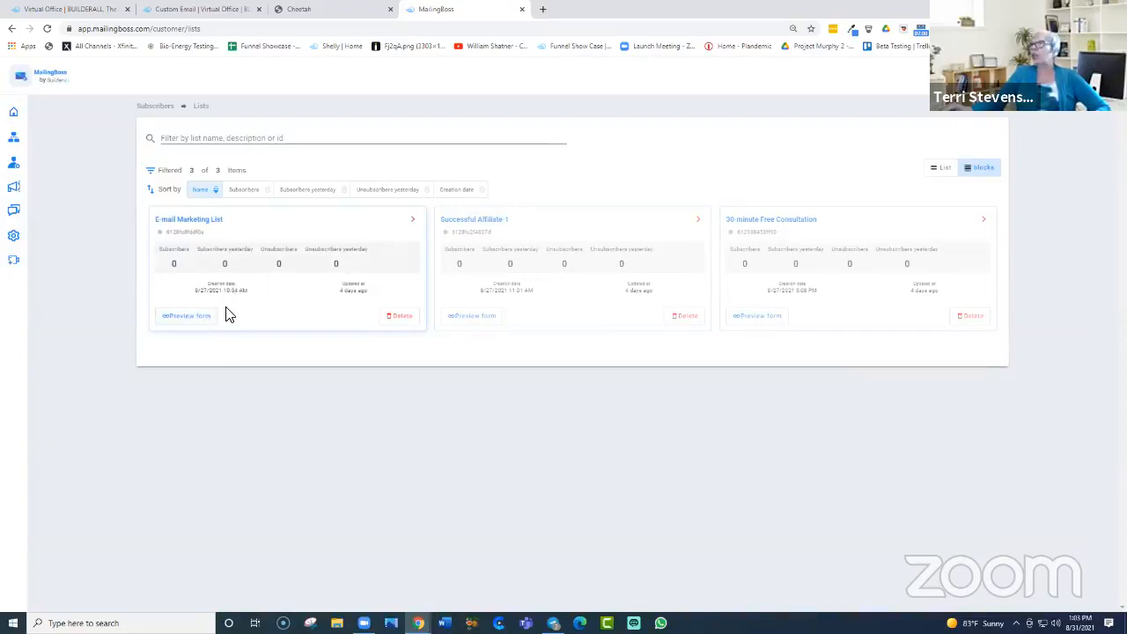
Step: Check the E-mail Marketing List card's actions, then start a new subscriber list
left_click(413, 220)
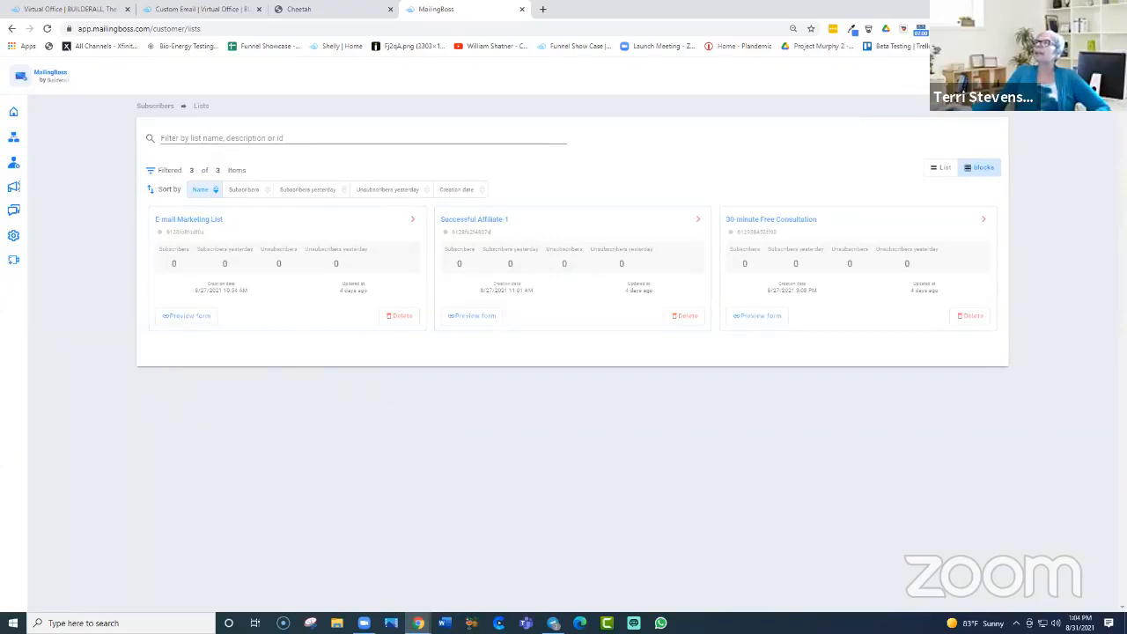
left_click(946, 103)
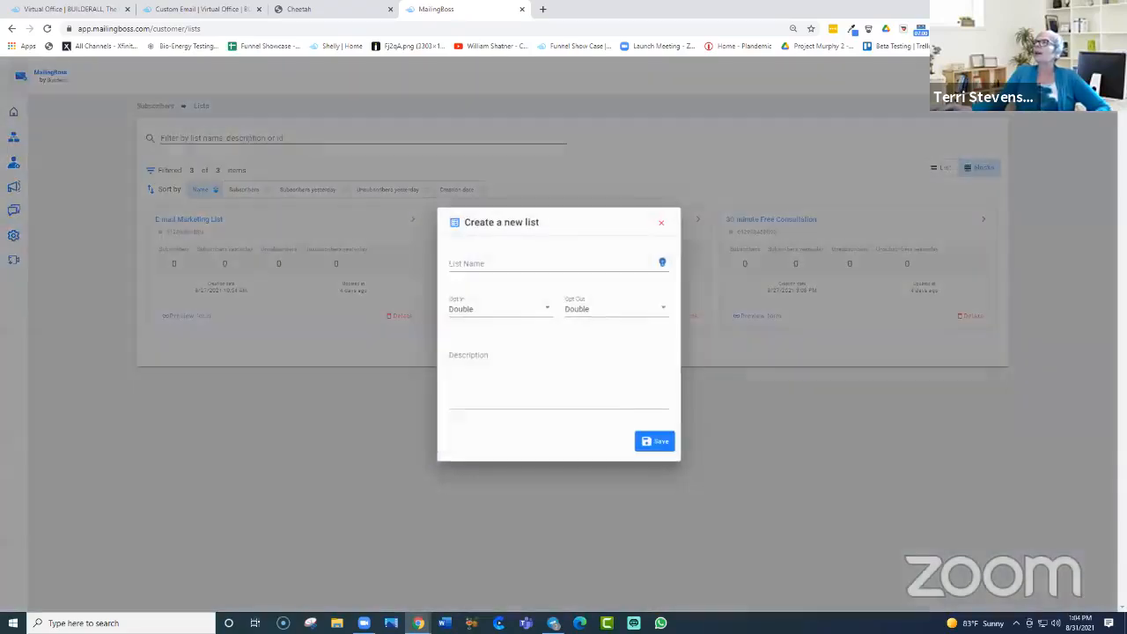
Step: Enter the list name 'Terri Tuesday', keep Double opt-in, choose Single opt-out, add a description and save
left_click(465, 260)
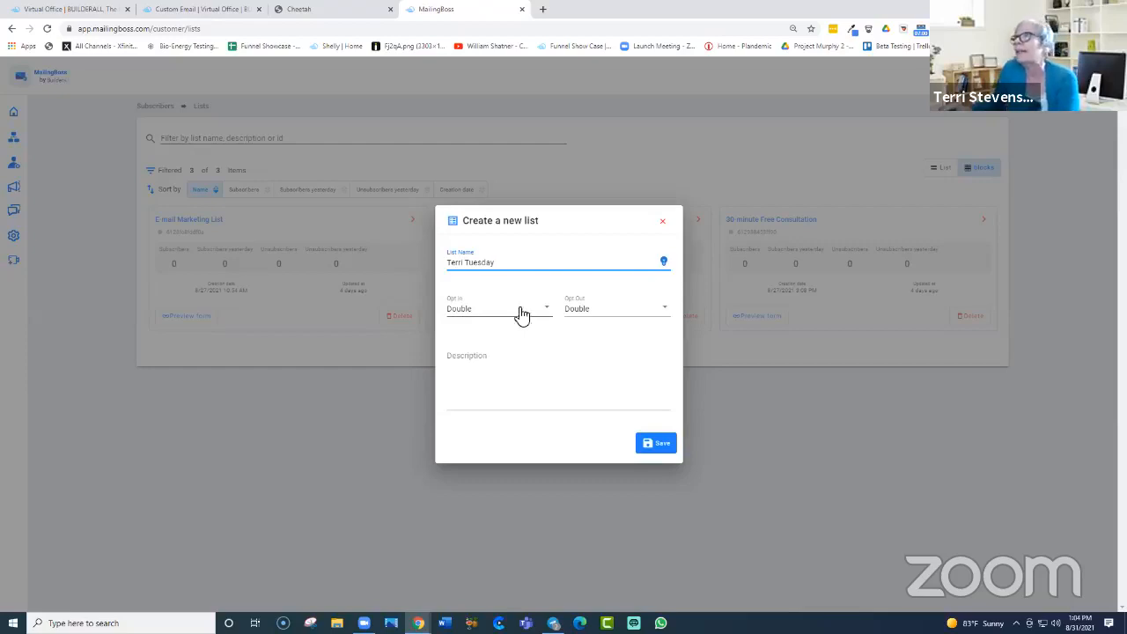
left_click(549, 312)
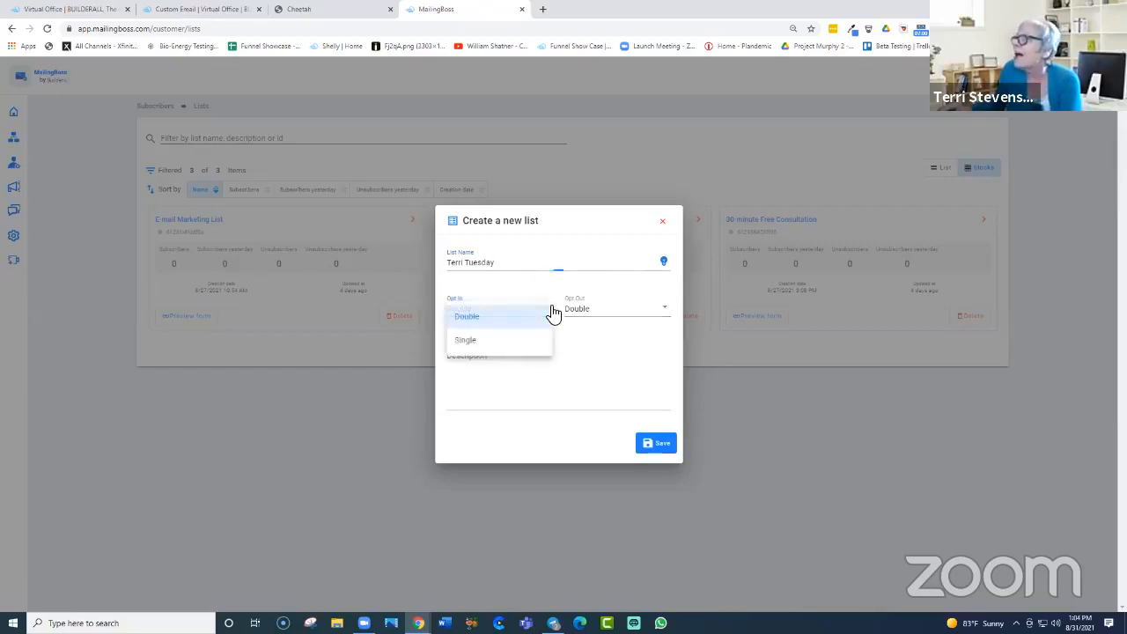
left_click(505, 322)
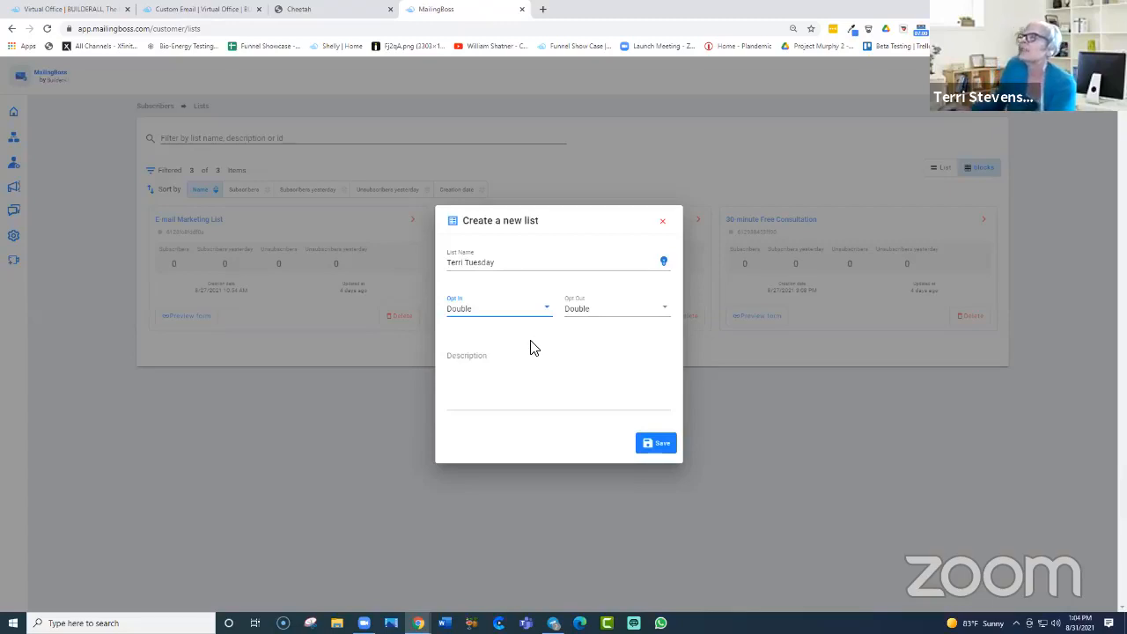
left_click(667, 312)
left_click(588, 343)
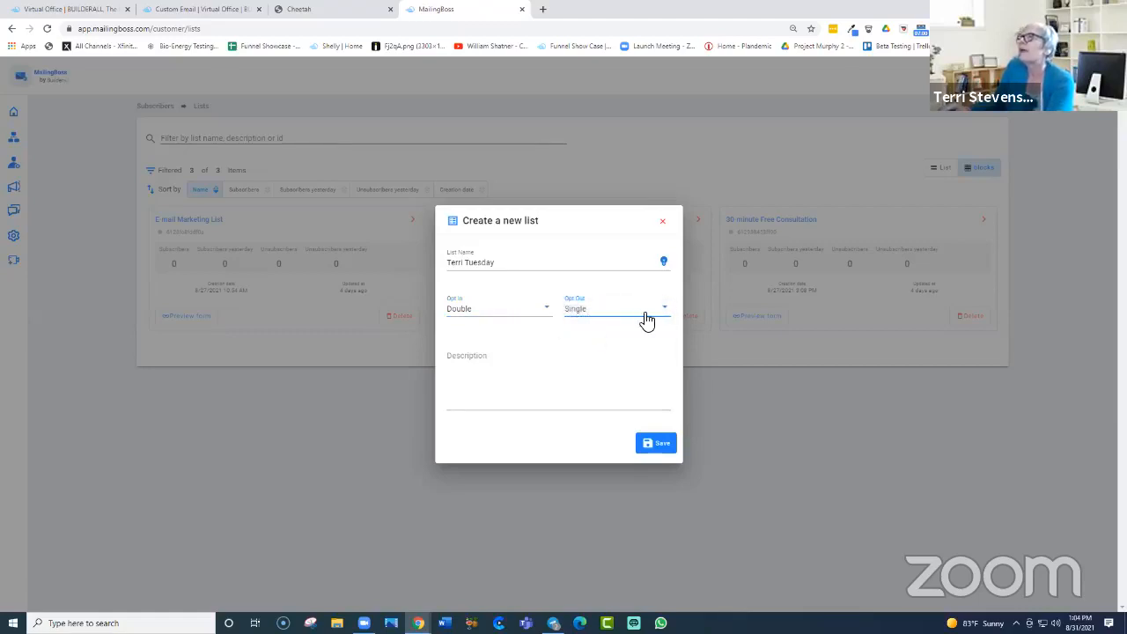
left_click(516, 356)
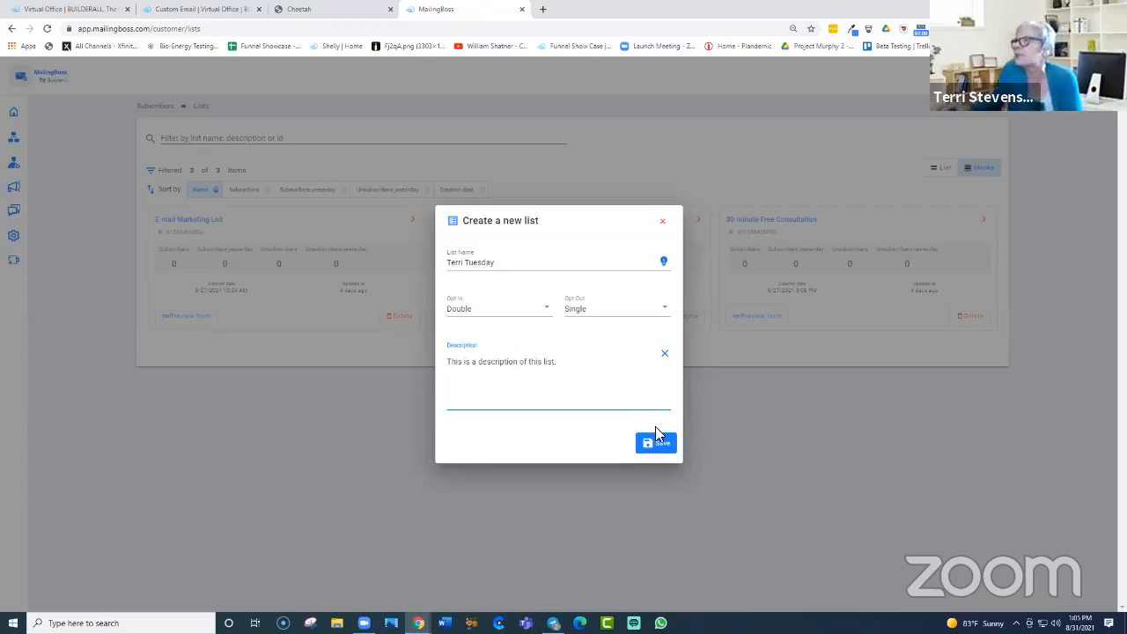
left_click(666, 446)
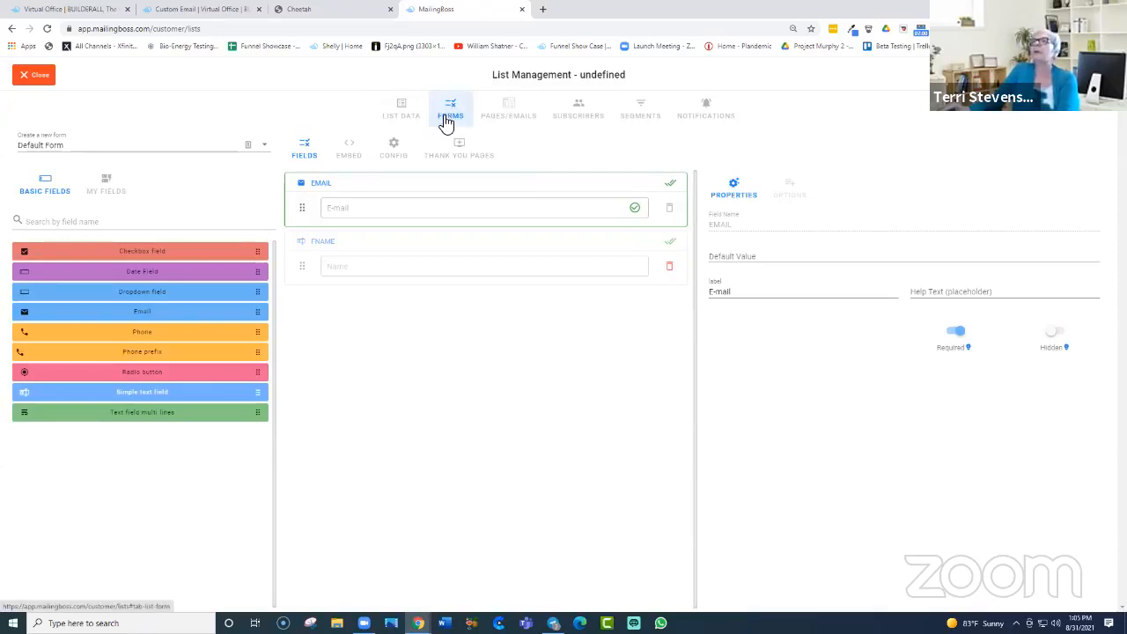
Step: Replace the Default Form name with 'Terri Tuesday' in the forms list
left_click(71, 151)
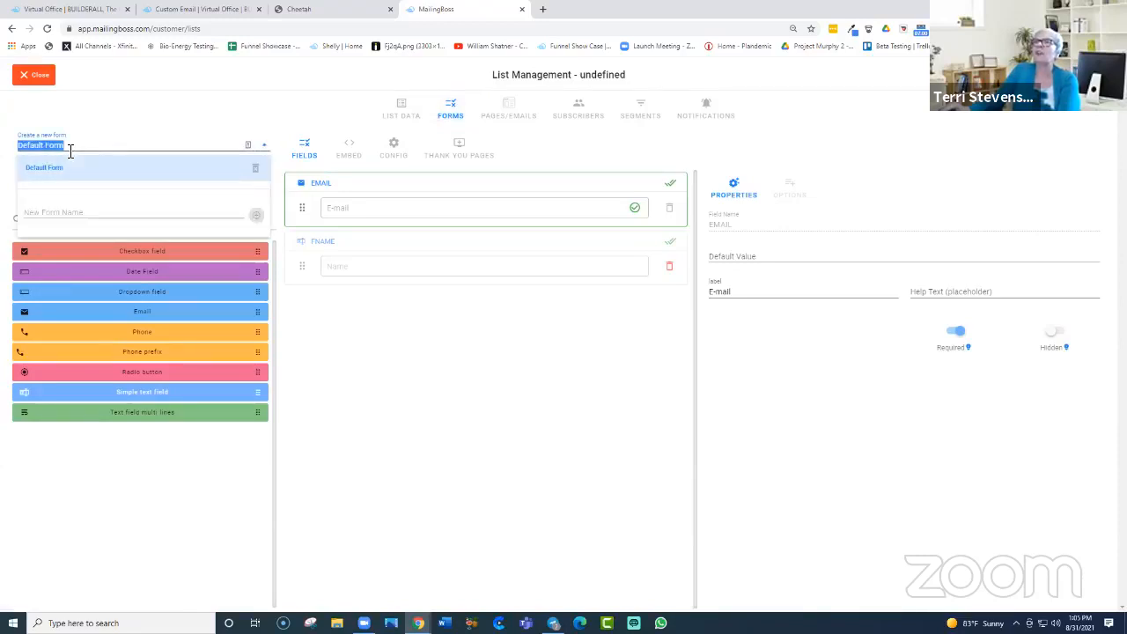
left_click(78, 146)
left_click_drag(75, 146, 8, 152)
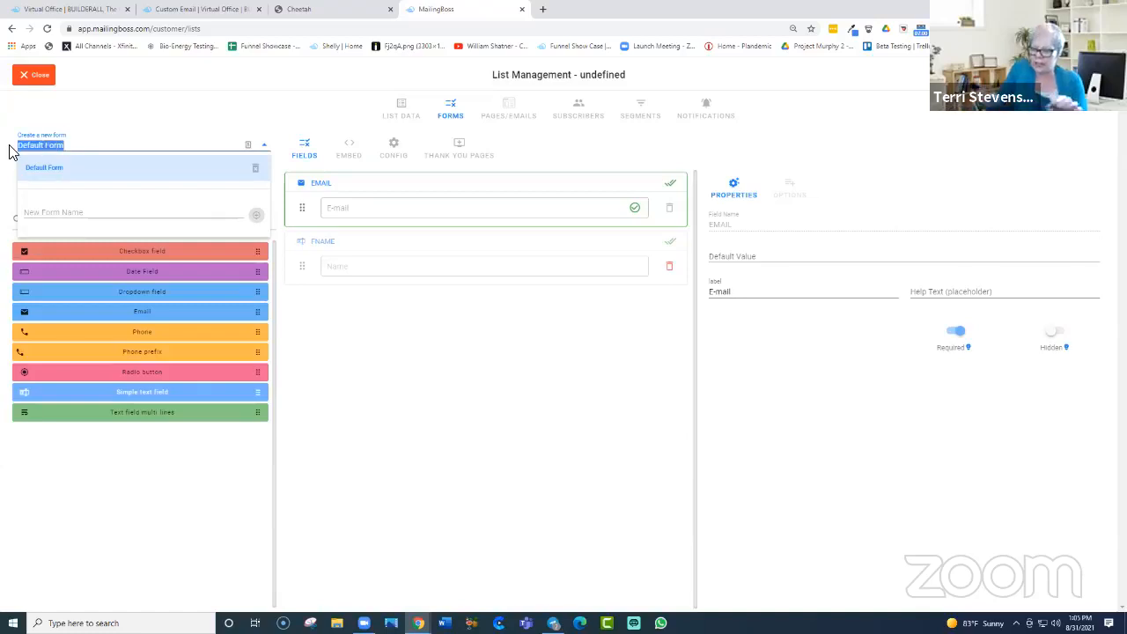
type("Terri")
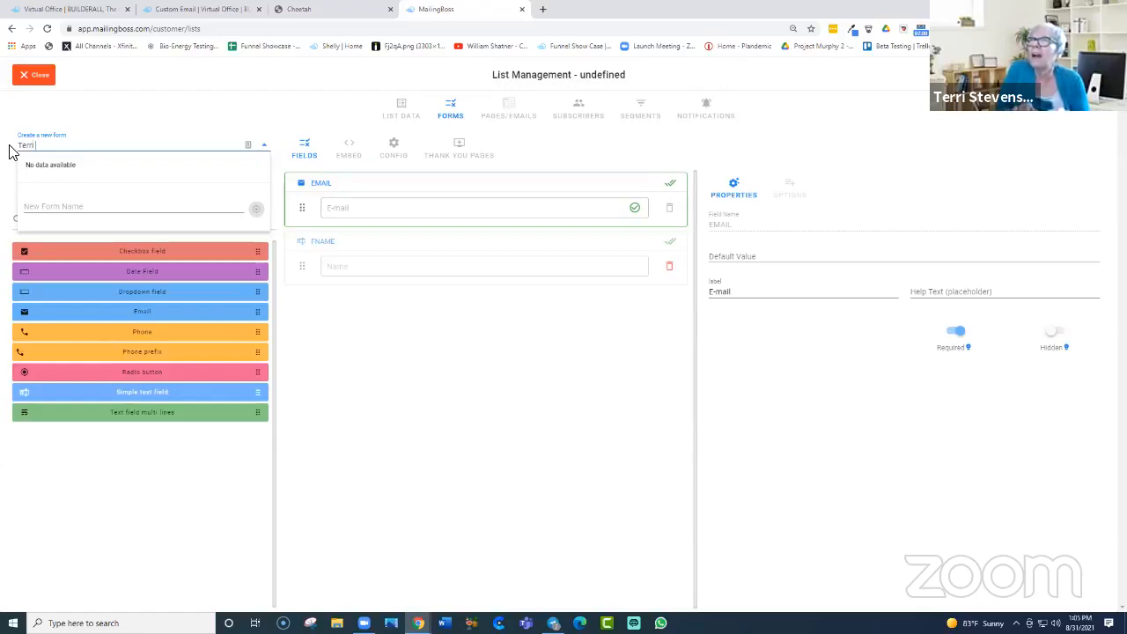
type(" Tuesday")
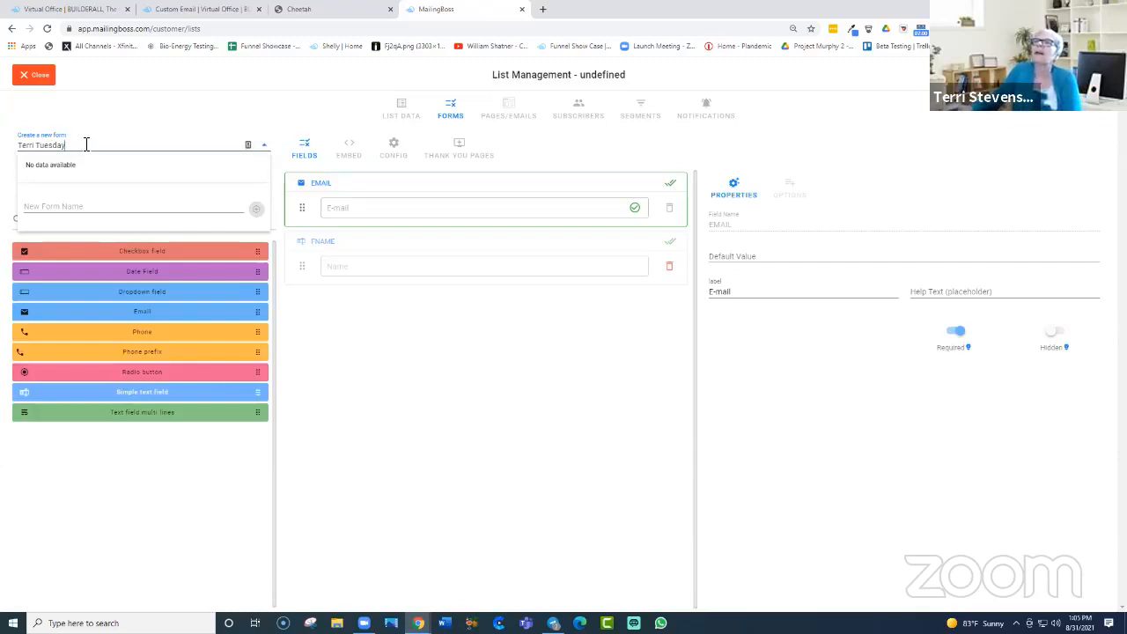
left_click(65, 209)
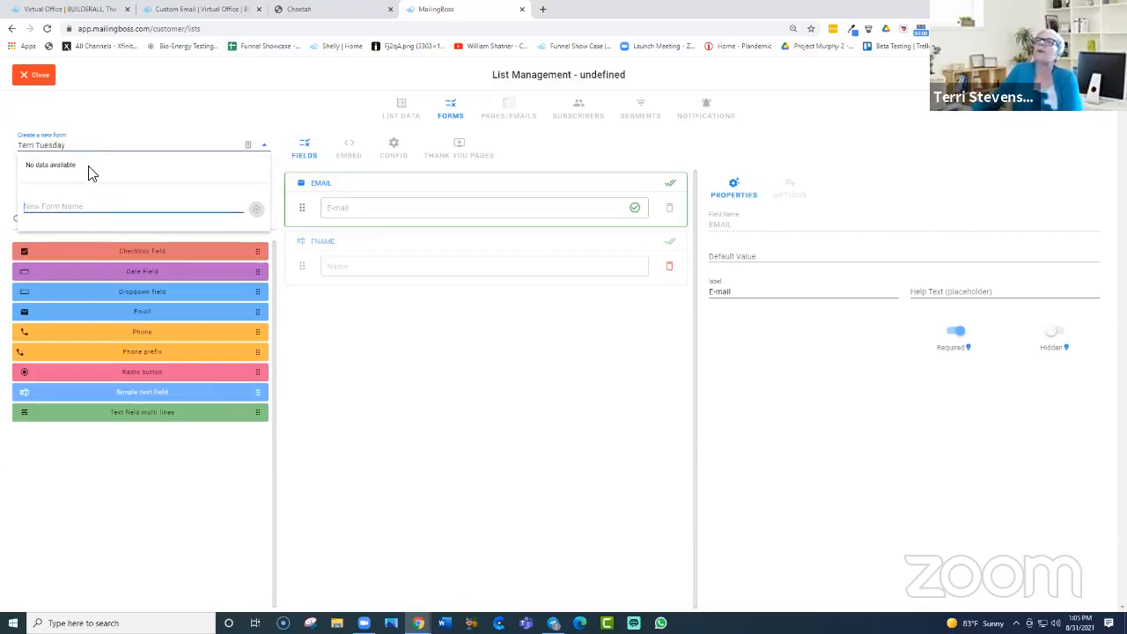
left_click(166, 94)
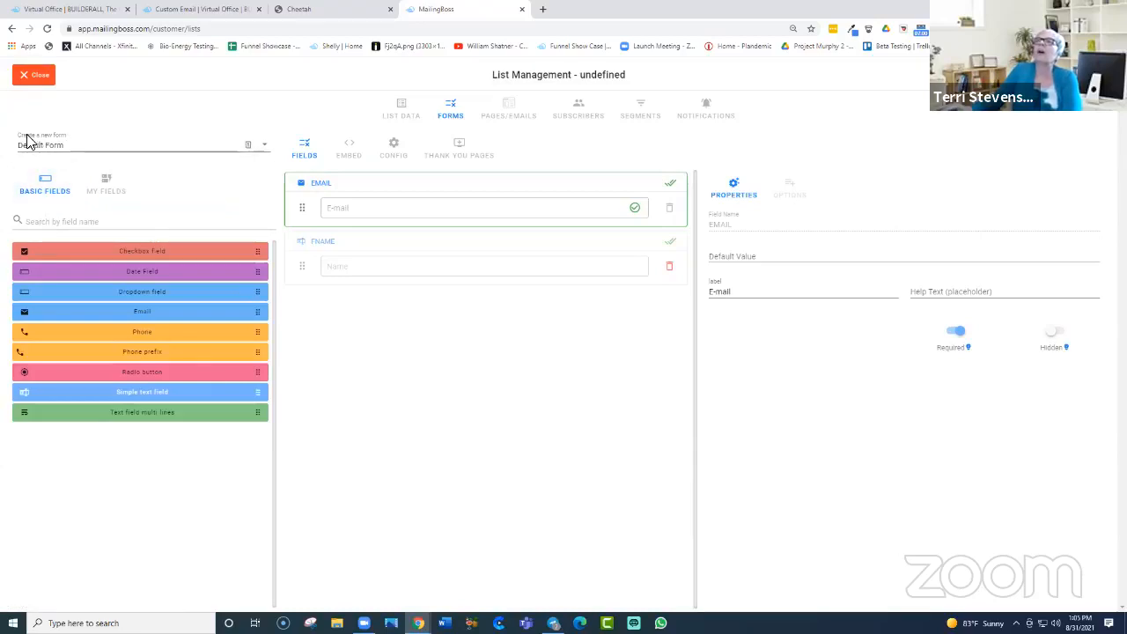
Step: Add a new form named 'Terri Tuesday' from the forms list
left_click(267, 150)
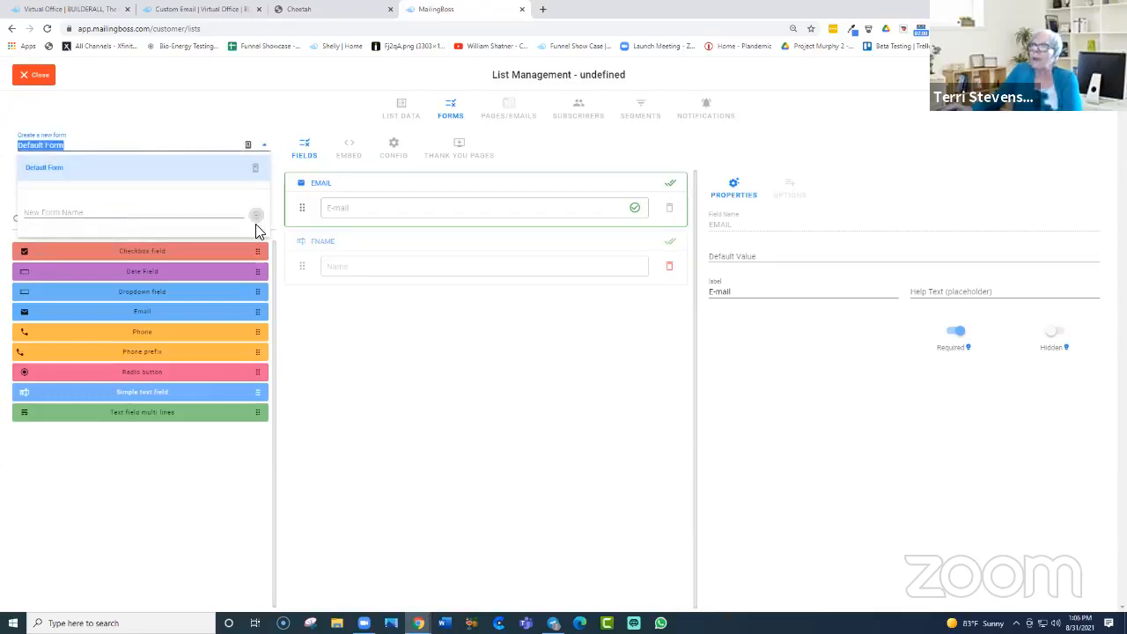
left_click(125, 216)
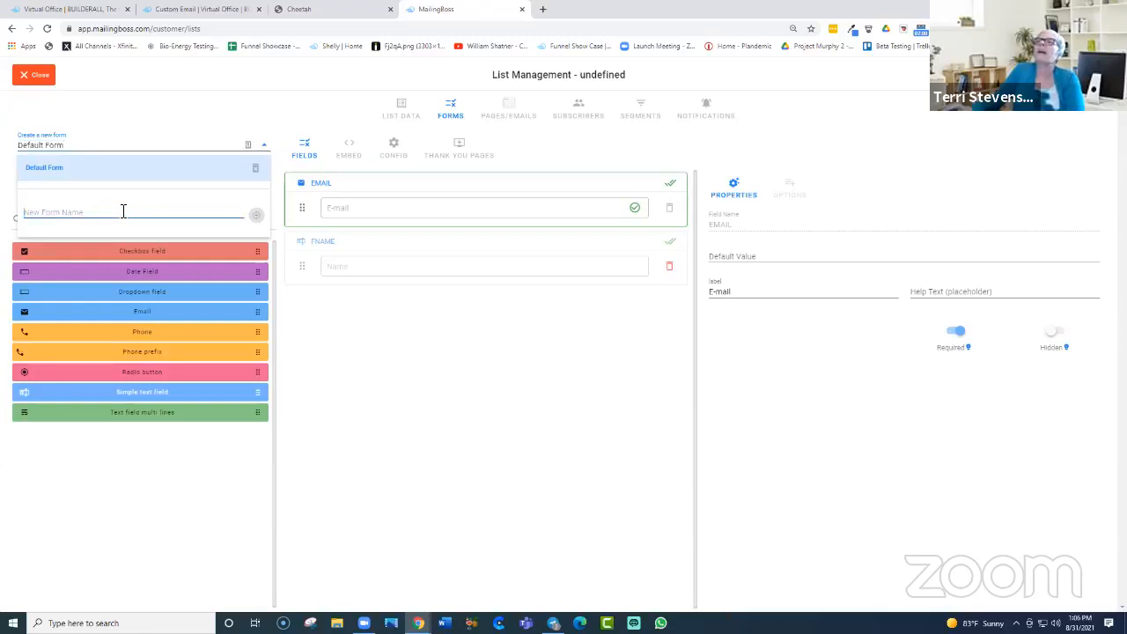
type("Terri Tuesday")
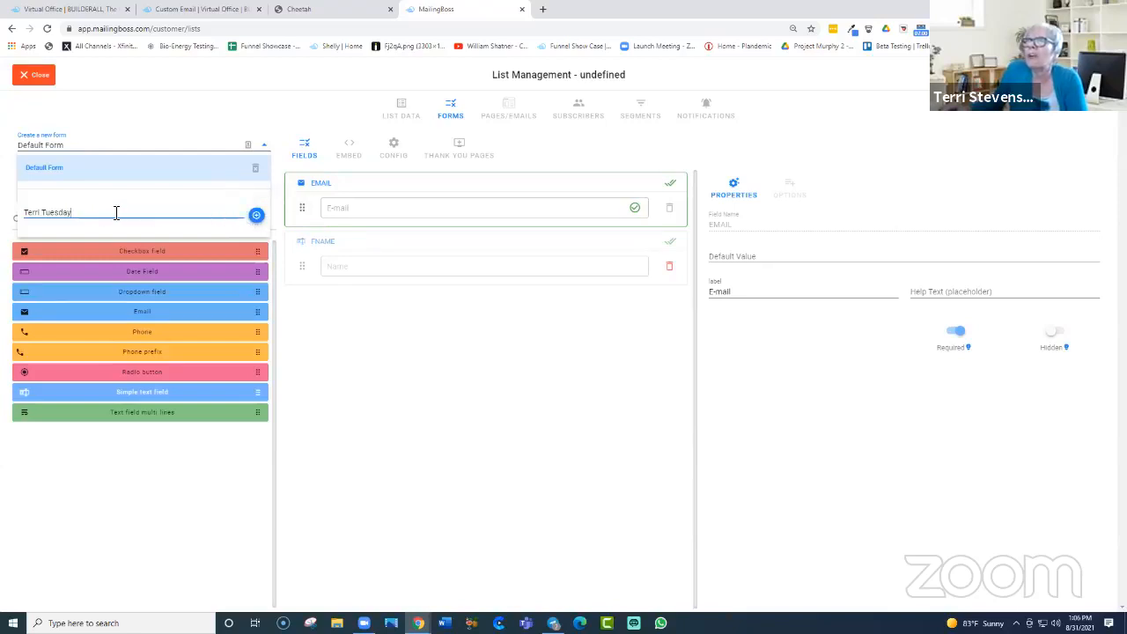
left_click(255, 215)
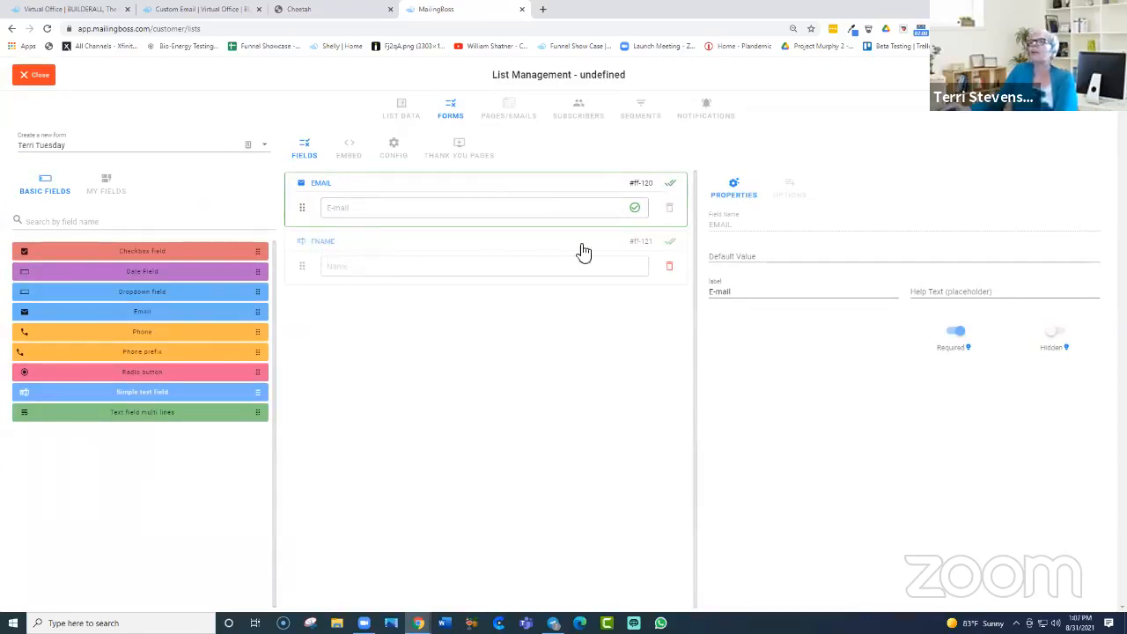
left_click(673, 247)
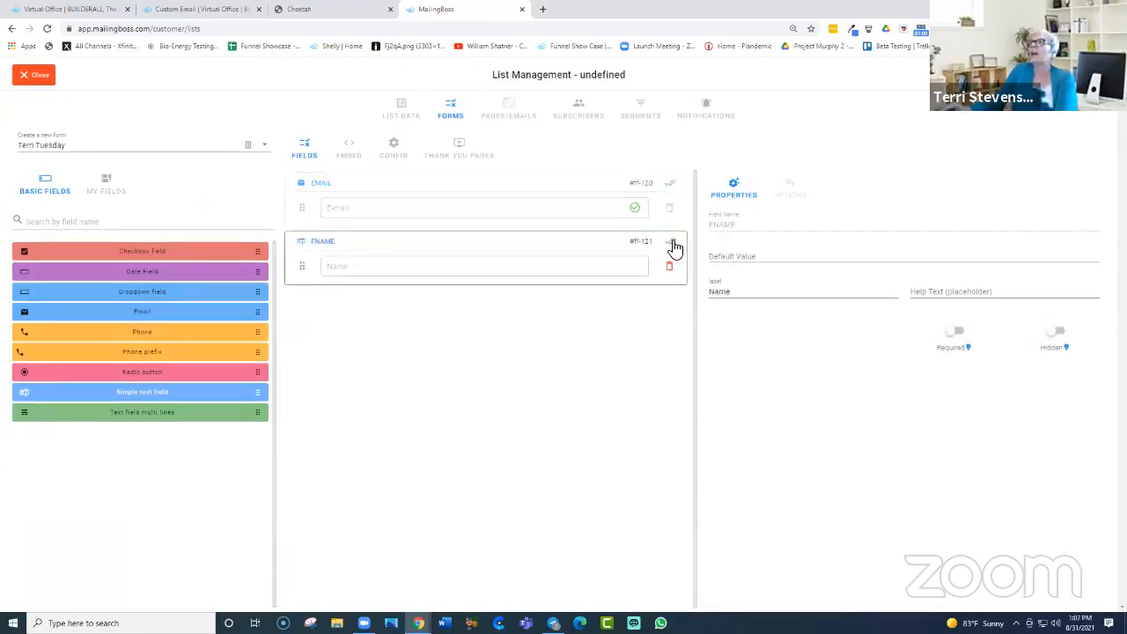
left_click(675, 184)
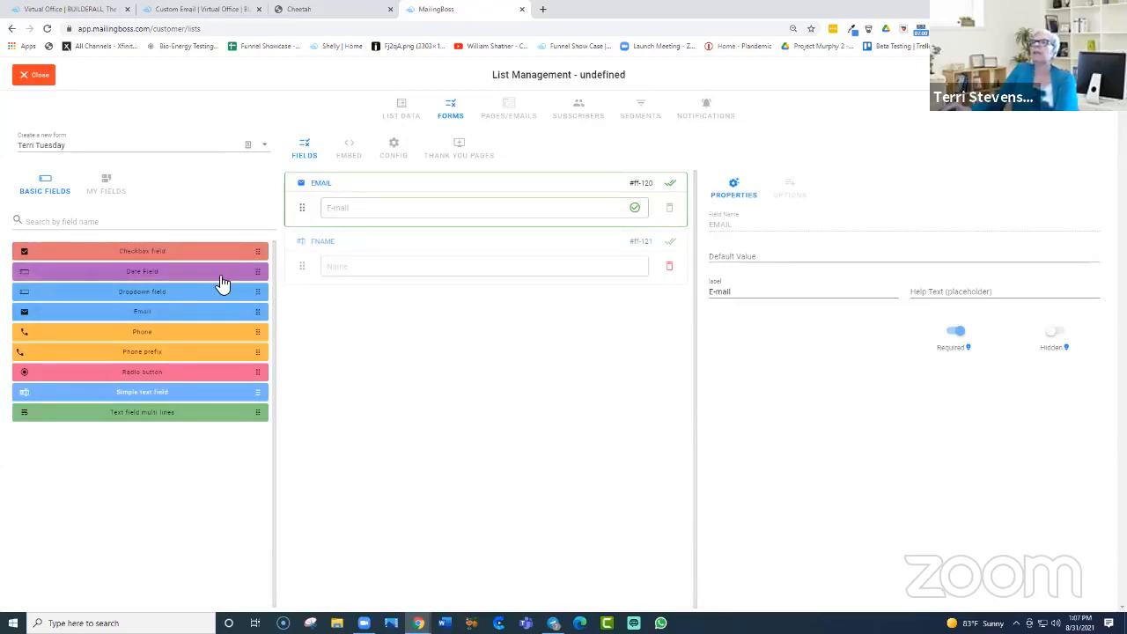
left_click_drag(258, 272, 382, 327)
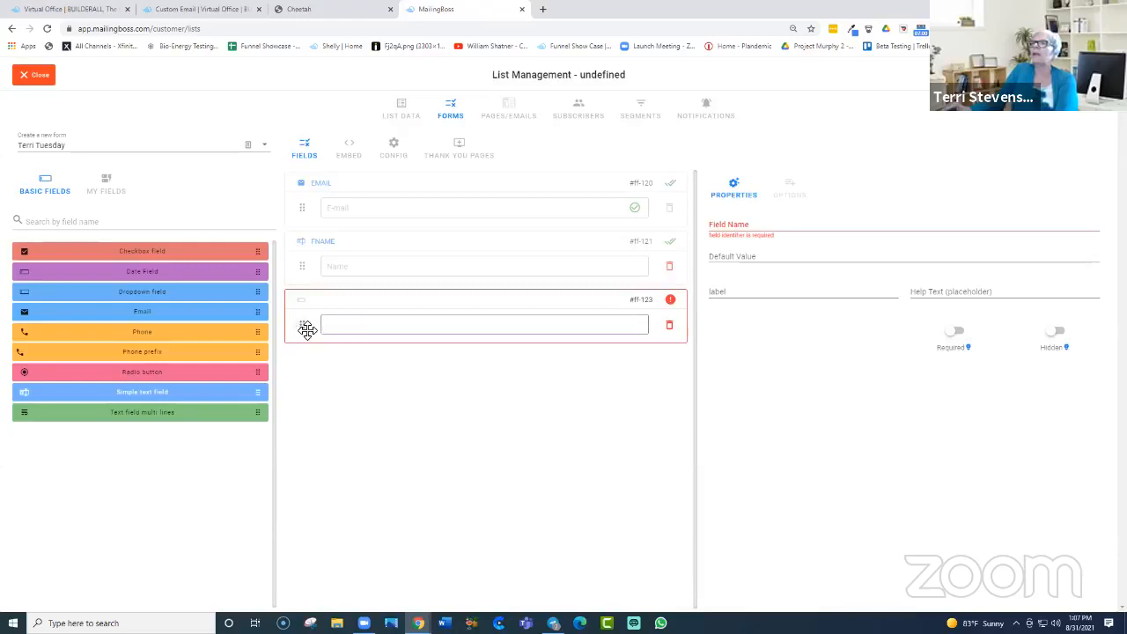
left_click(671, 327)
left_click(670, 327)
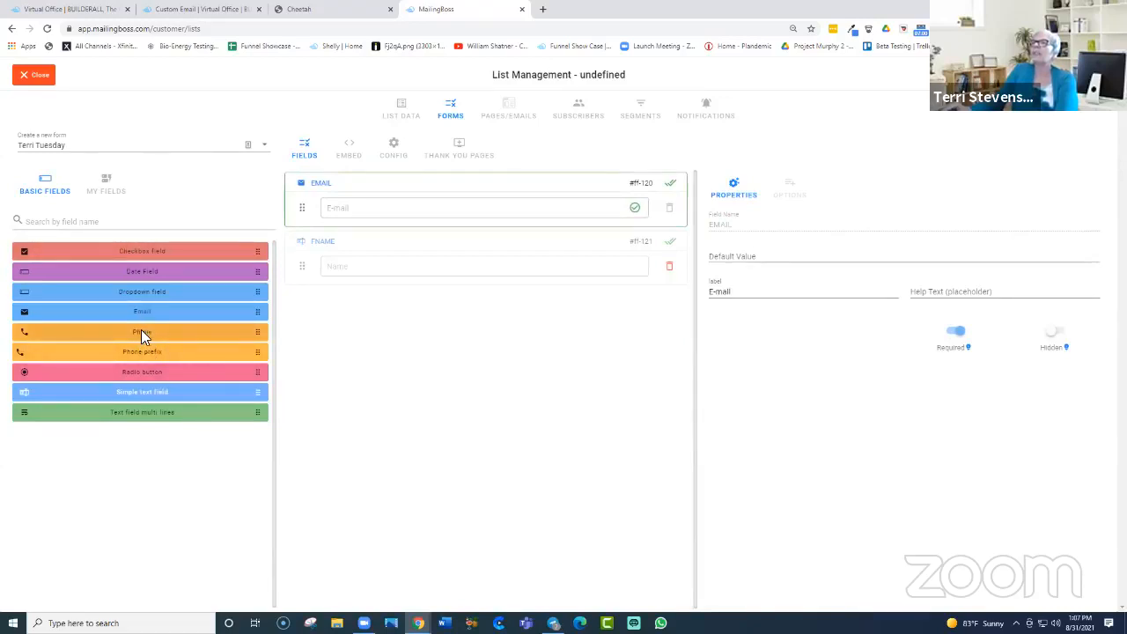
Step: Add Phone and Phone prefix fields below FNAME, placing PHONE above PHONEPREFIX
left_click_drag(255, 337, 492, 324)
left_click(492, 323)
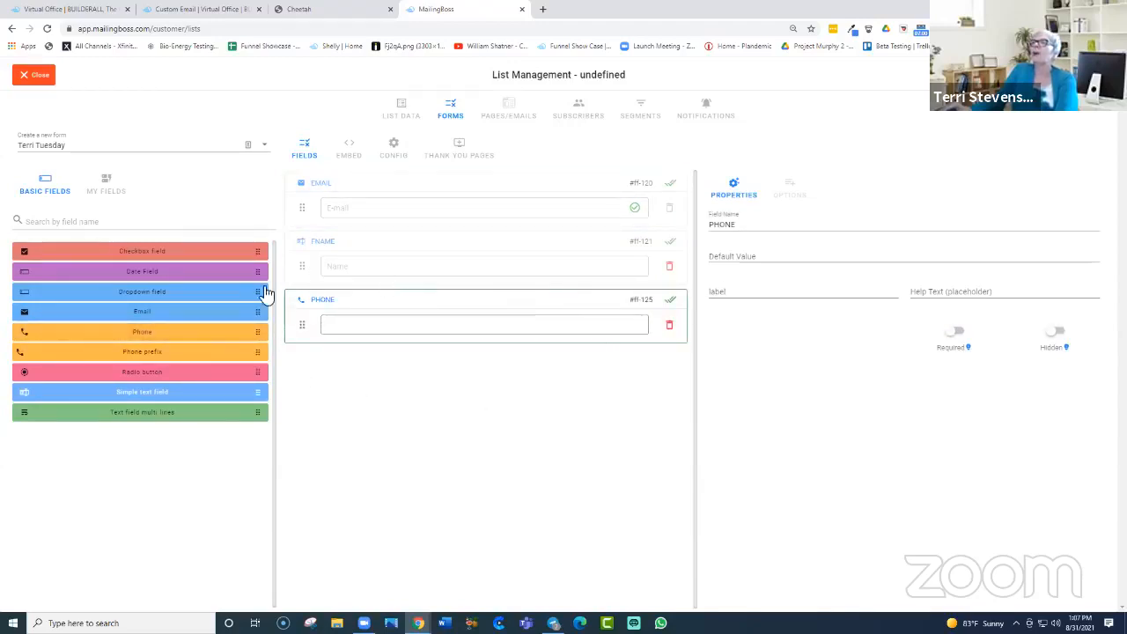
left_click_drag(262, 351, 392, 373)
left_click_drag(557, 477, 607, 462)
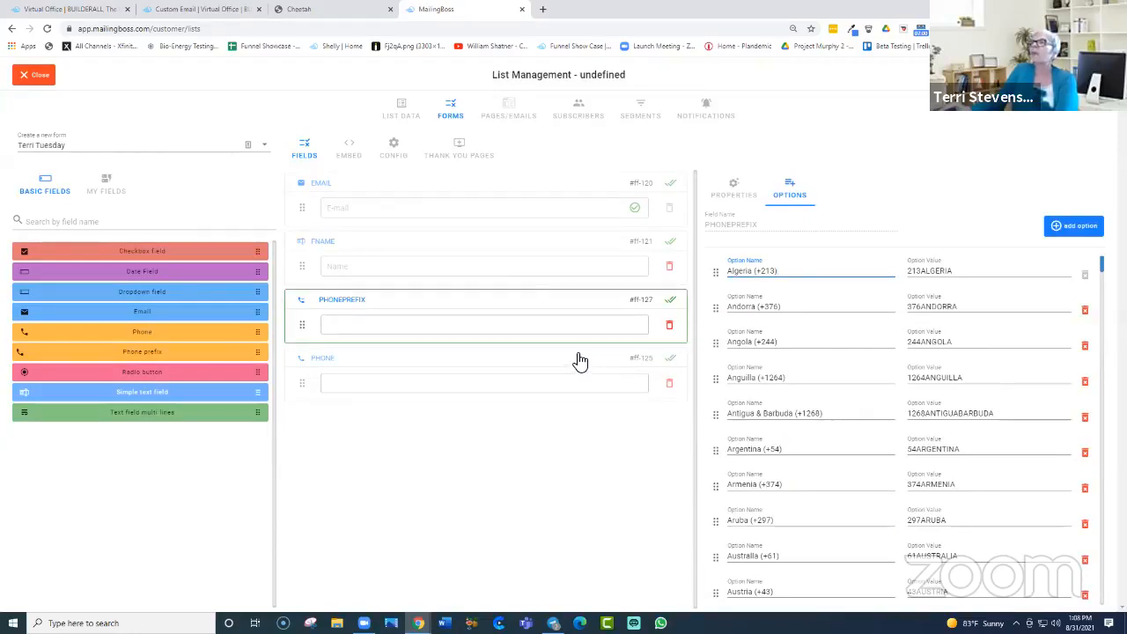
left_click_drag(579, 349, 599, 364)
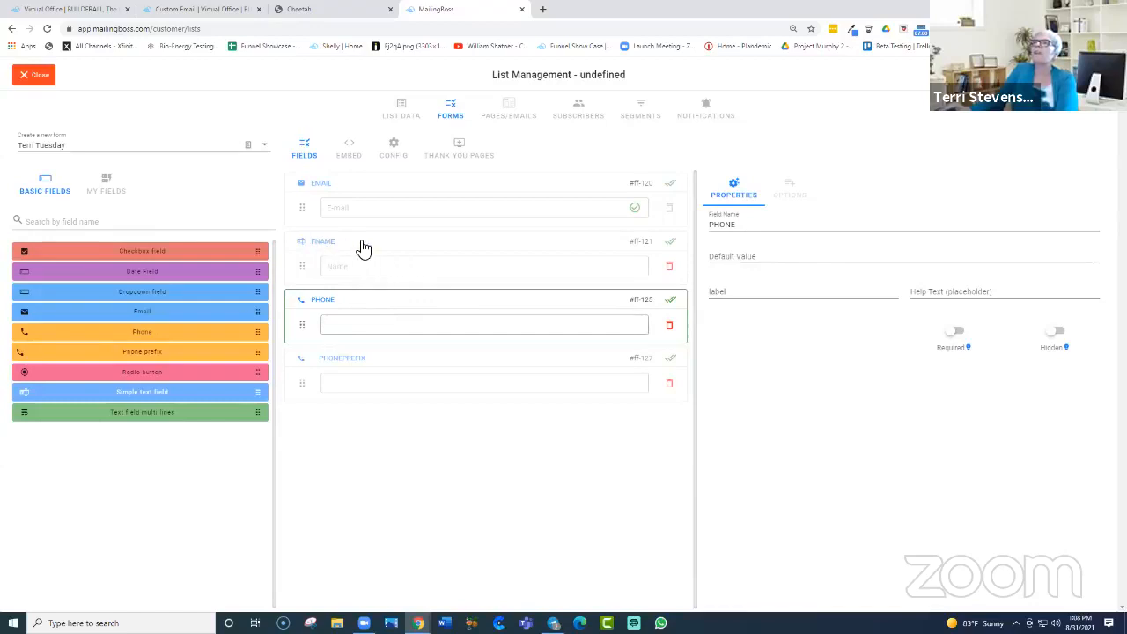
Step: Move FNAME above EMAIL and delete the PHONEPREFIX field
left_click(462, 249)
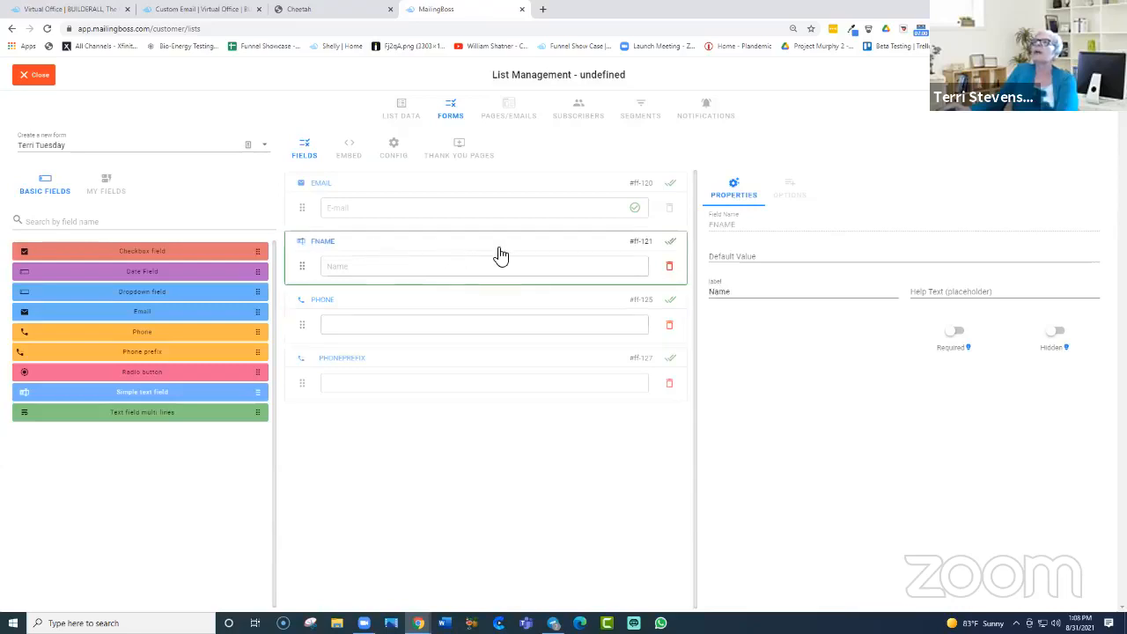
left_click_drag(498, 235, 493, 216)
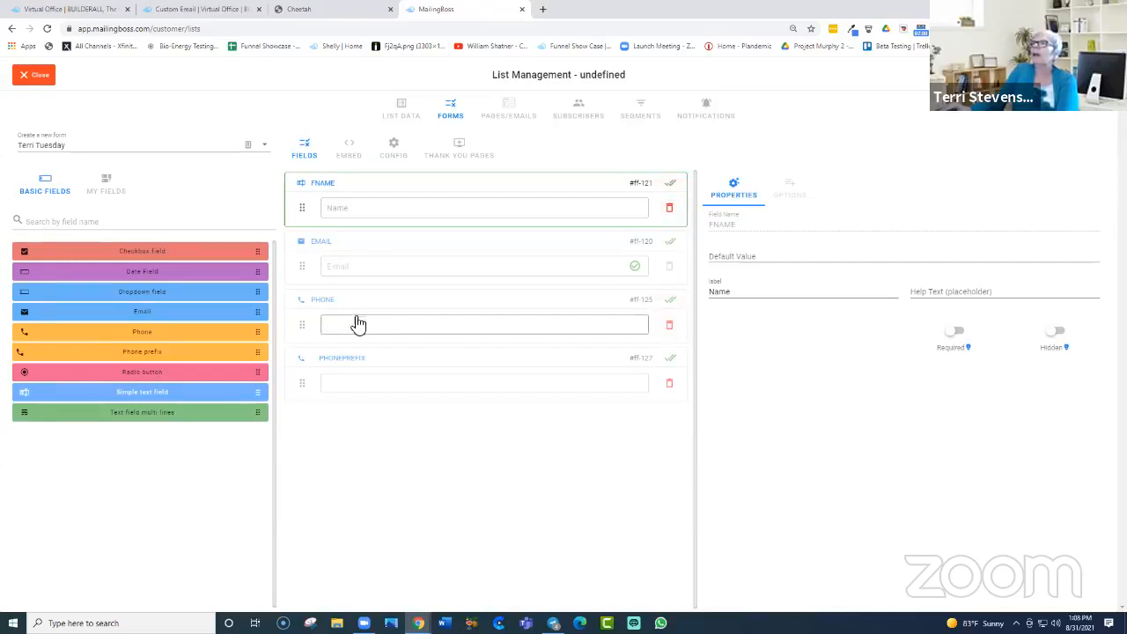
left_click(670, 365)
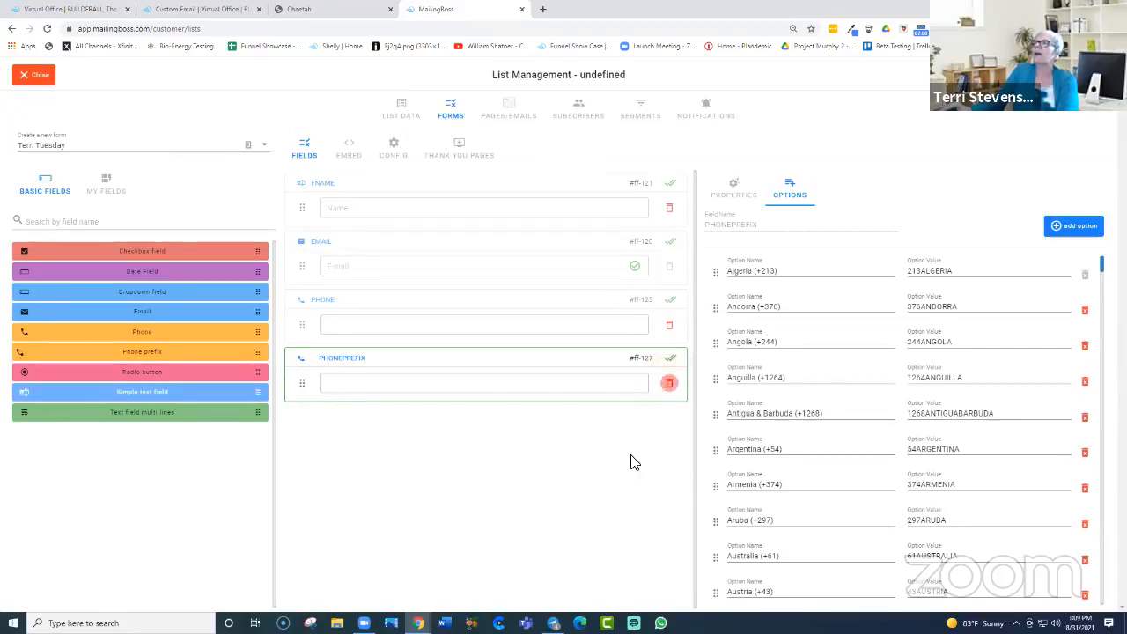
left_click(671, 386)
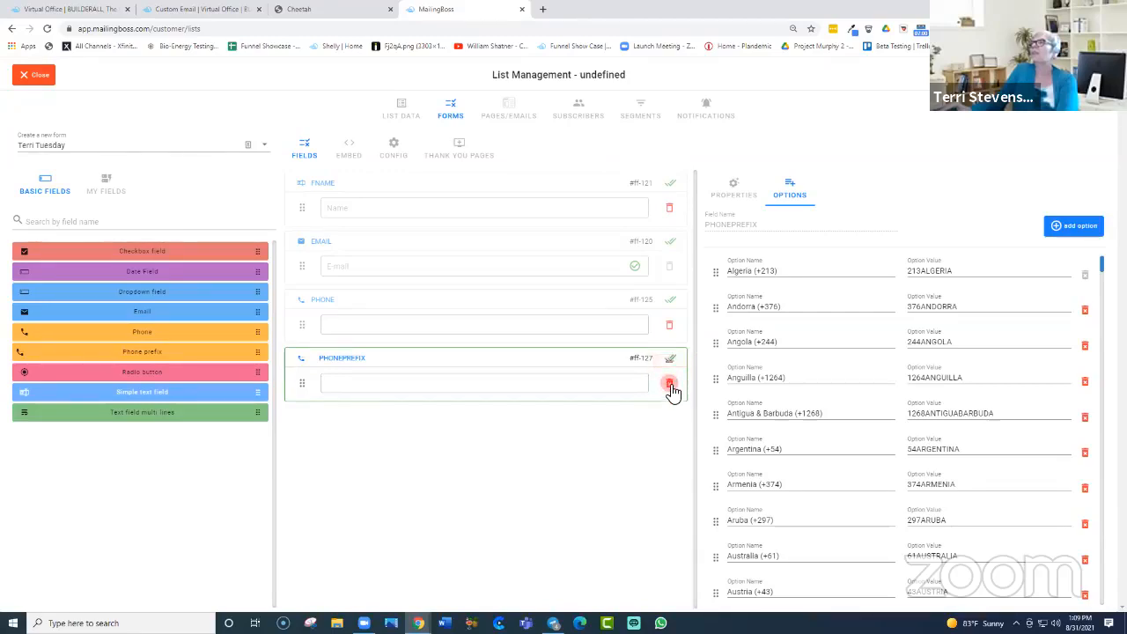
left_click(670, 385)
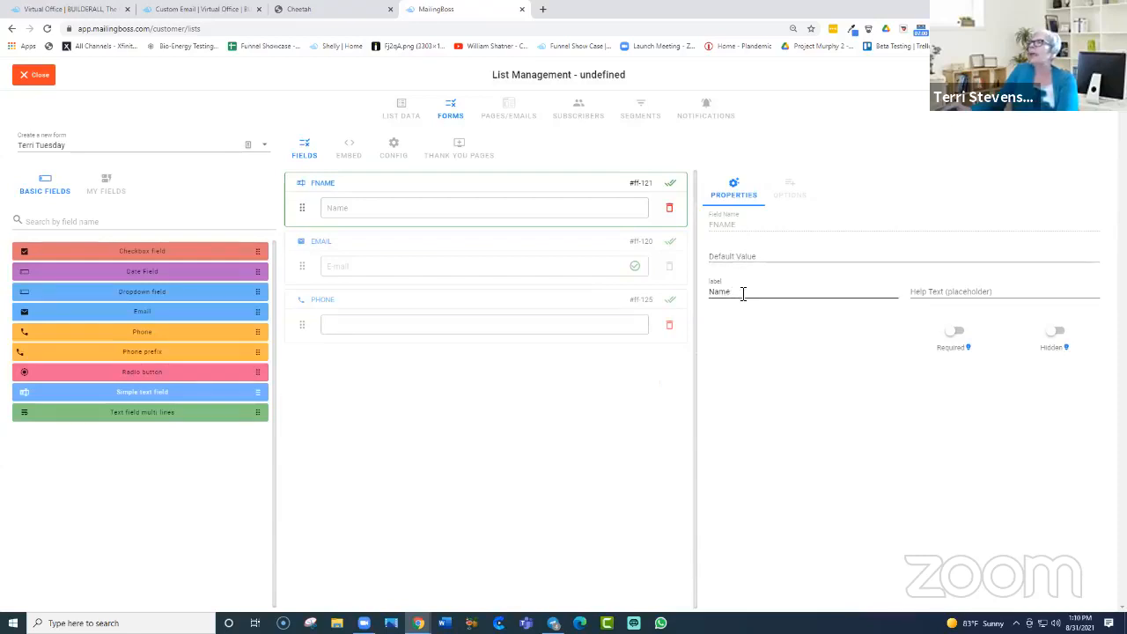
Step: Switch on Required for FNAME, toggling Hidden on and back off so it stays visible
left_click(997, 292)
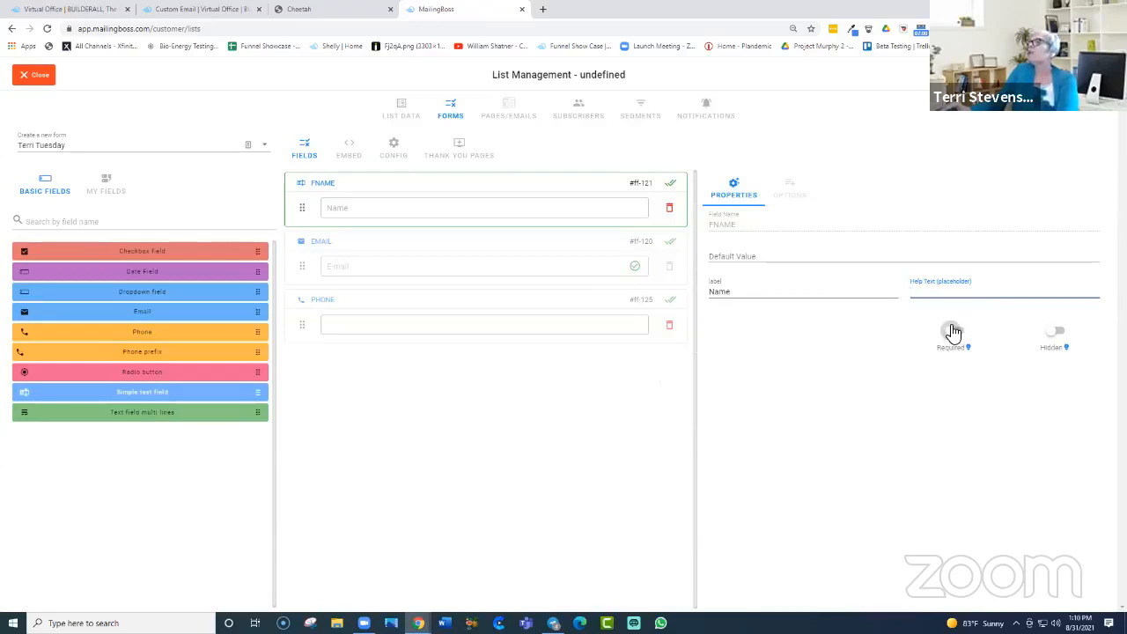
left_click(954, 332)
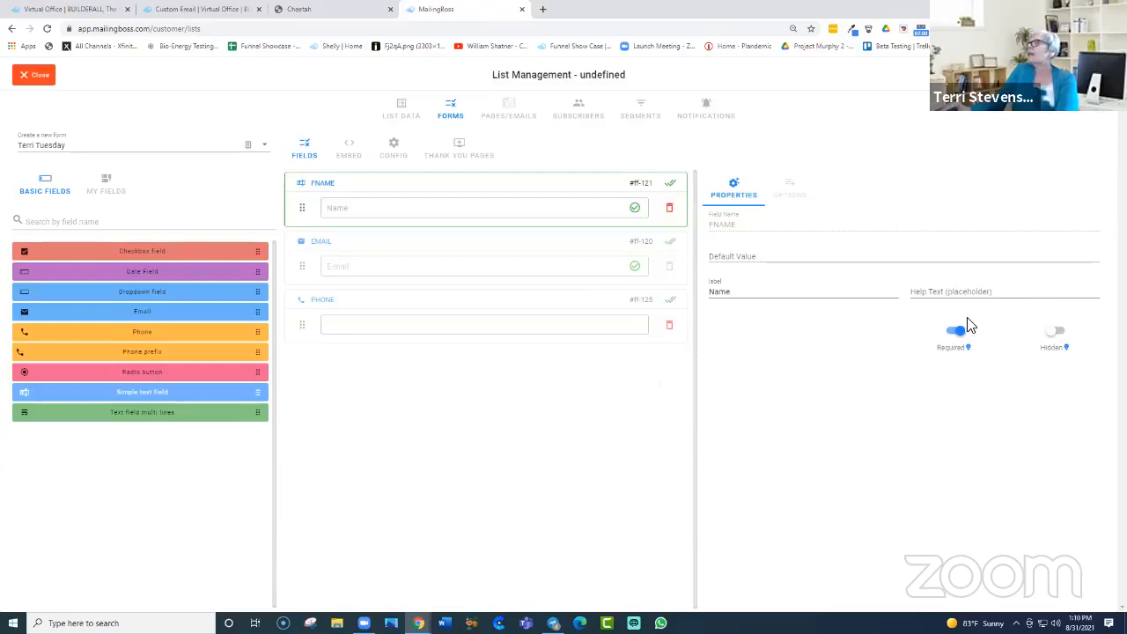
left_click(1056, 335)
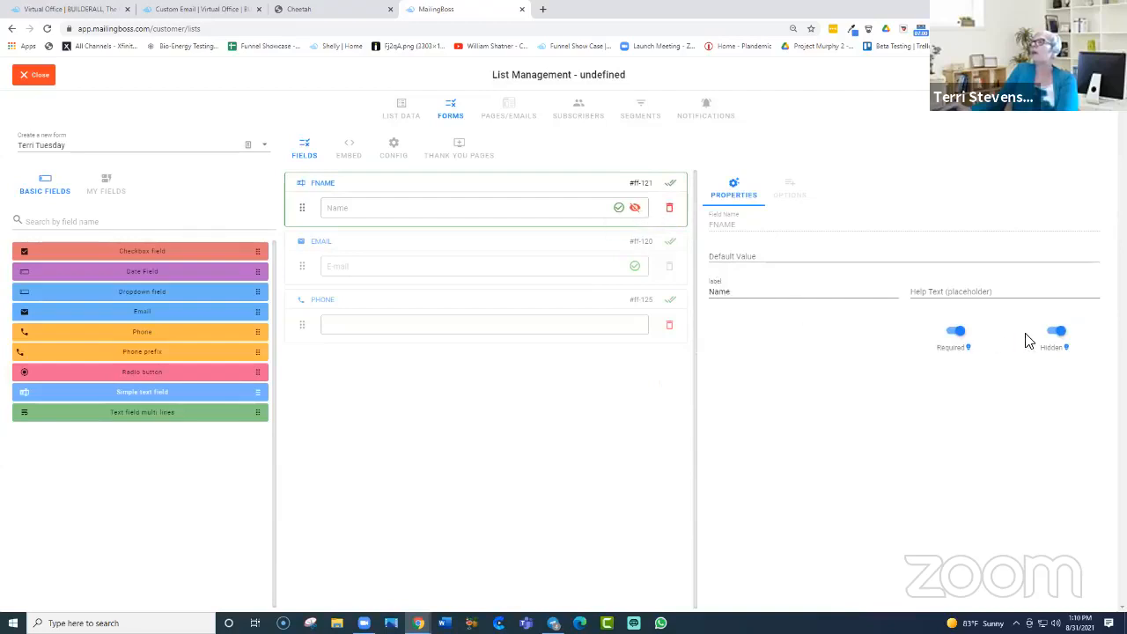
left_click(1058, 340)
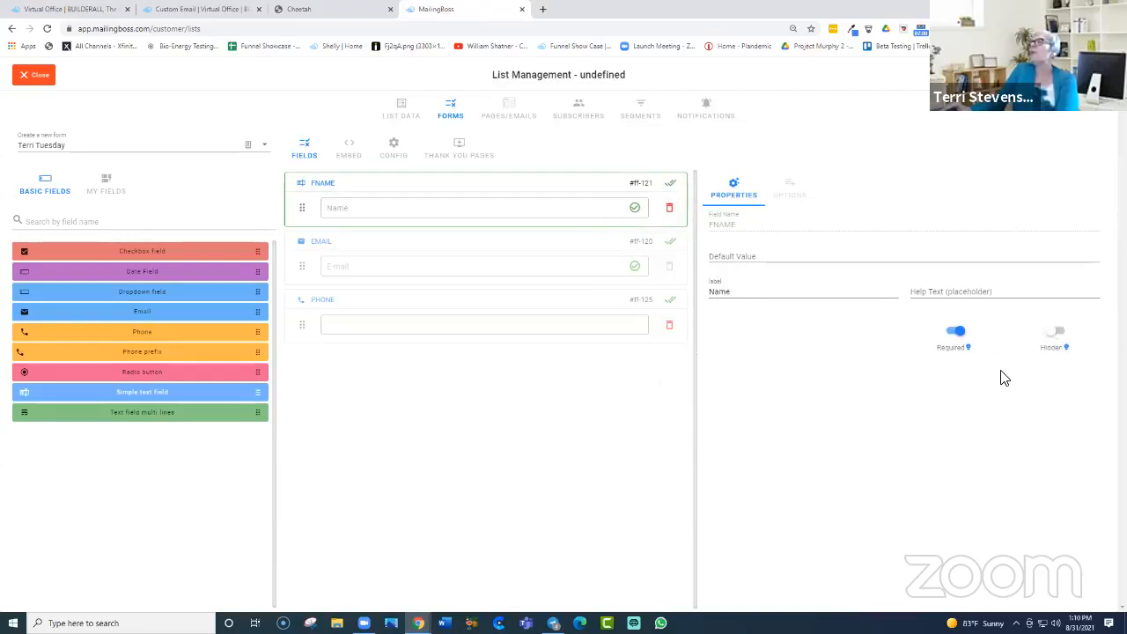
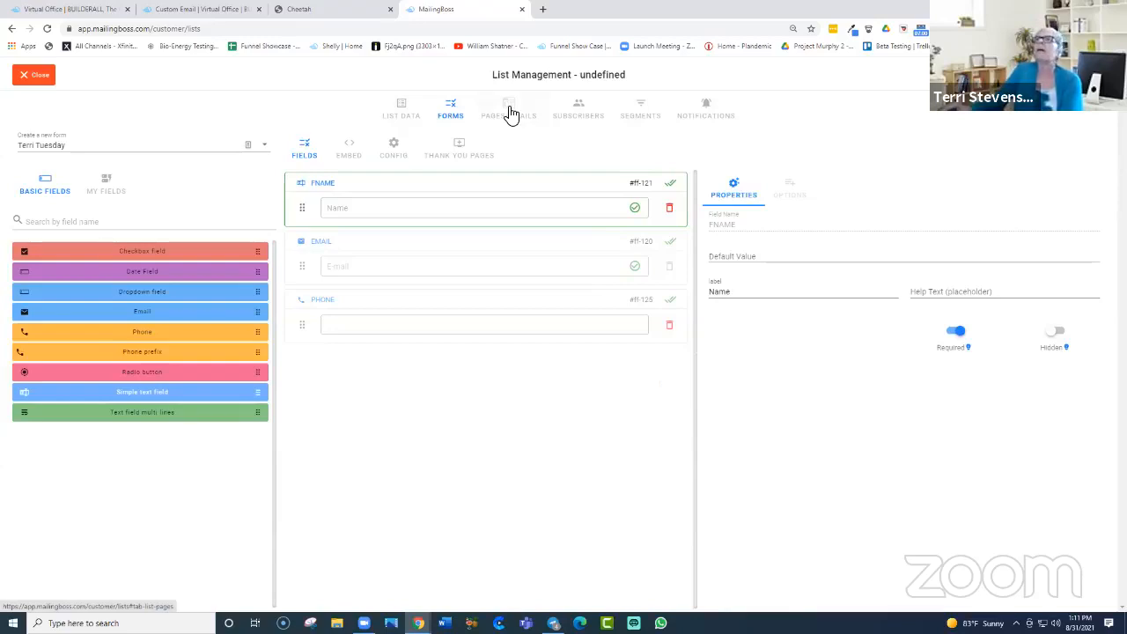
Step: Open the Unsubscribe confirm email from the list's email templates and close it unchanged
left_click(509, 112)
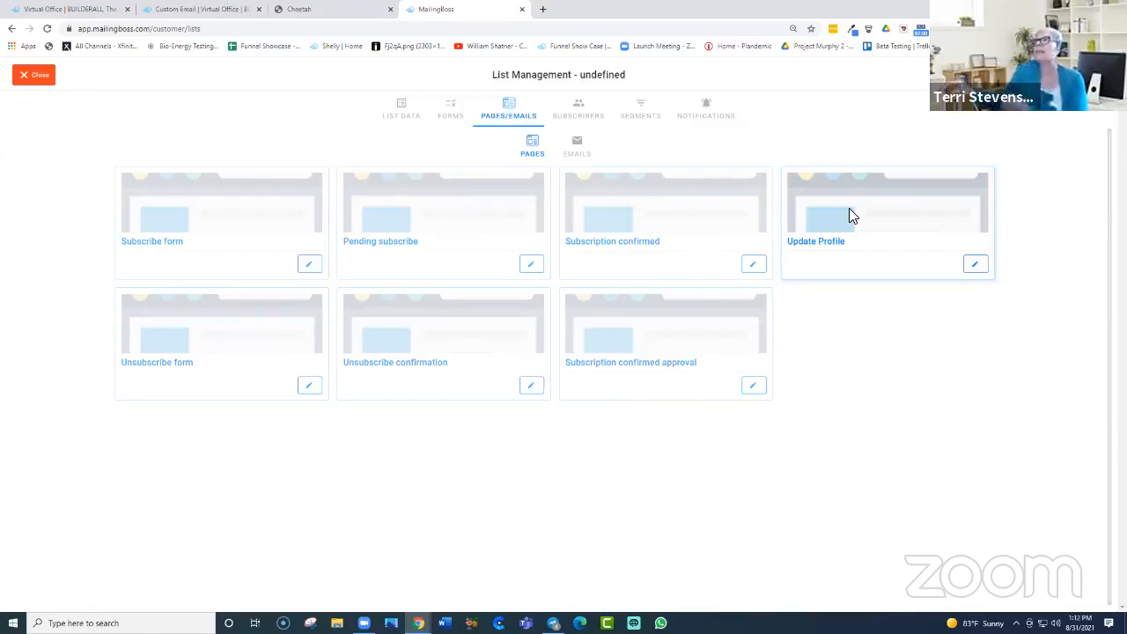
left_click(576, 150)
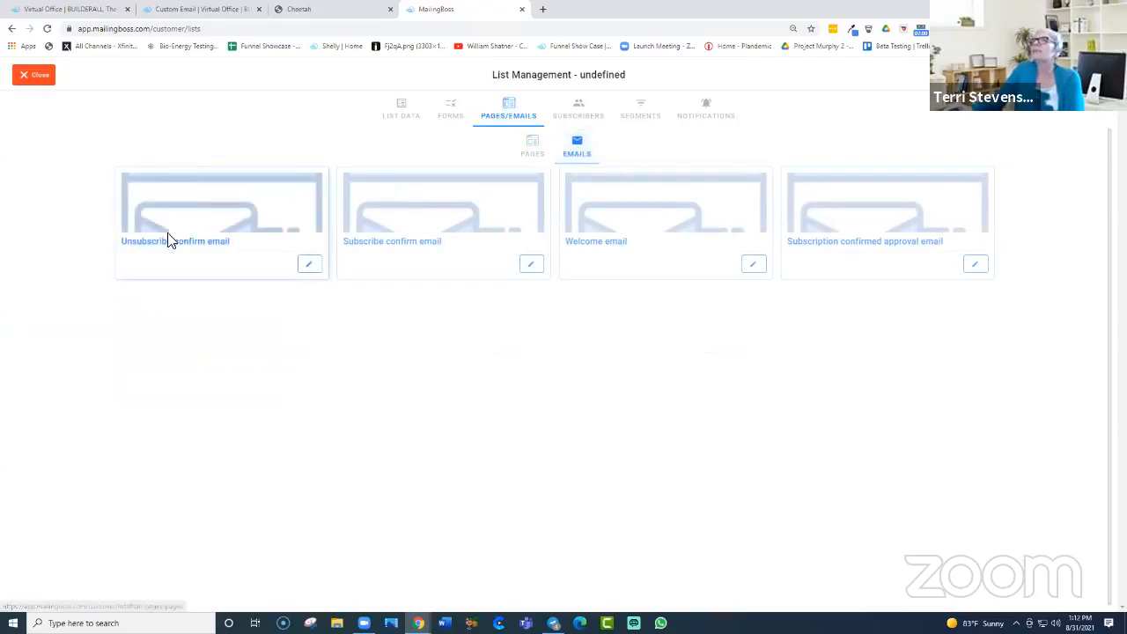
left_click(308, 263)
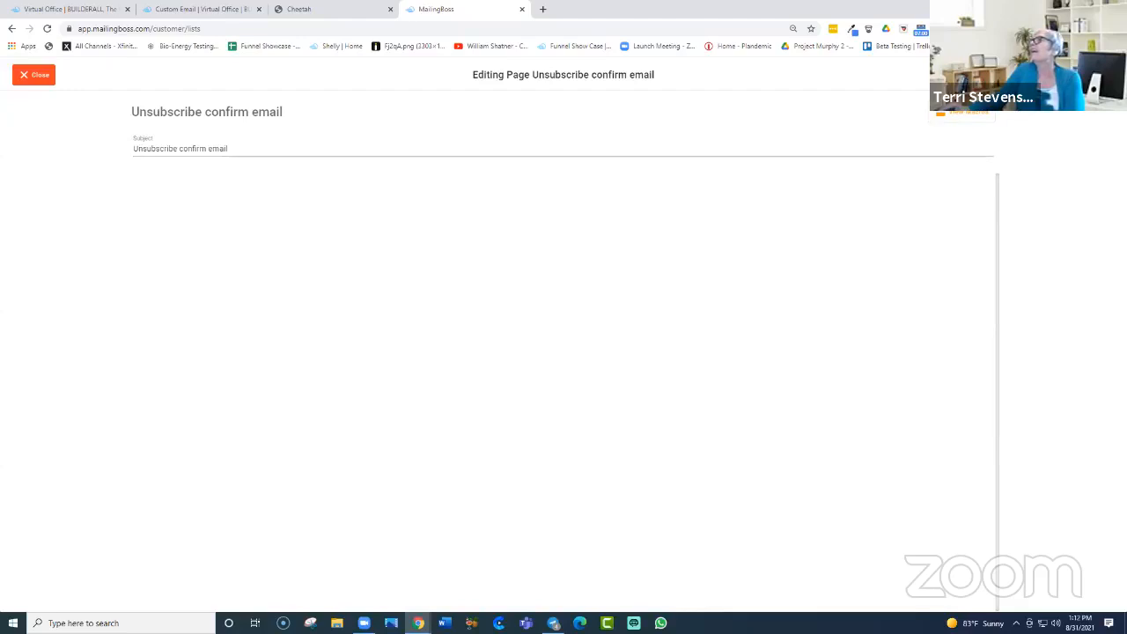
left_click(31, 78)
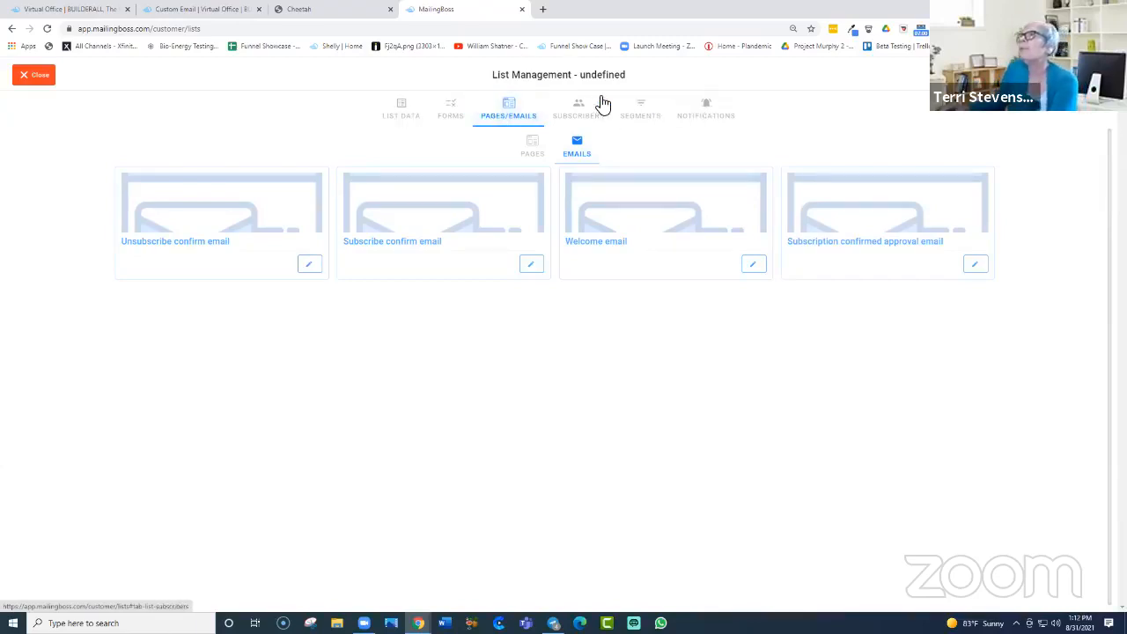
Step: Add a new subscriber on Default Form tagged 30-min and enter the contact's e-mail address
left_click(588, 115)
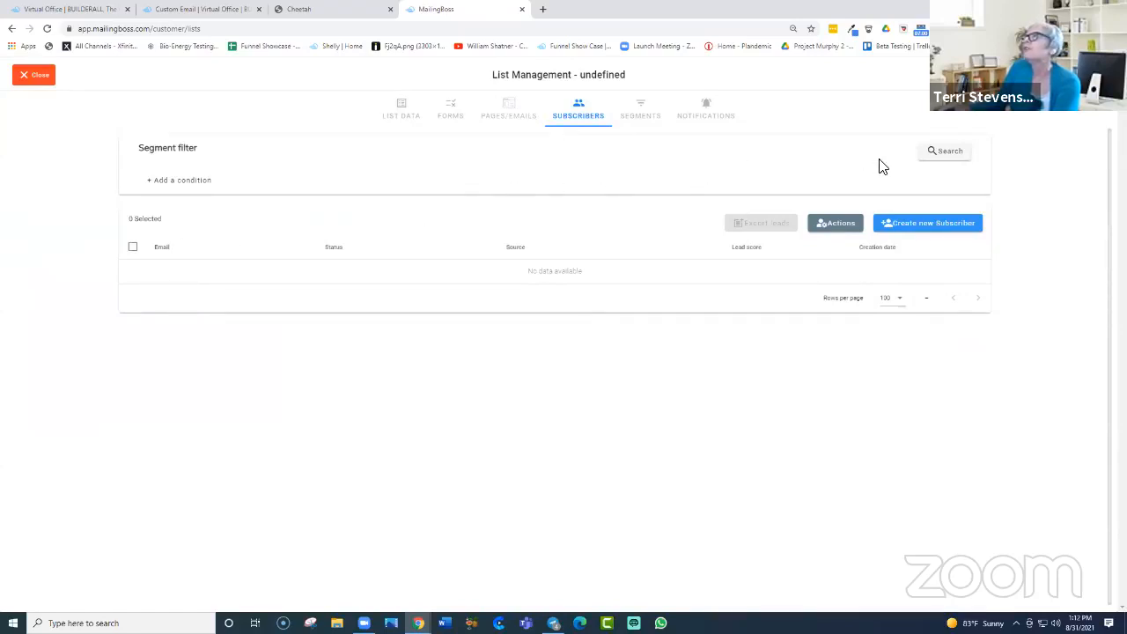
left_click(942, 225)
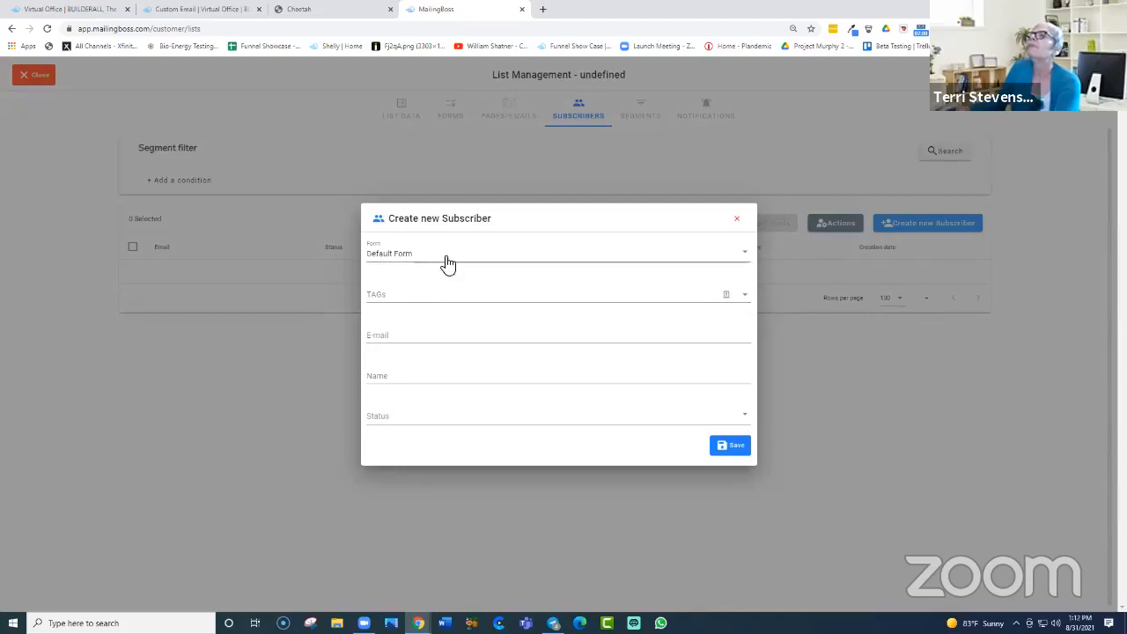
left_click(748, 255)
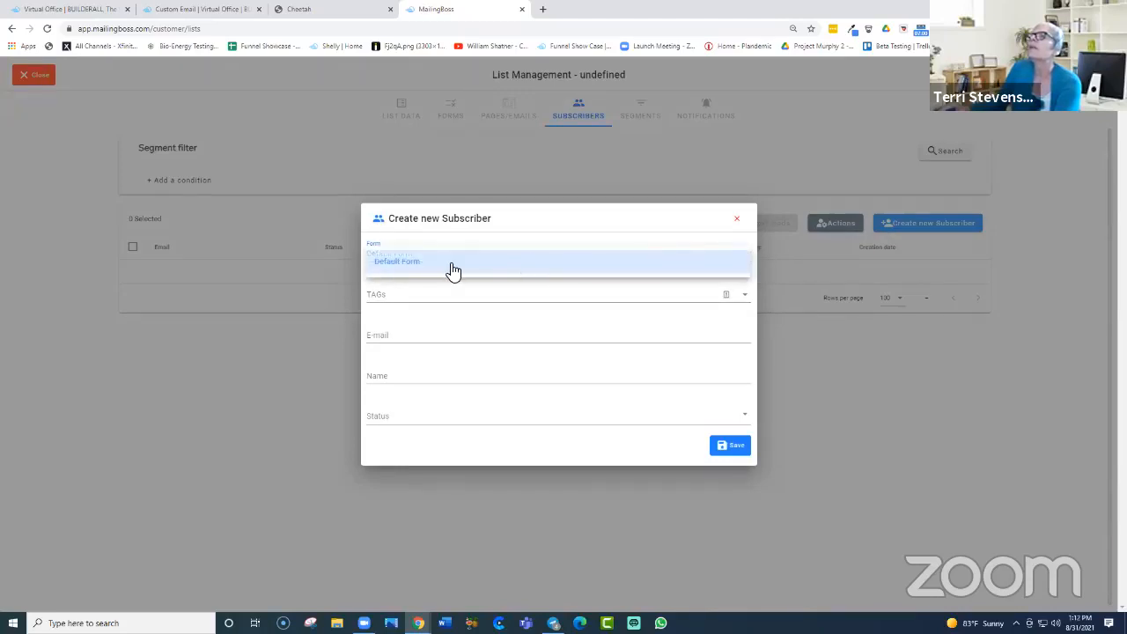
left_click(447, 267)
left_click(419, 295)
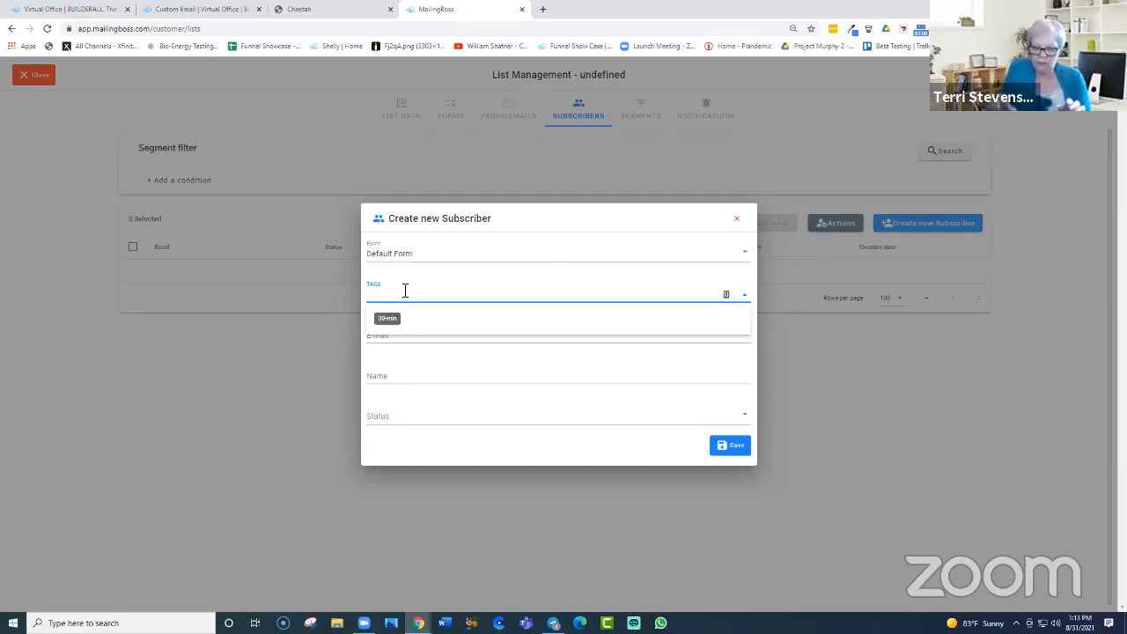
left_click(388, 315)
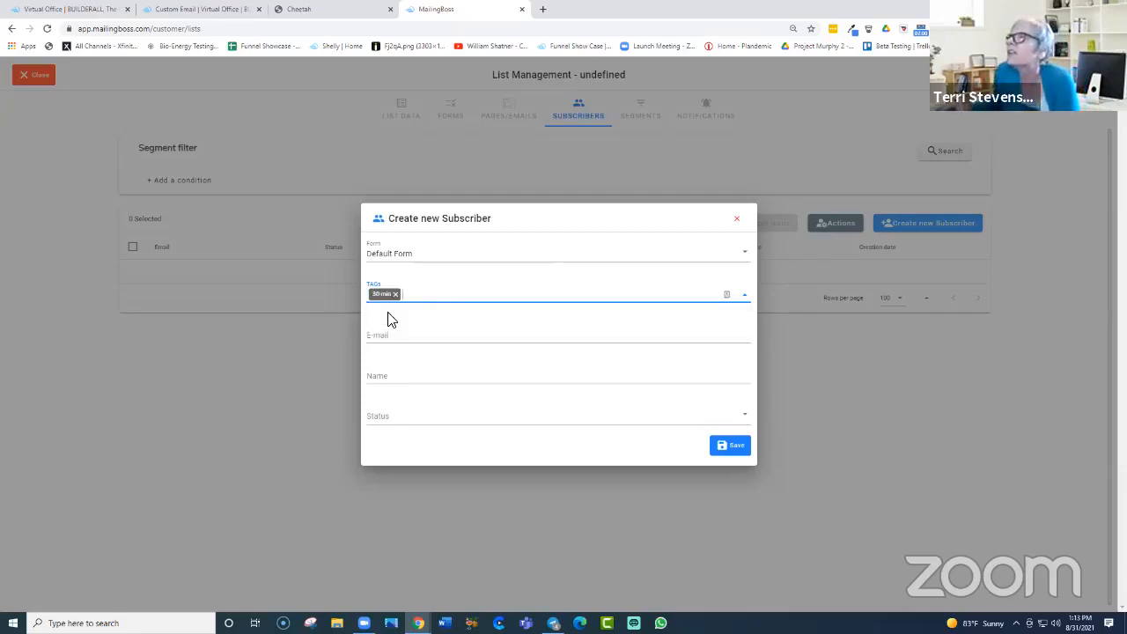
left_click(401, 337)
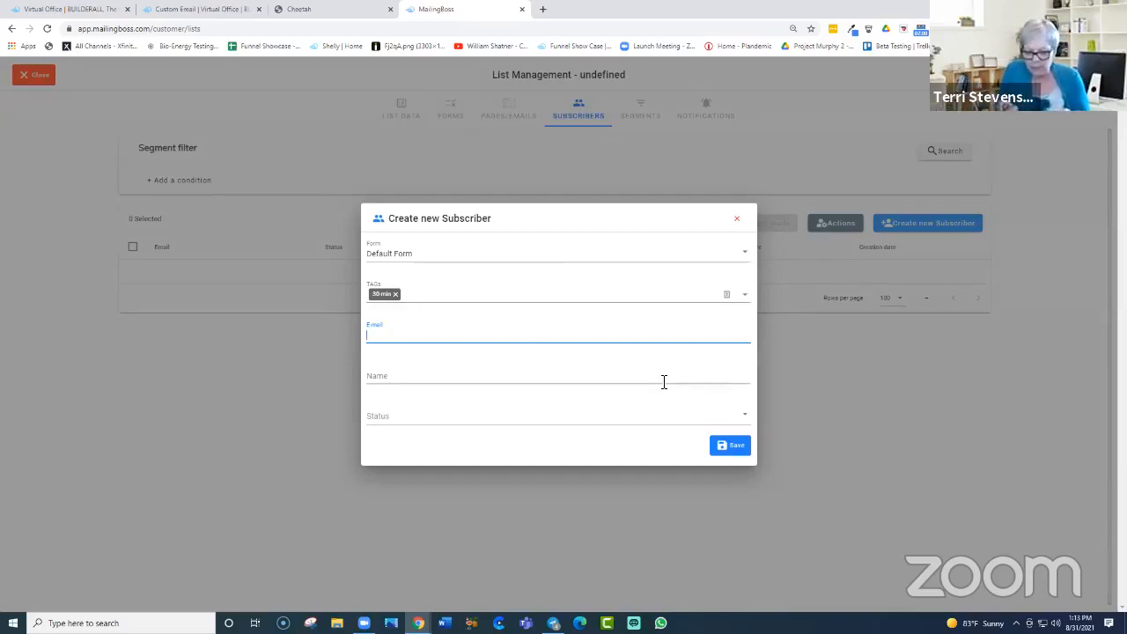
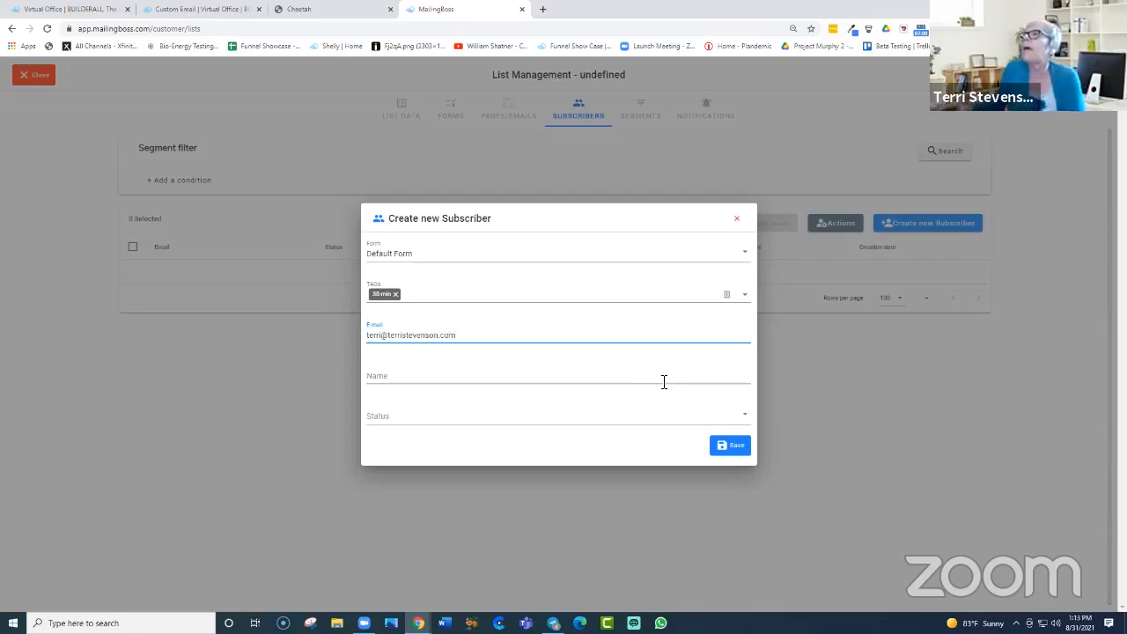
Step: Enter the subscriber's first name, set status to Confirmed, and save the subscriber
left_click(434, 376)
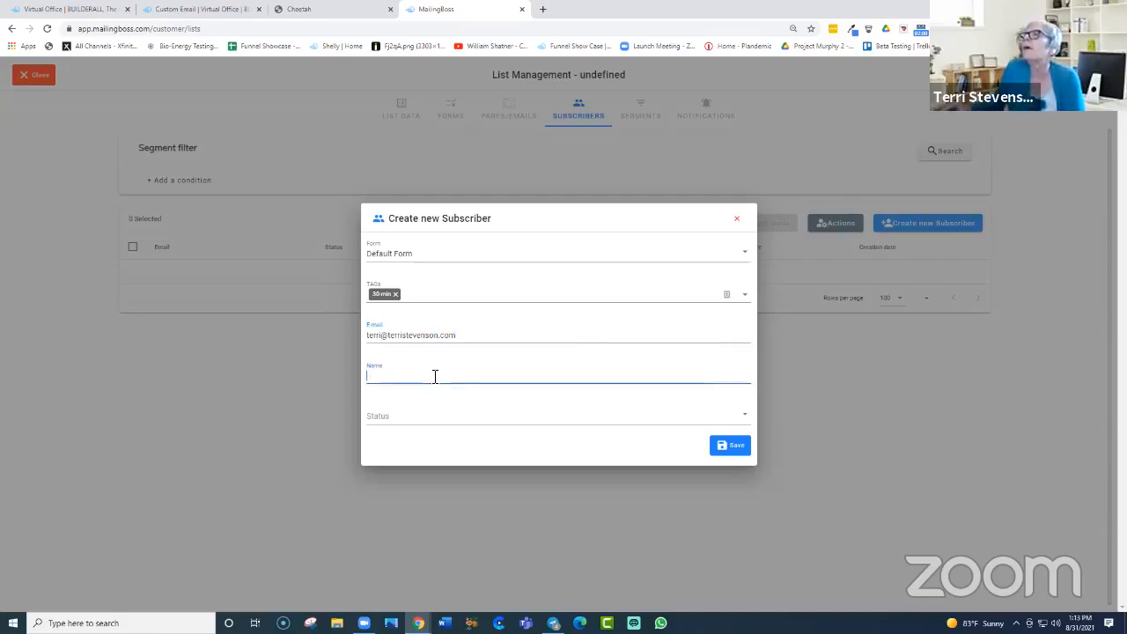
type("Terri")
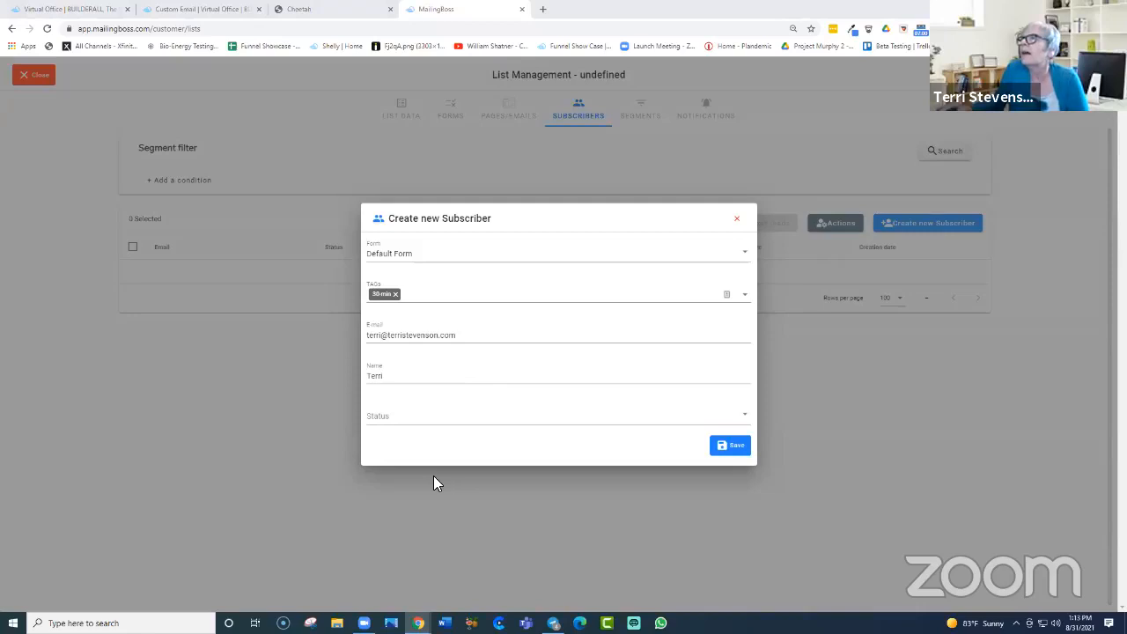
left_click(395, 415)
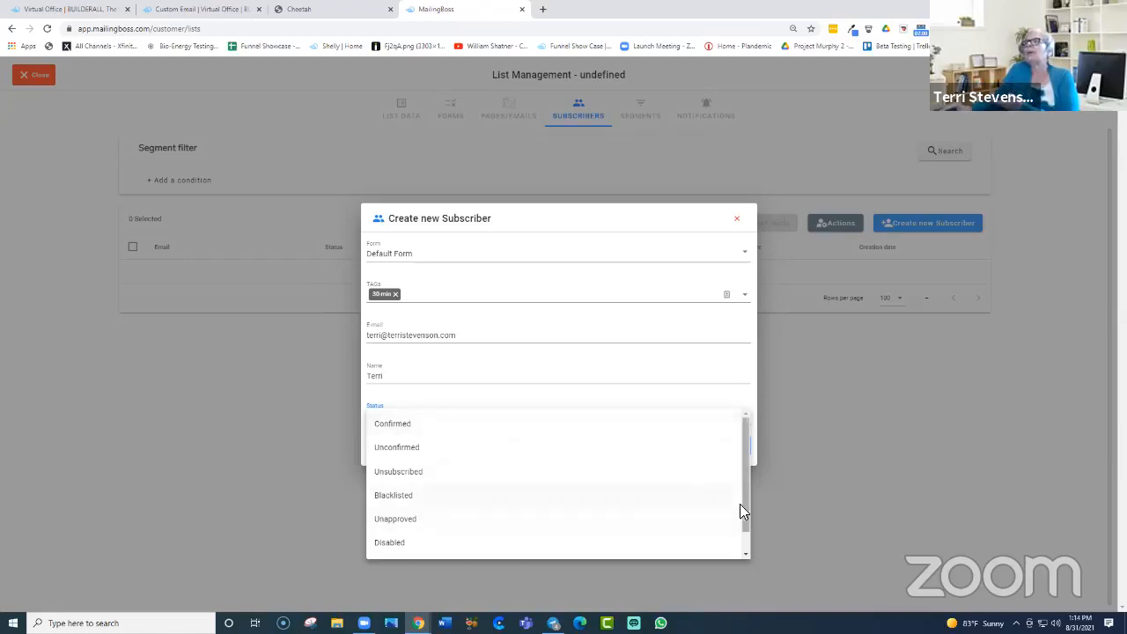
left_click_drag(745, 512, 748, 489)
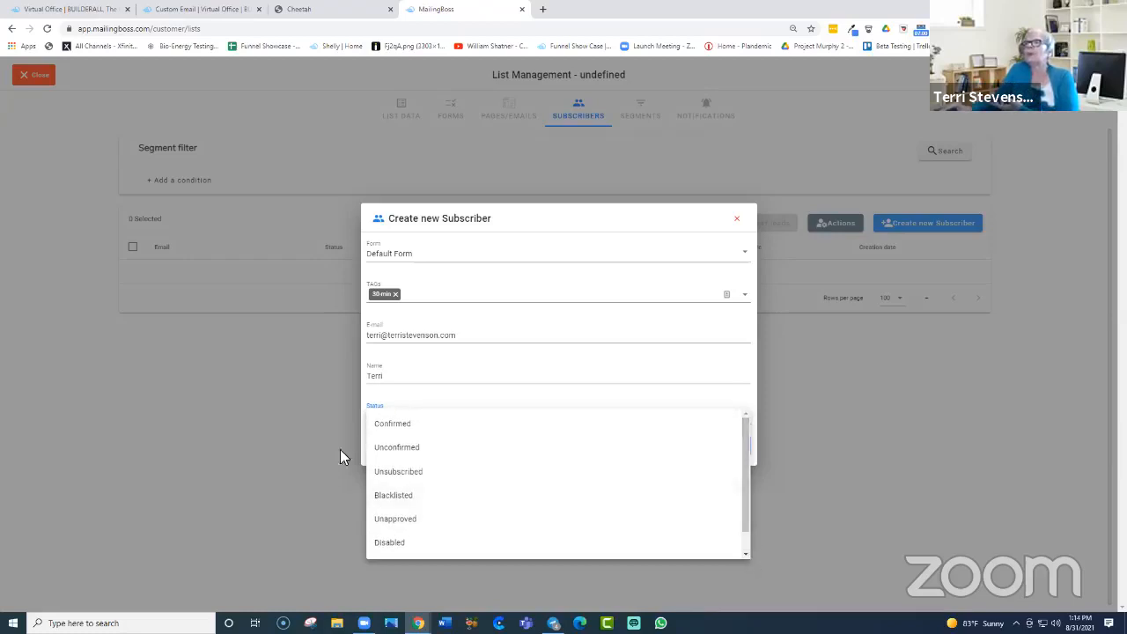
left_click(404, 432)
left_click(739, 446)
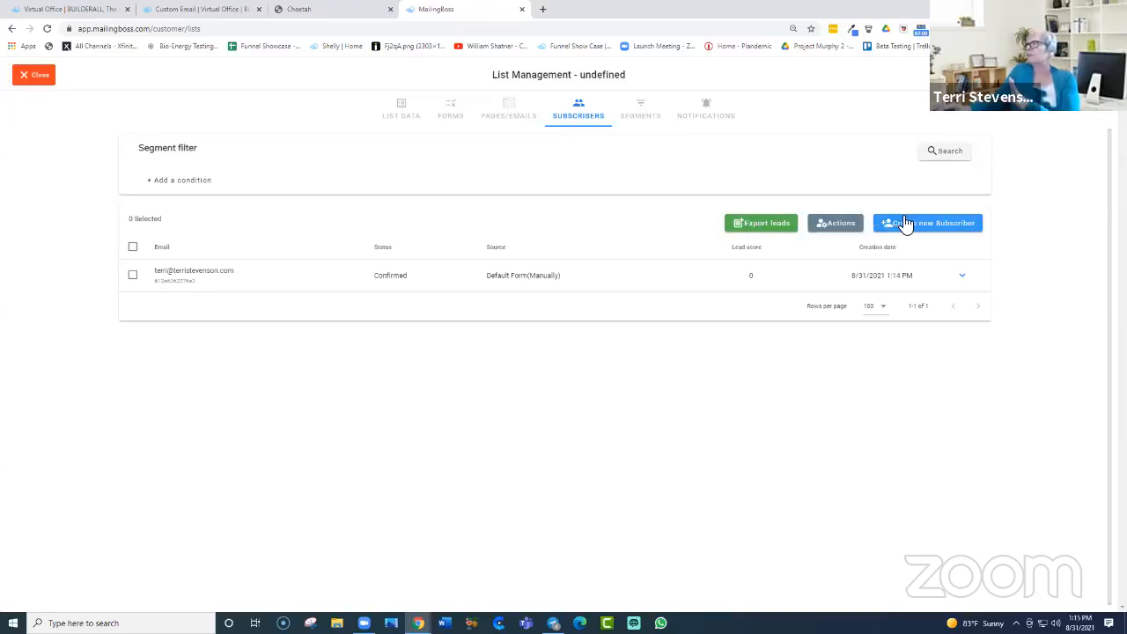
left_click(832, 225)
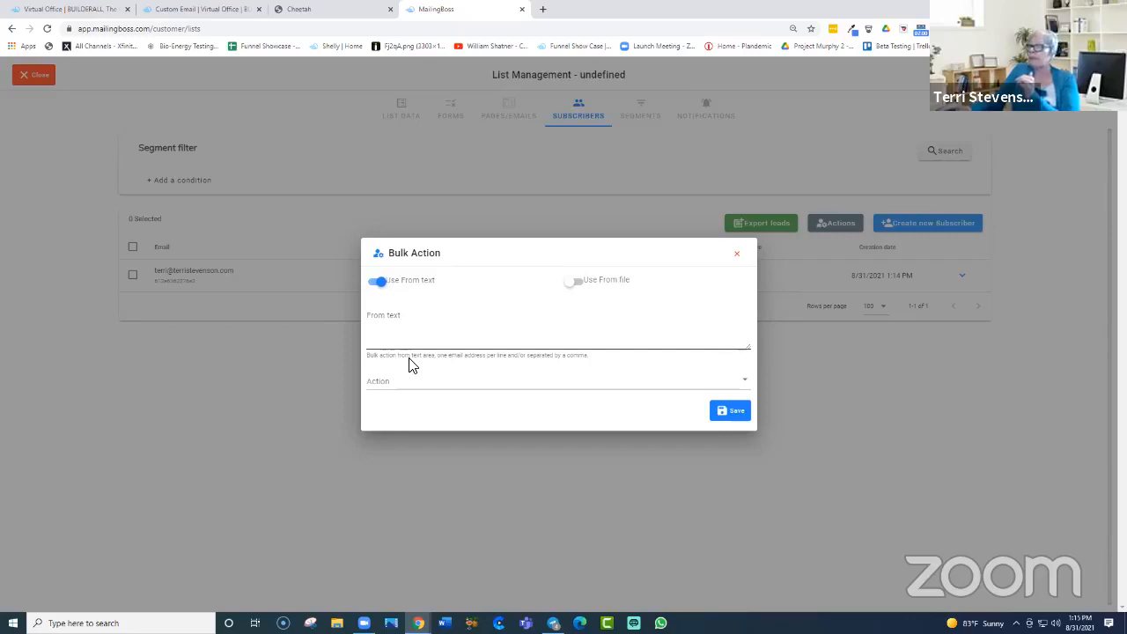
left_click(746, 385)
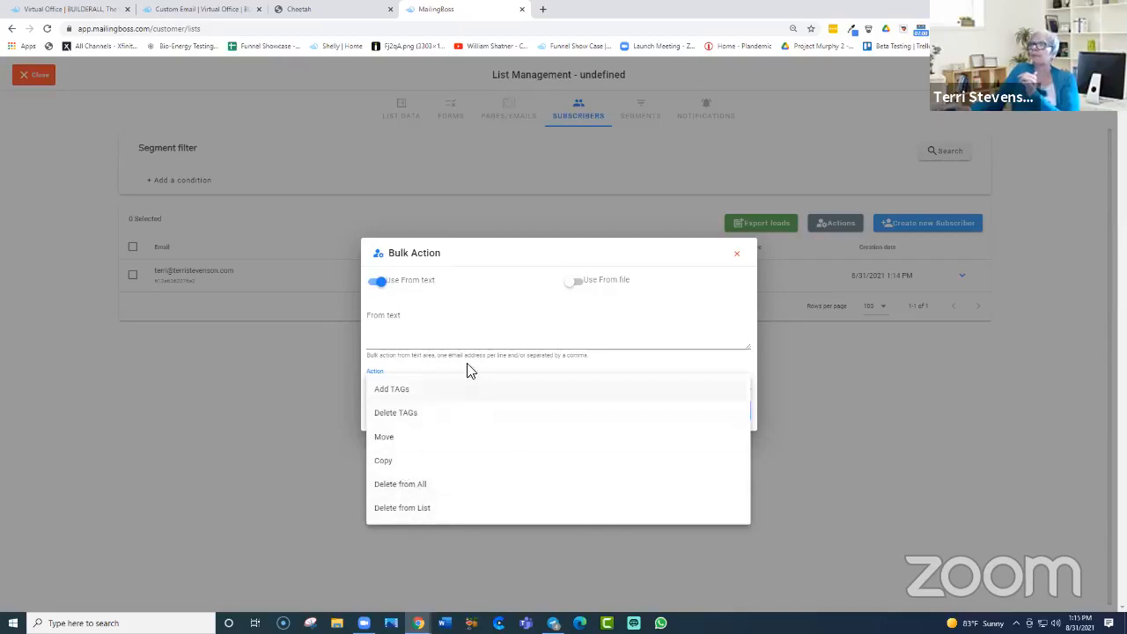
left_click(416, 319)
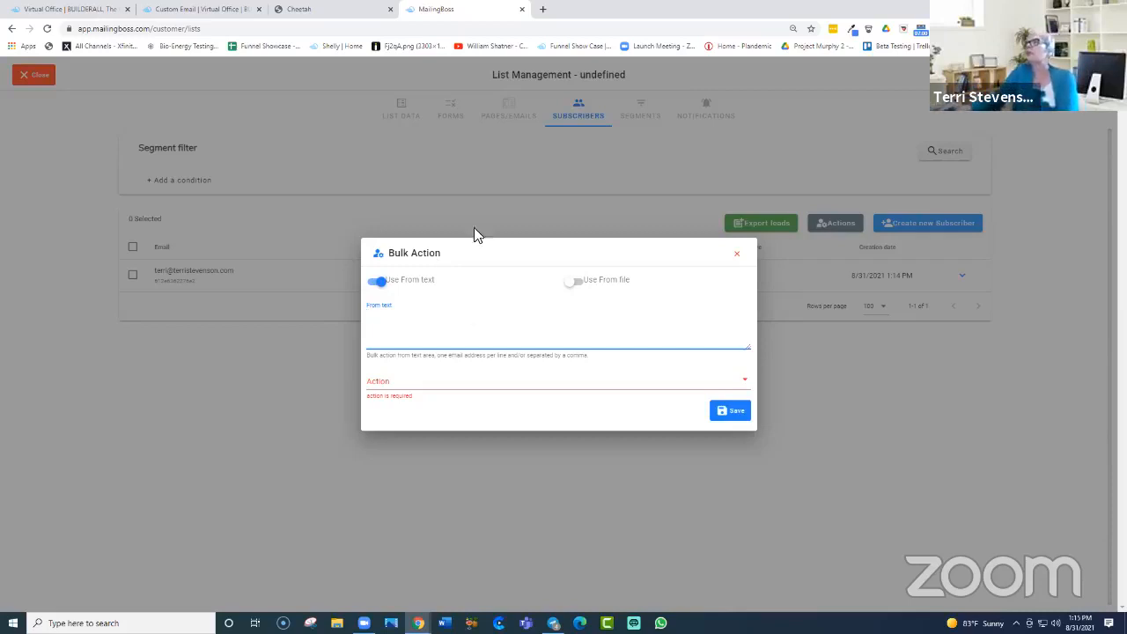
left_click(737, 256)
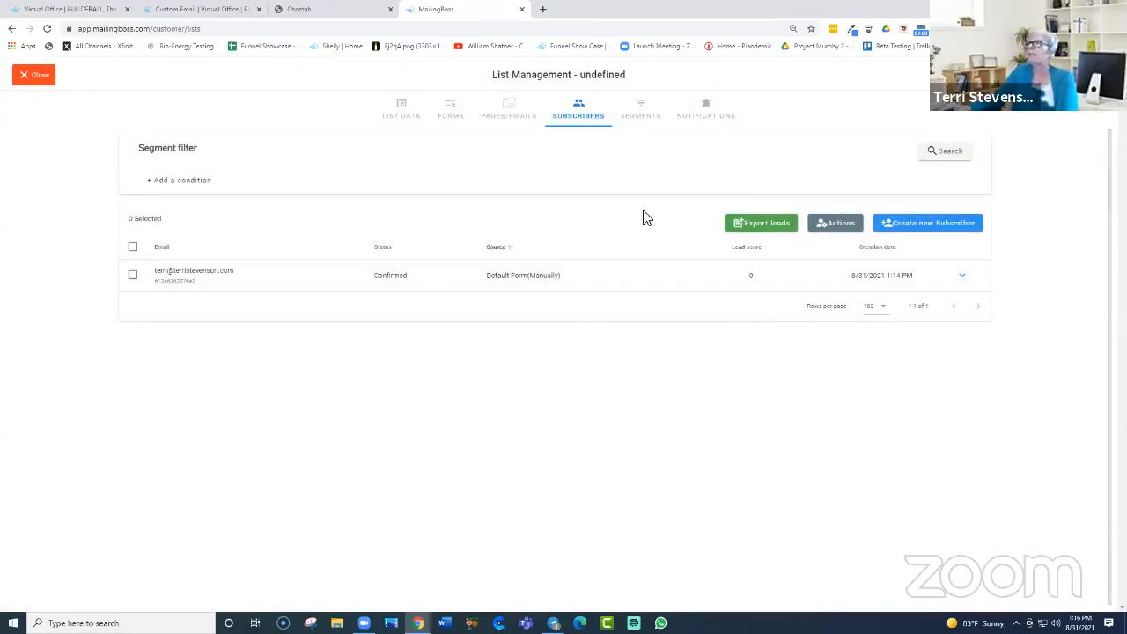
Step: Go from the empty Segments tab to the list's Notifications settings
left_click(640, 112)
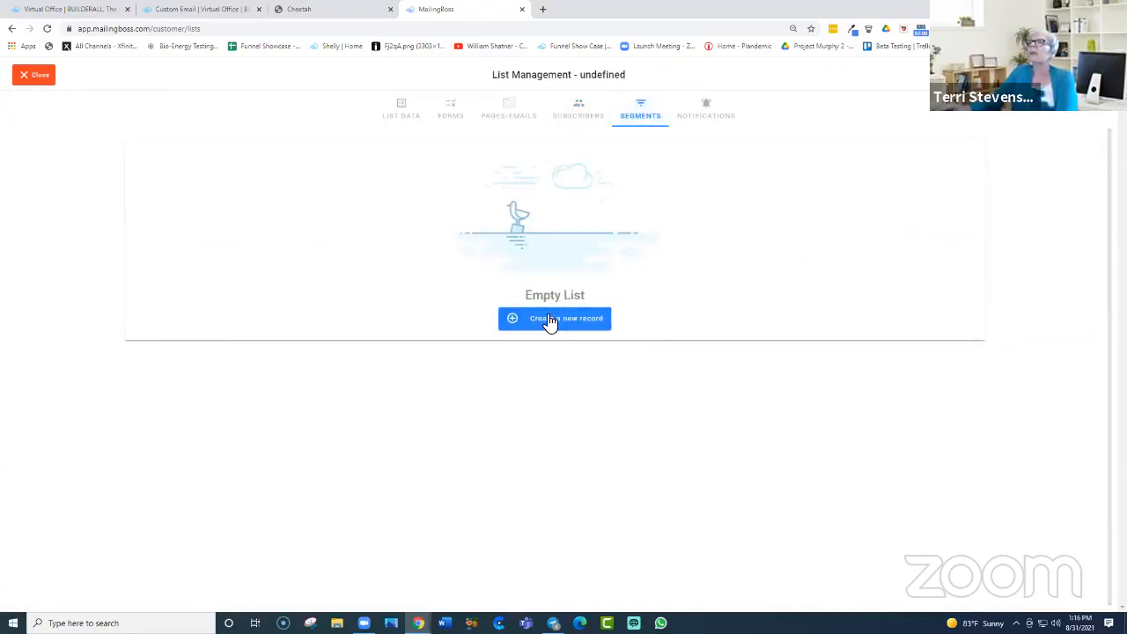
left_click(705, 115)
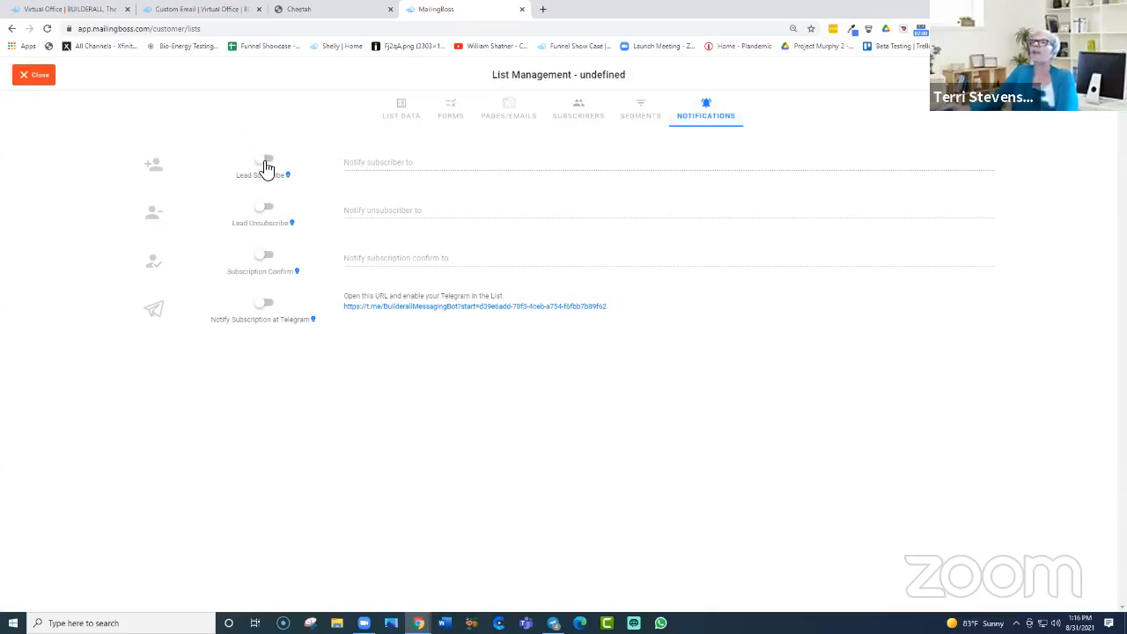
Step: Toggle subscribe, unsubscribe, confirmation and Telegram notifications on and back off, then close List Management
left_click(265, 163)
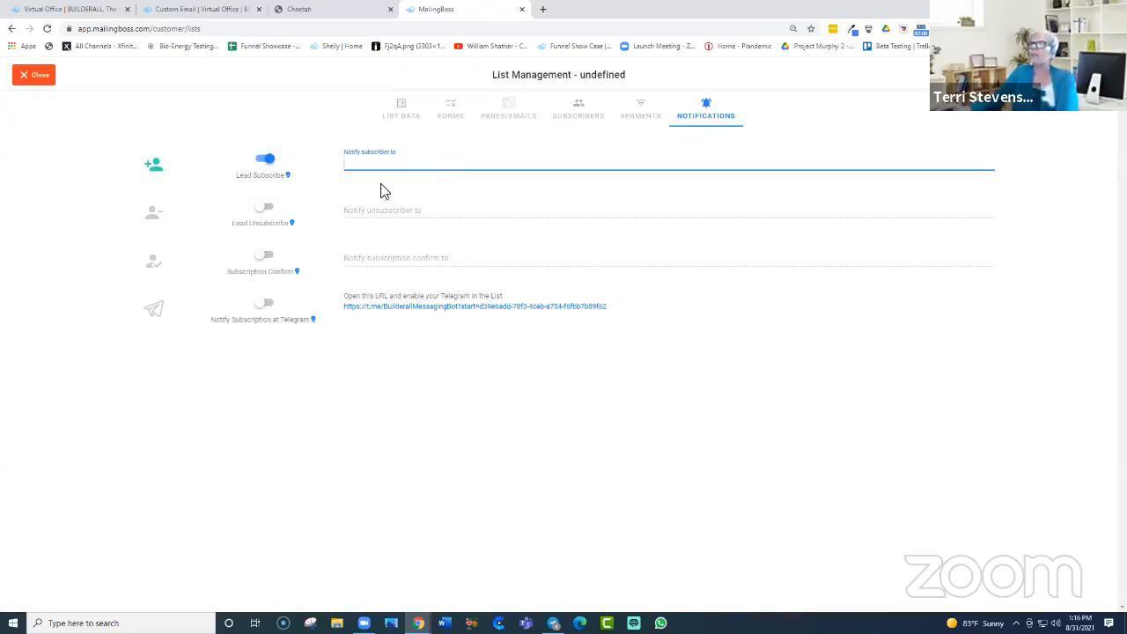
left_click(266, 209)
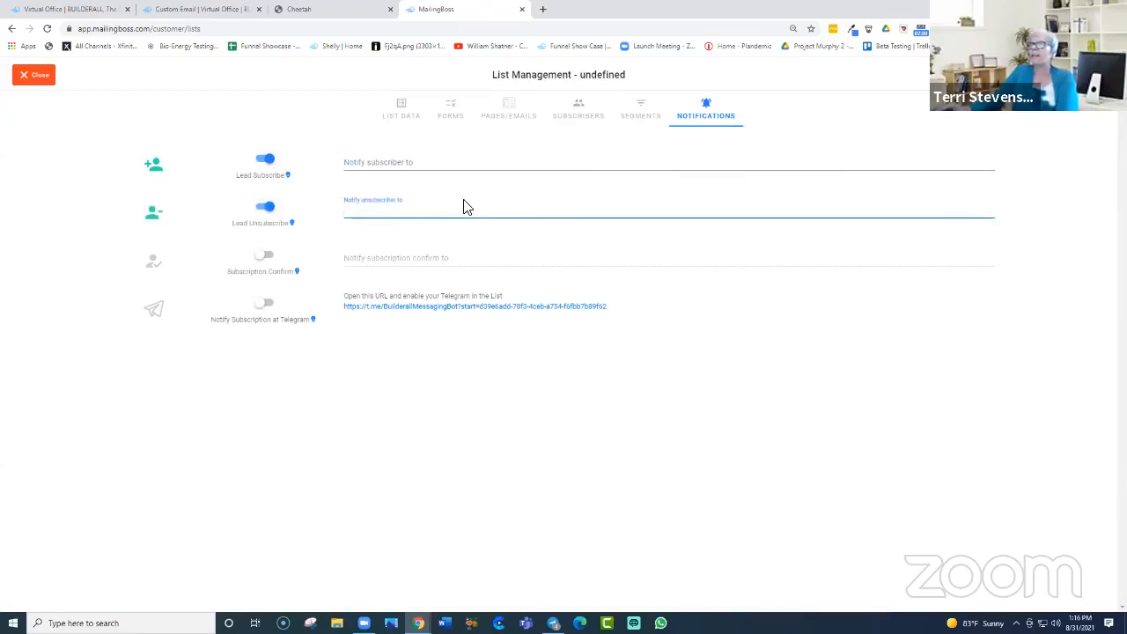
left_click(263, 257)
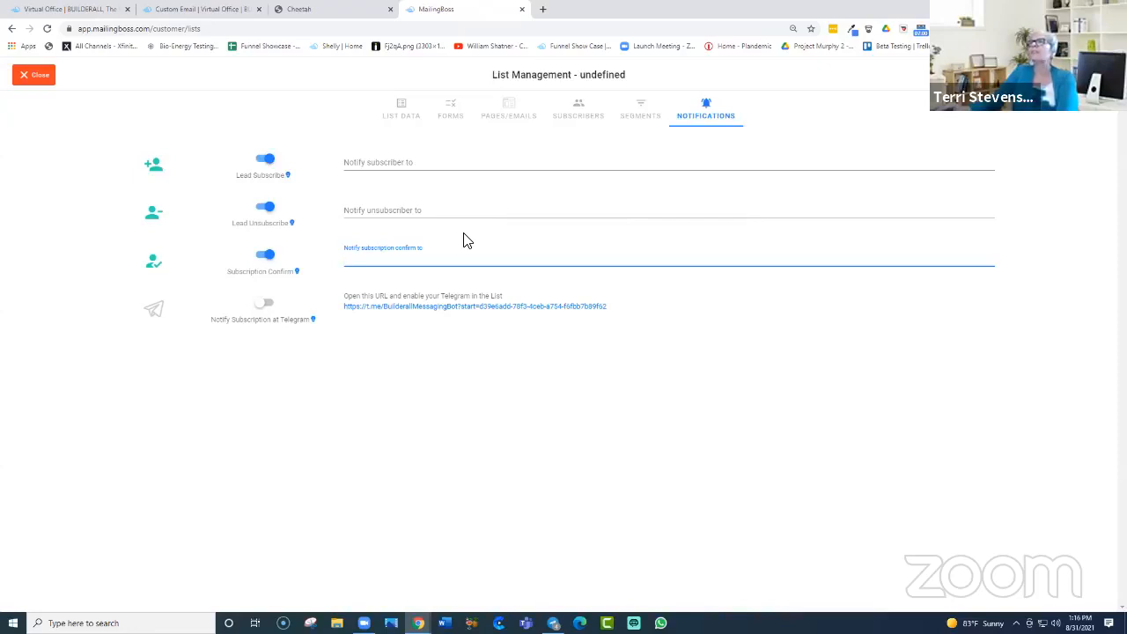
left_click(266, 306)
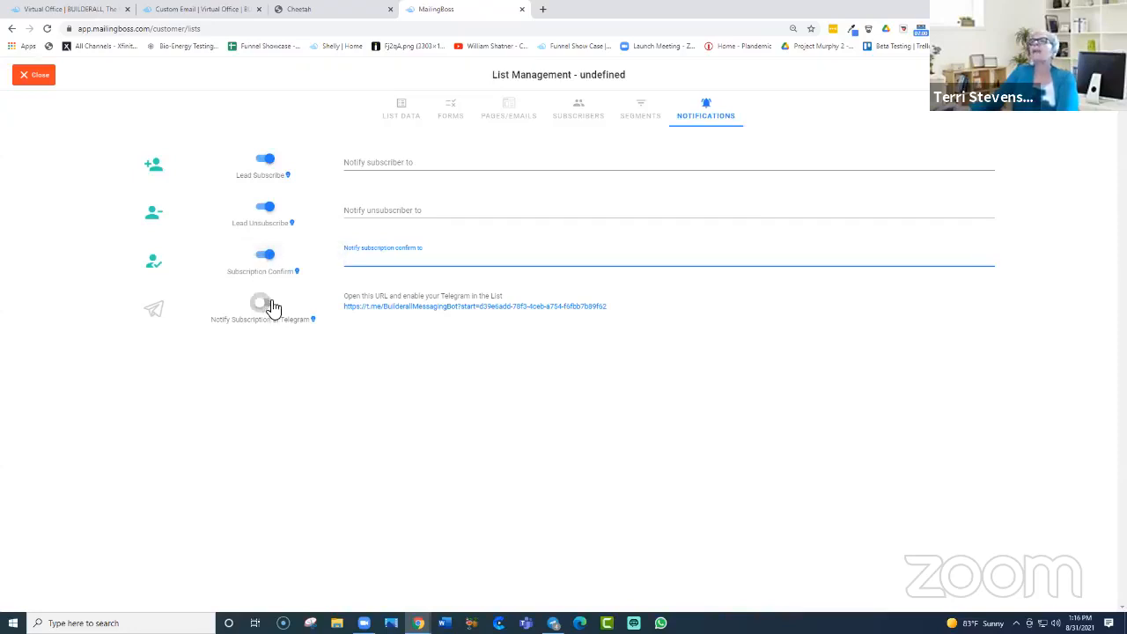
left_click(262, 306)
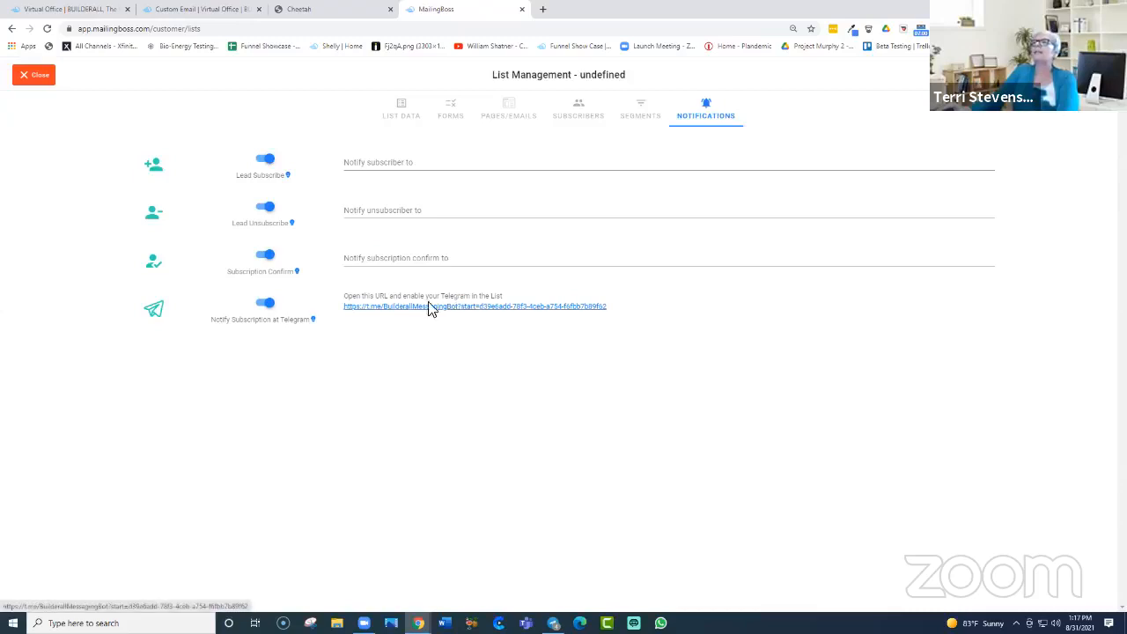
left_click(271, 308)
left_click(268, 257)
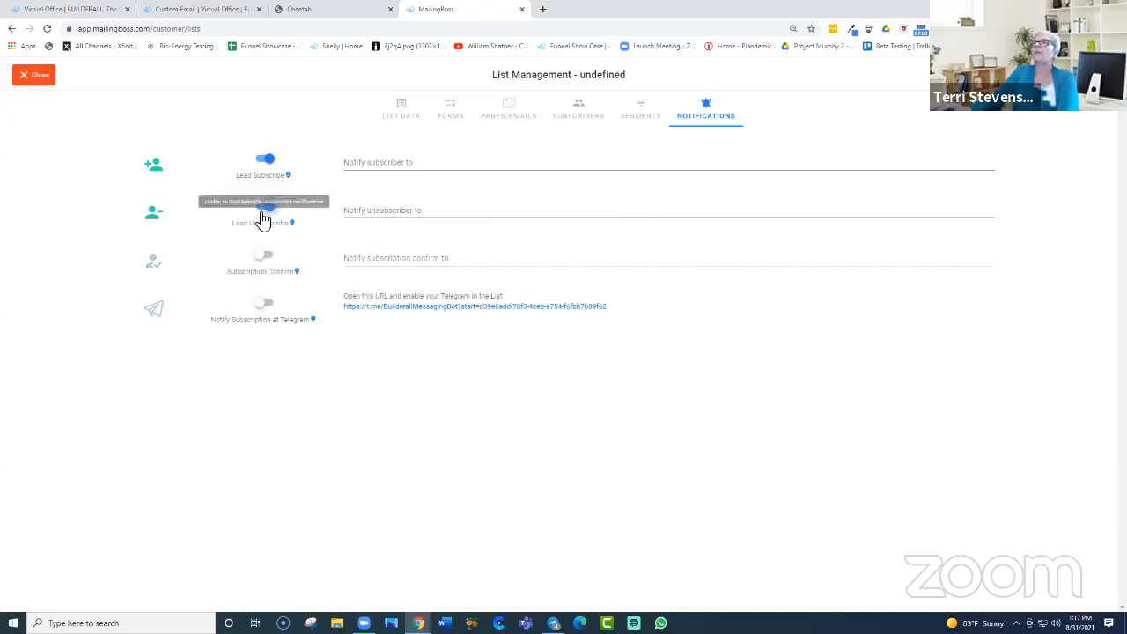
left_click(267, 211)
left_click(266, 160)
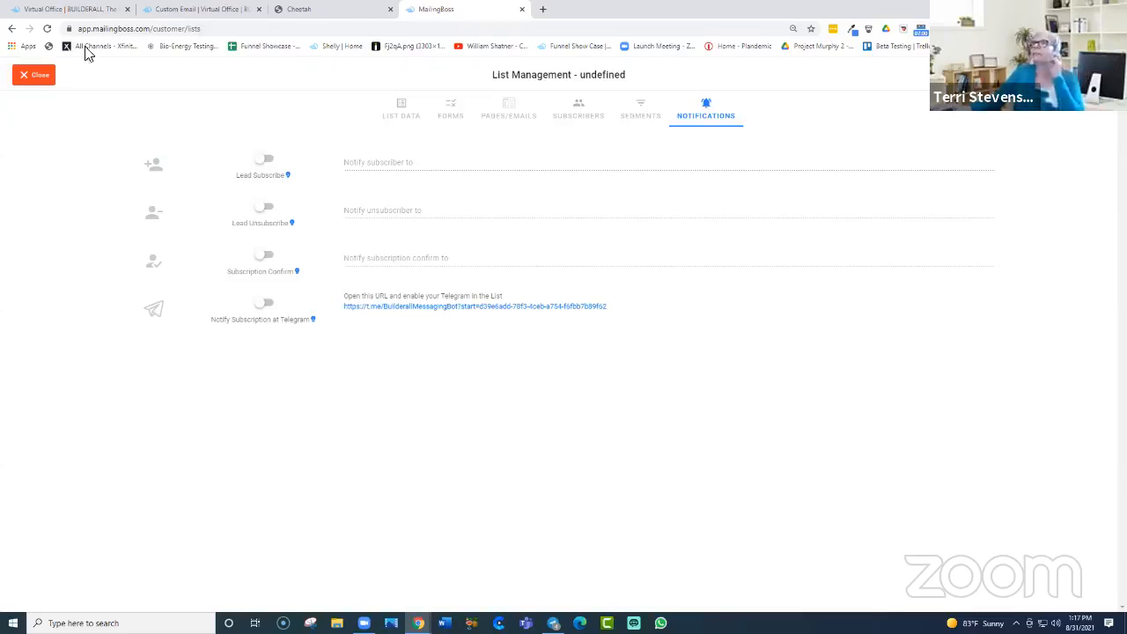
left_click(39, 77)
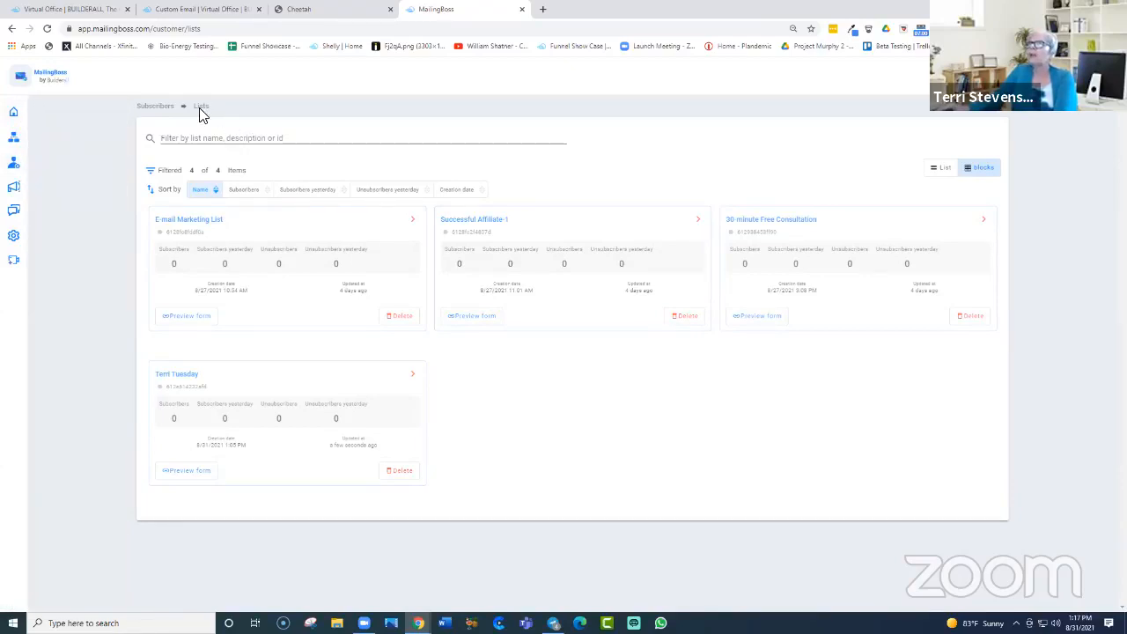
Step: Open All Subscribers, select the single subscriber and open its row actions
mouse_move(17, 113)
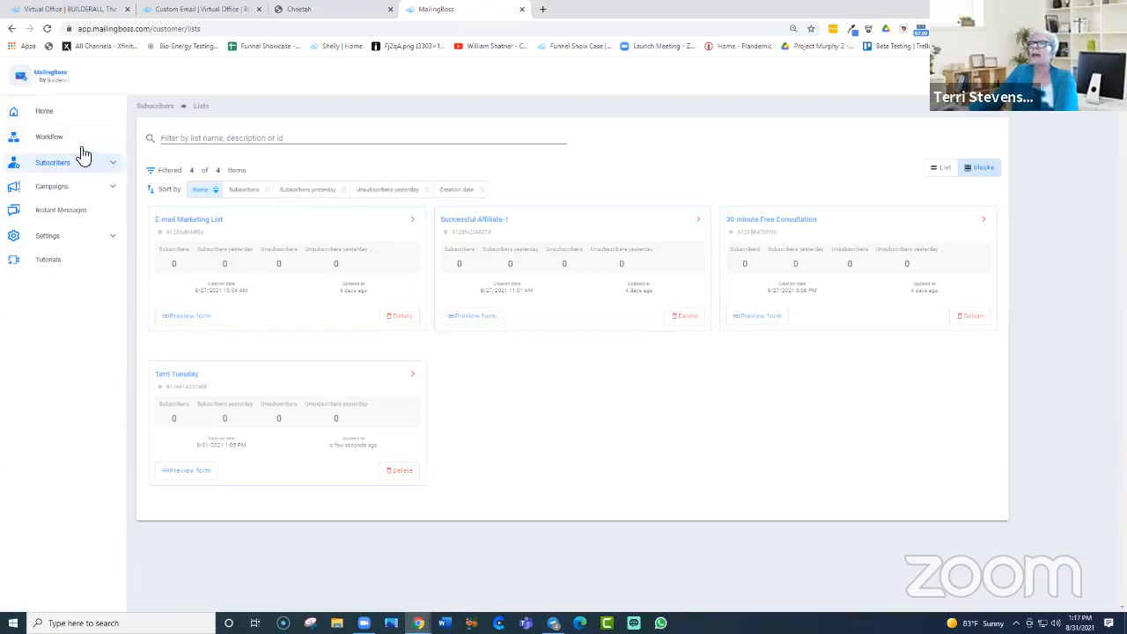
mouse_move(7, 152)
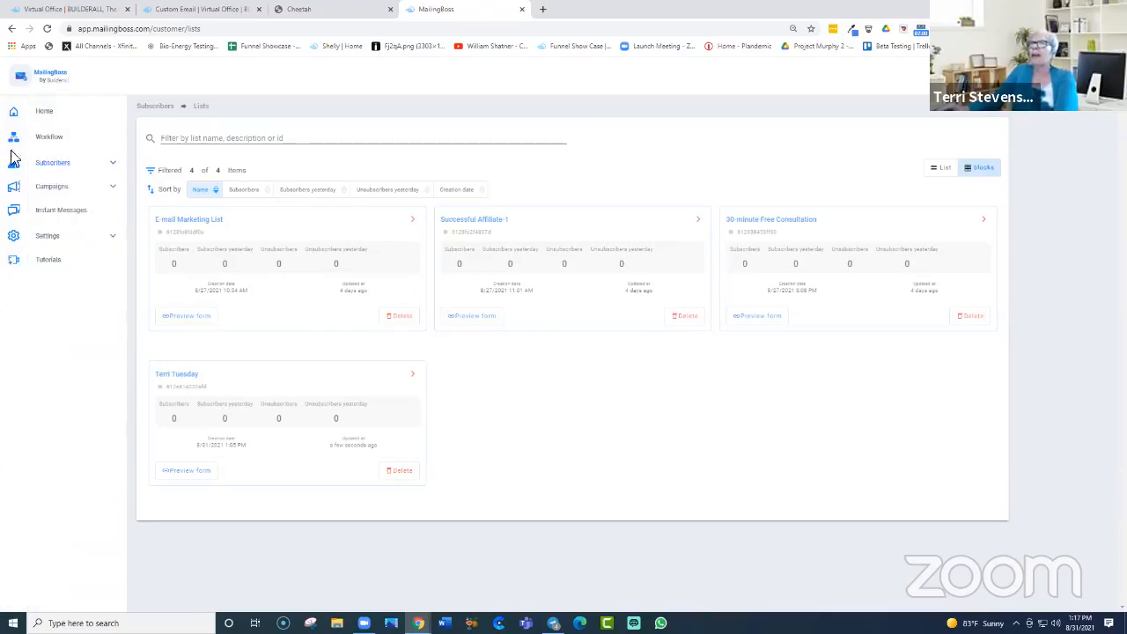
left_click(114, 167)
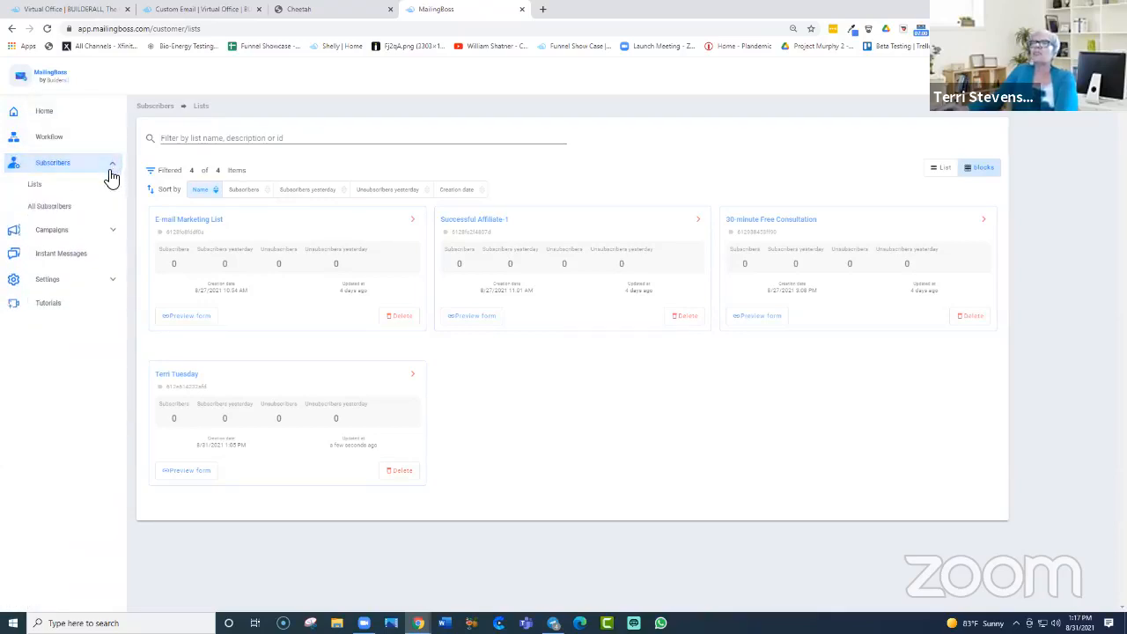
left_click(52, 209)
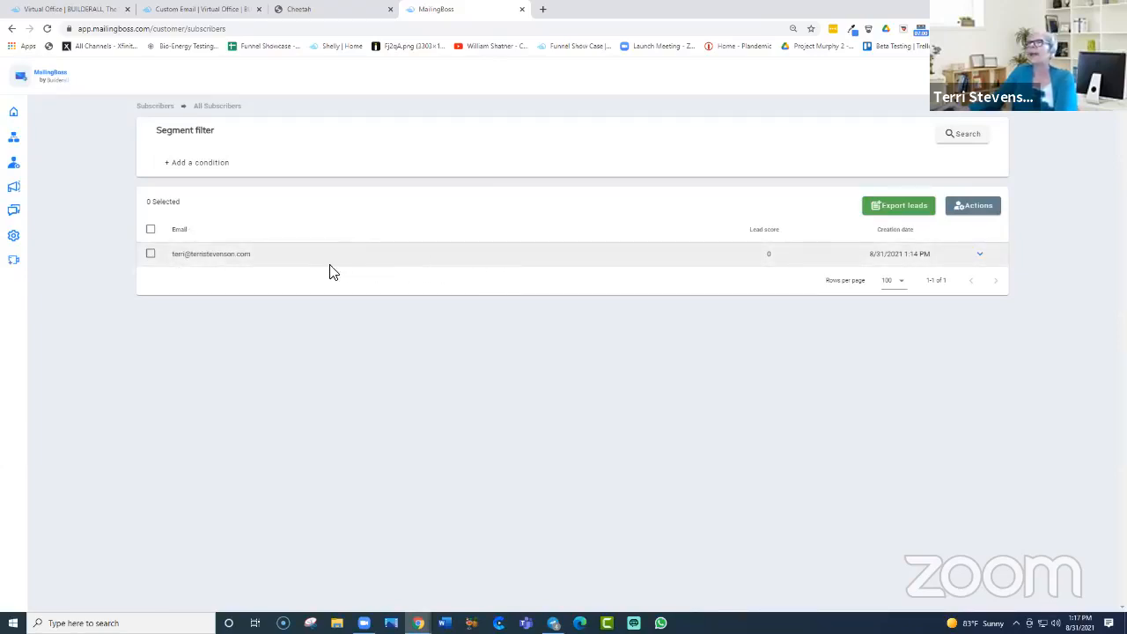
left_click(151, 254)
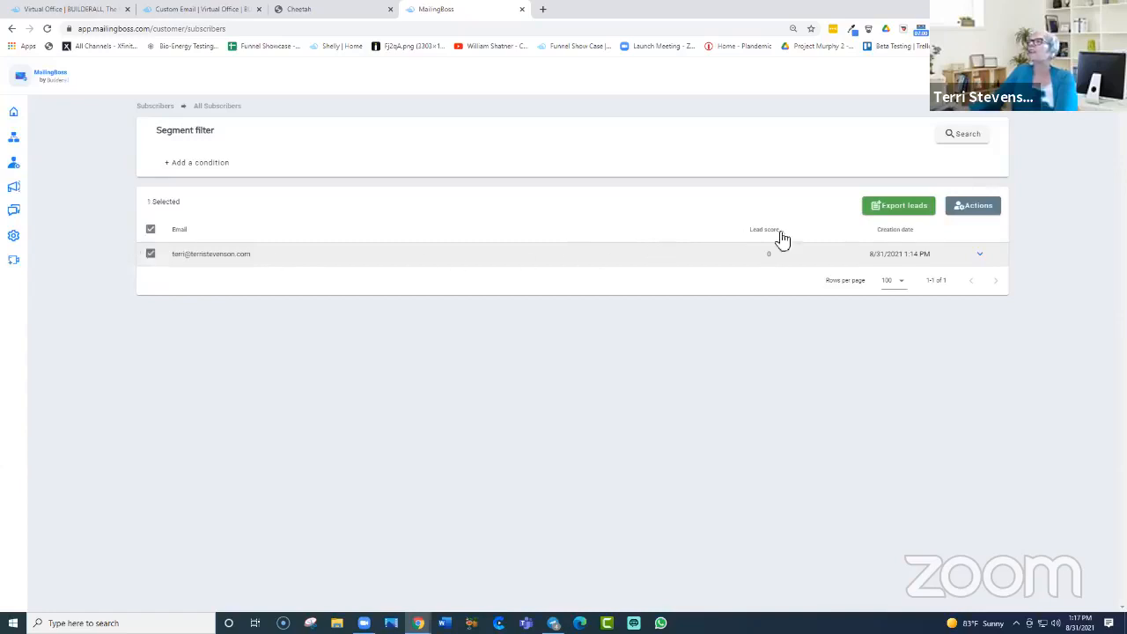
left_click(979, 256)
left_click(978, 265)
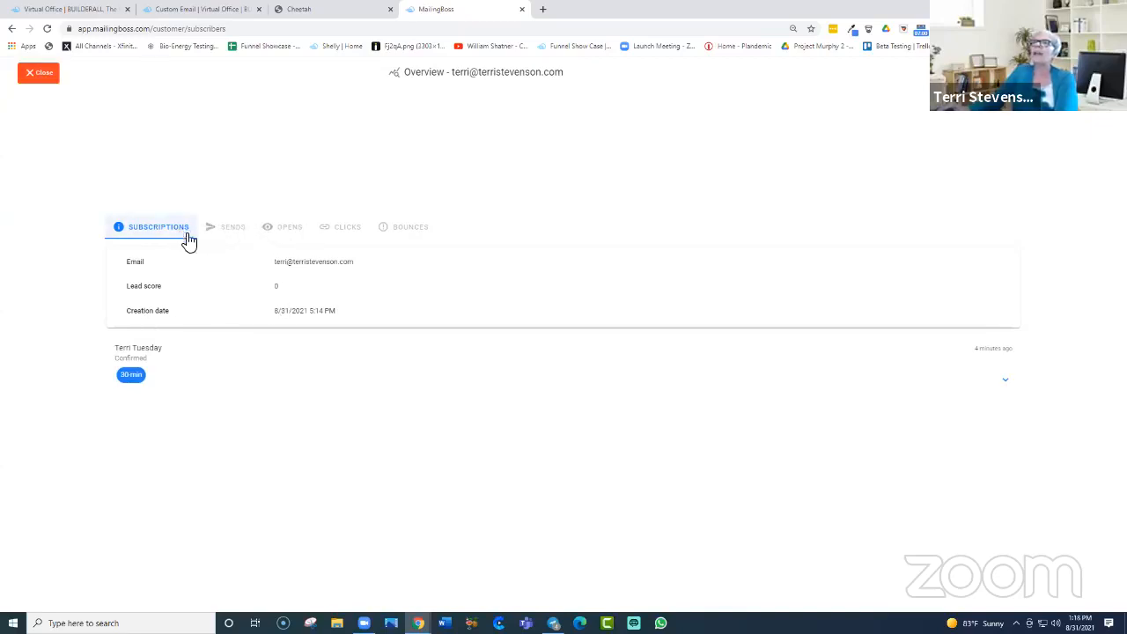
left_click(290, 228)
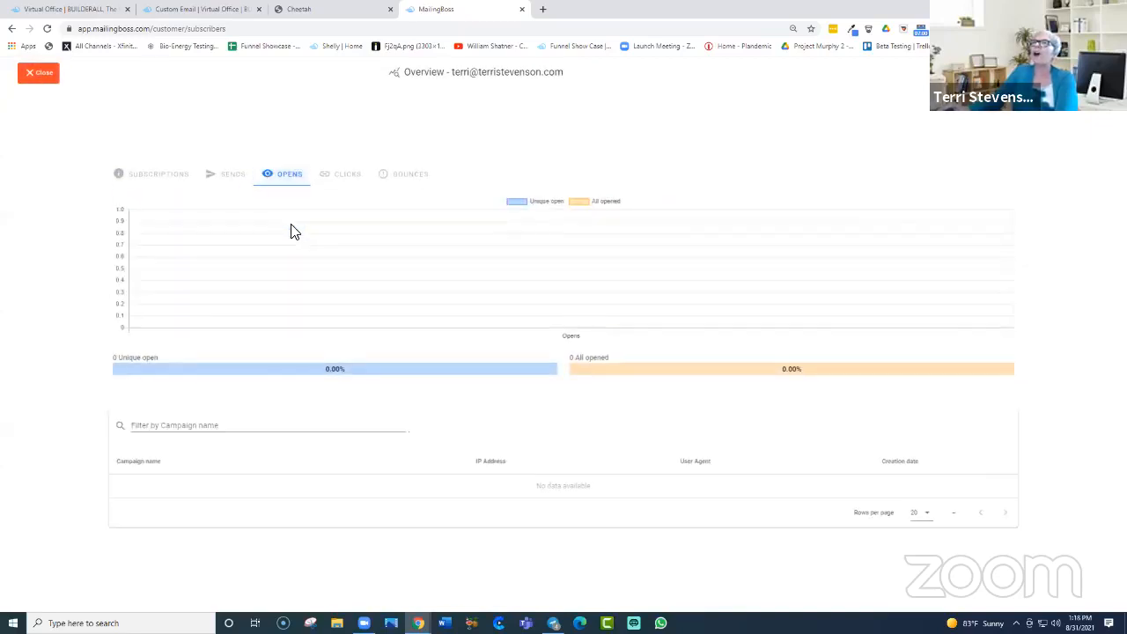
left_click(230, 169)
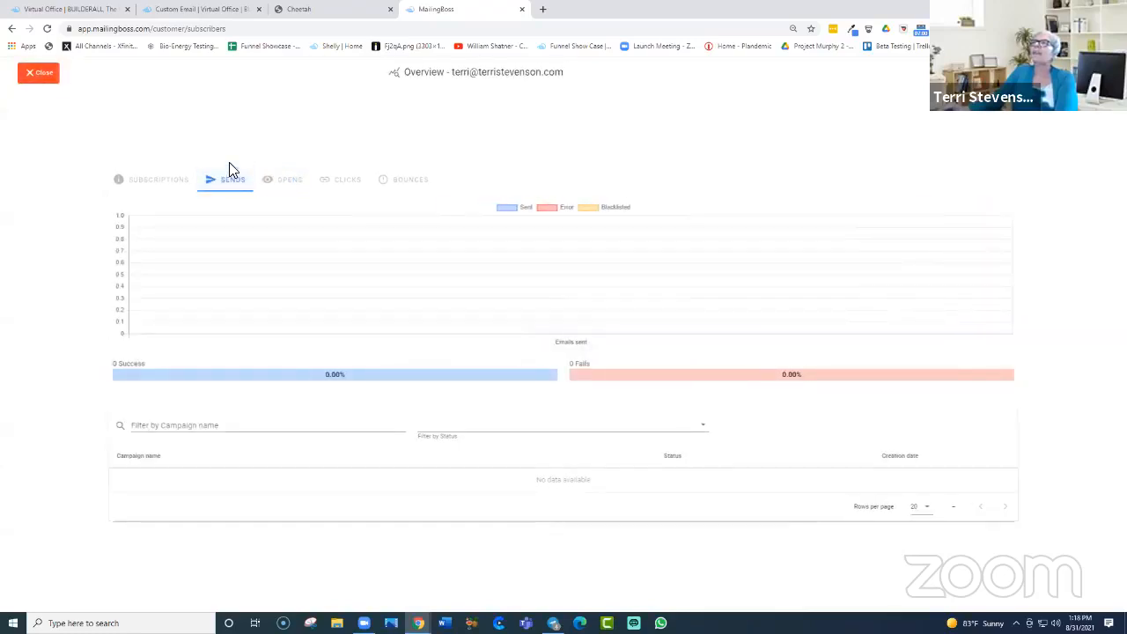
left_click(349, 181)
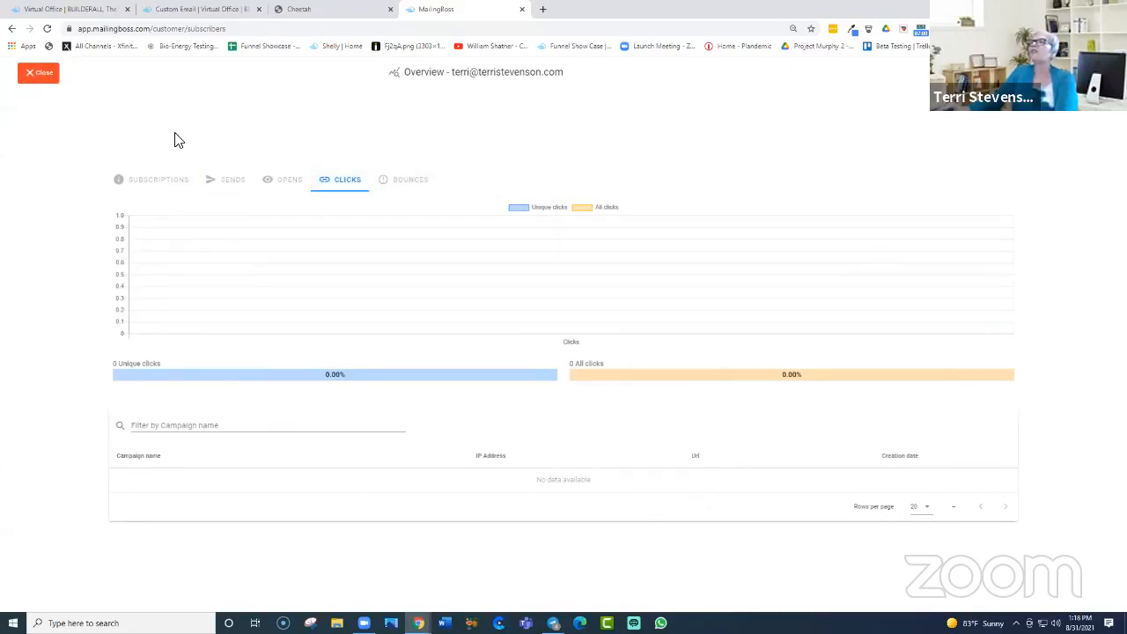
left_click(35, 78)
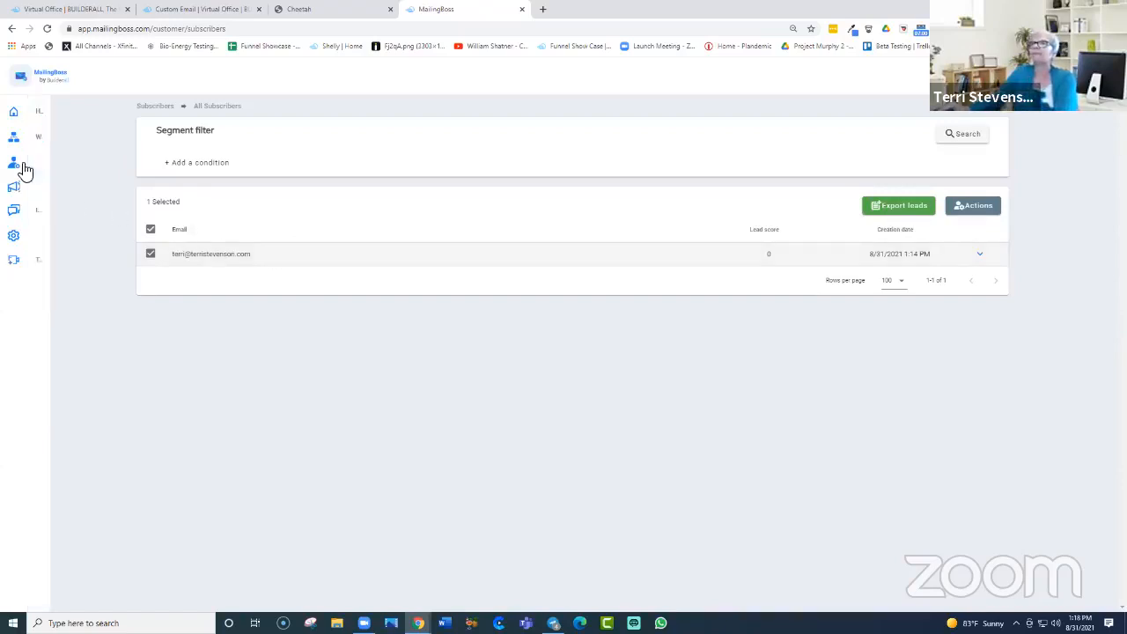
mouse_move(30, 176)
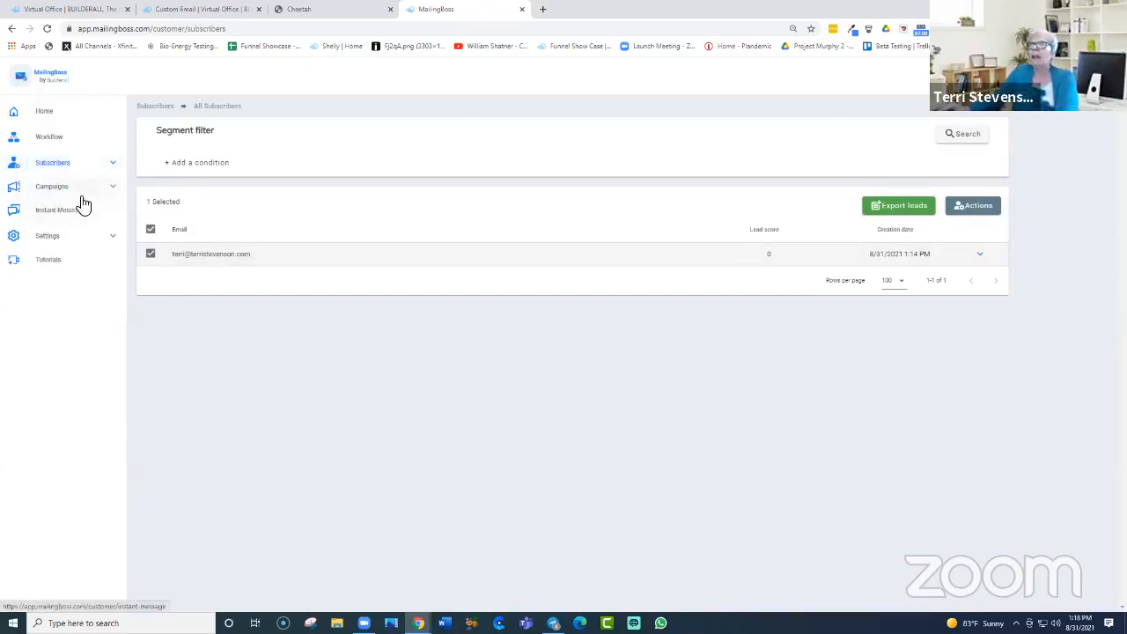
Step: Return to the home dashboard and open the list of sent campaigns
left_click(113, 168)
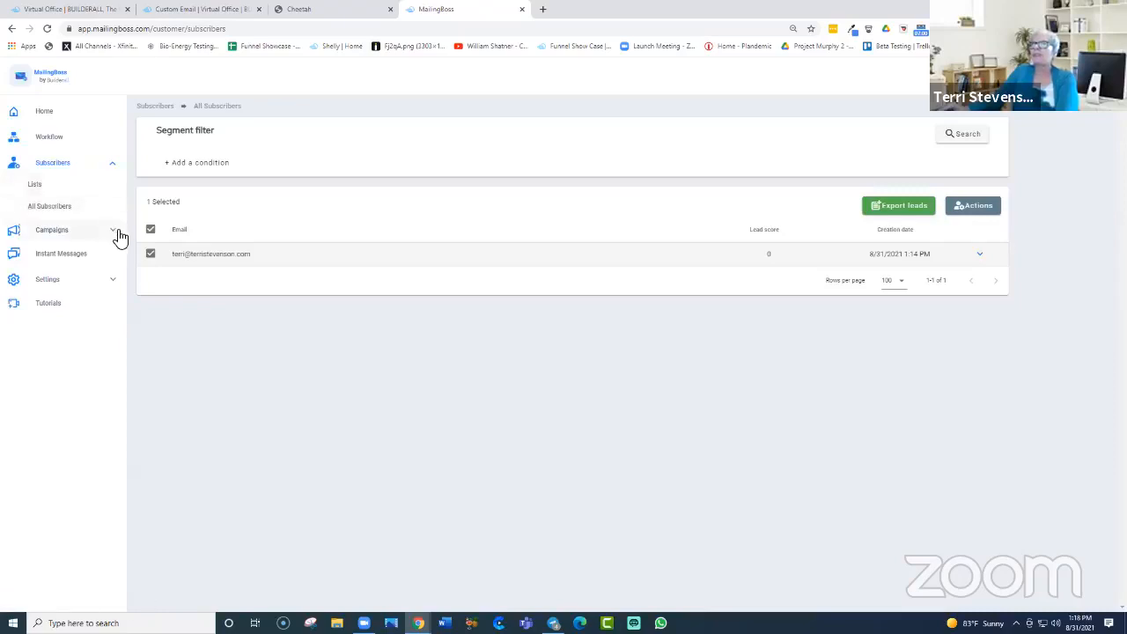
left_click(24, 80)
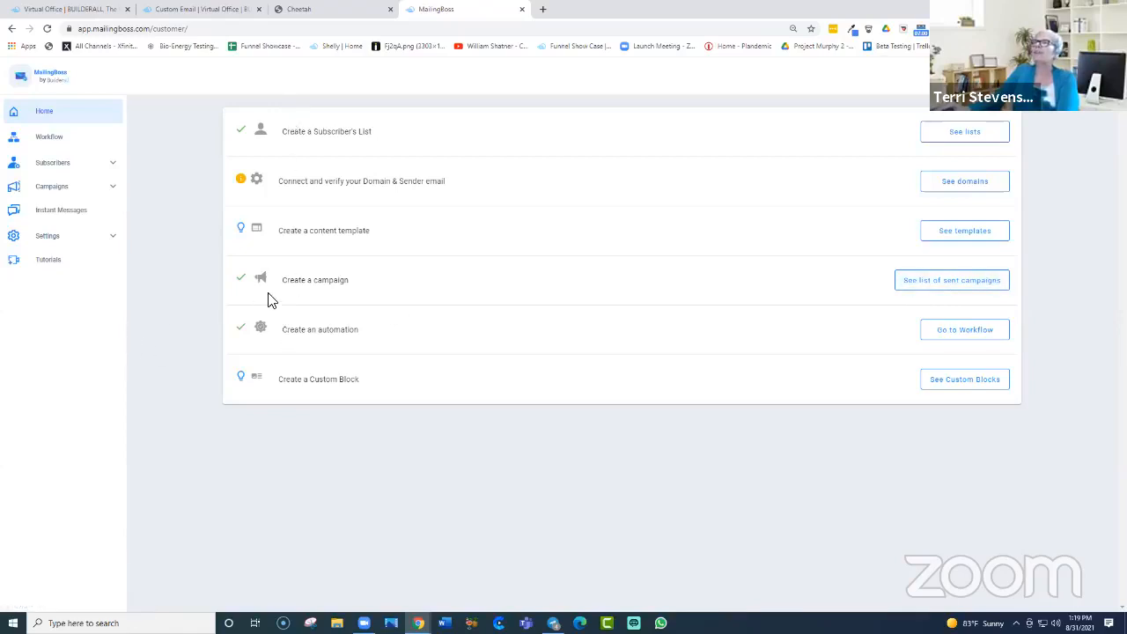
left_click(956, 289)
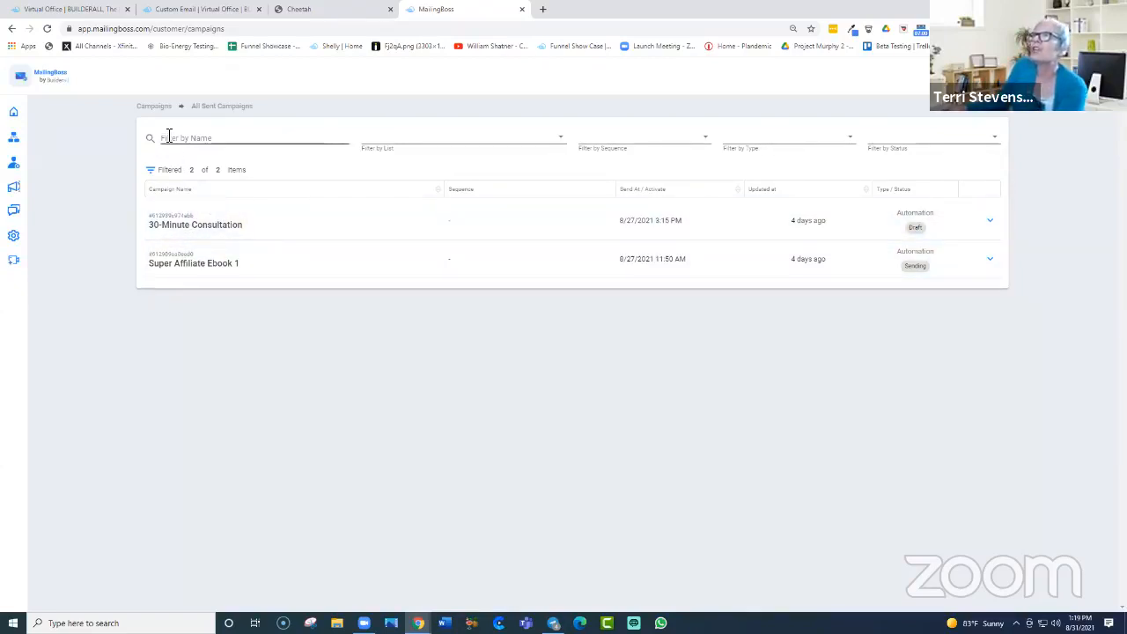
Step: Check the List, Sequence and Type filter options on All Sent Campaigns
left_click(561, 141)
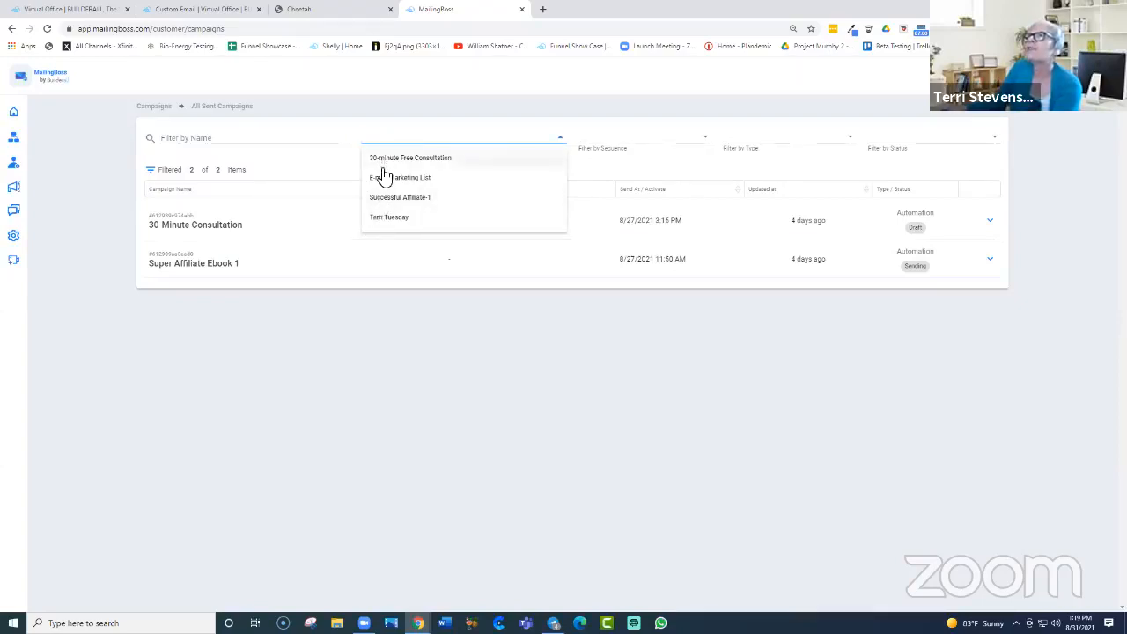
left_click(709, 134)
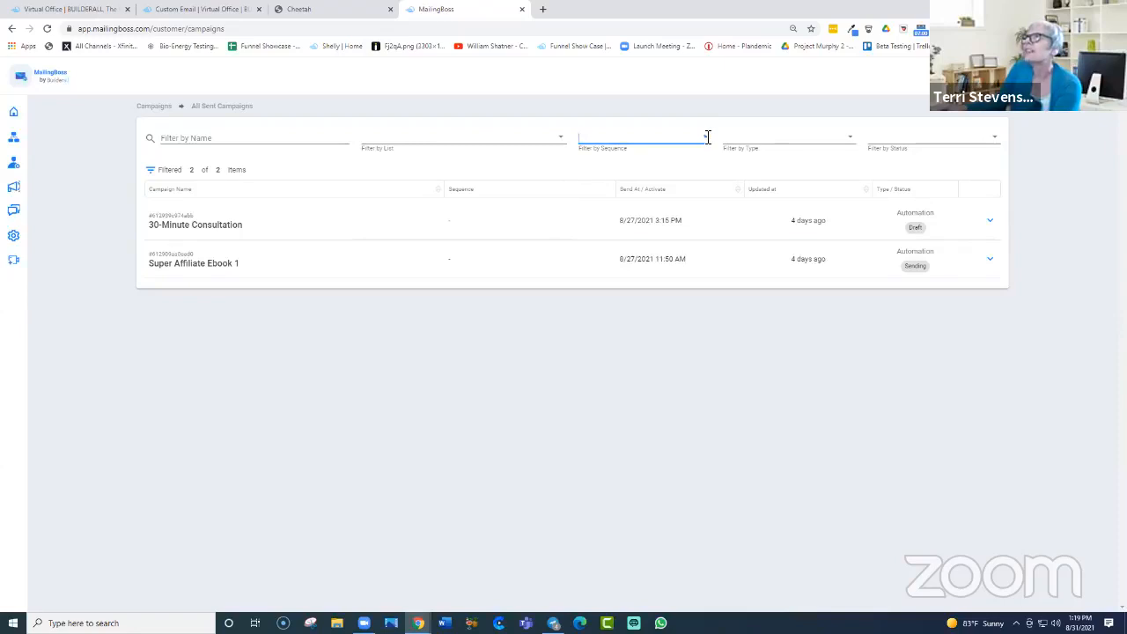
left_click(850, 142)
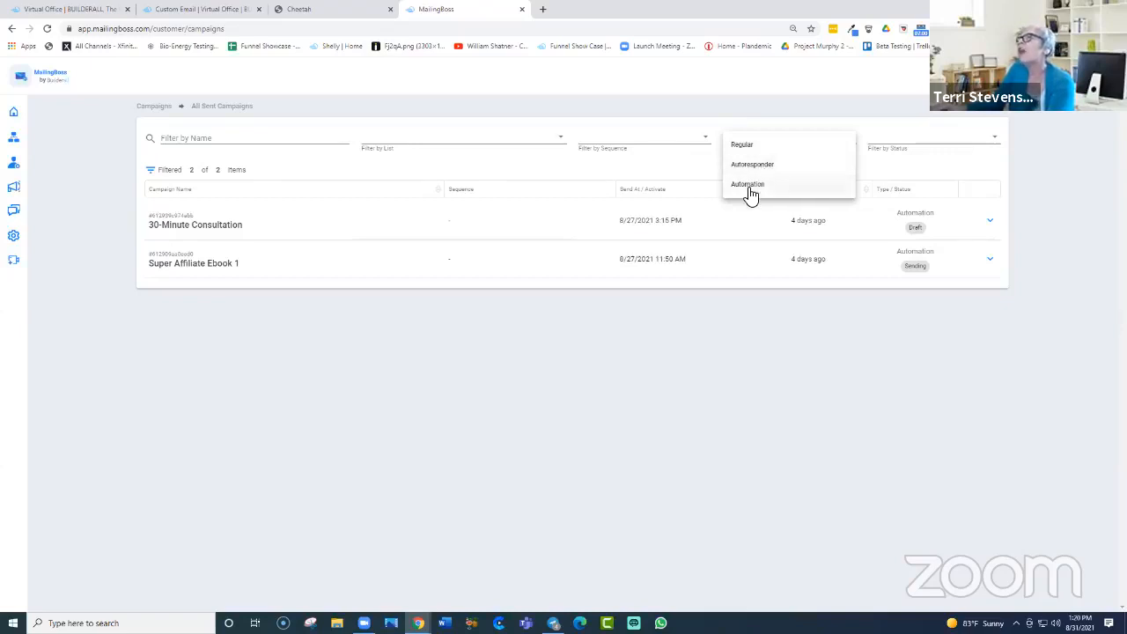
left_click(751, 186)
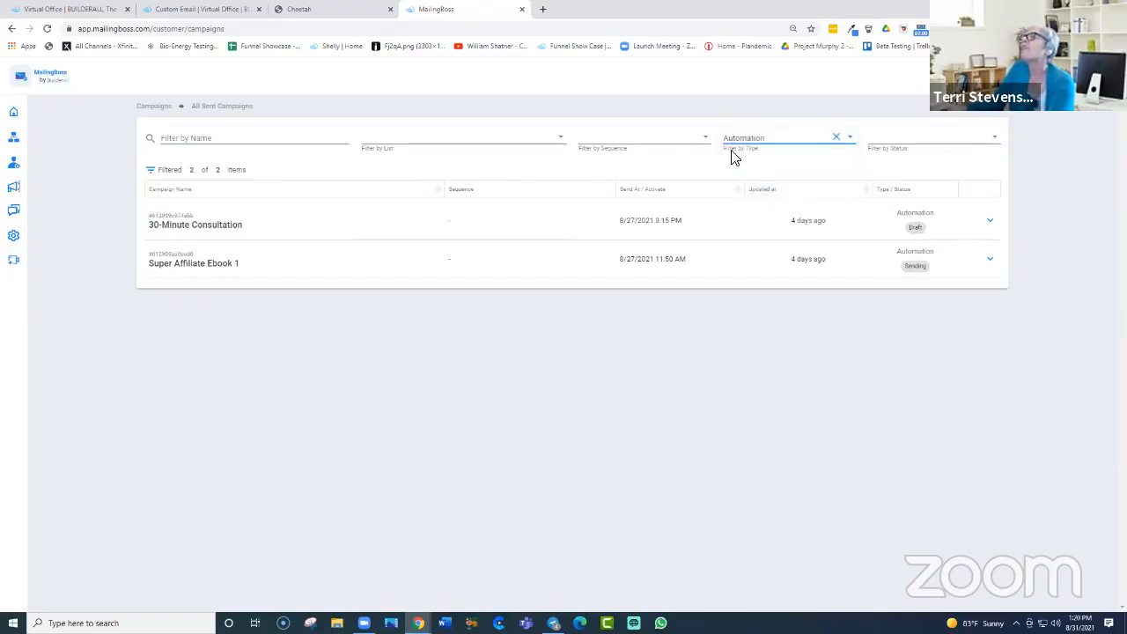
left_click(759, 141)
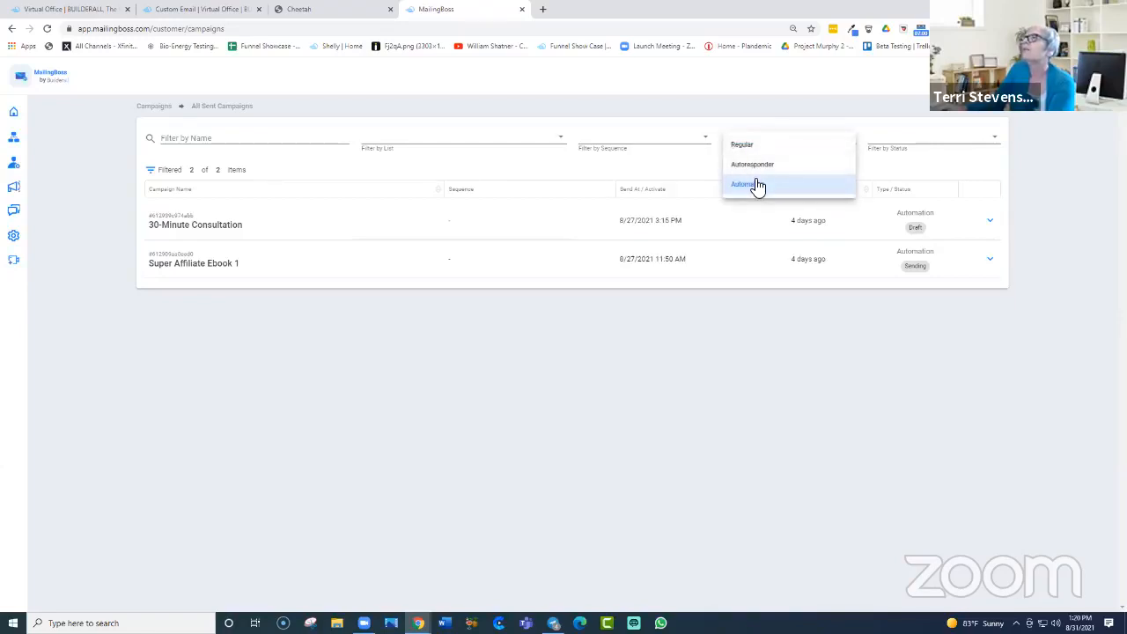
left_click(743, 145)
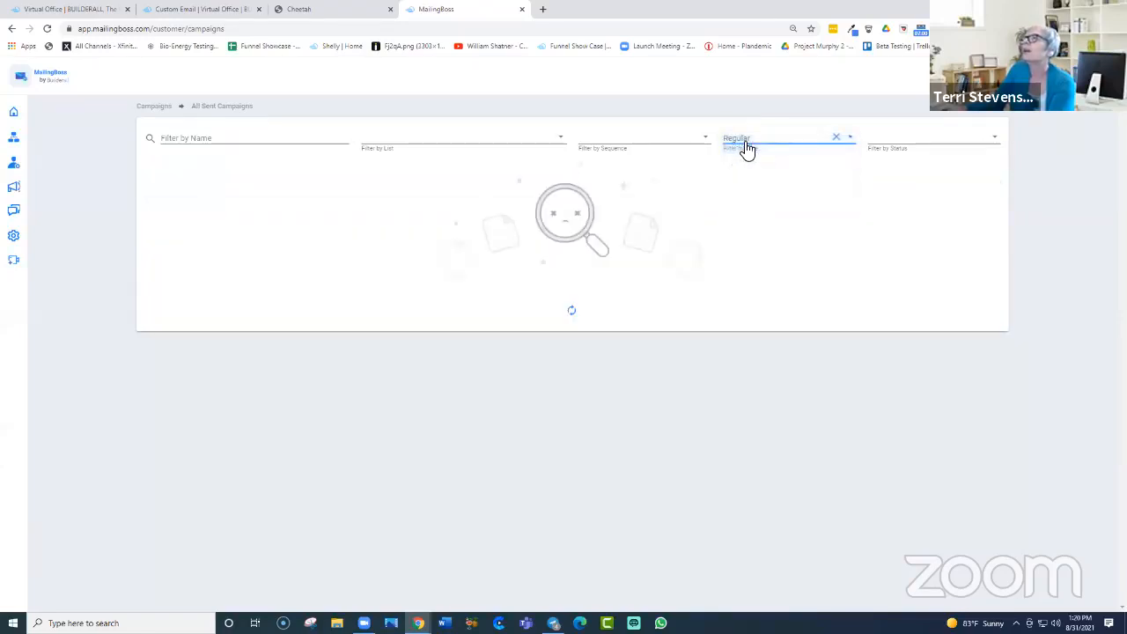
left_click(851, 145)
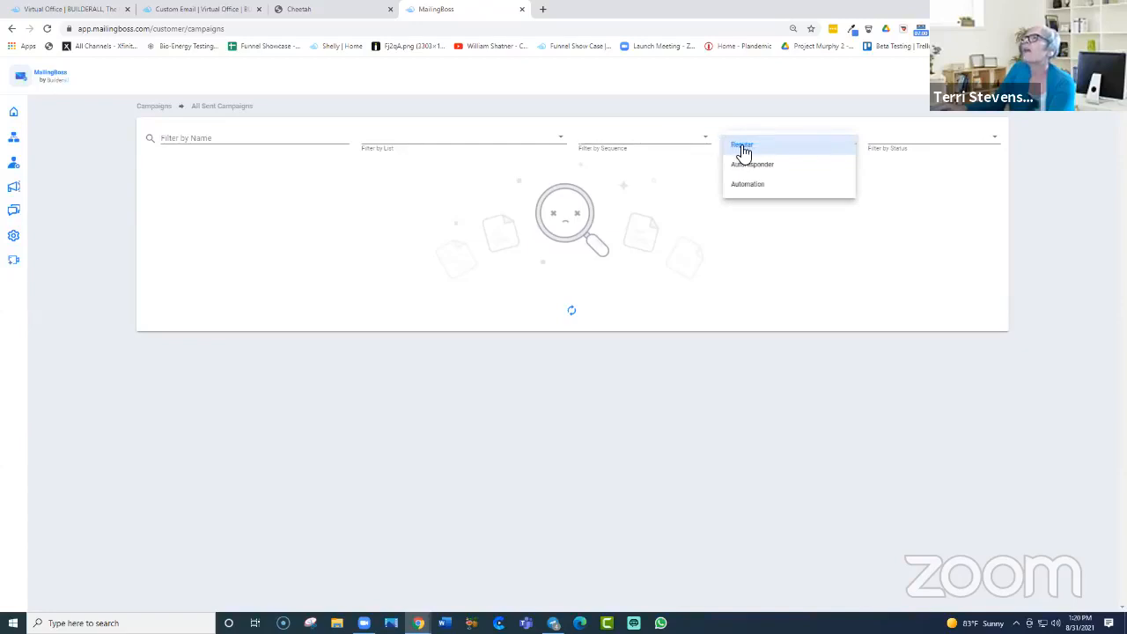
left_click(729, 150)
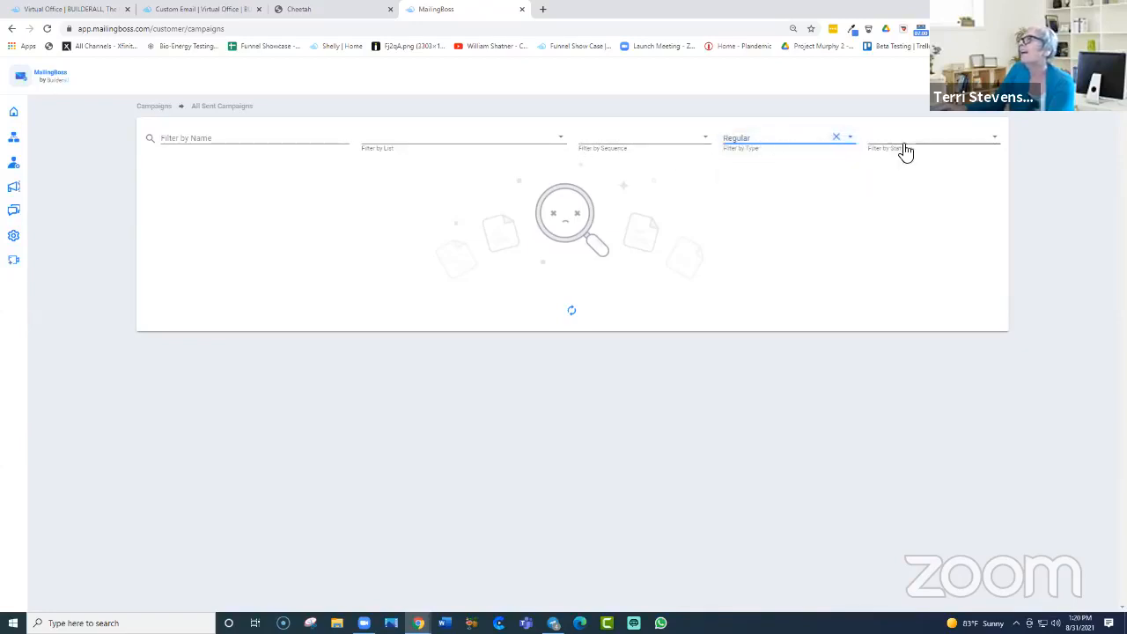
left_click(937, 146)
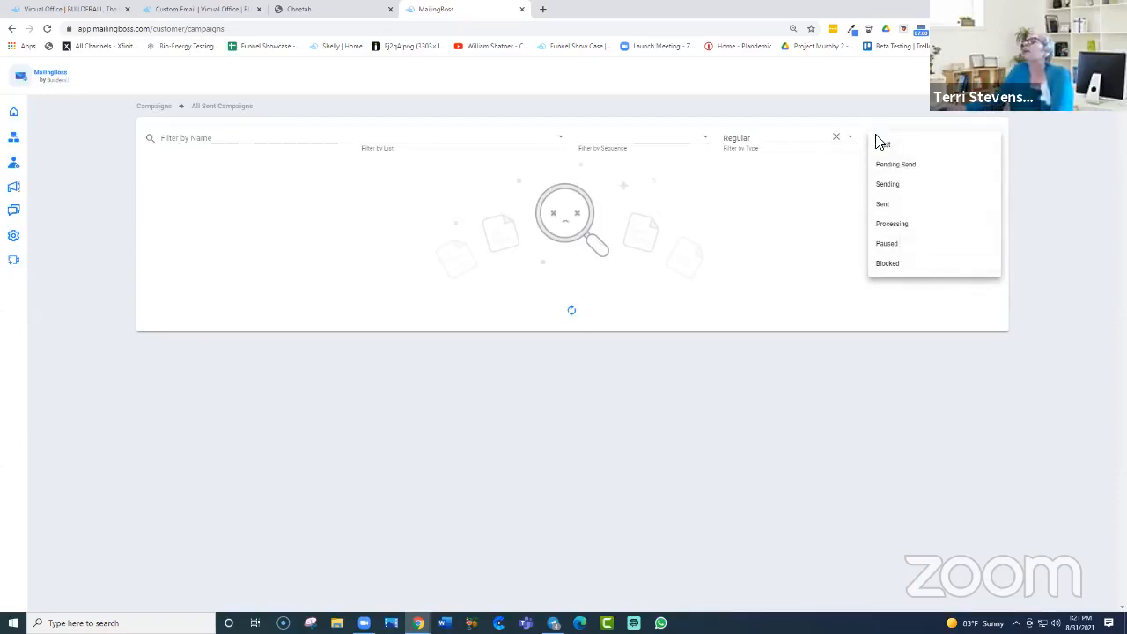
left_click(810, 212)
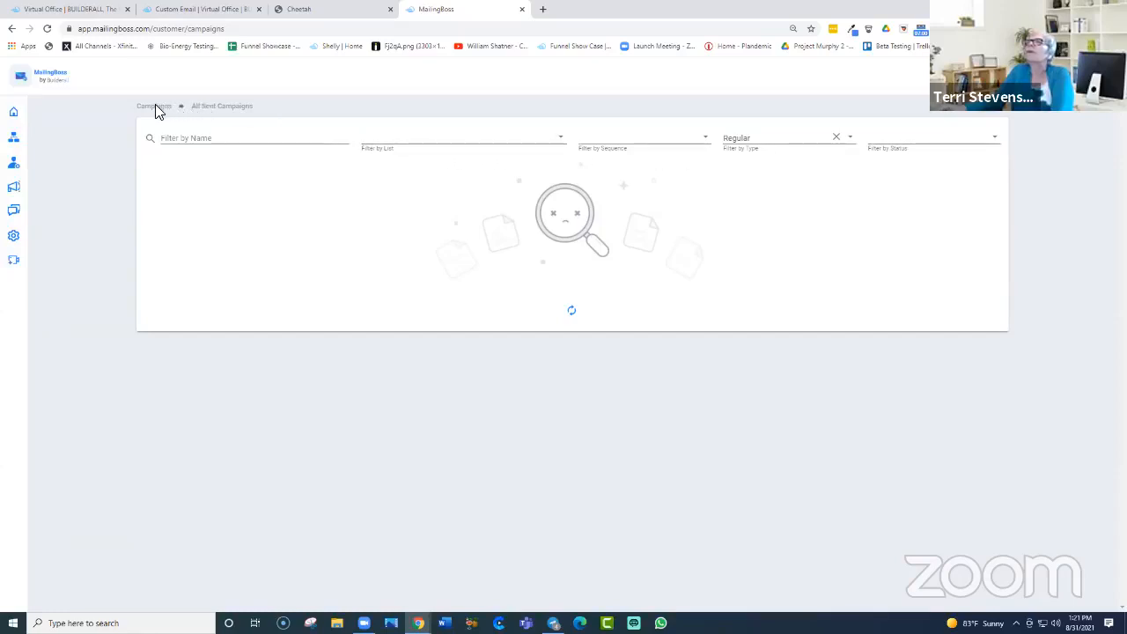
mouse_move(38, 126)
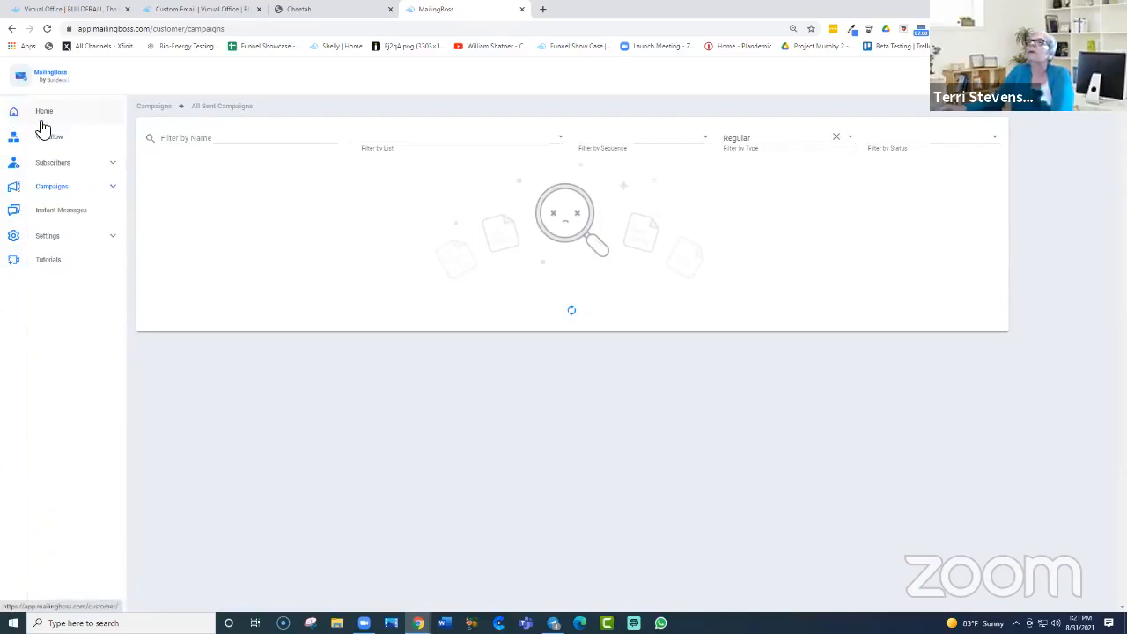
left_click(112, 191)
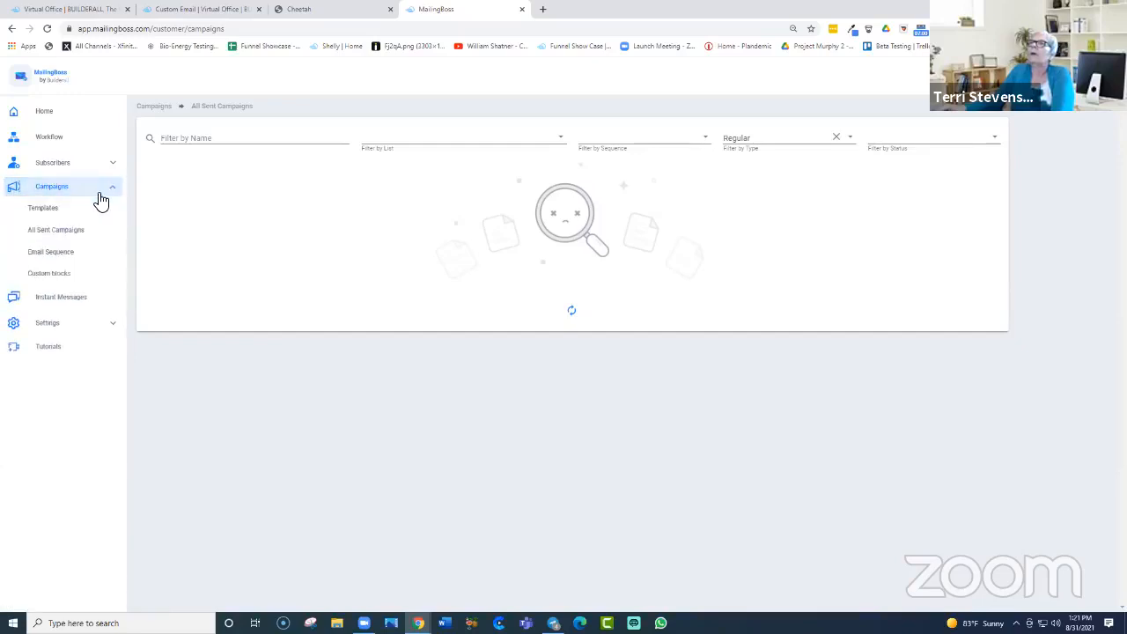
left_click(80, 232)
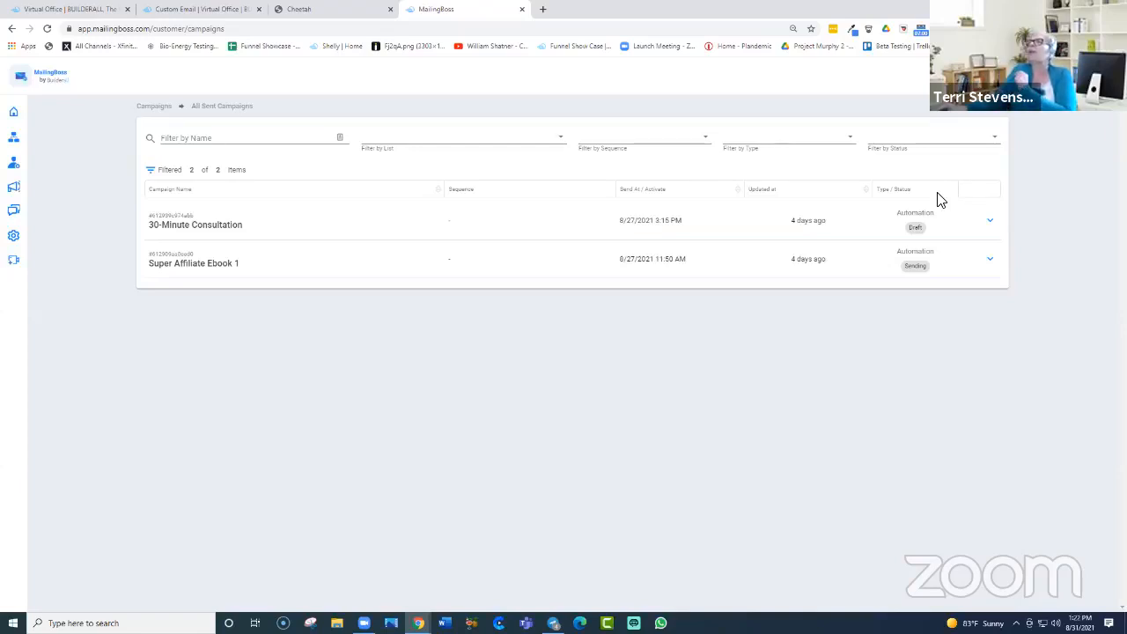
left_click(990, 222)
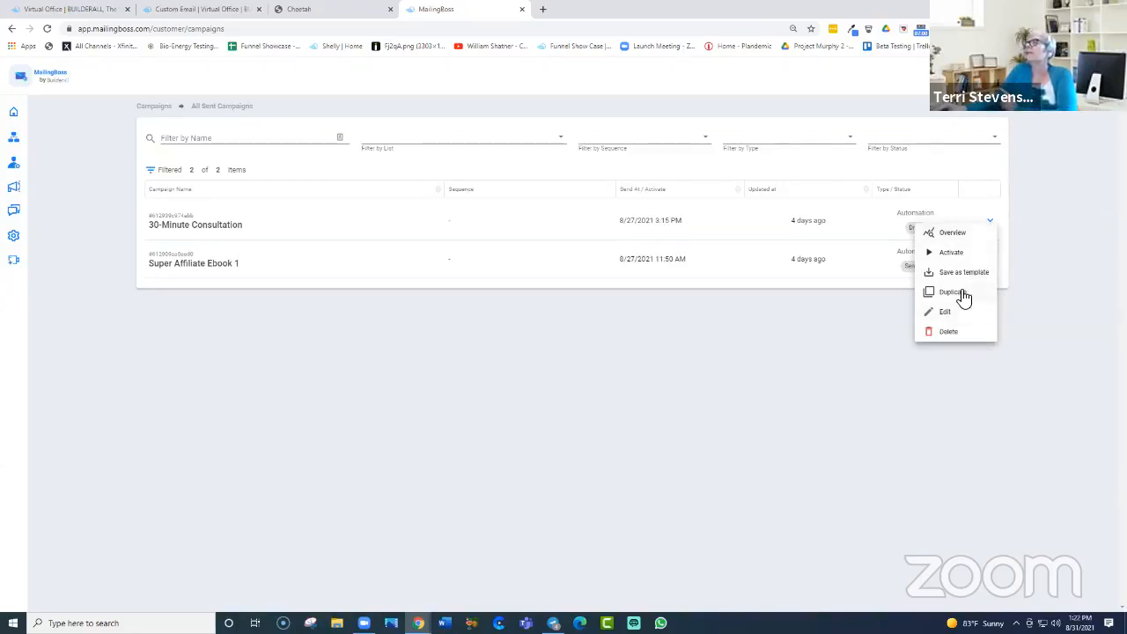
left_click(959, 234)
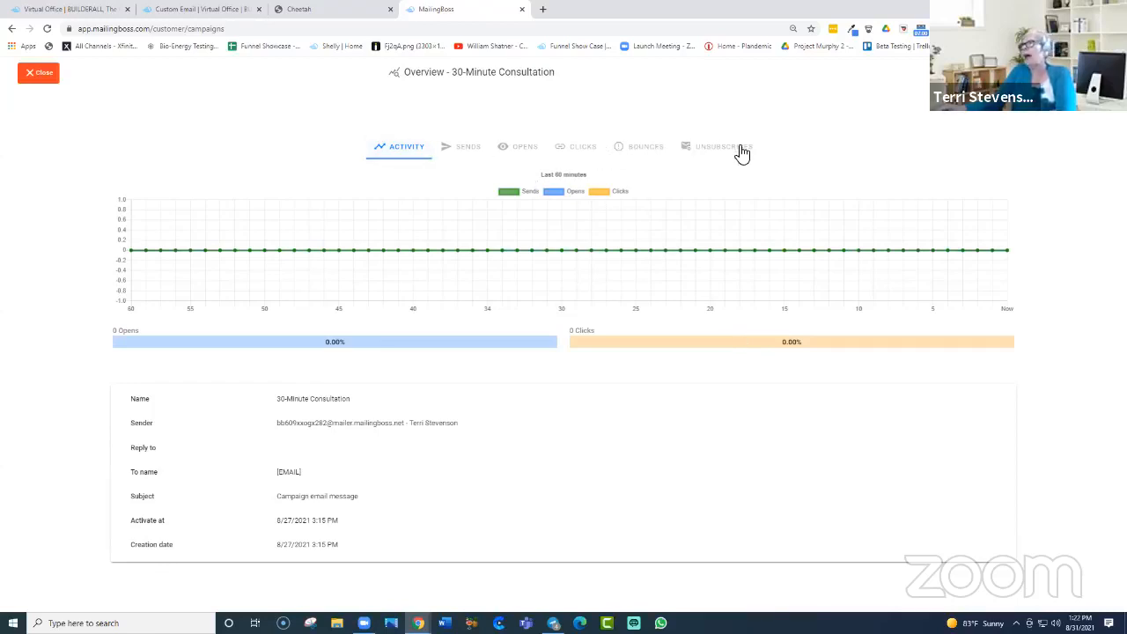
left_click(40, 76)
mouse_move(49, 164)
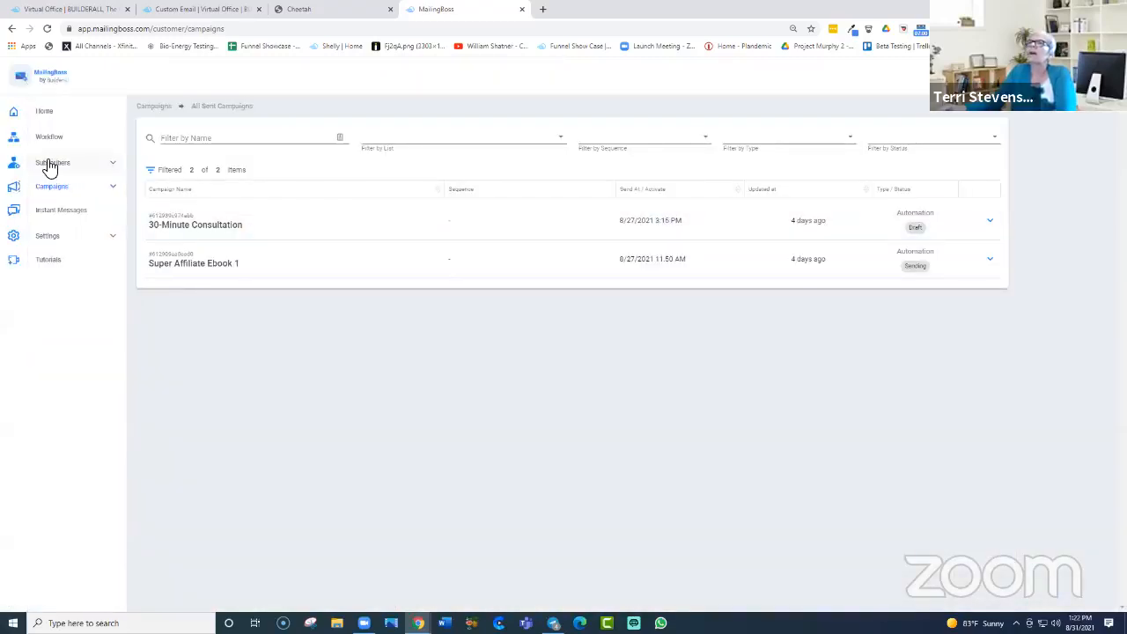
Step: Go back to the home dashboard and open the automation workflow page
left_click(117, 192)
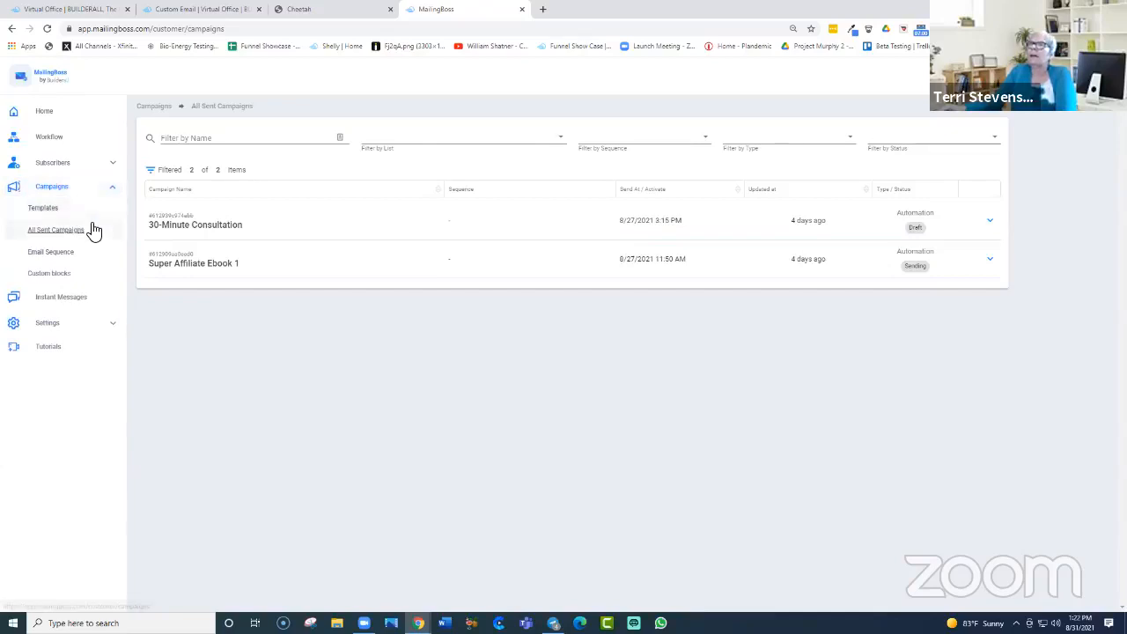
left_click(14, 111)
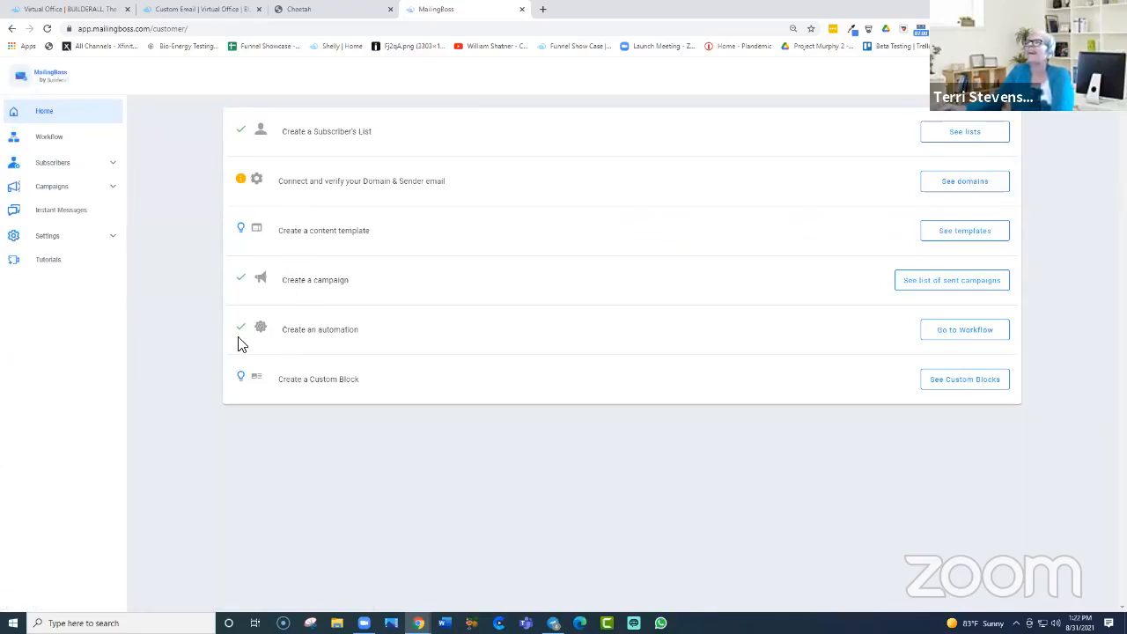
left_click(969, 333)
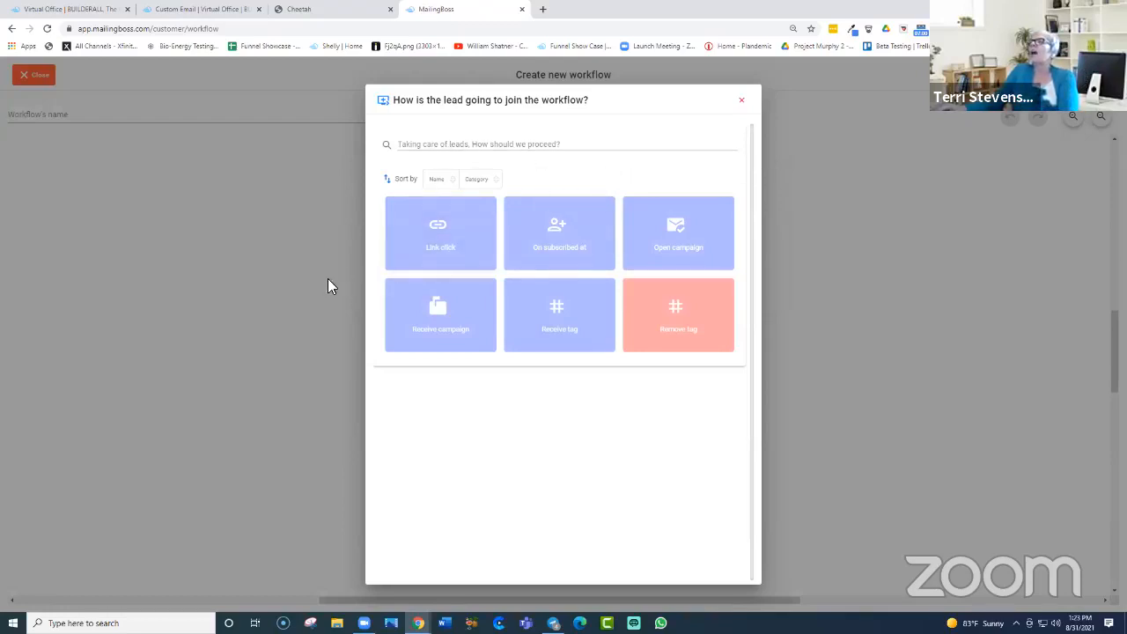
Step: Choose 'On subscribed at' as the workflow trigger and start a new list for it
left_click(561, 236)
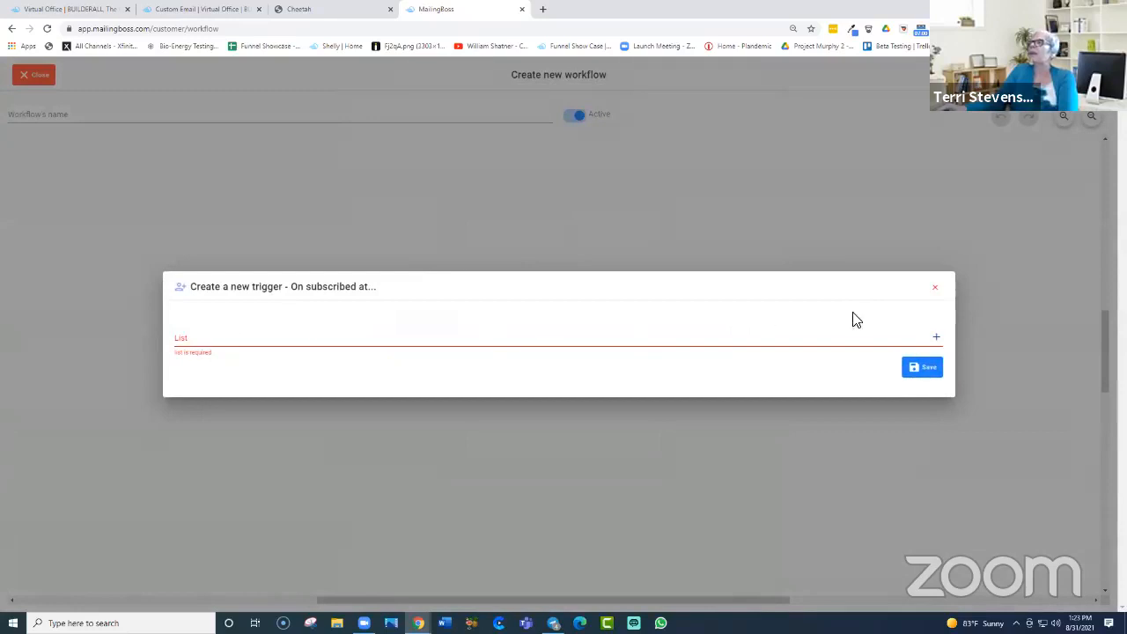
left_click(935, 342)
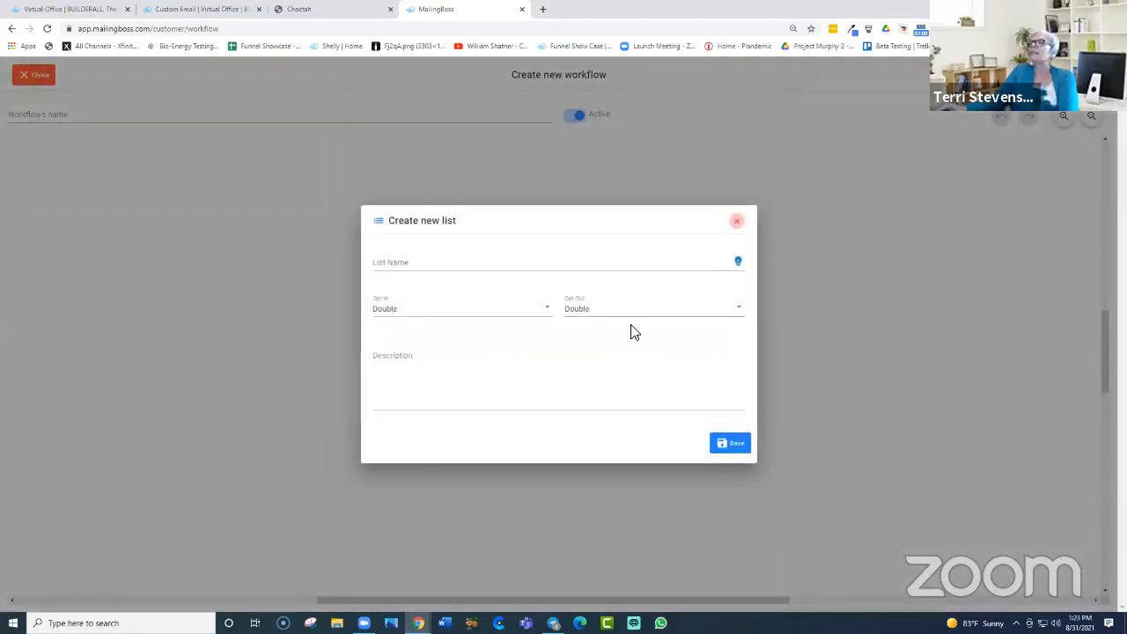
Step: Create and save the list 'Tuesday MB Training' with Single opt-out and description 'this is a test'
left_click(435, 261)
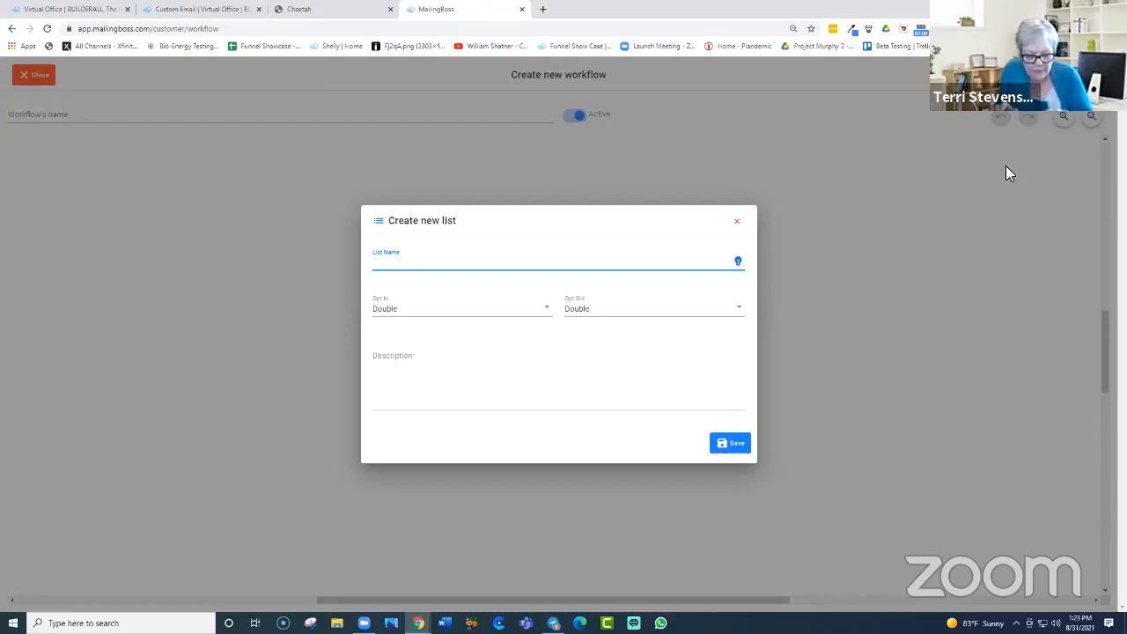
type("Terr")
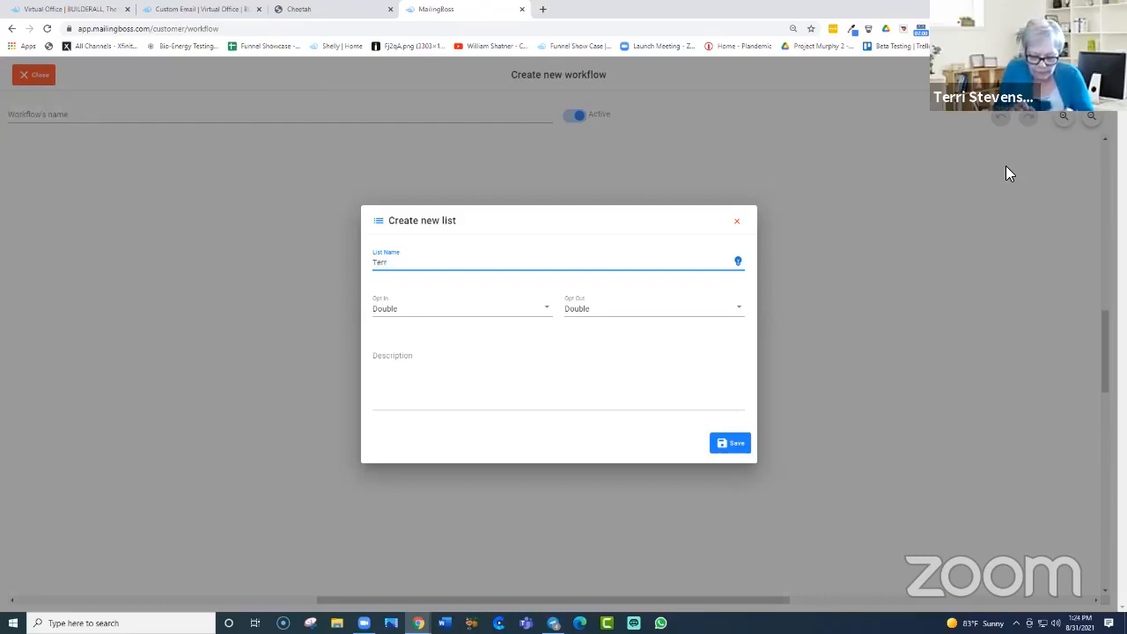
key("BackSpace")
key("BackSpace")
key("BackSpace")
key("BackSpace")
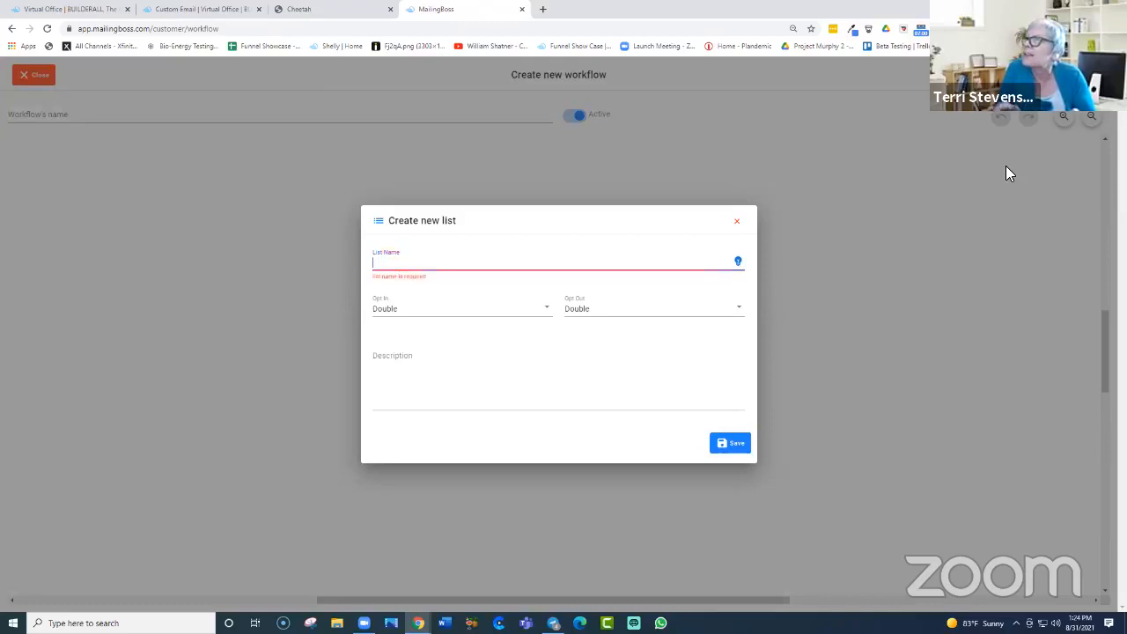
type("T")
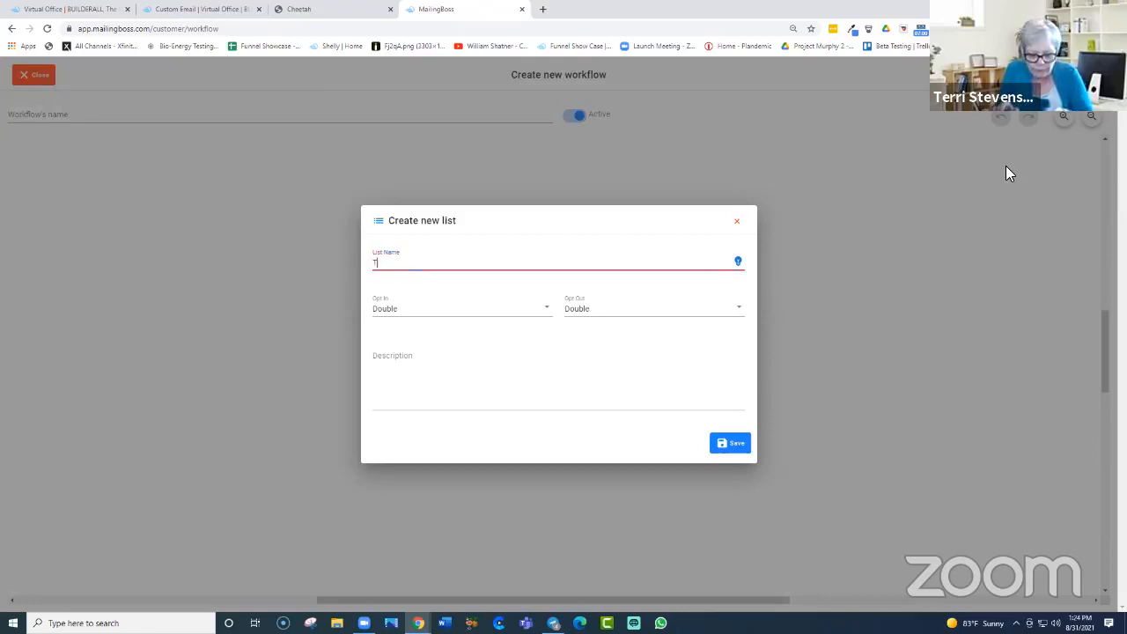
type("uesd")
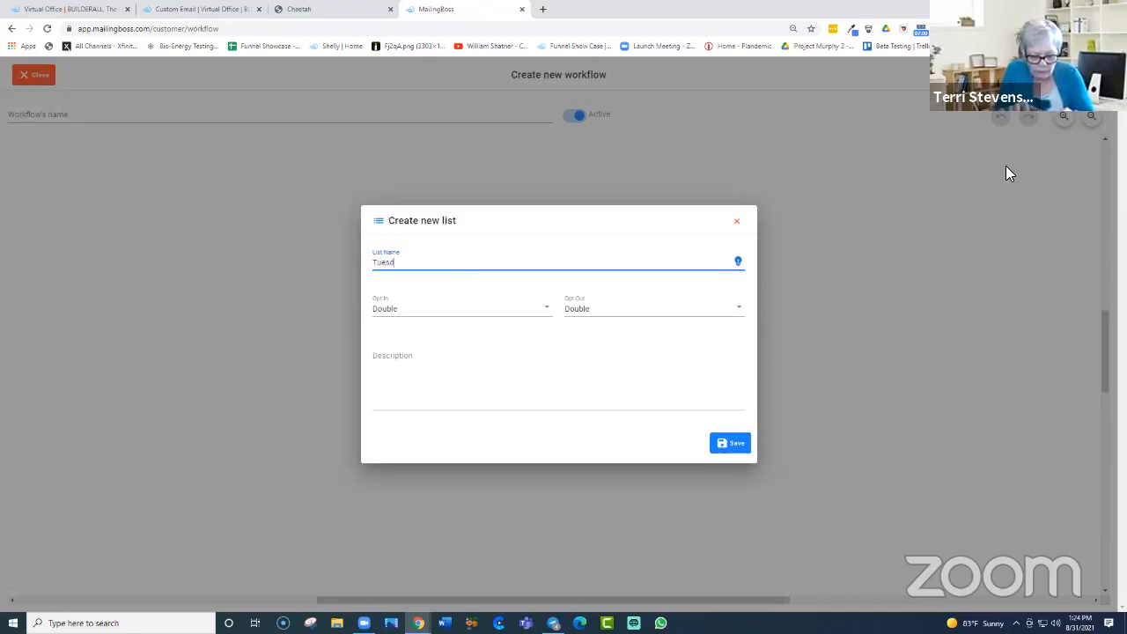
type("ay Training")
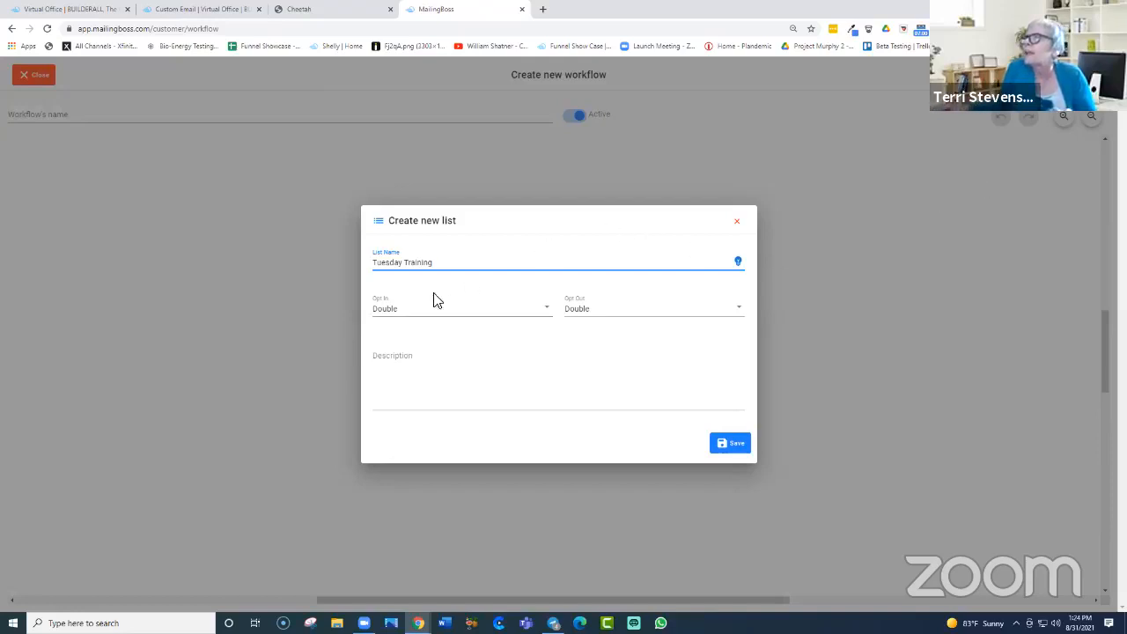
left_click(405, 264)
type("MB")
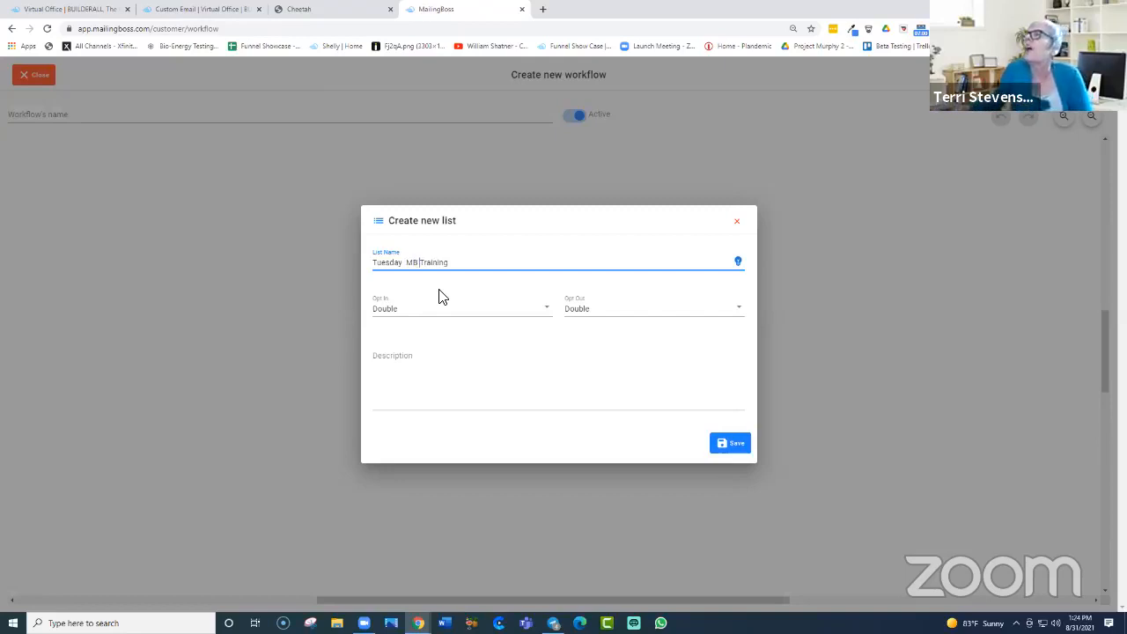
left_click(740, 319)
left_click(627, 347)
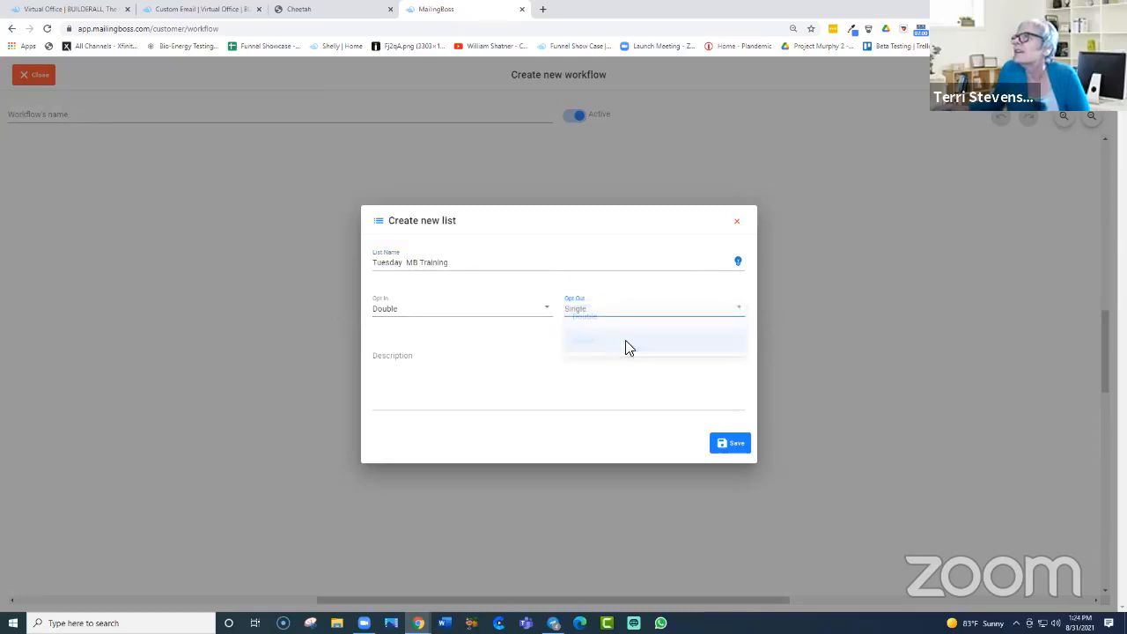
left_click(398, 389)
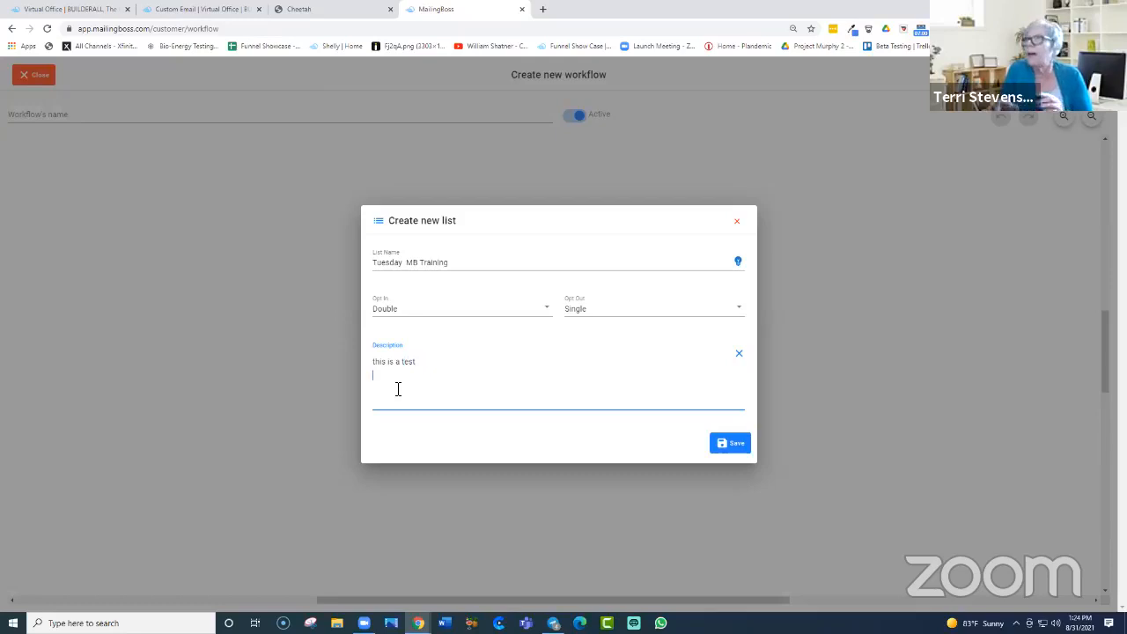
left_click(728, 445)
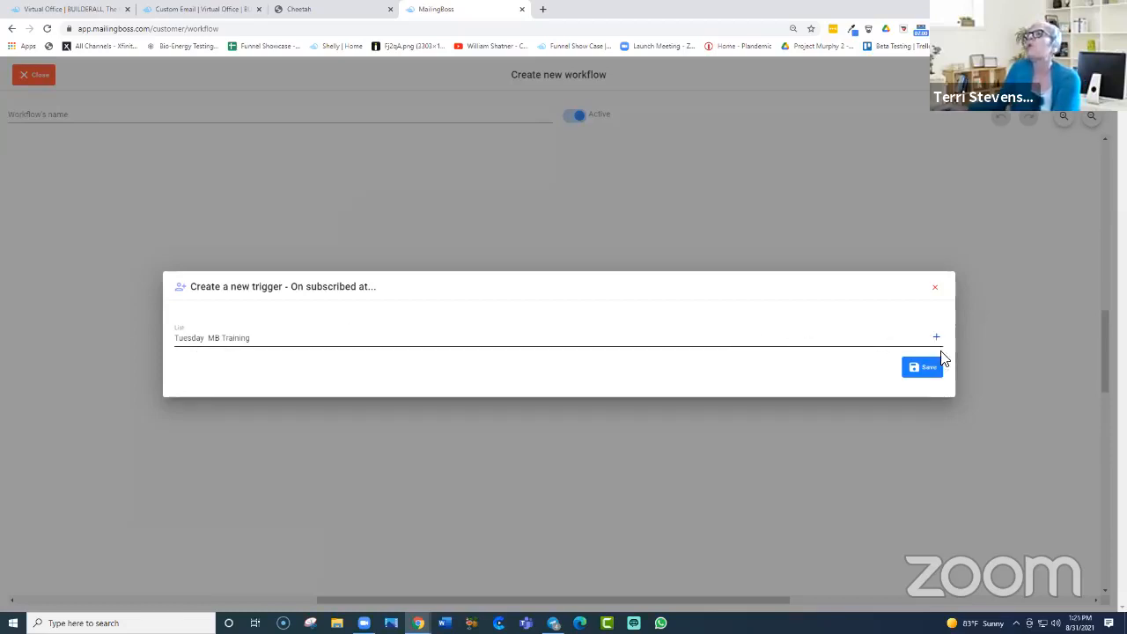
Step: Save the trigger and add an Add tag step applying TUES-MB after Join workflow
left_click(933, 371)
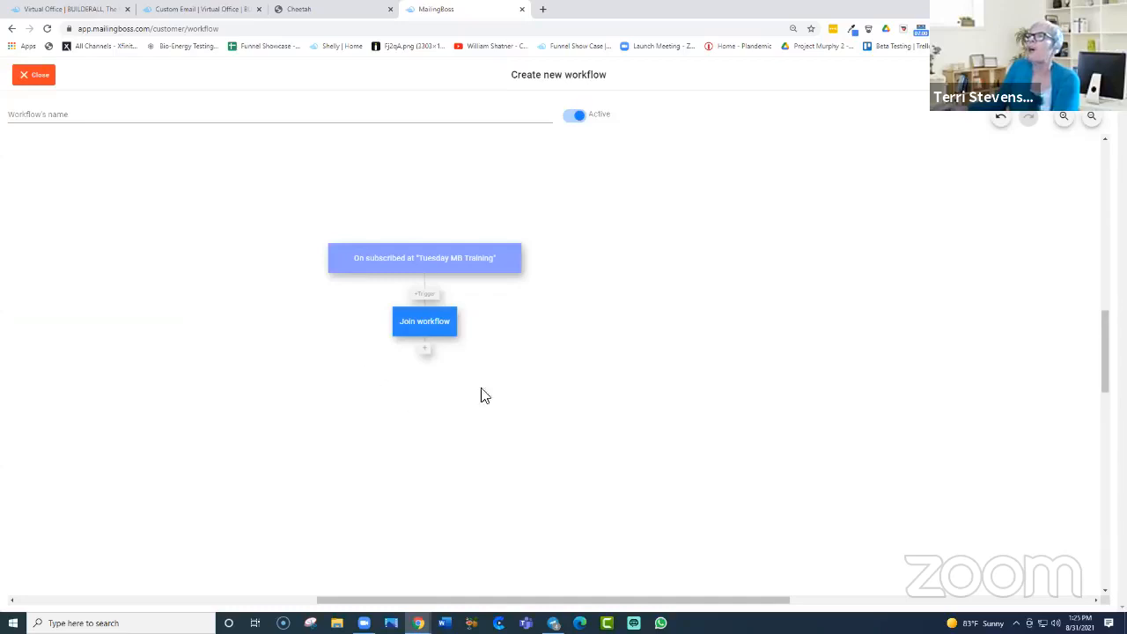
left_click(429, 346)
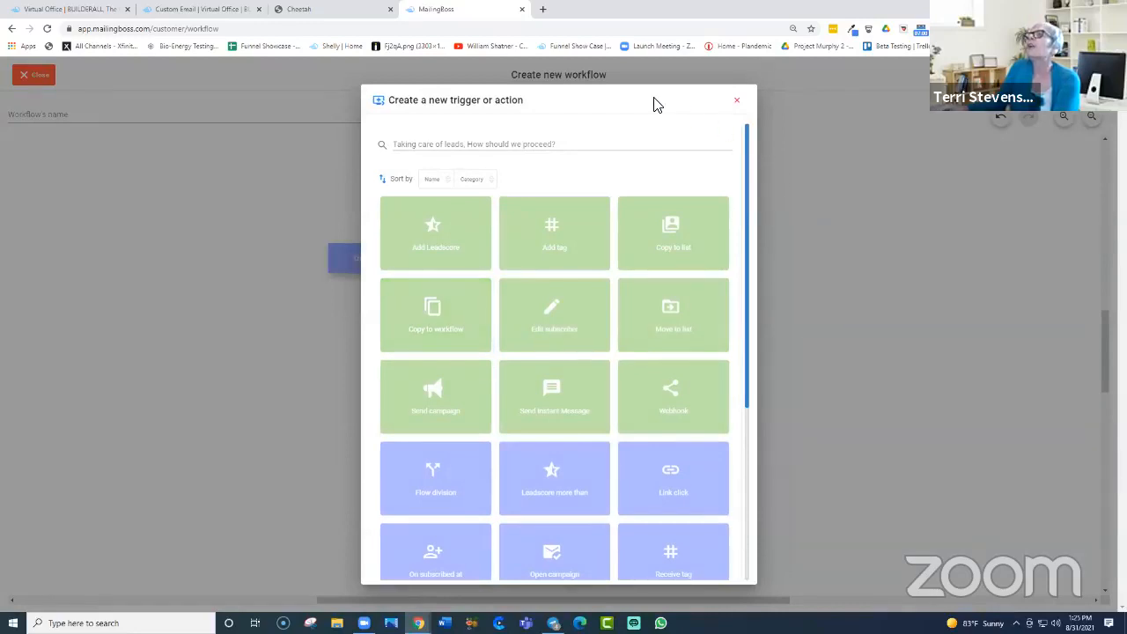
triple_click(656, 105)
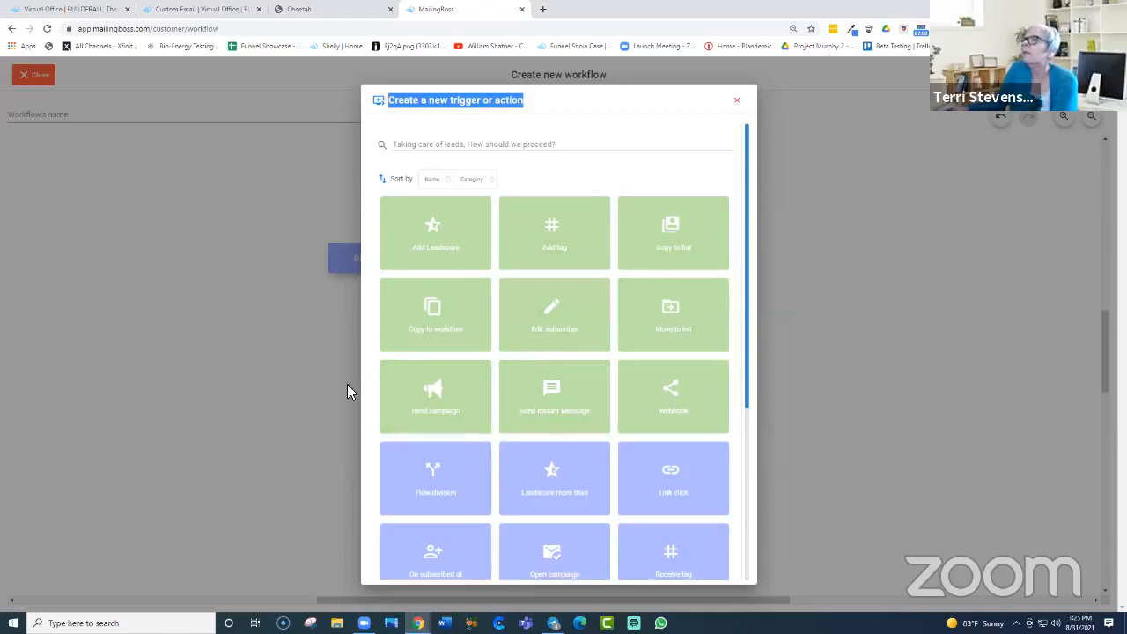
left_click(569, 244)
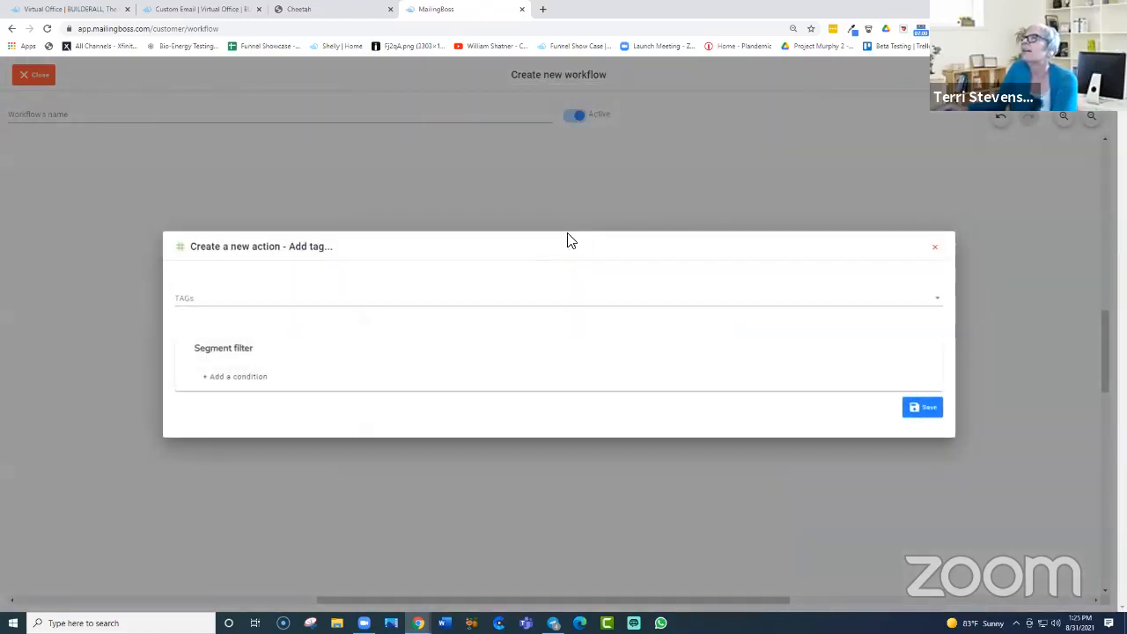
left_click(207, 298)
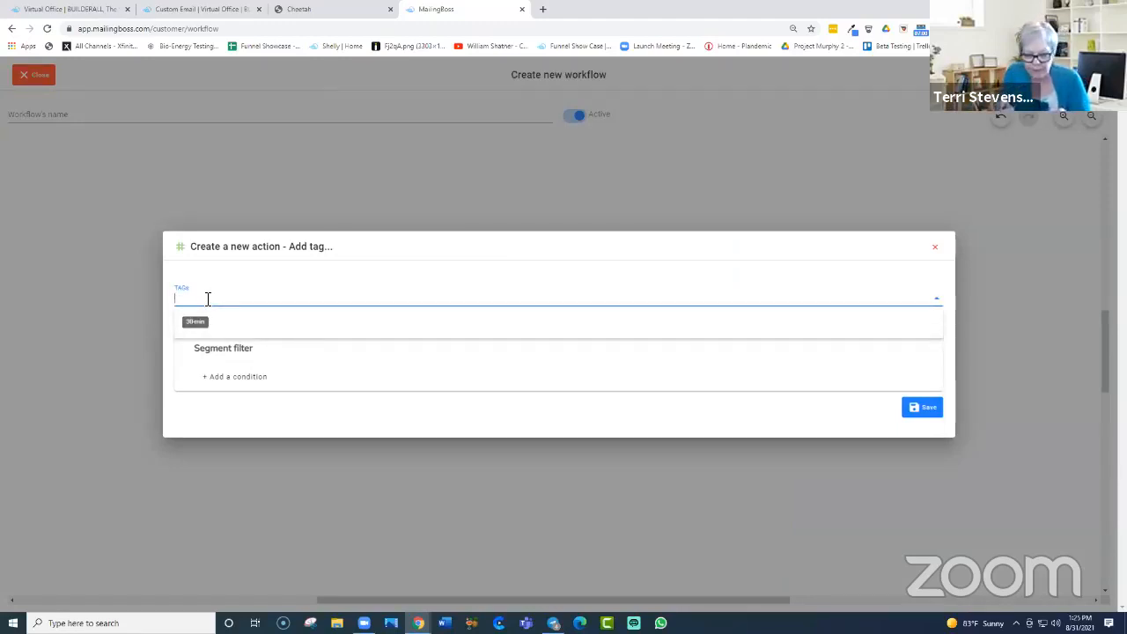
type("I")
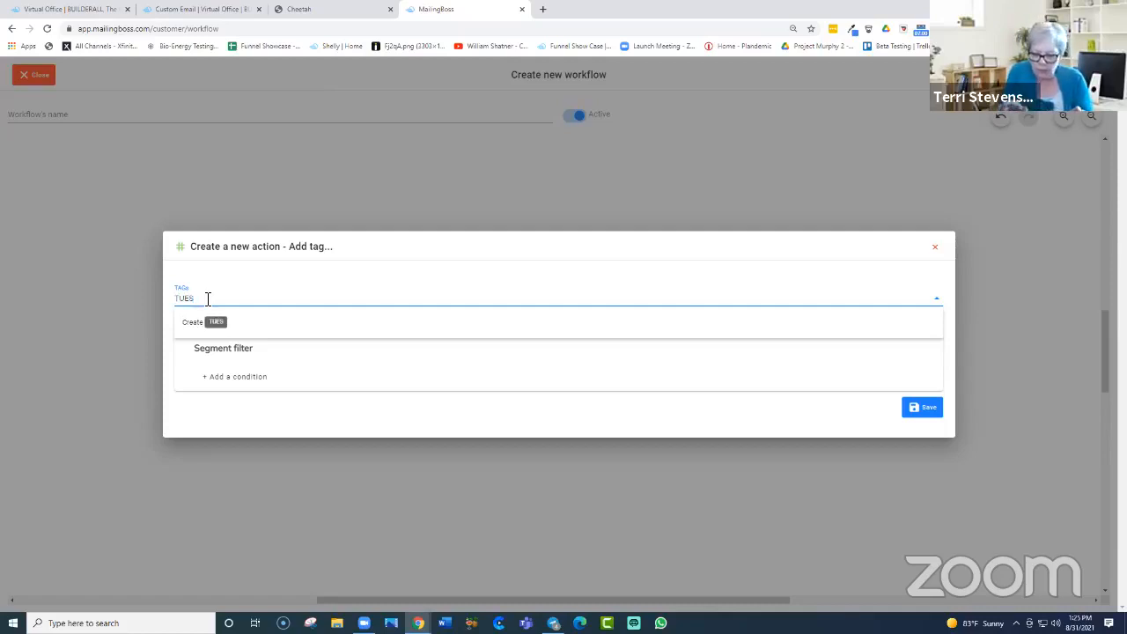
type("UES-MB")
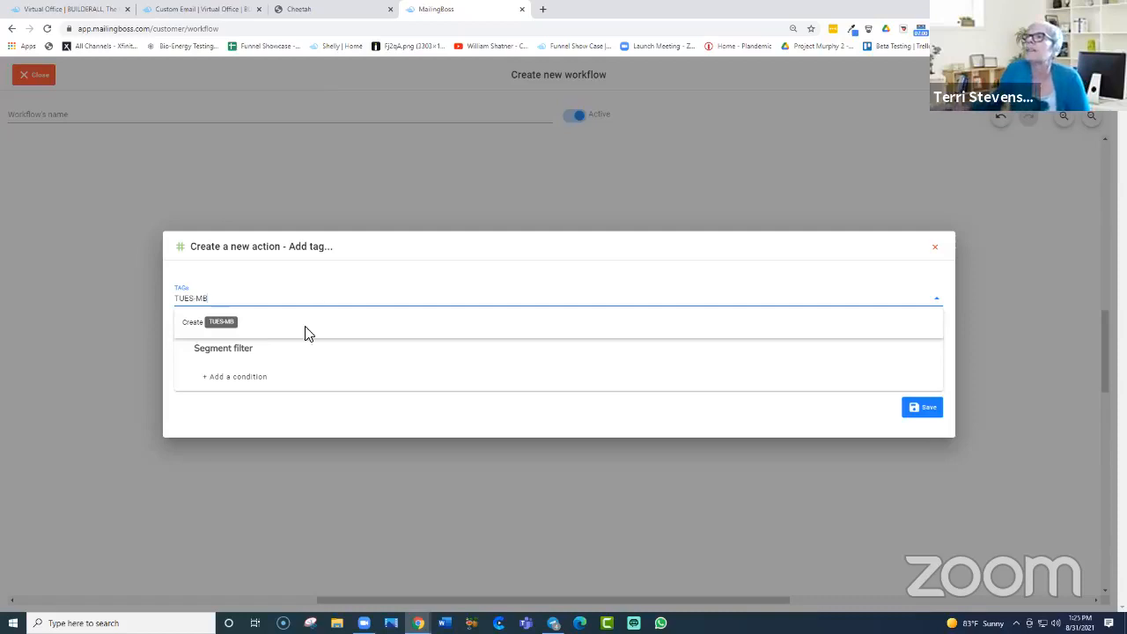
left_click(922, 408)
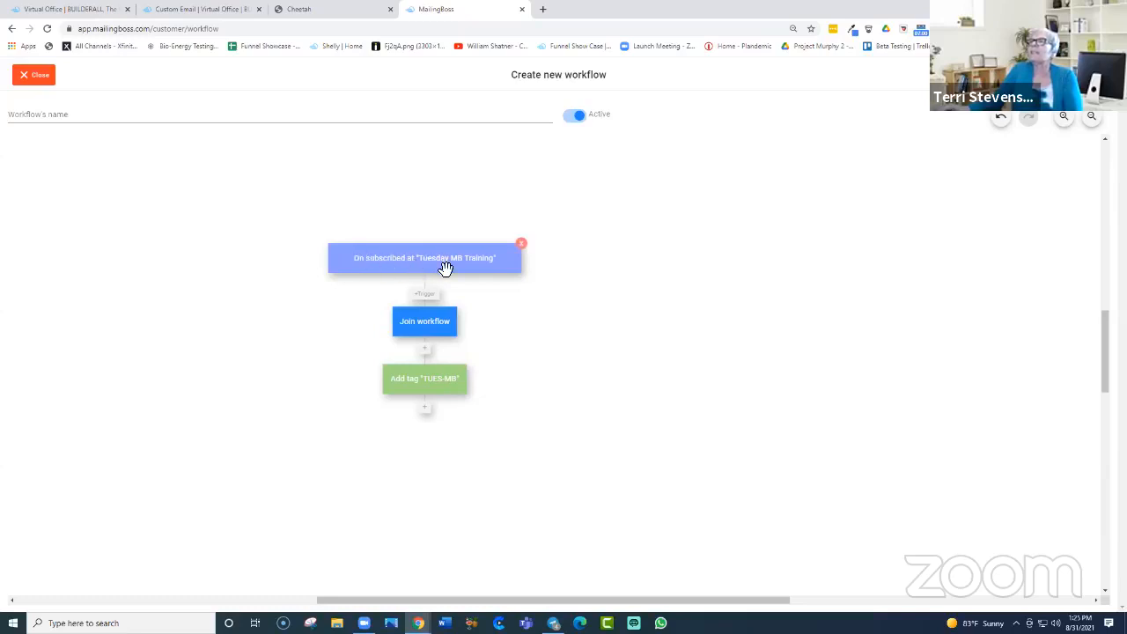
Step: Add a Send campaign step after the tag step and start a new campaign for it
left_click(426, 414)
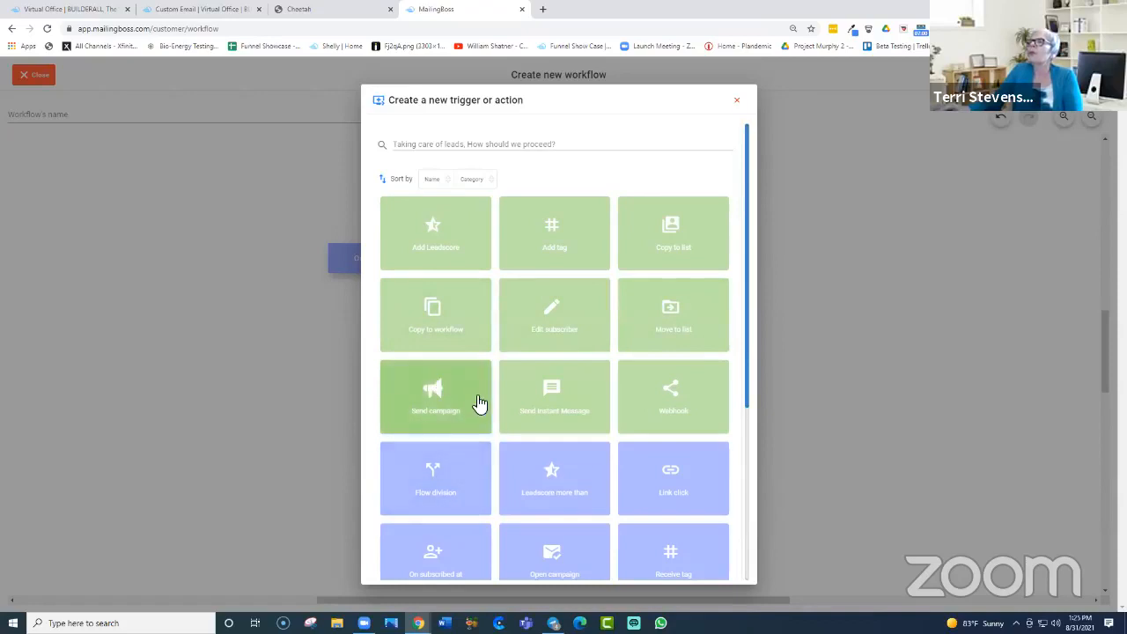
left_click(434, 401)
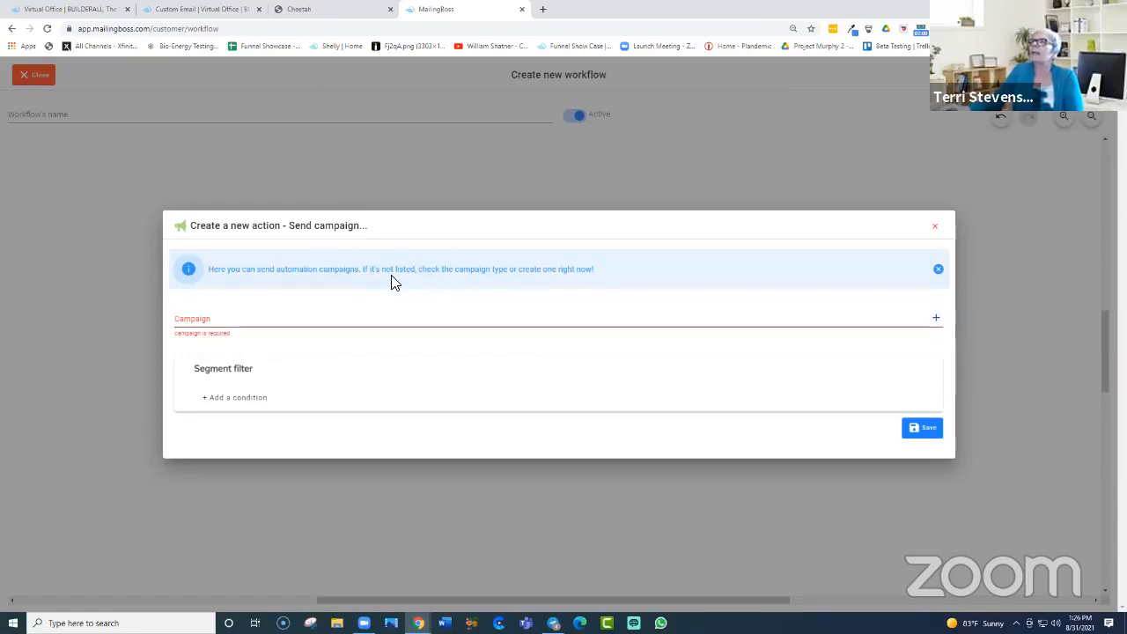
left_click(939, 270)
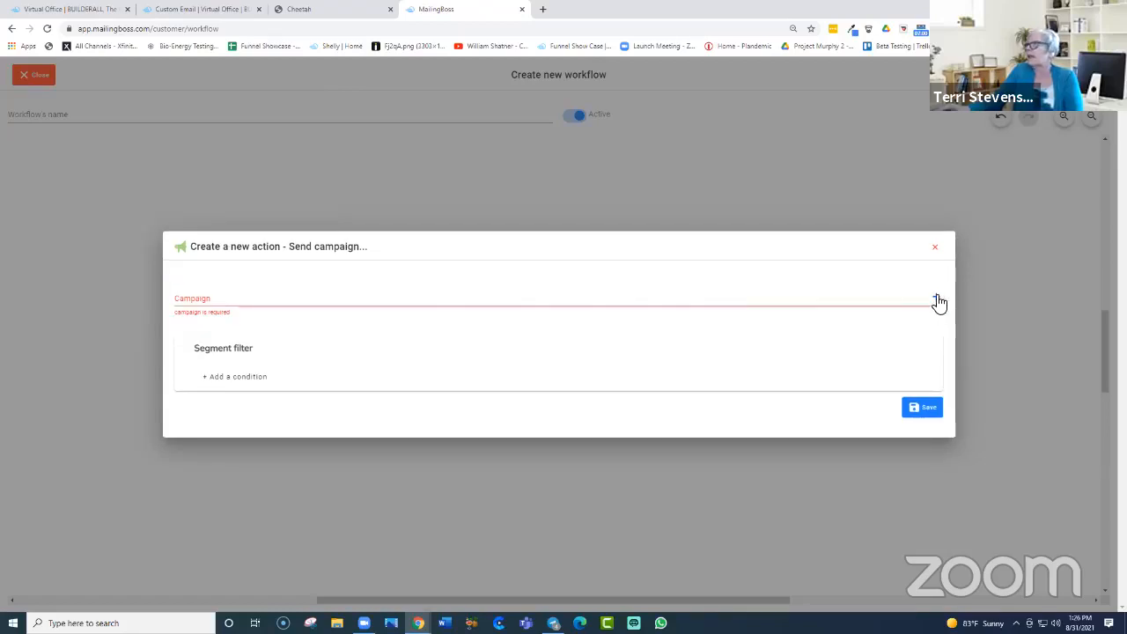
left_click(939, 301)
left_click(416, 314)
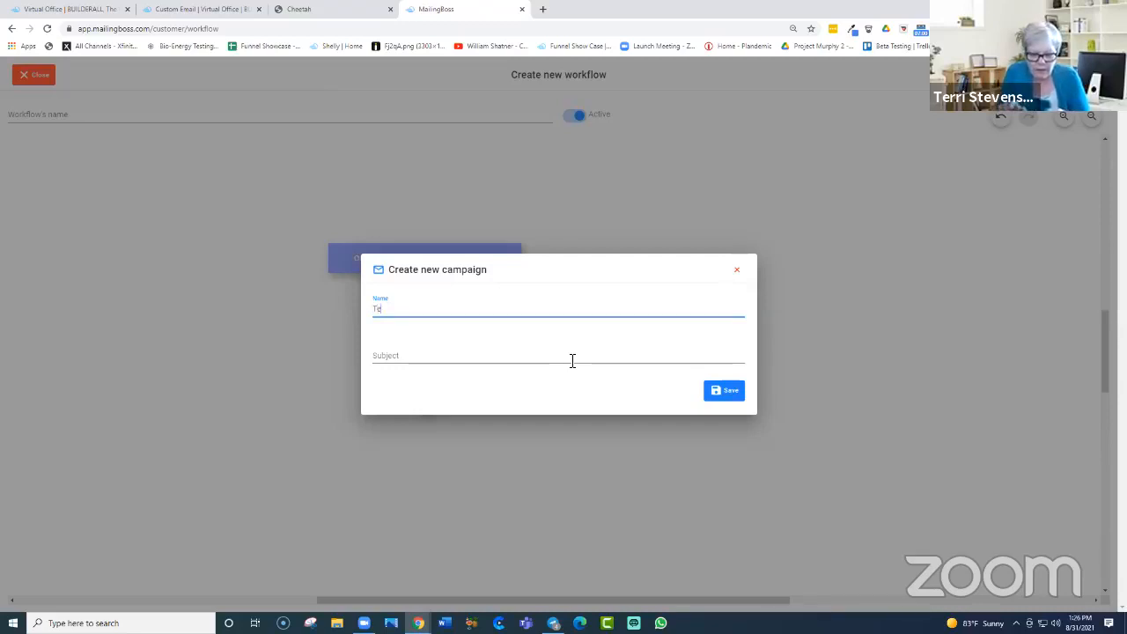
Step: Complete the new campaign's name and subject, then save the campaign
type("ew Campaign")
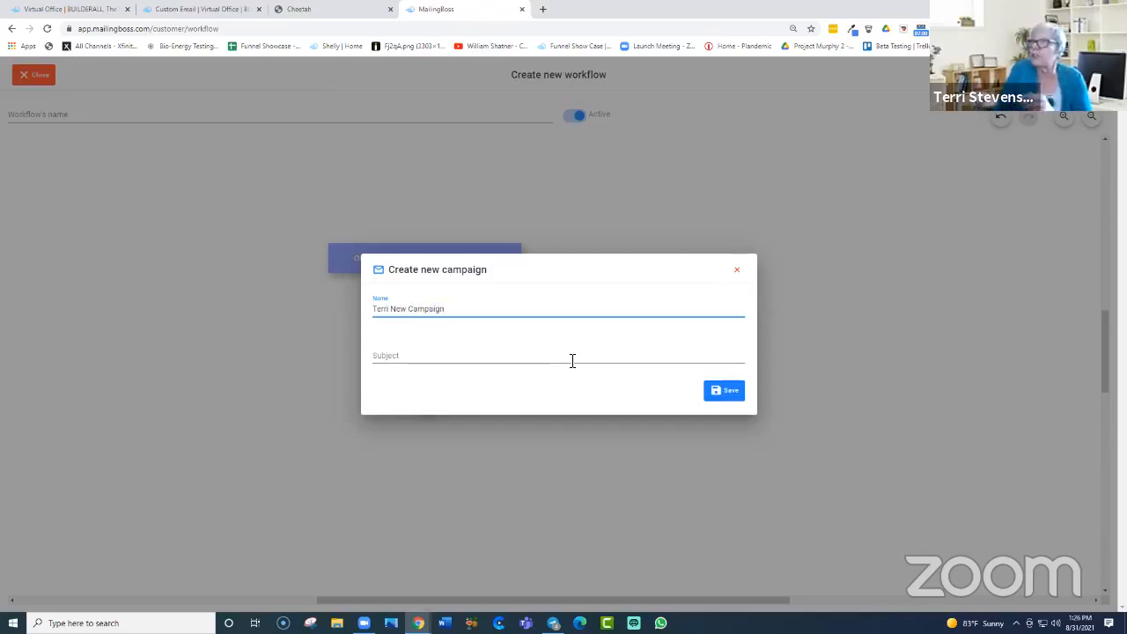
left_click(394, 359)
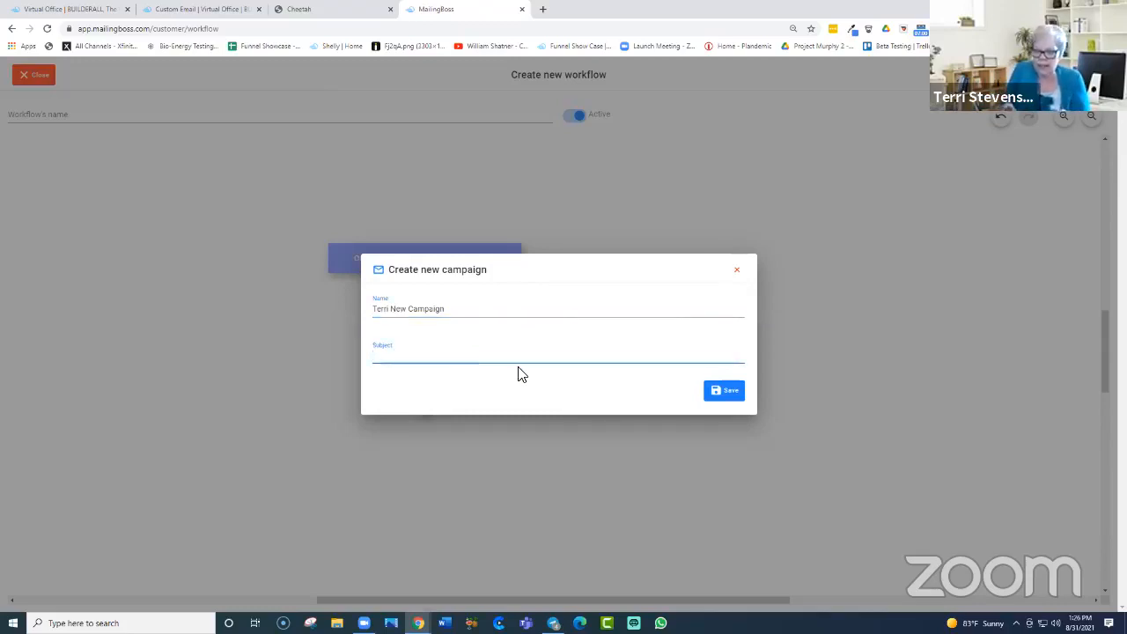
type("T")
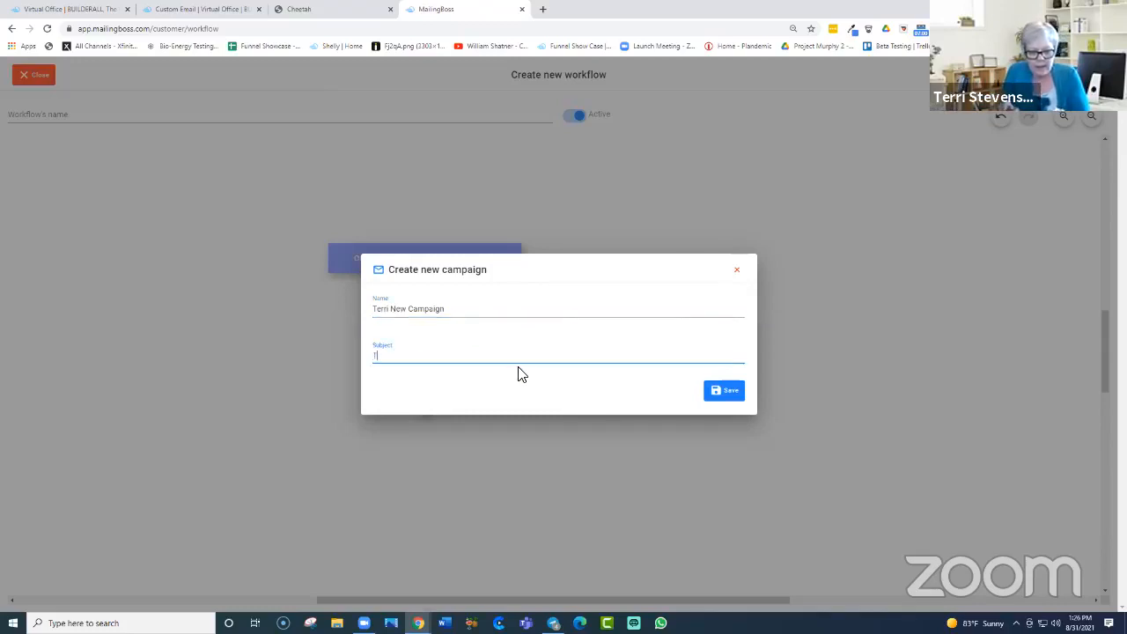
type("raining T")
type("uesday")
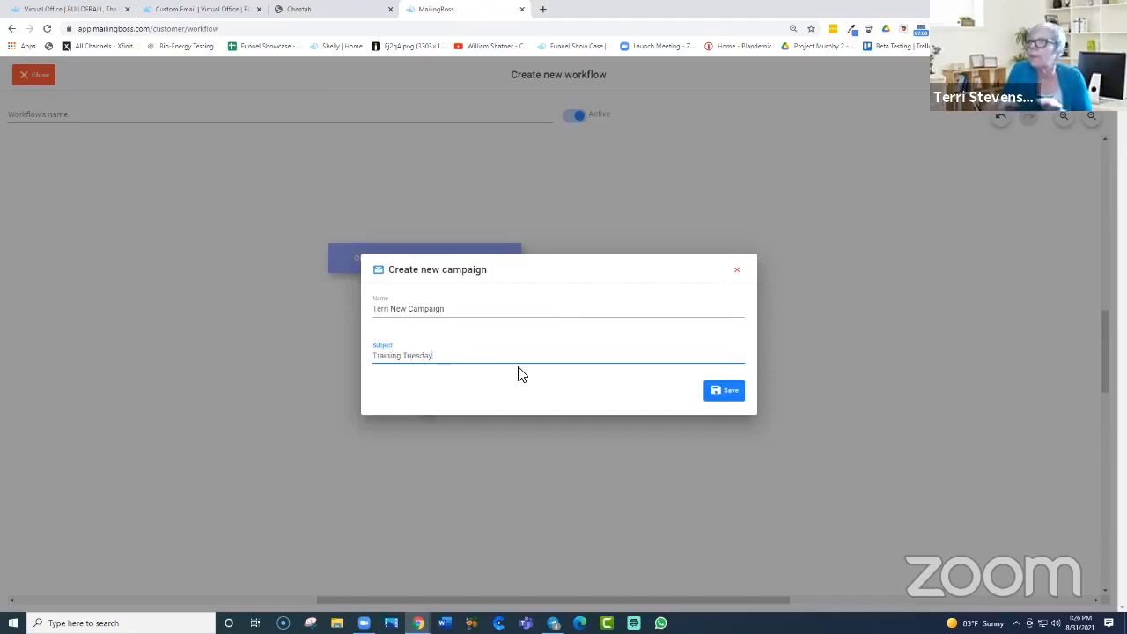
left_click(726, 402)
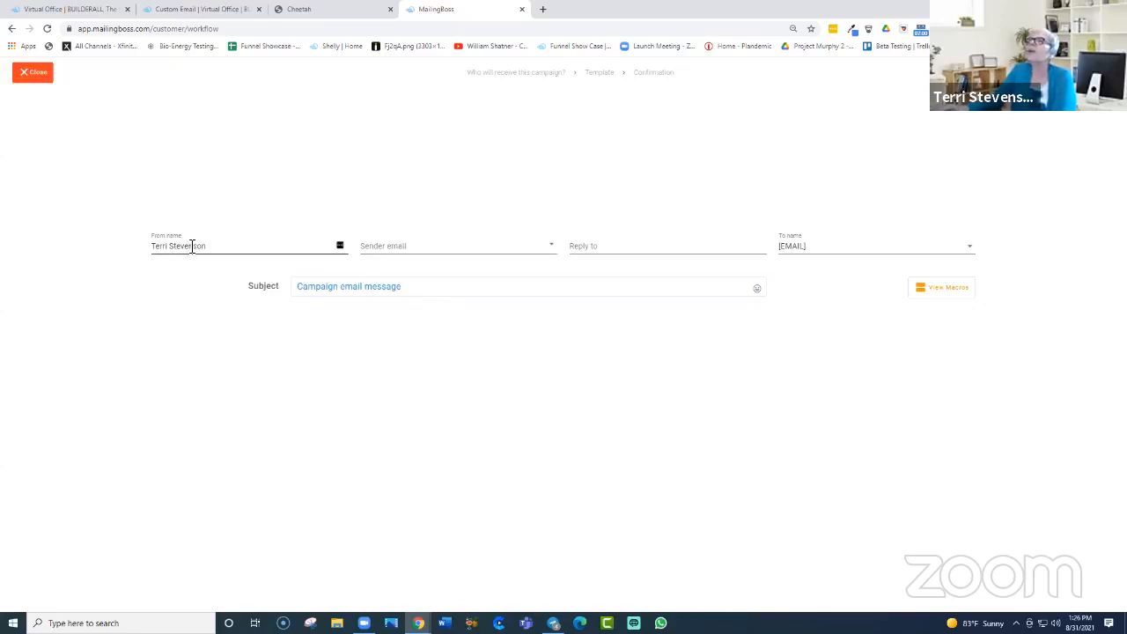
Step: Set the sender to the account's own address and copy it into Reply to
left_click(553, 245)
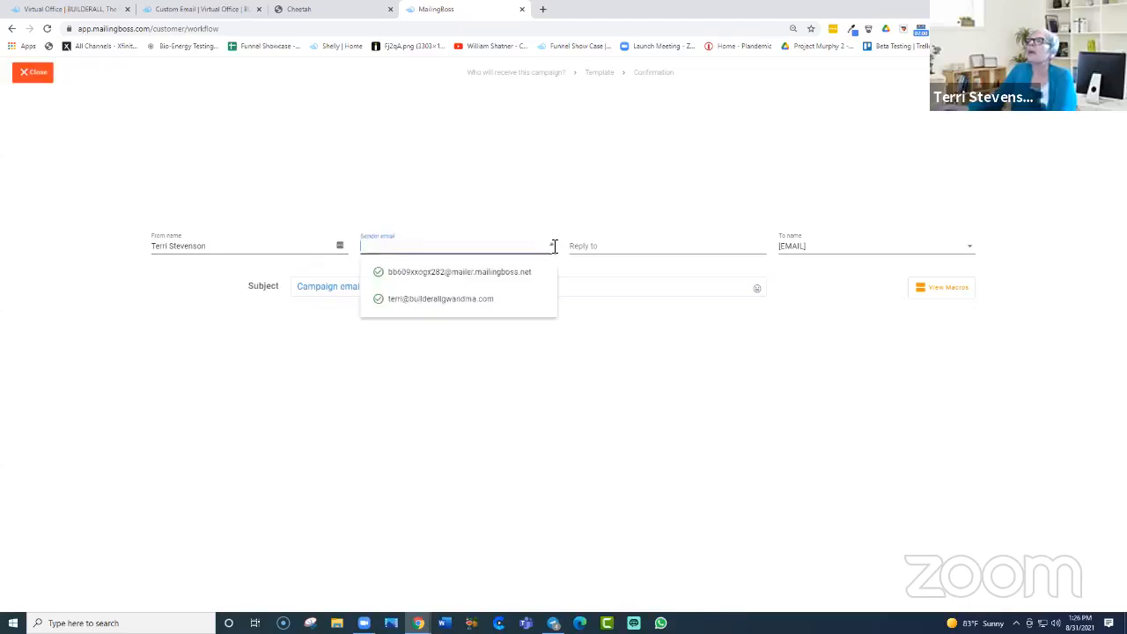
left_click(403, 303)
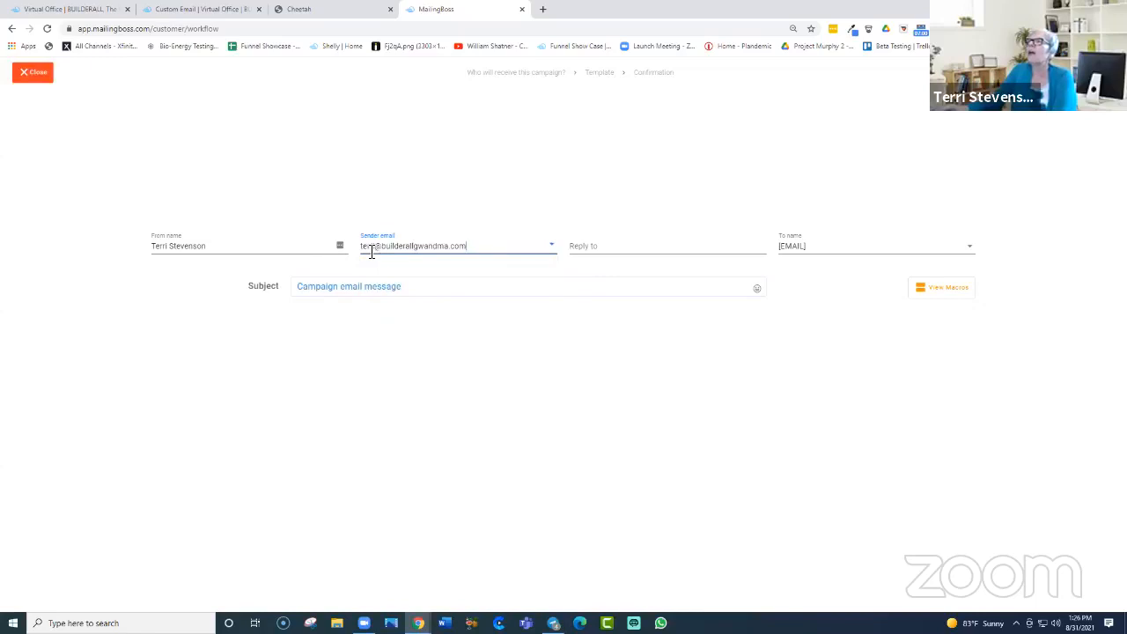
left_click_drag(475, 248, 327, 252)
right_click(440, 246)
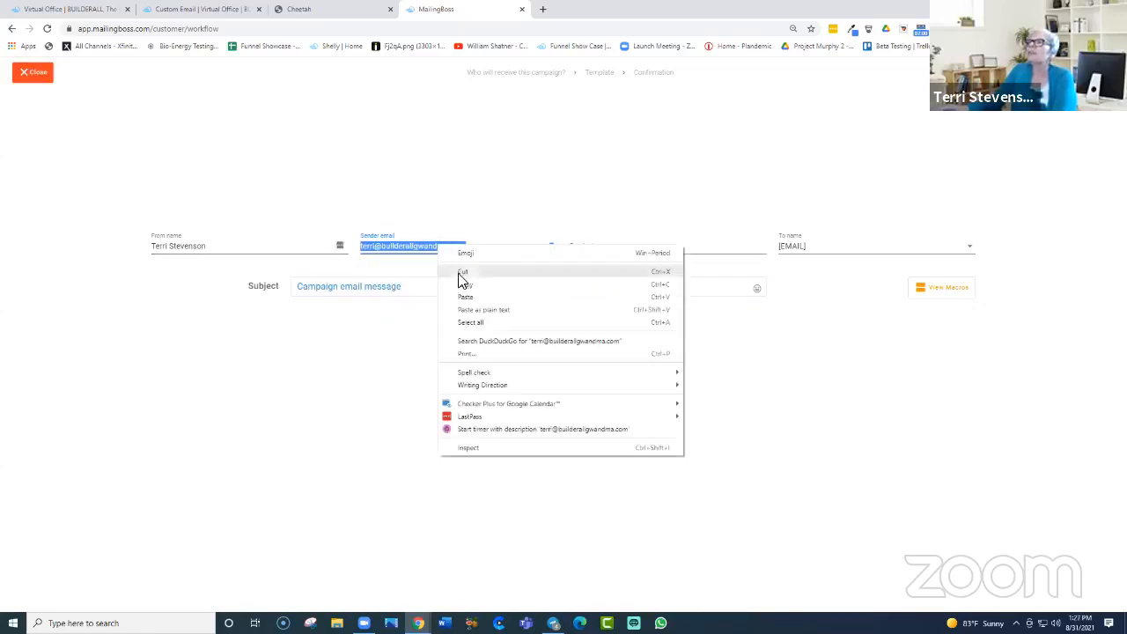
left_click(463, 285)
left_click(575, 248)
right_click(576, 248)
left_click(583, 328)
left_click(644, 183)
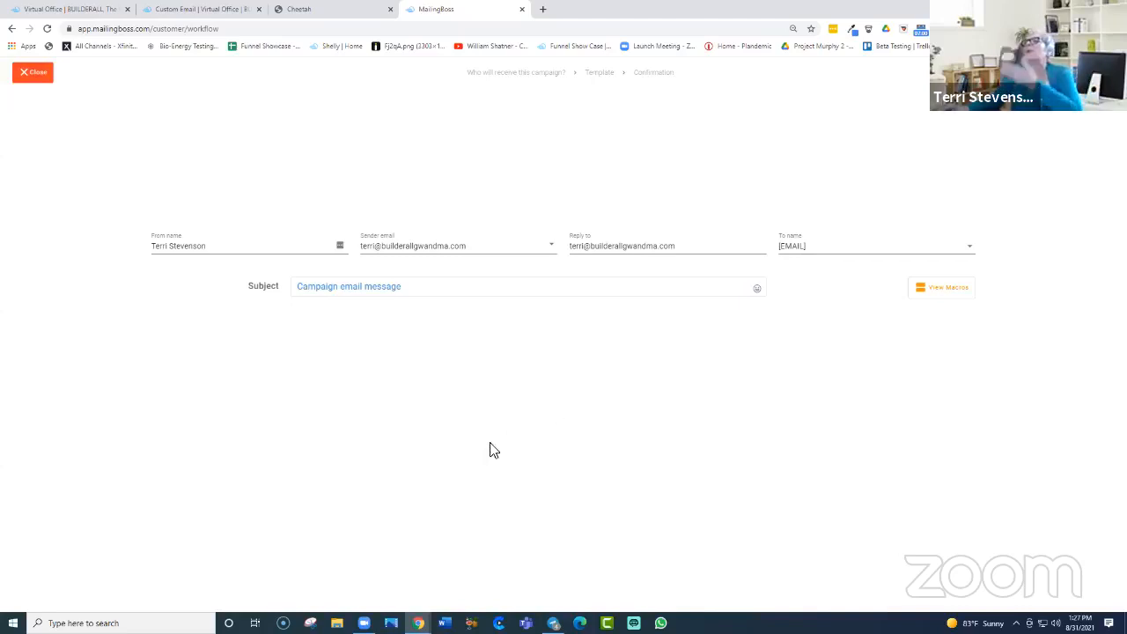
Step: Close the campaign editor, the Send campaign dialog and the workflow editor to reach the Workflow list
left_click(36, 74)
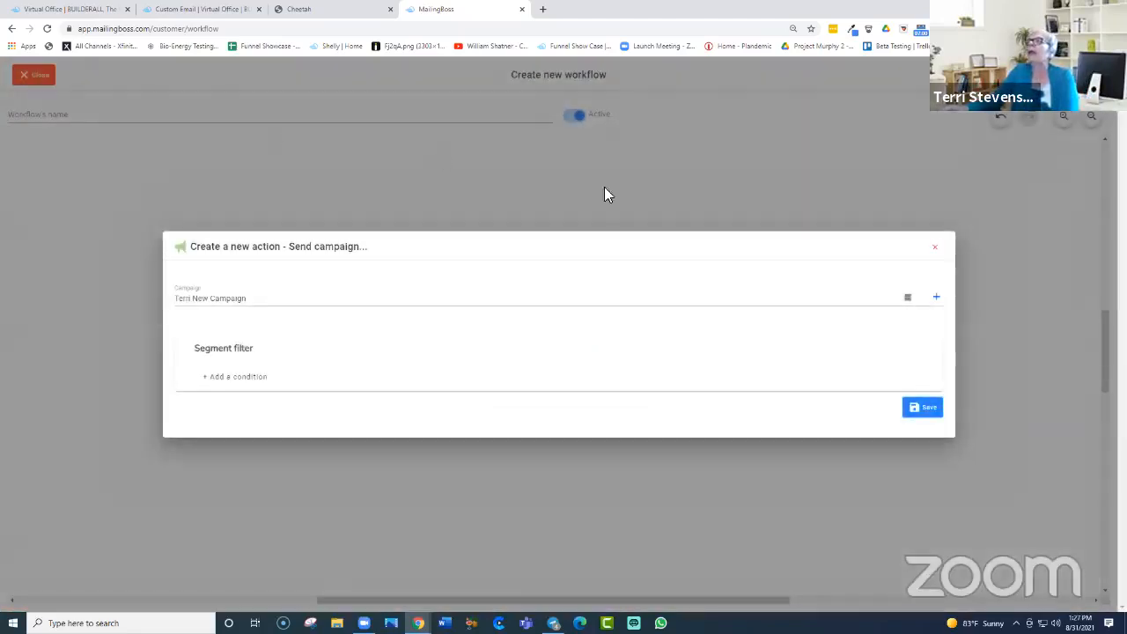
left_click(934, 250)
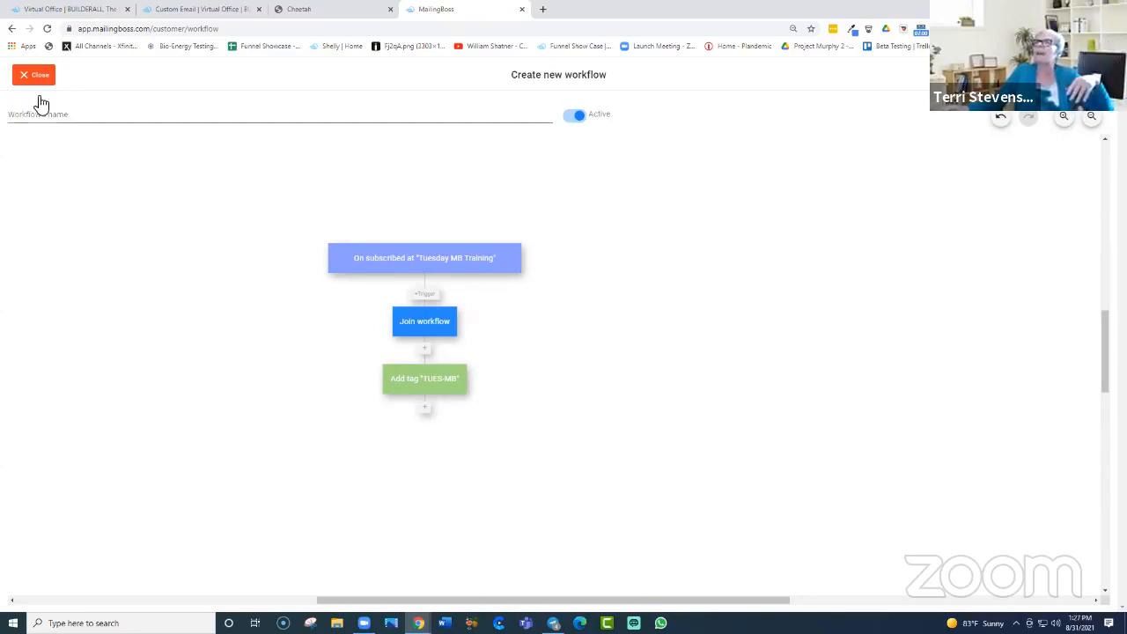
left_click(27, 78)
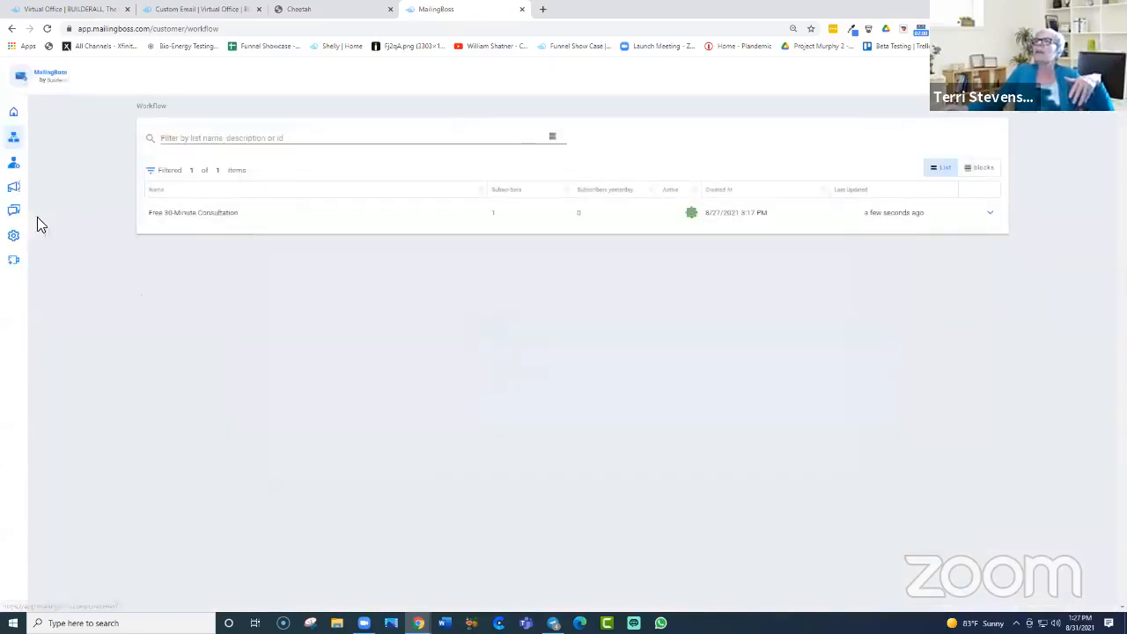
mouse_move(33, 212)
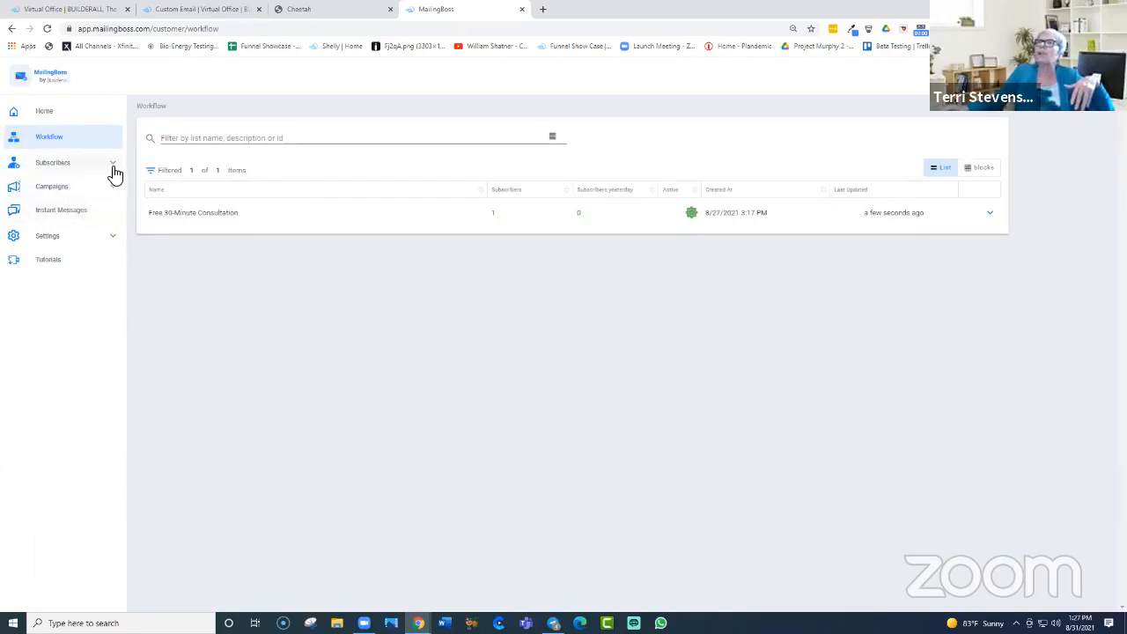
Step: Go to the Home dashboard and expand the Subscribers and Campaigns sidebar sections
left_click(47, 115)
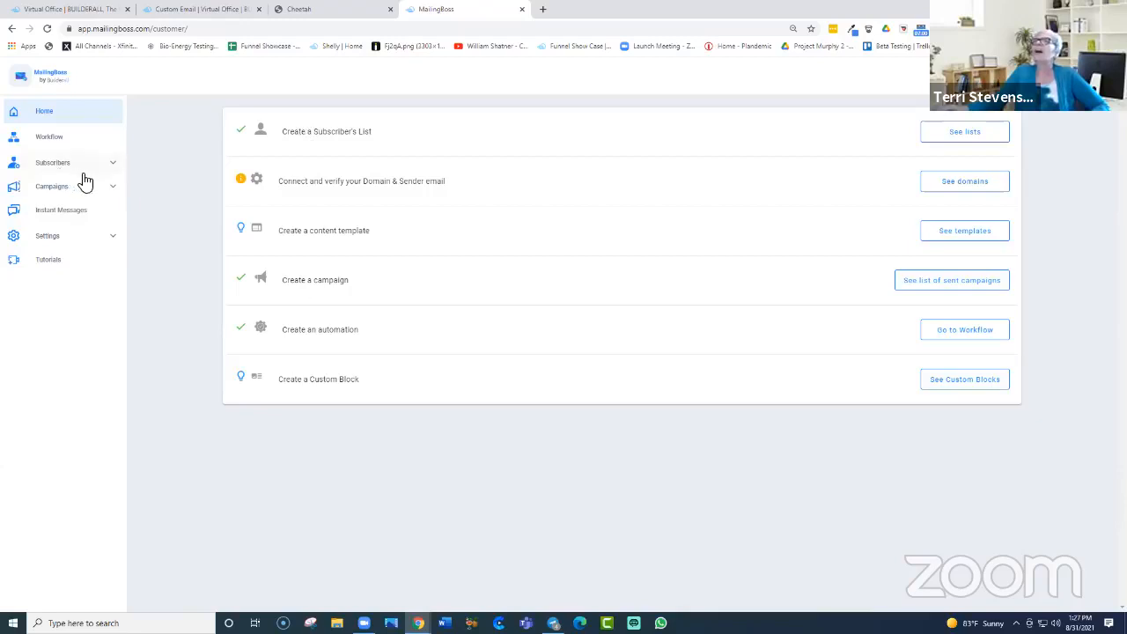
left_click(119, 169)
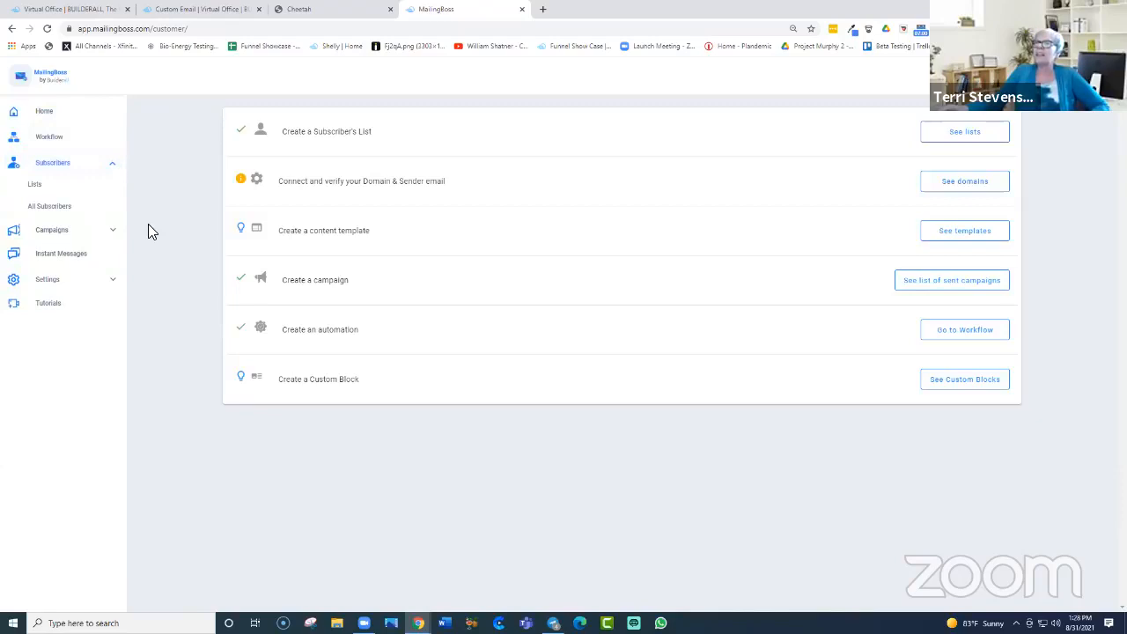
left_click(51, 232)
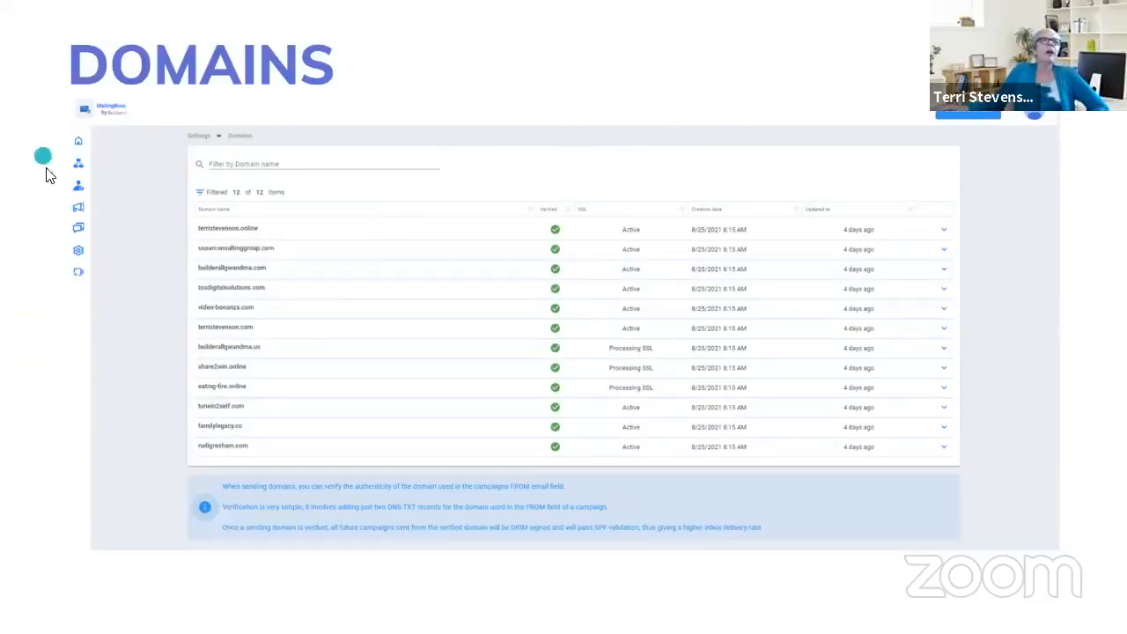
Step: Step back through the slides to SURVEY, then exit full-screen presentation
mouse_move(641, 609)
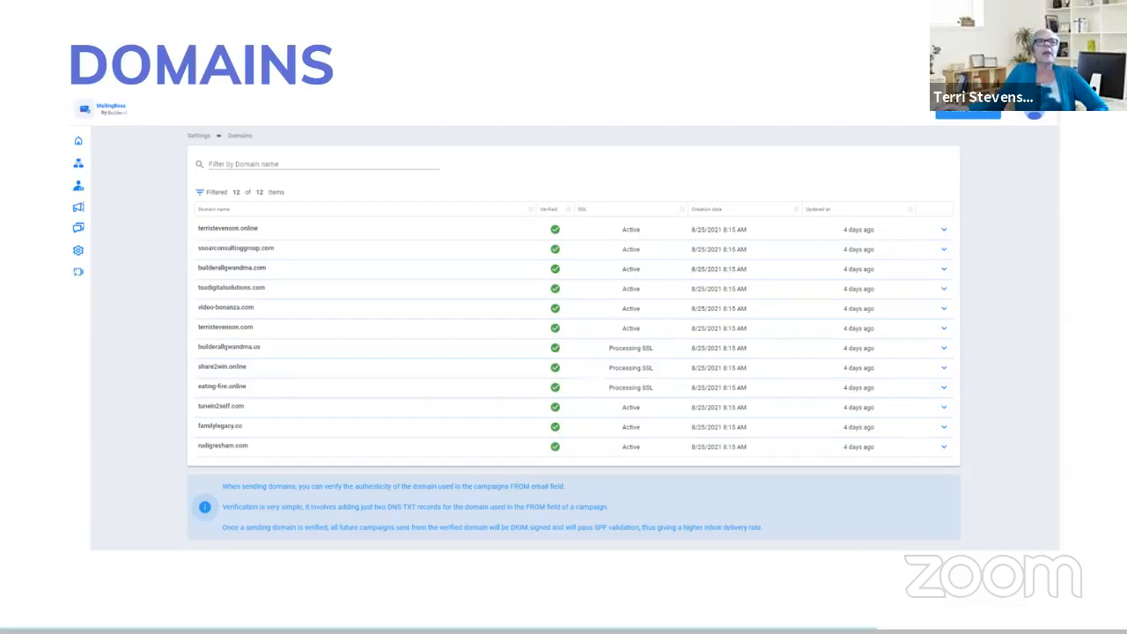
key("Left")
key("Left")
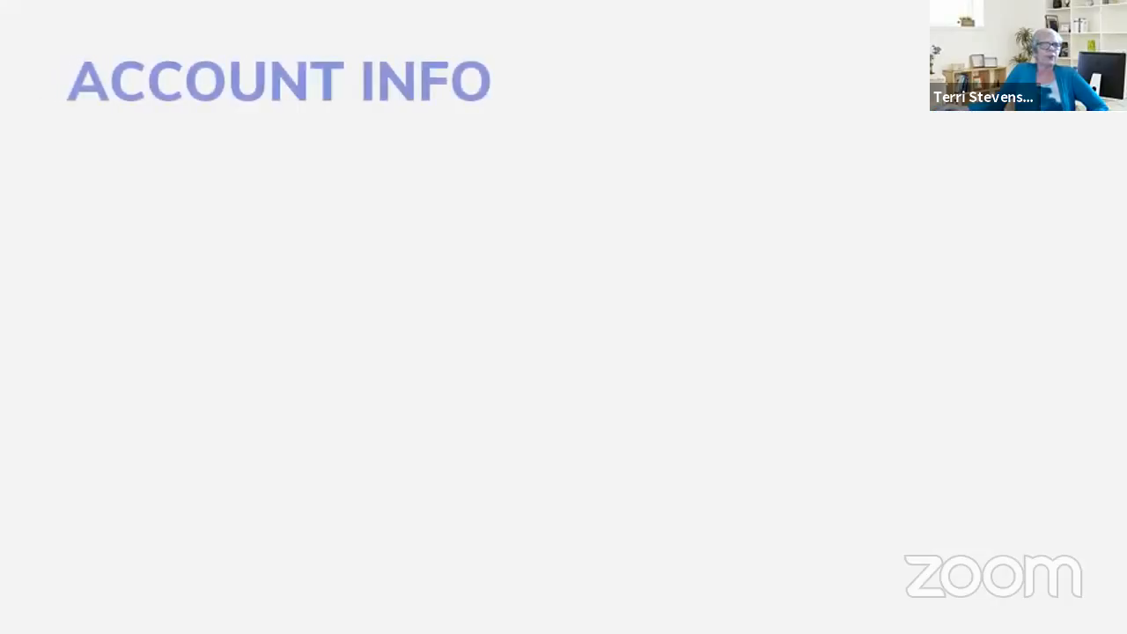
key("Left")
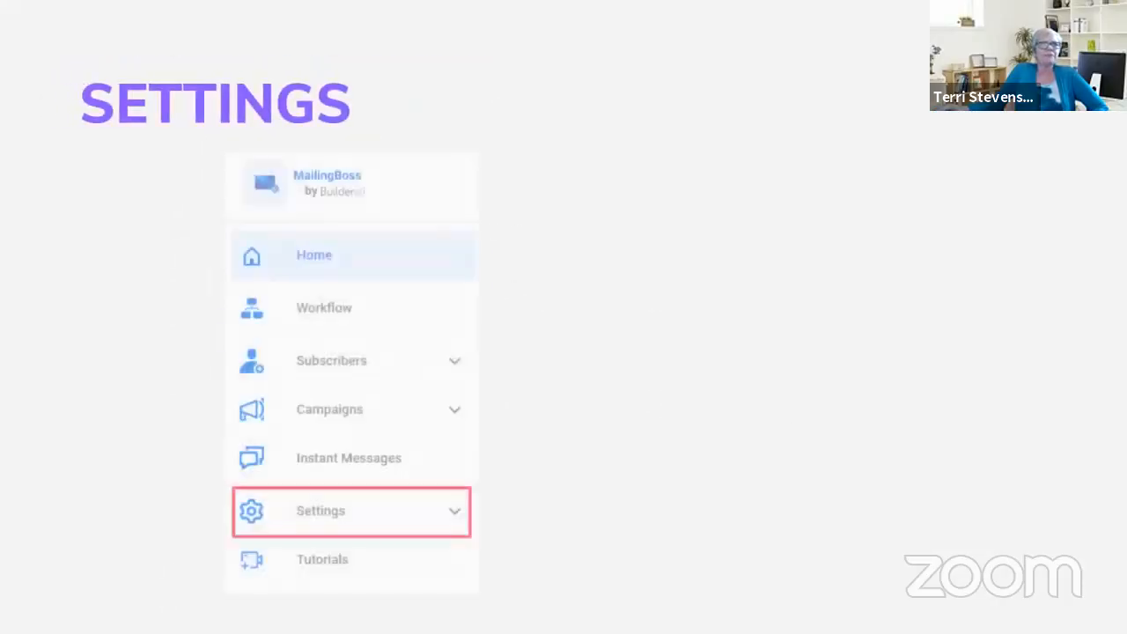
key("Left")
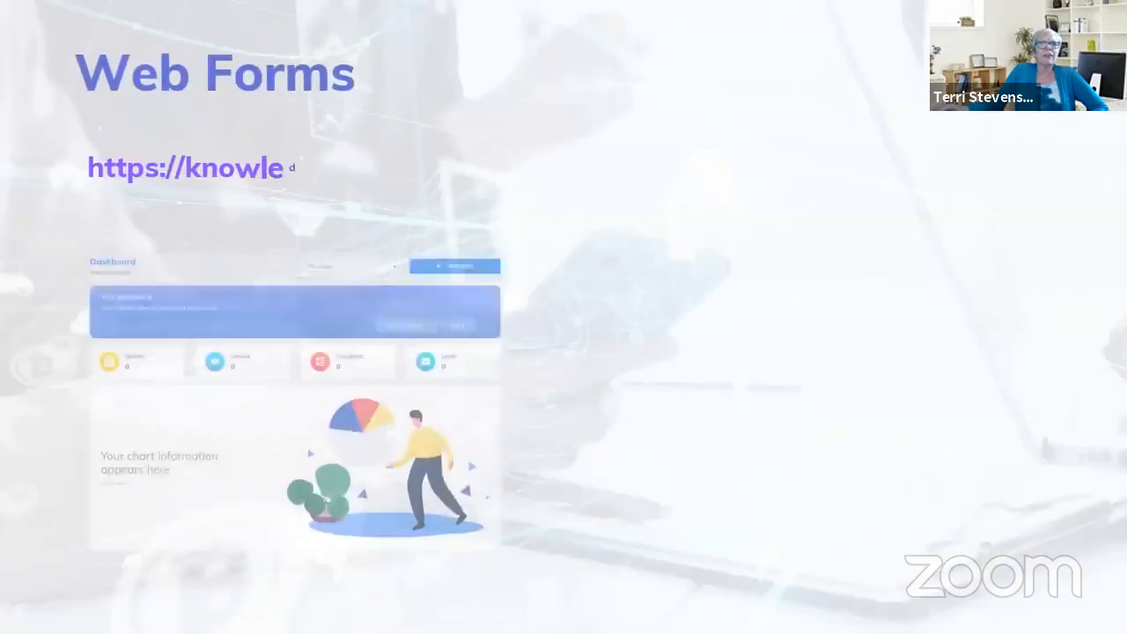
key("Left")
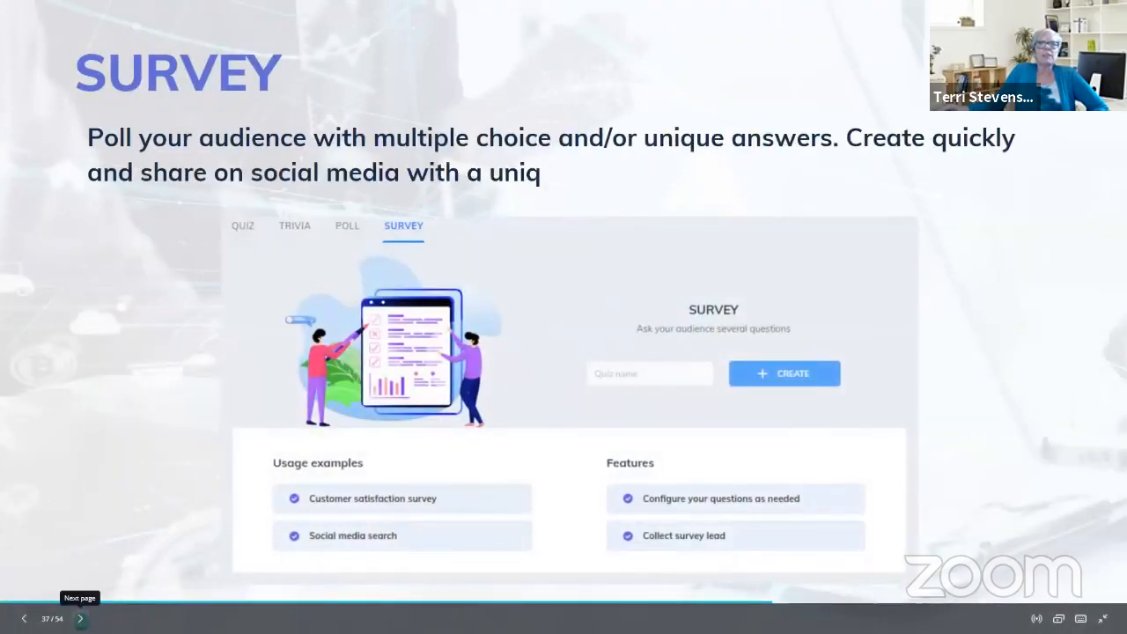
left_click(80, 618)
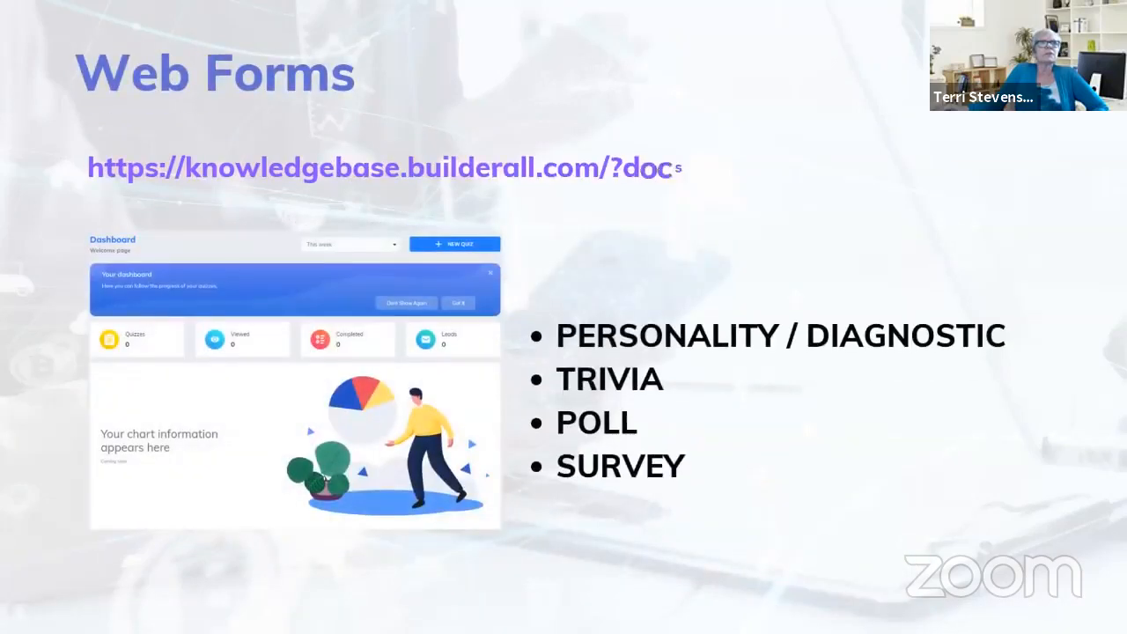
key("Left")
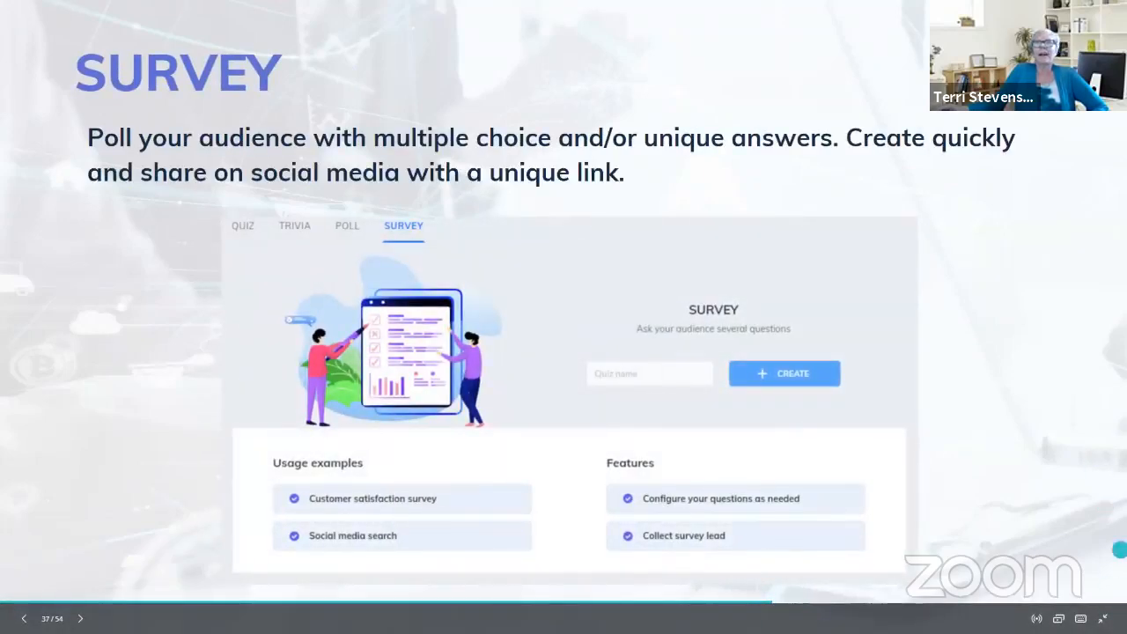
left_click(1101, 618)
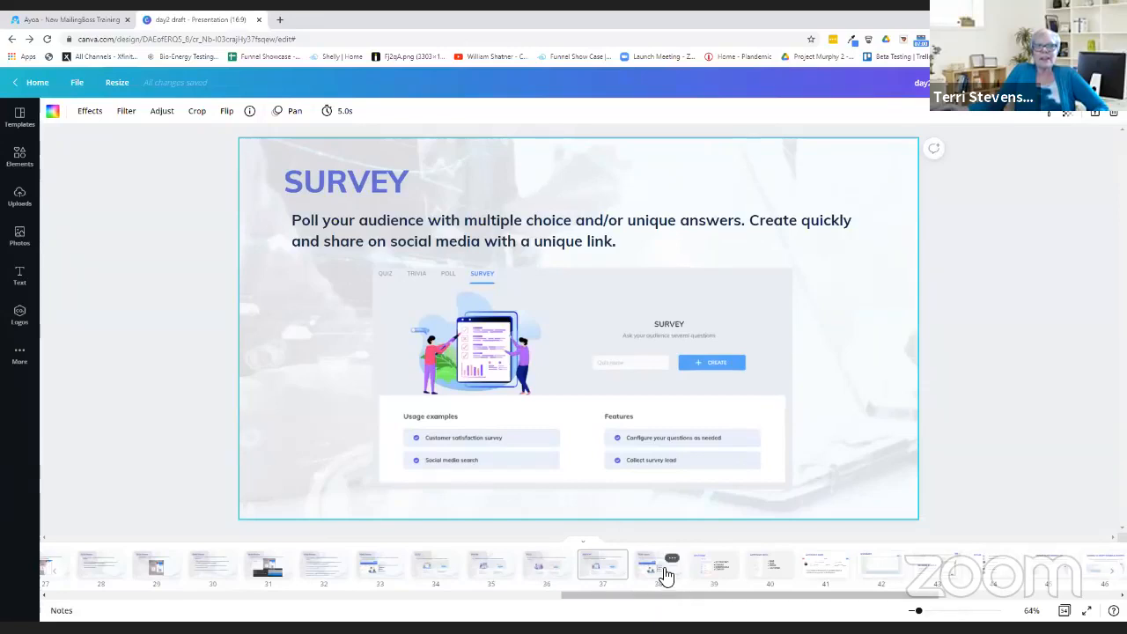
Step: Browse filmstrip slides 38, 39, 43 and 42, ending on slide 43, SENDER EMAILS
left_click(668, 577)
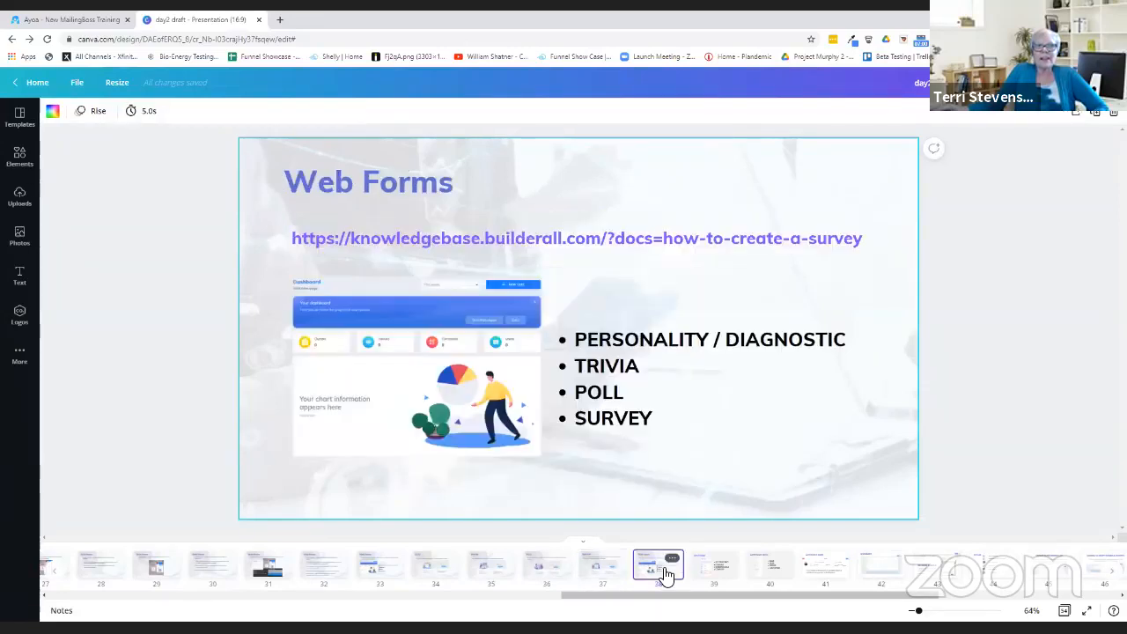
left_click(722, 571)
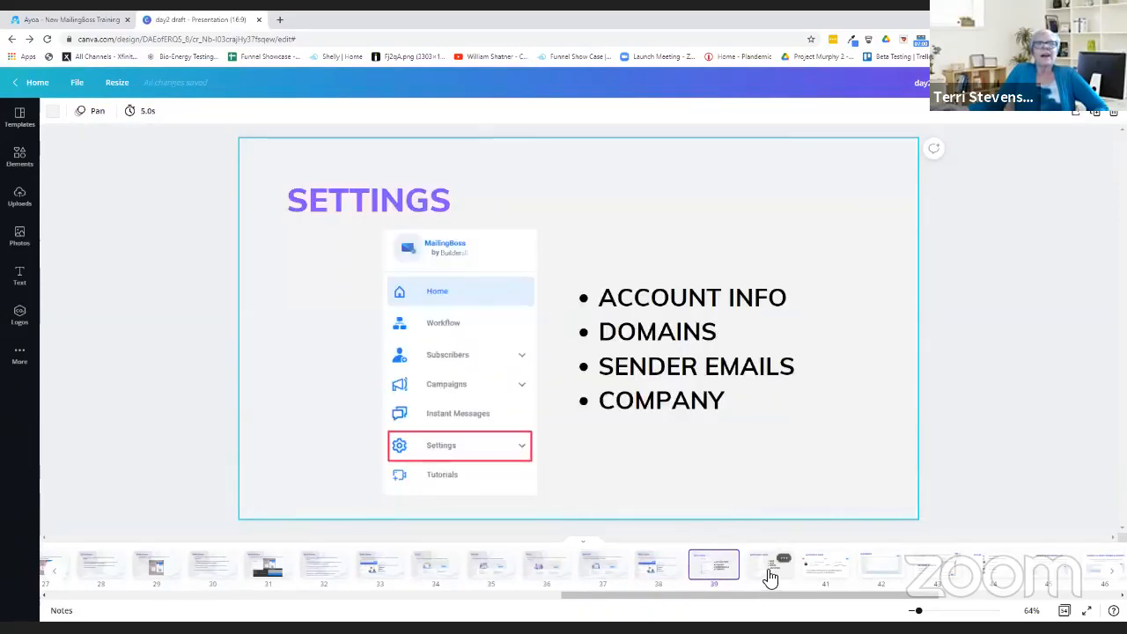
left_click_drag(804, 603, 925, 604)
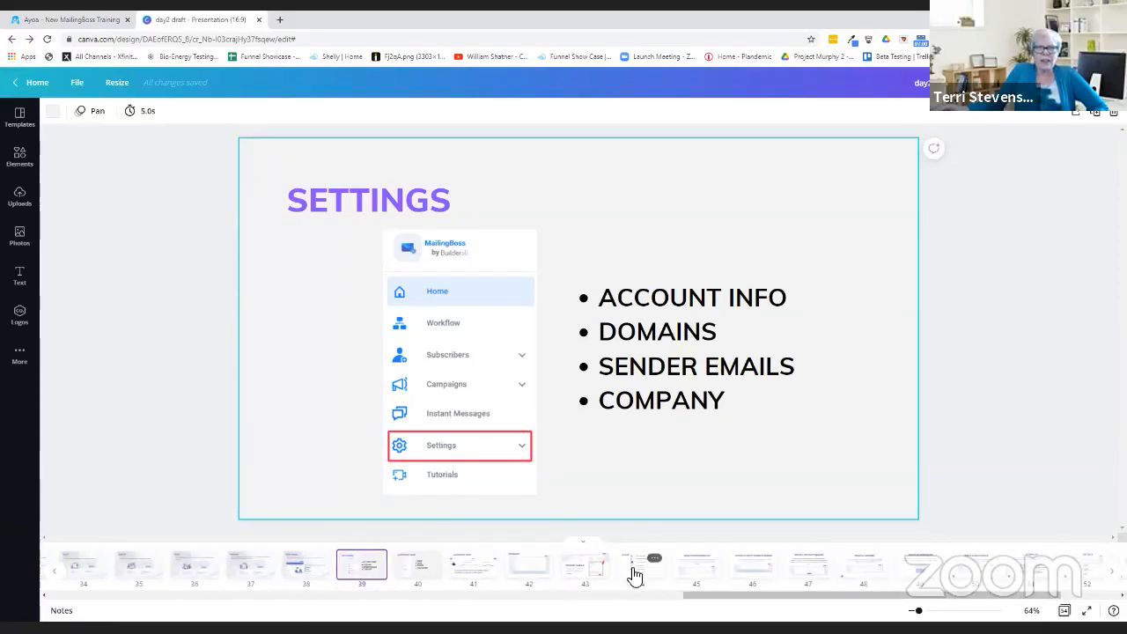
left_click(586, 568)
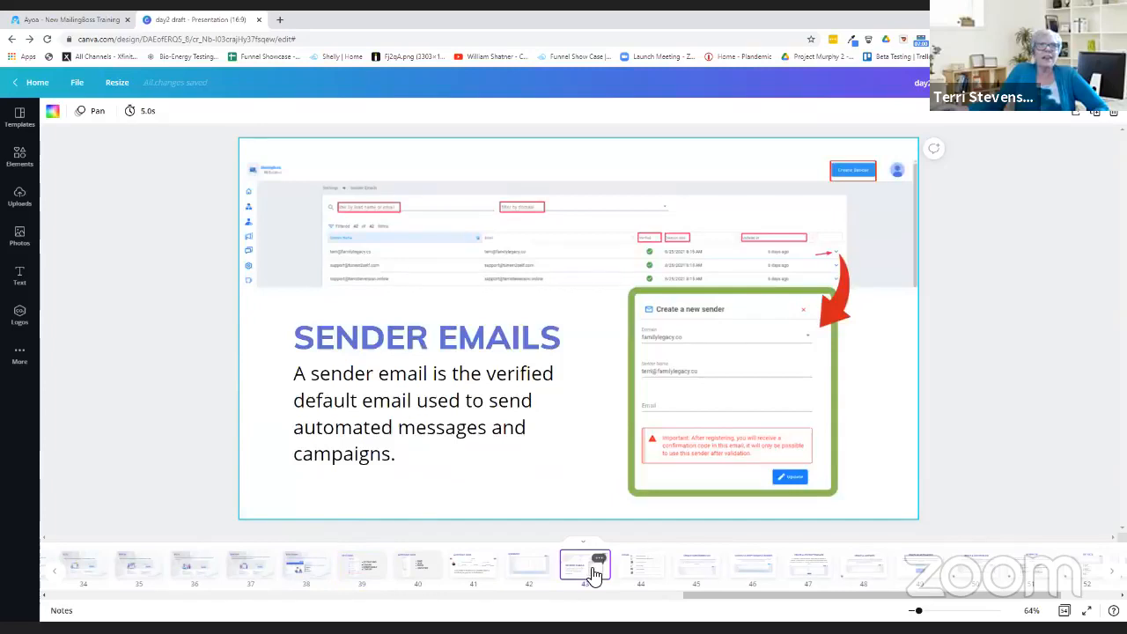
left_click(546, 571)
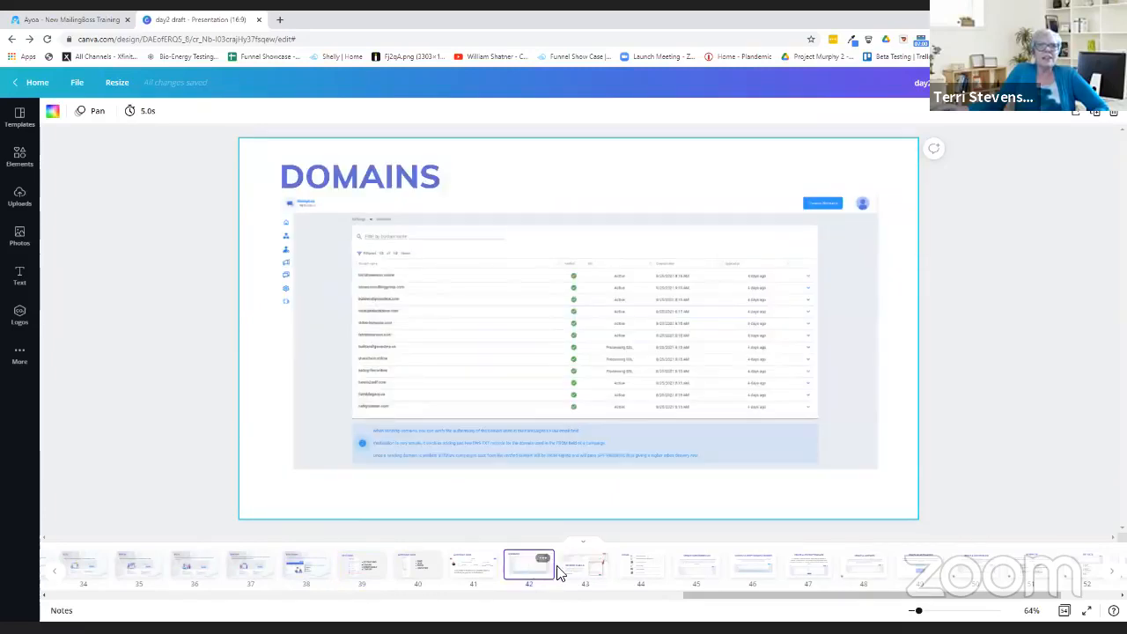
left_click(579, 572)
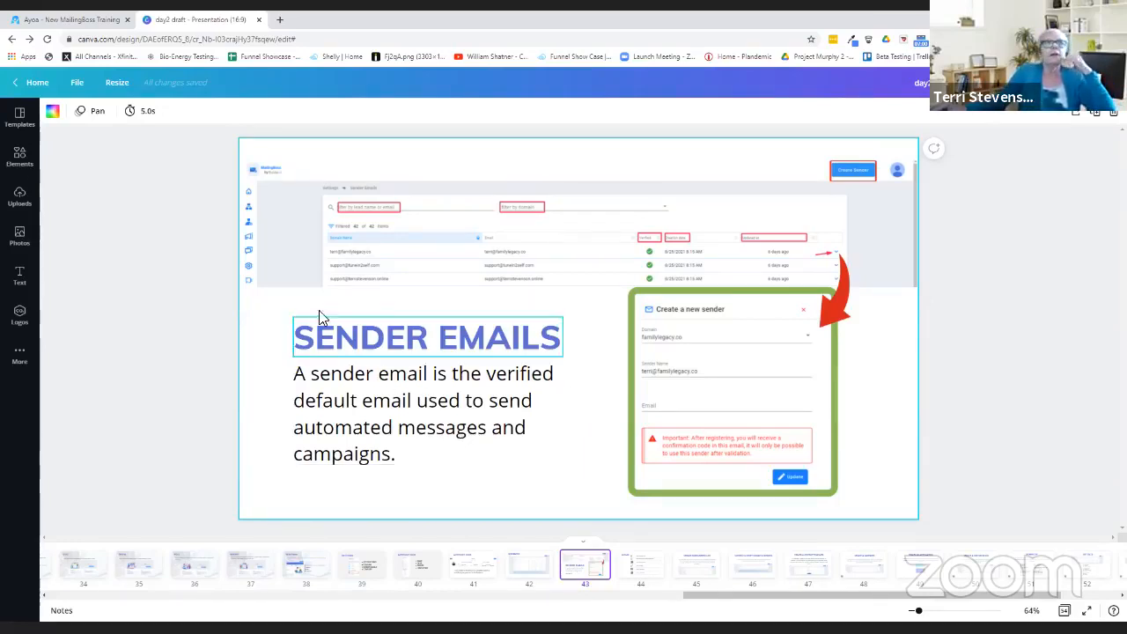
Step: Show slide 44, HOME, then slide 45, CREATE SUBSCRIBERS LIST
left_click(652, 565)
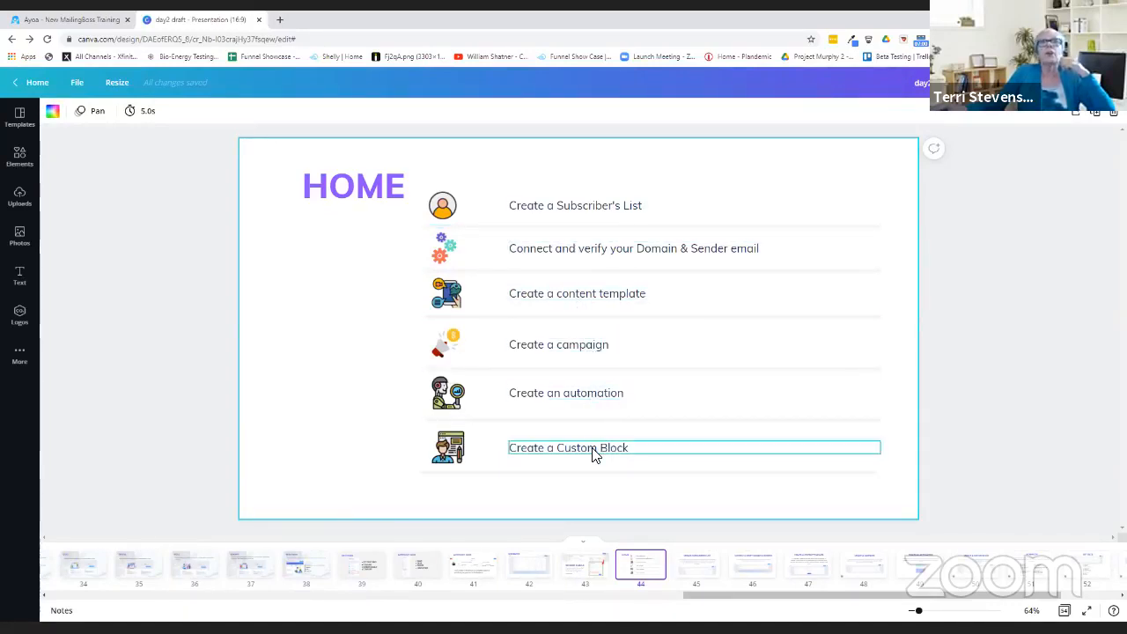
left_click(688, 577)
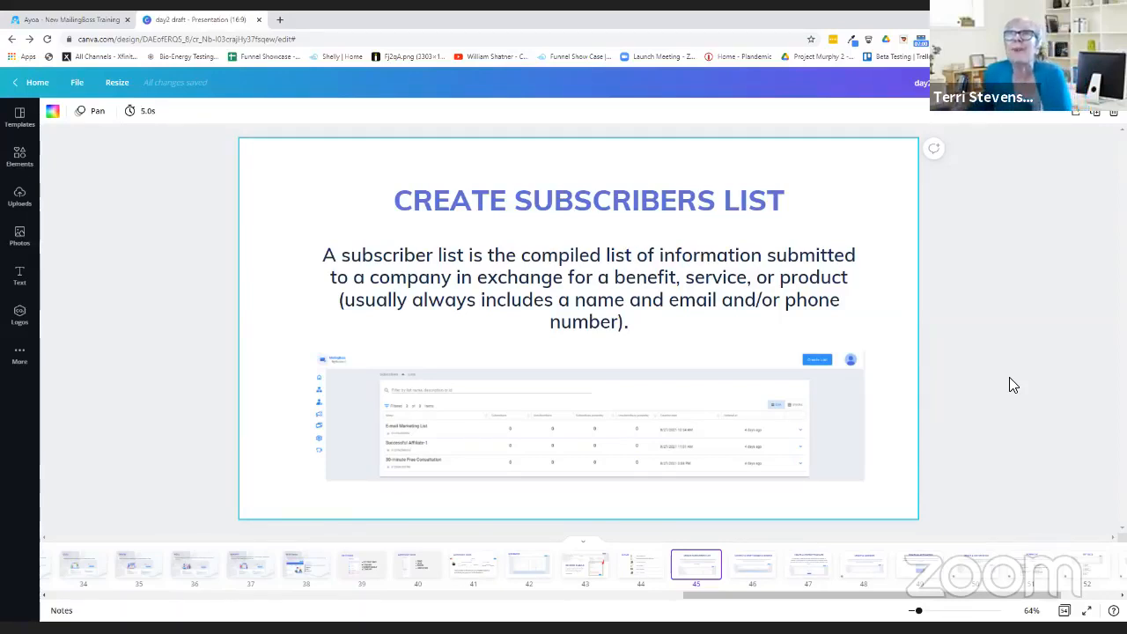
Step: View slides 46 (verifying domains) and 47 (CREATE A CONTENT TEMPLATE), then slide 48
left_click(754, 566)
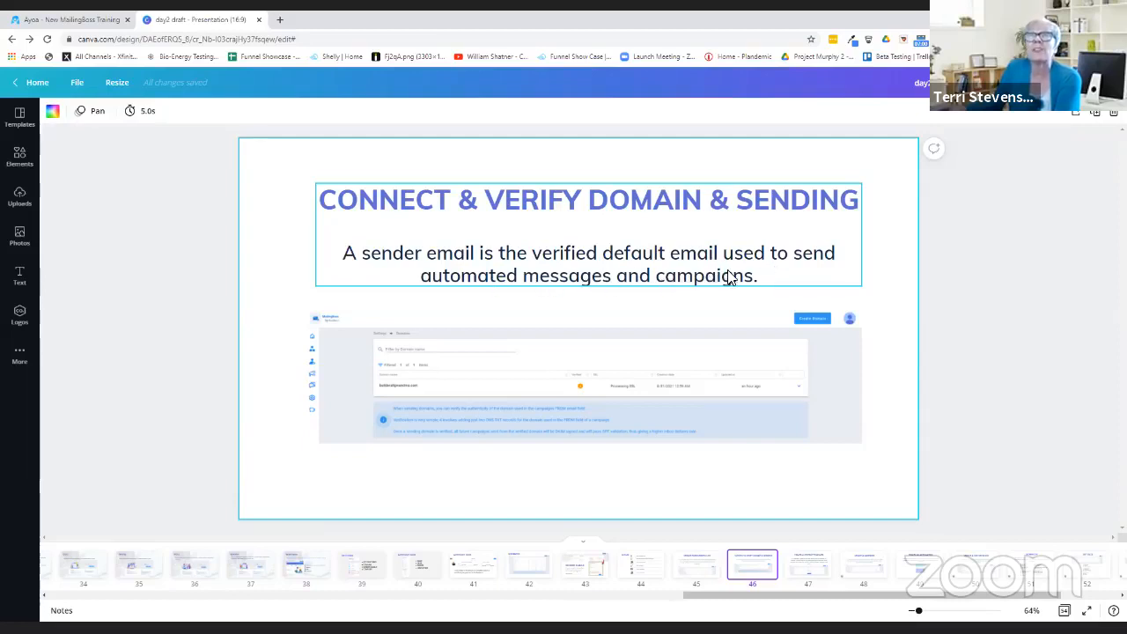
left_click(818, 568)
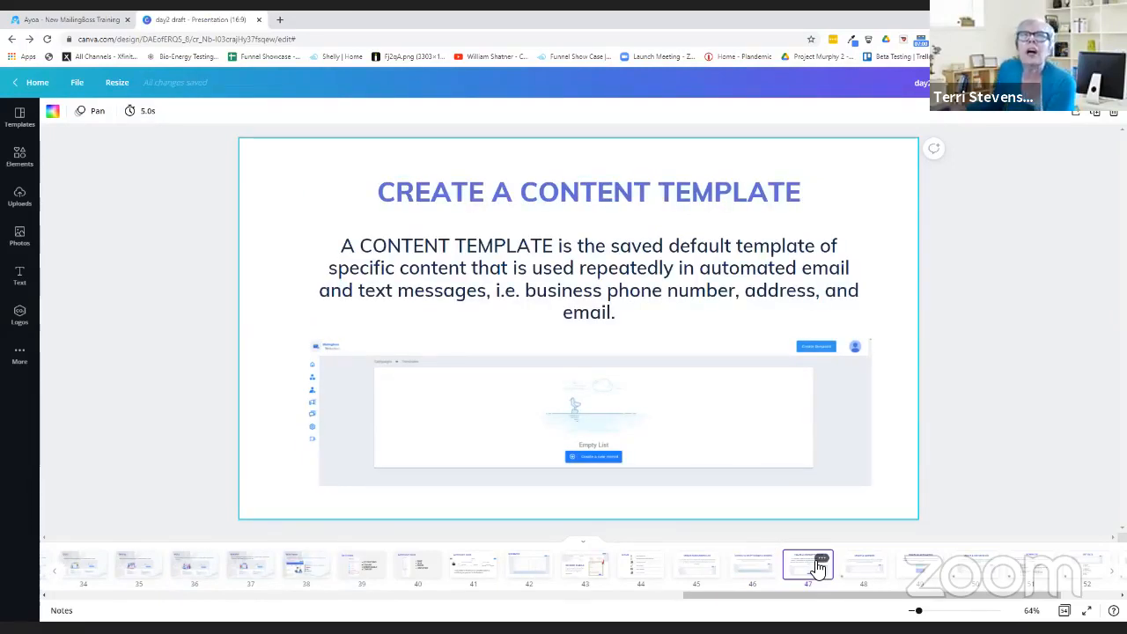
left_click(863, 567)
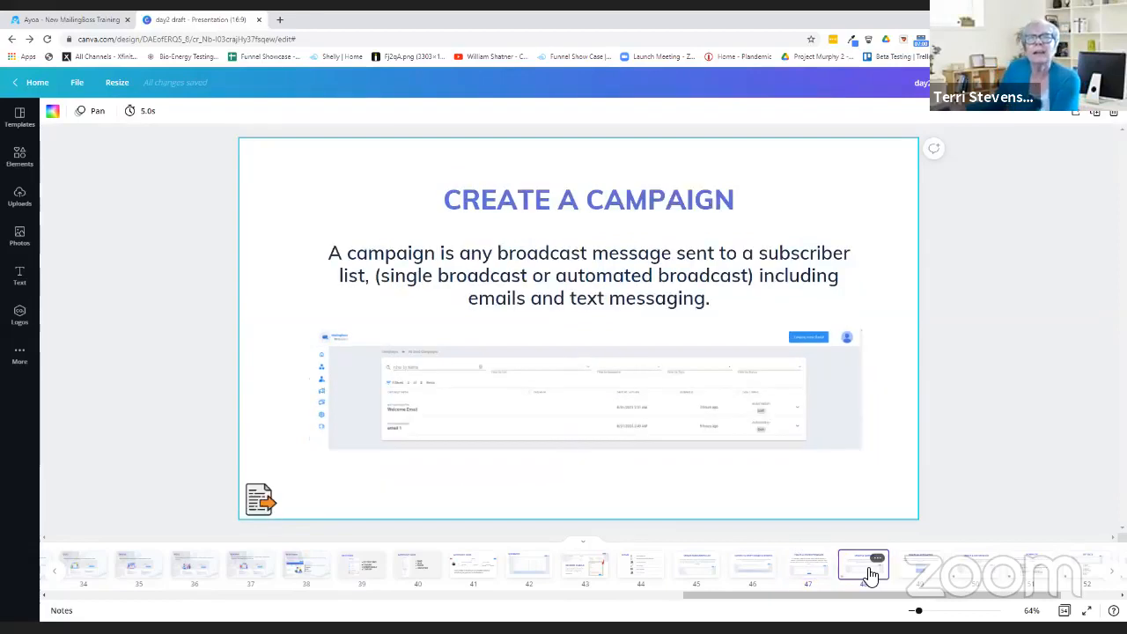